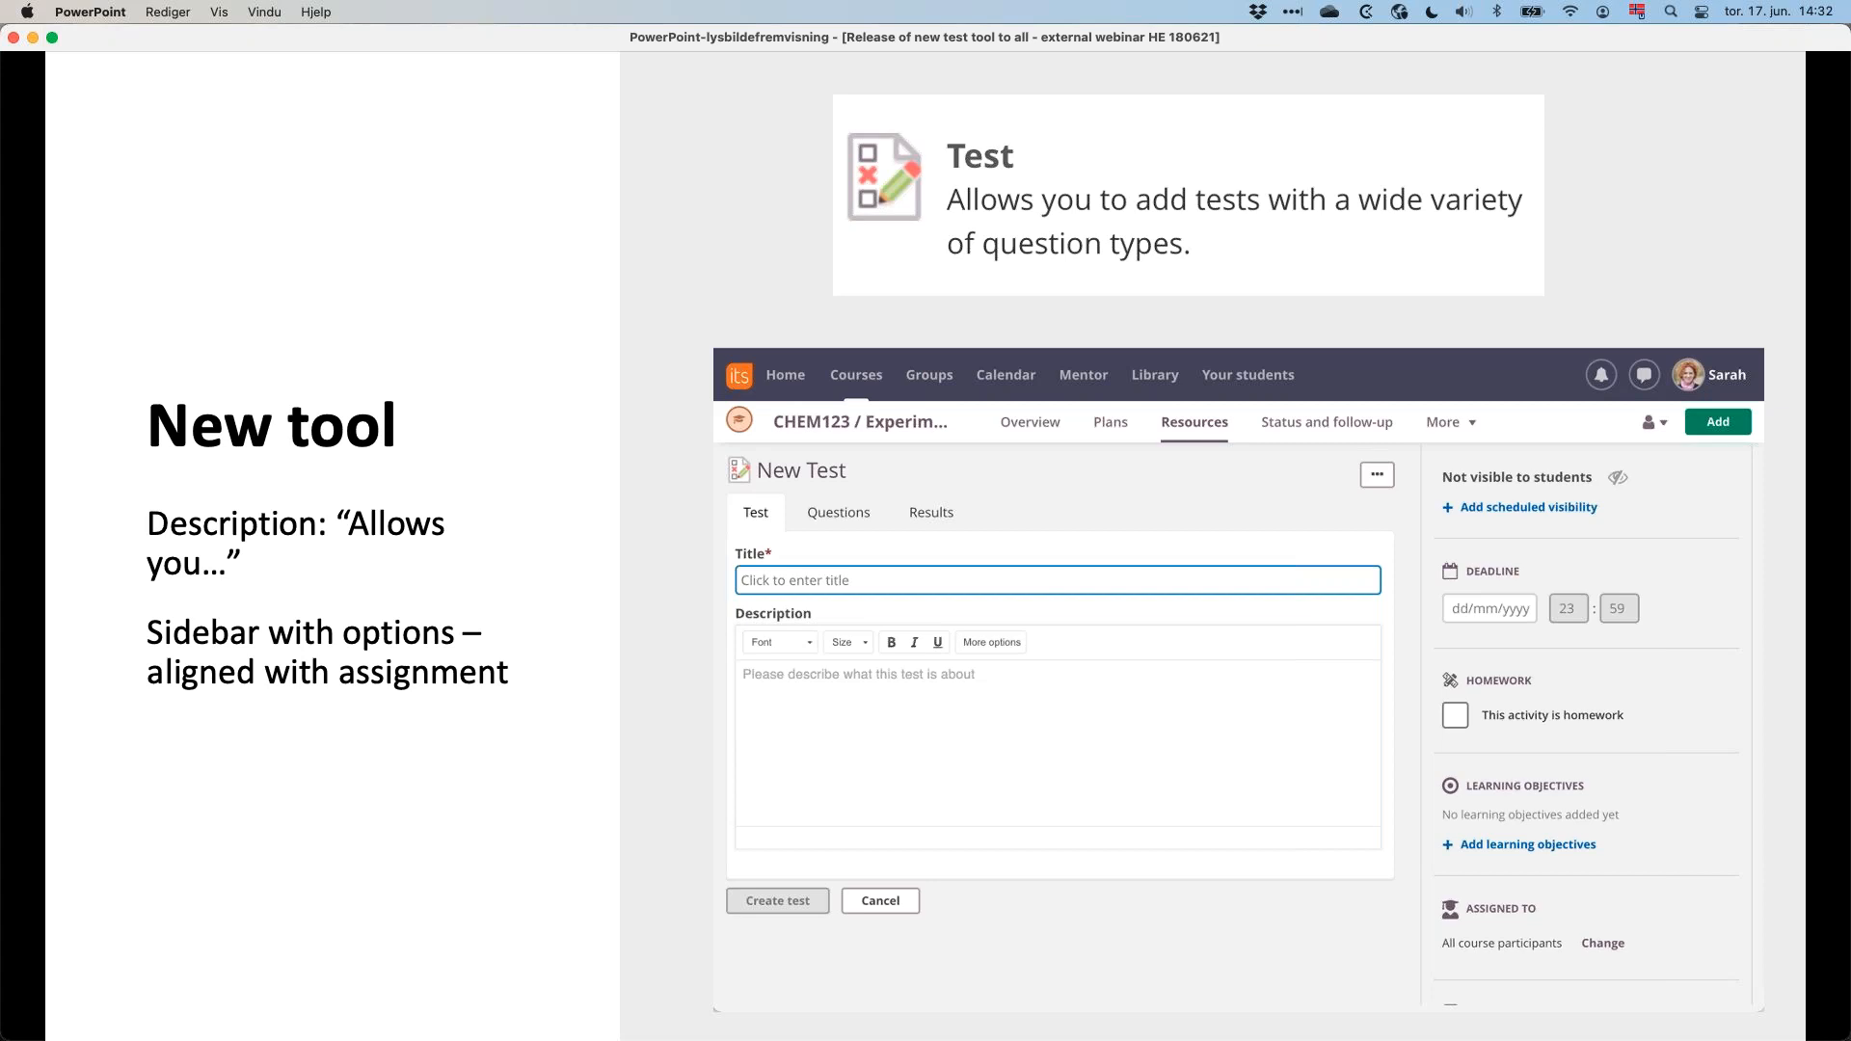
{"action": "key", "text": "Right"}
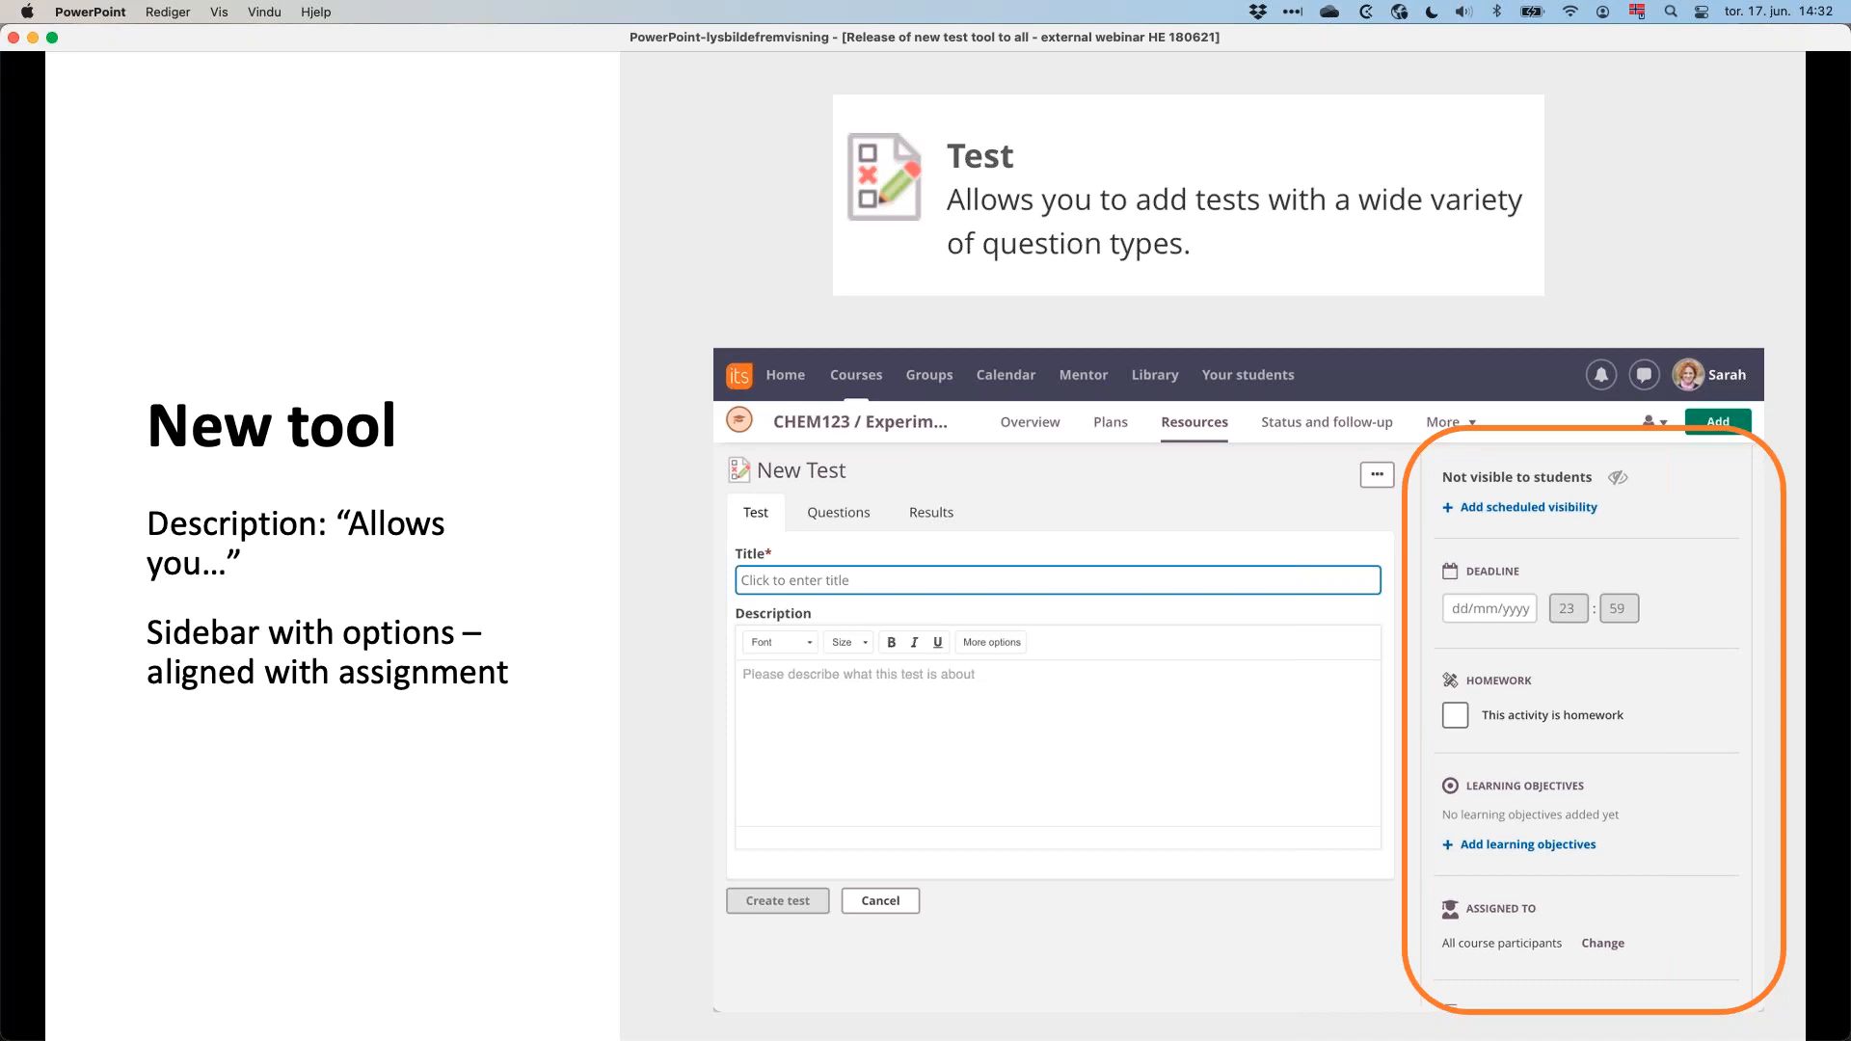
{"action": "key", "text": "Right"}
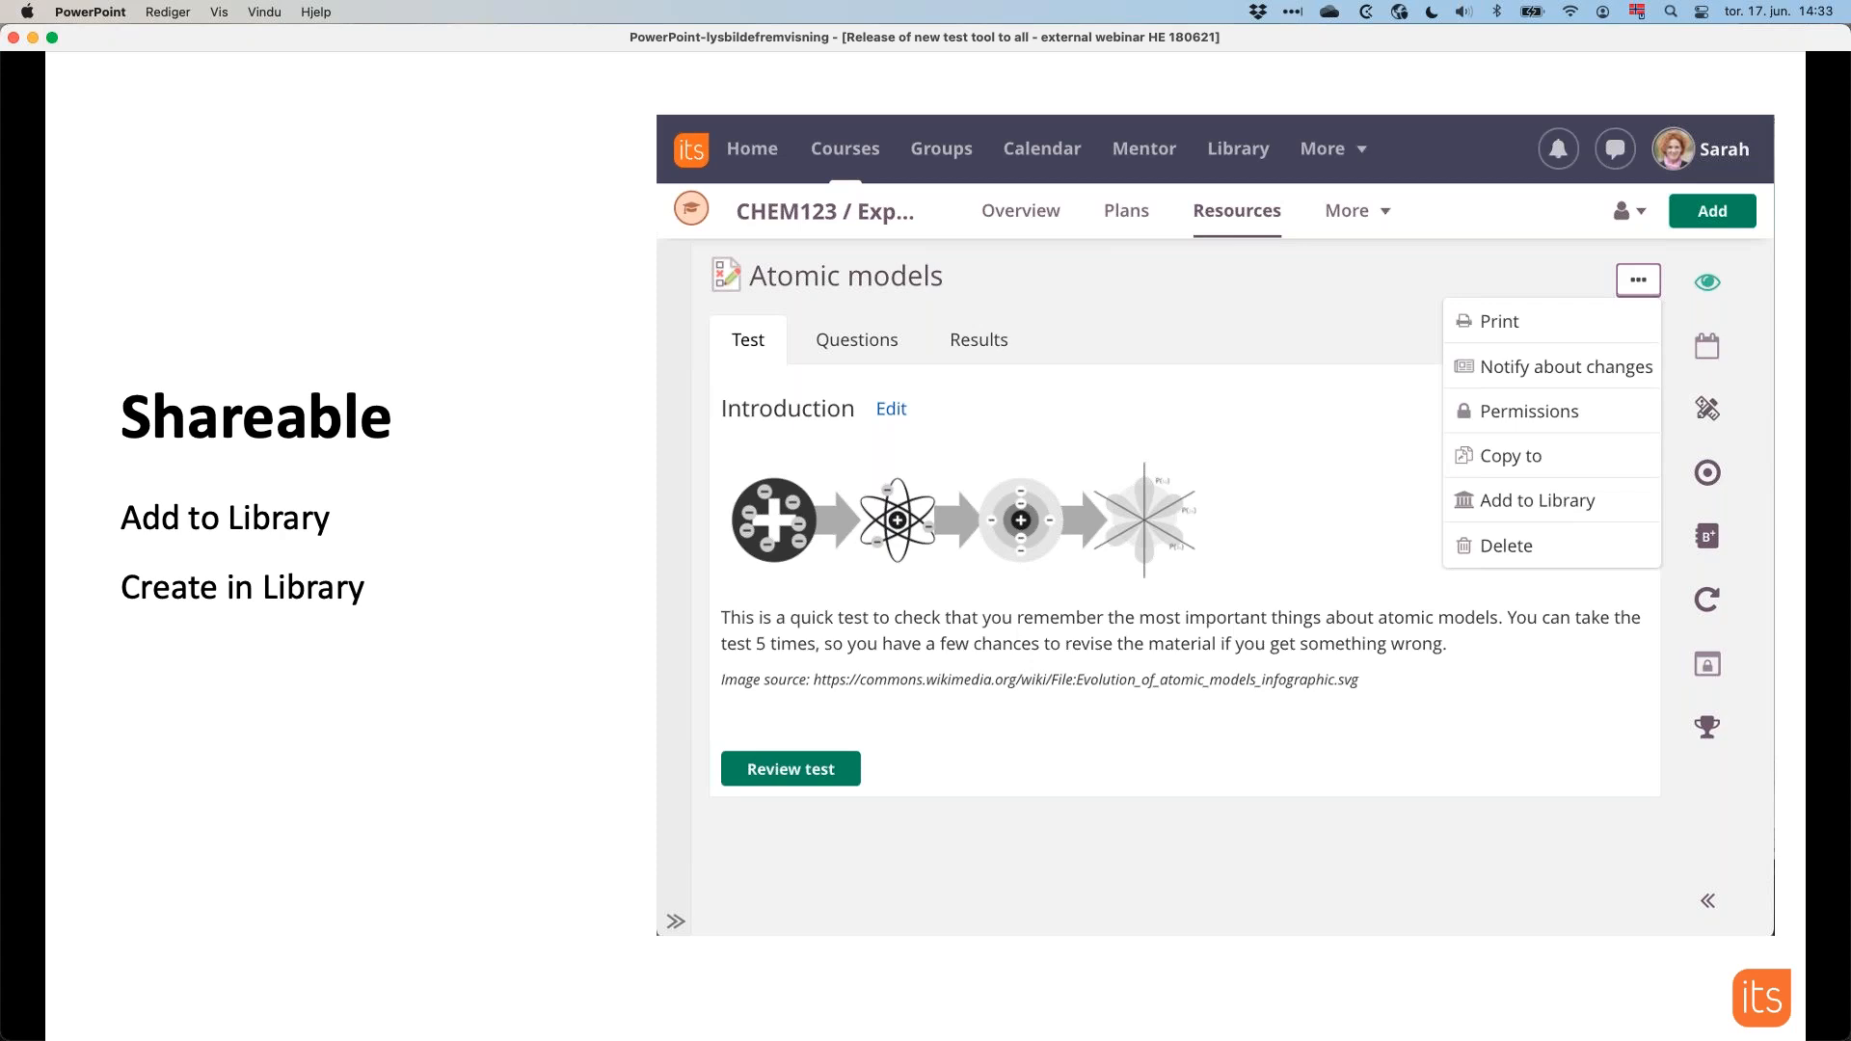
{"action": "key", "text": "Right"}
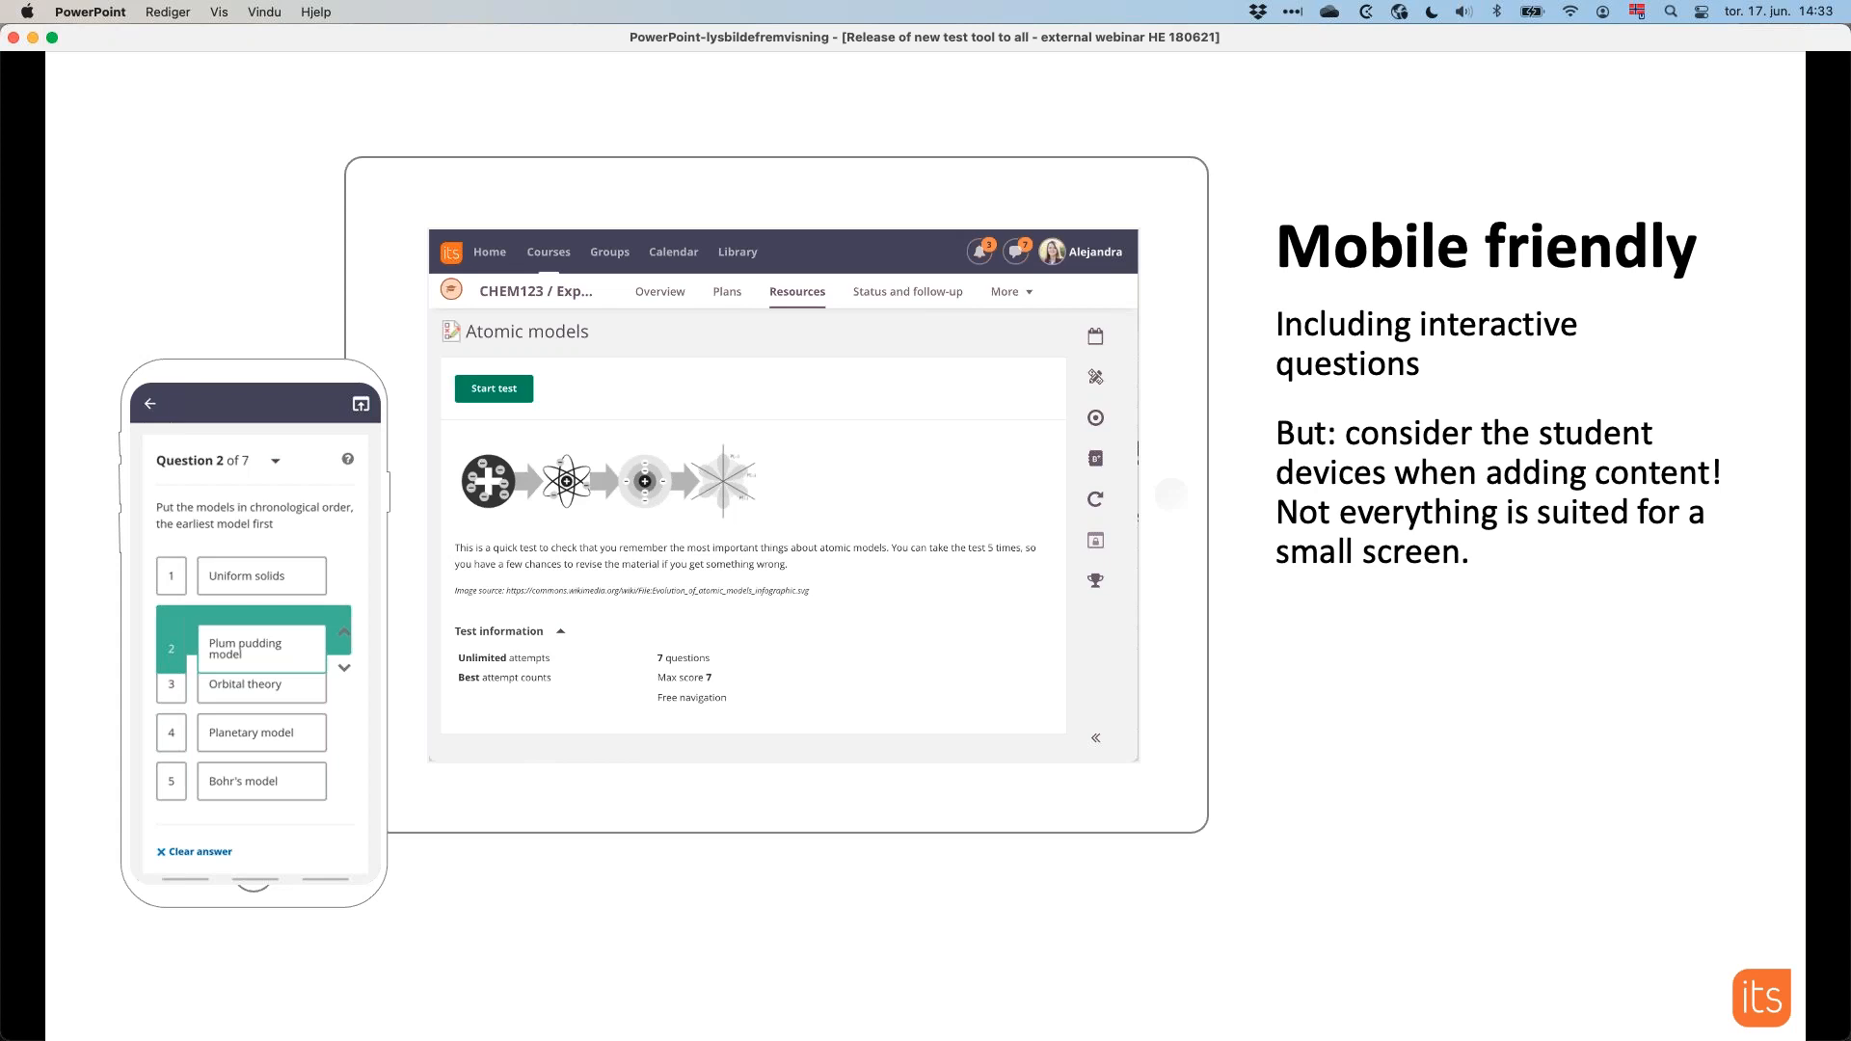
{"action": "key", "text": "Right"}
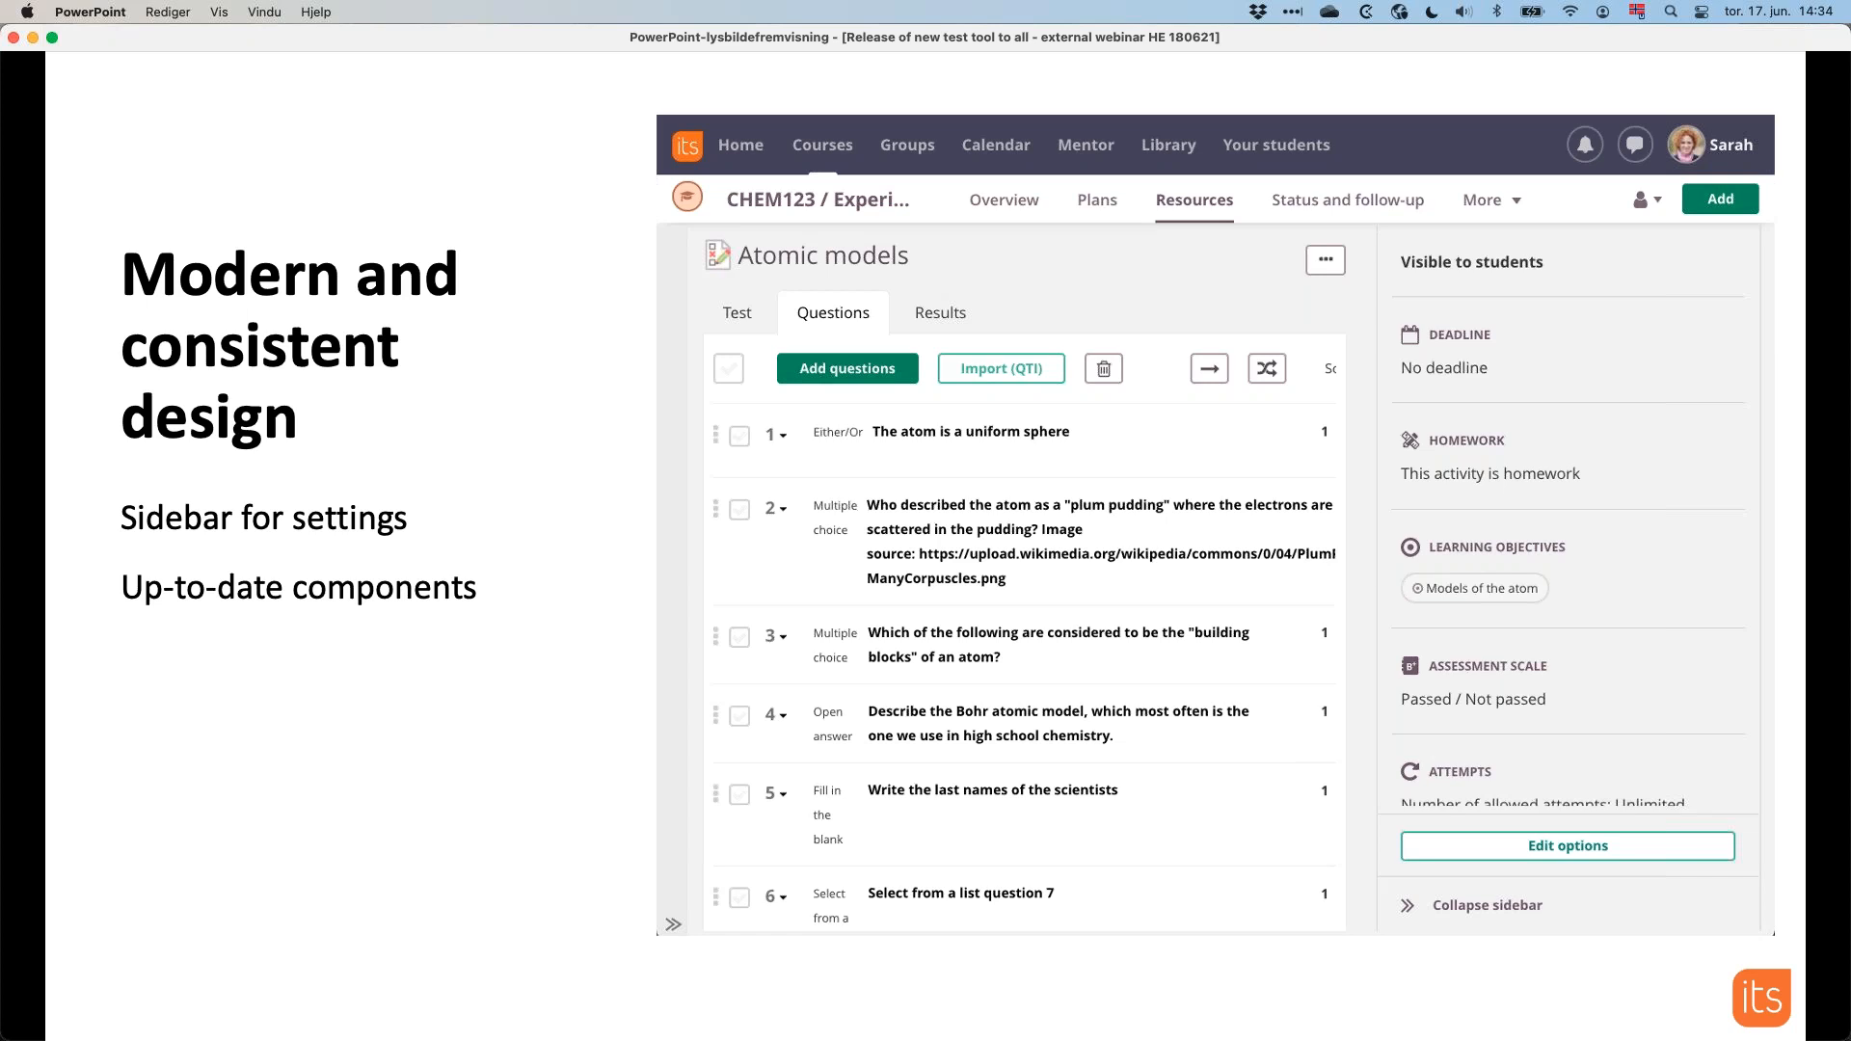
{"action": "key", "text": "Right"}
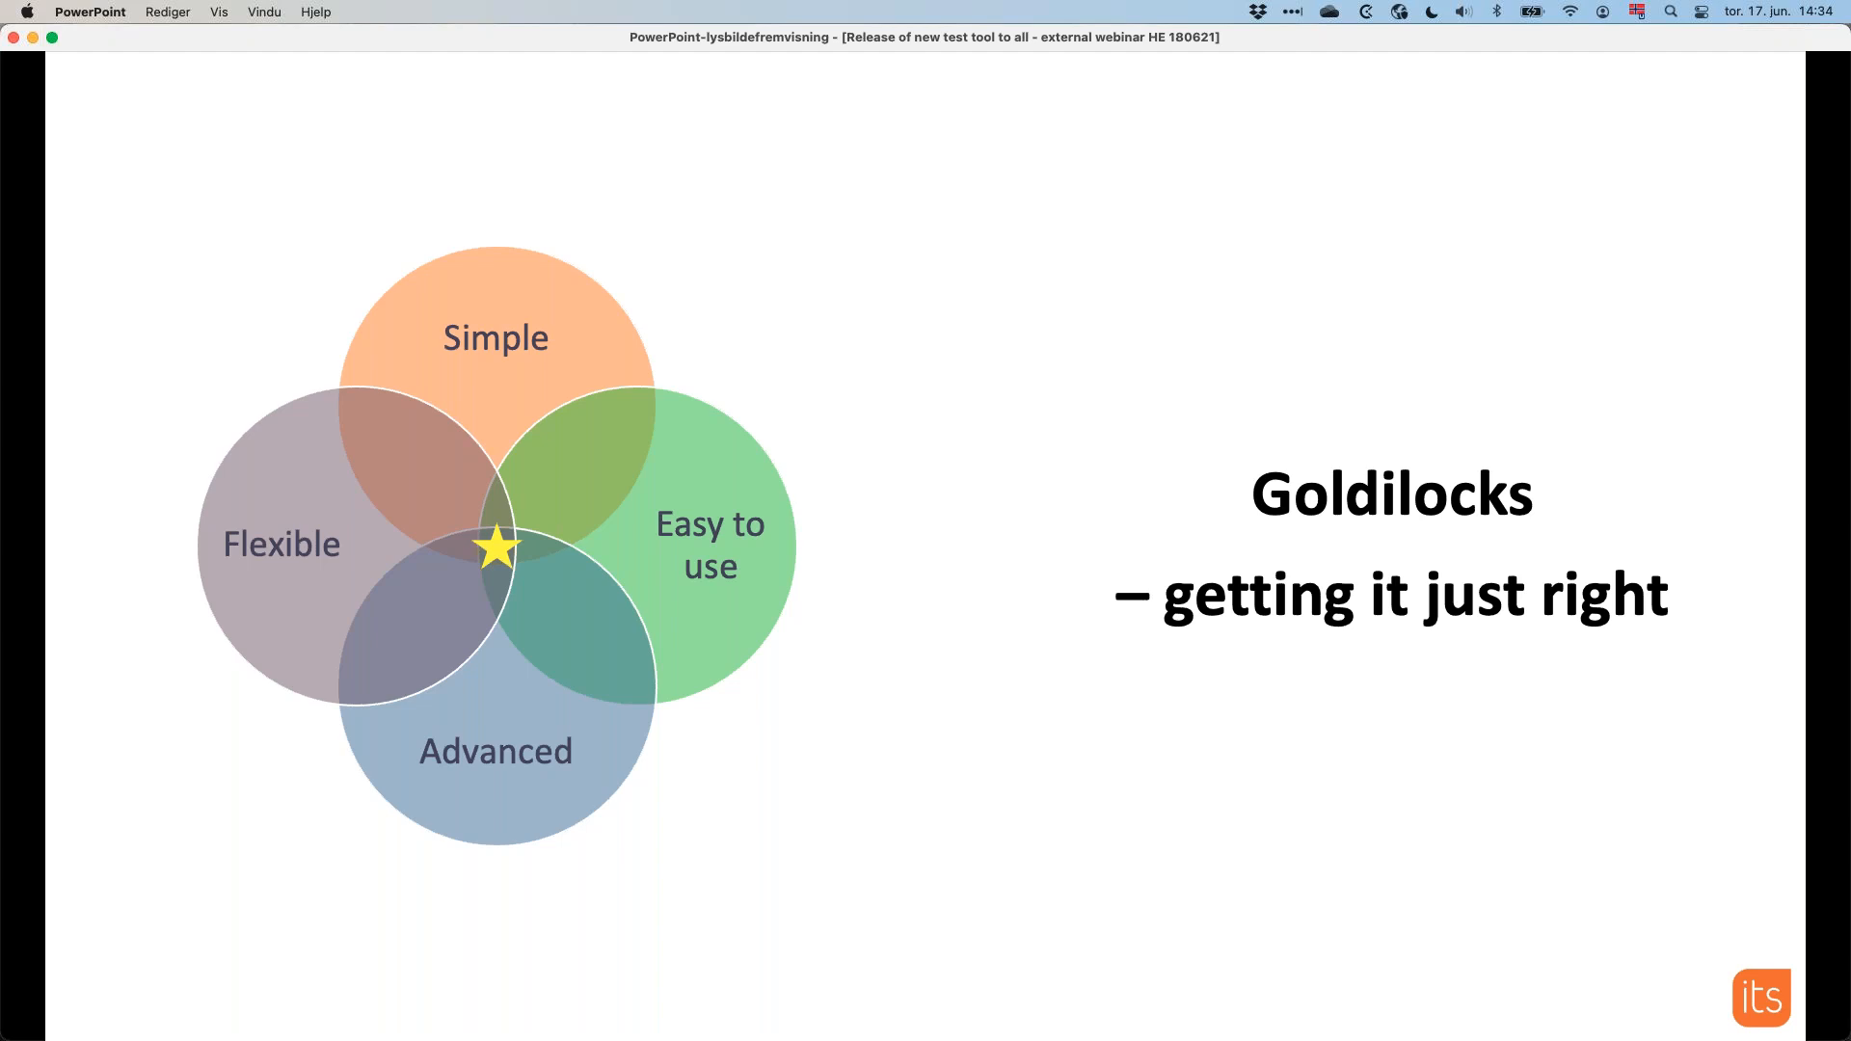
{"action": "key", "text": "Right"}
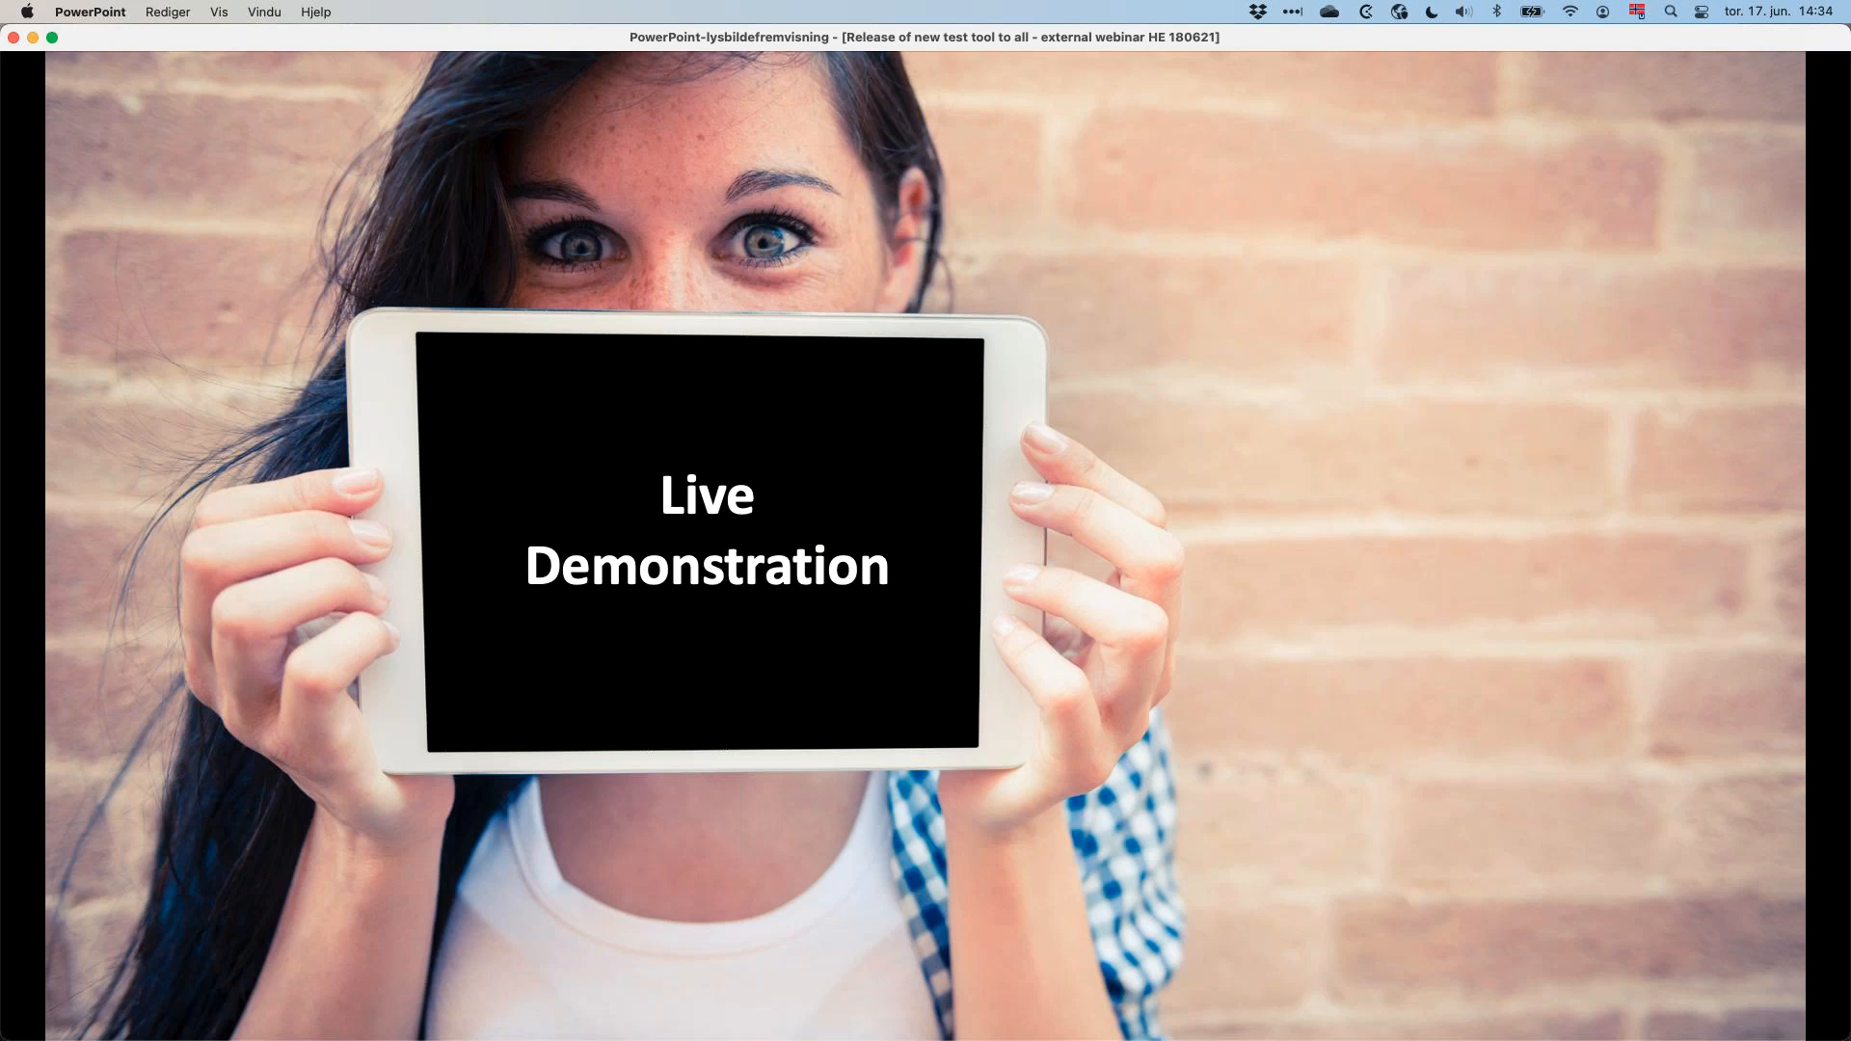
{"action": "left_click", "coordinate": [911, 489]}
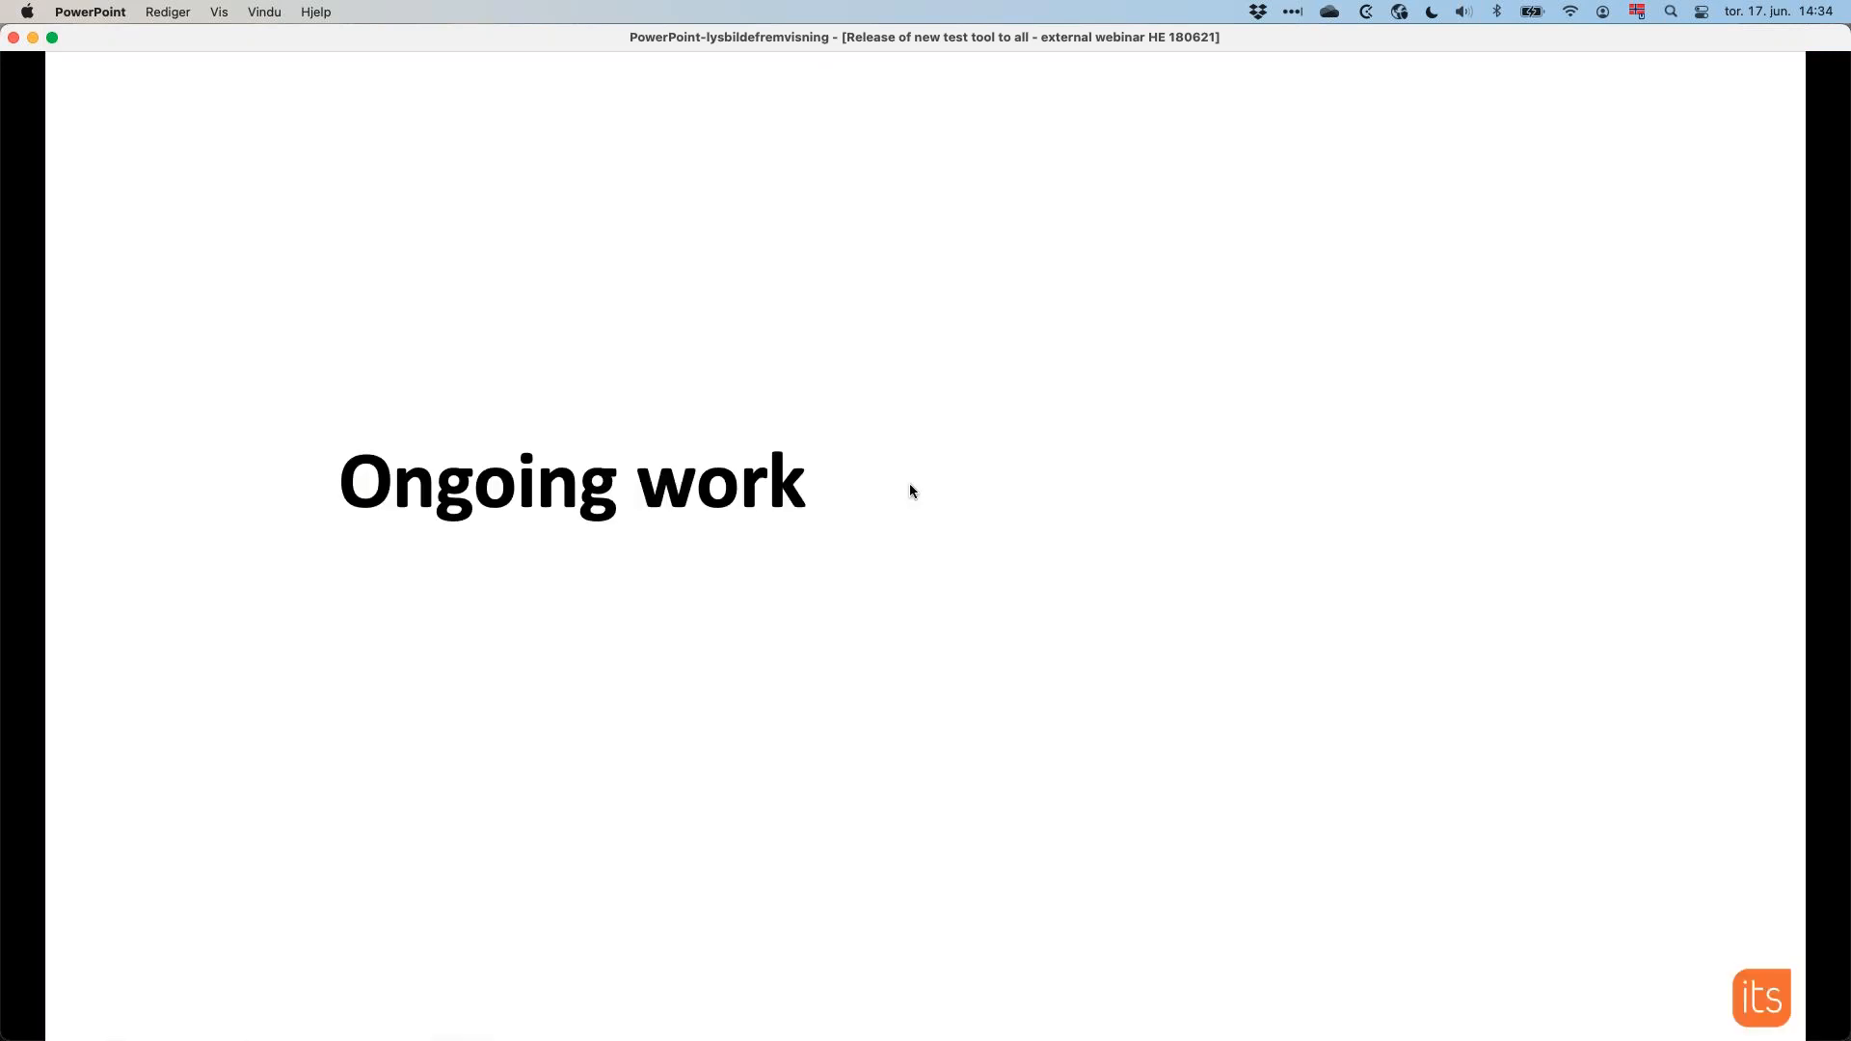
{"action": "key", "text": "Left"}
Switch to itslearning in Chrome and open the Triangles (T3) test's options for editing.
{"action": "key", "text": "super+Tab"}
{"action": "key", "text": "super+Tab"}
{"action": "key", "text": "super+Tab"}
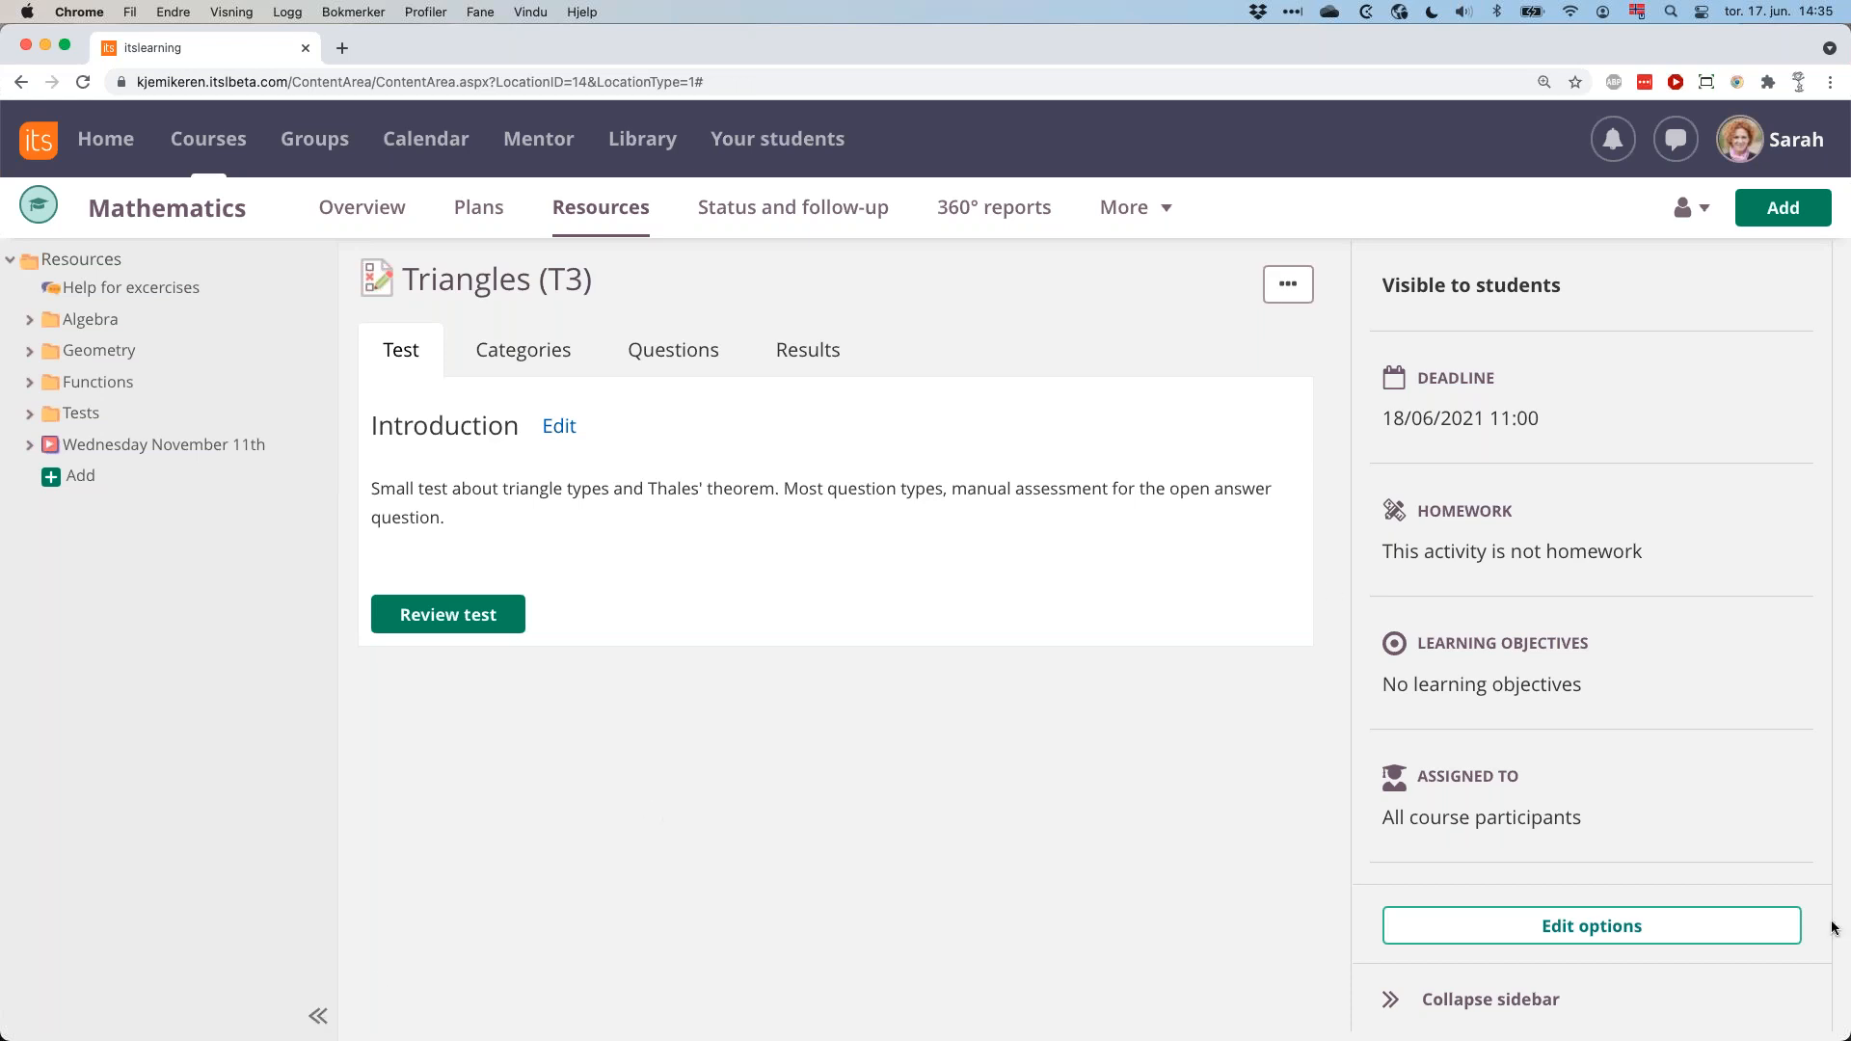
{"action": "left_click", "coordinate": [1697, 928]}
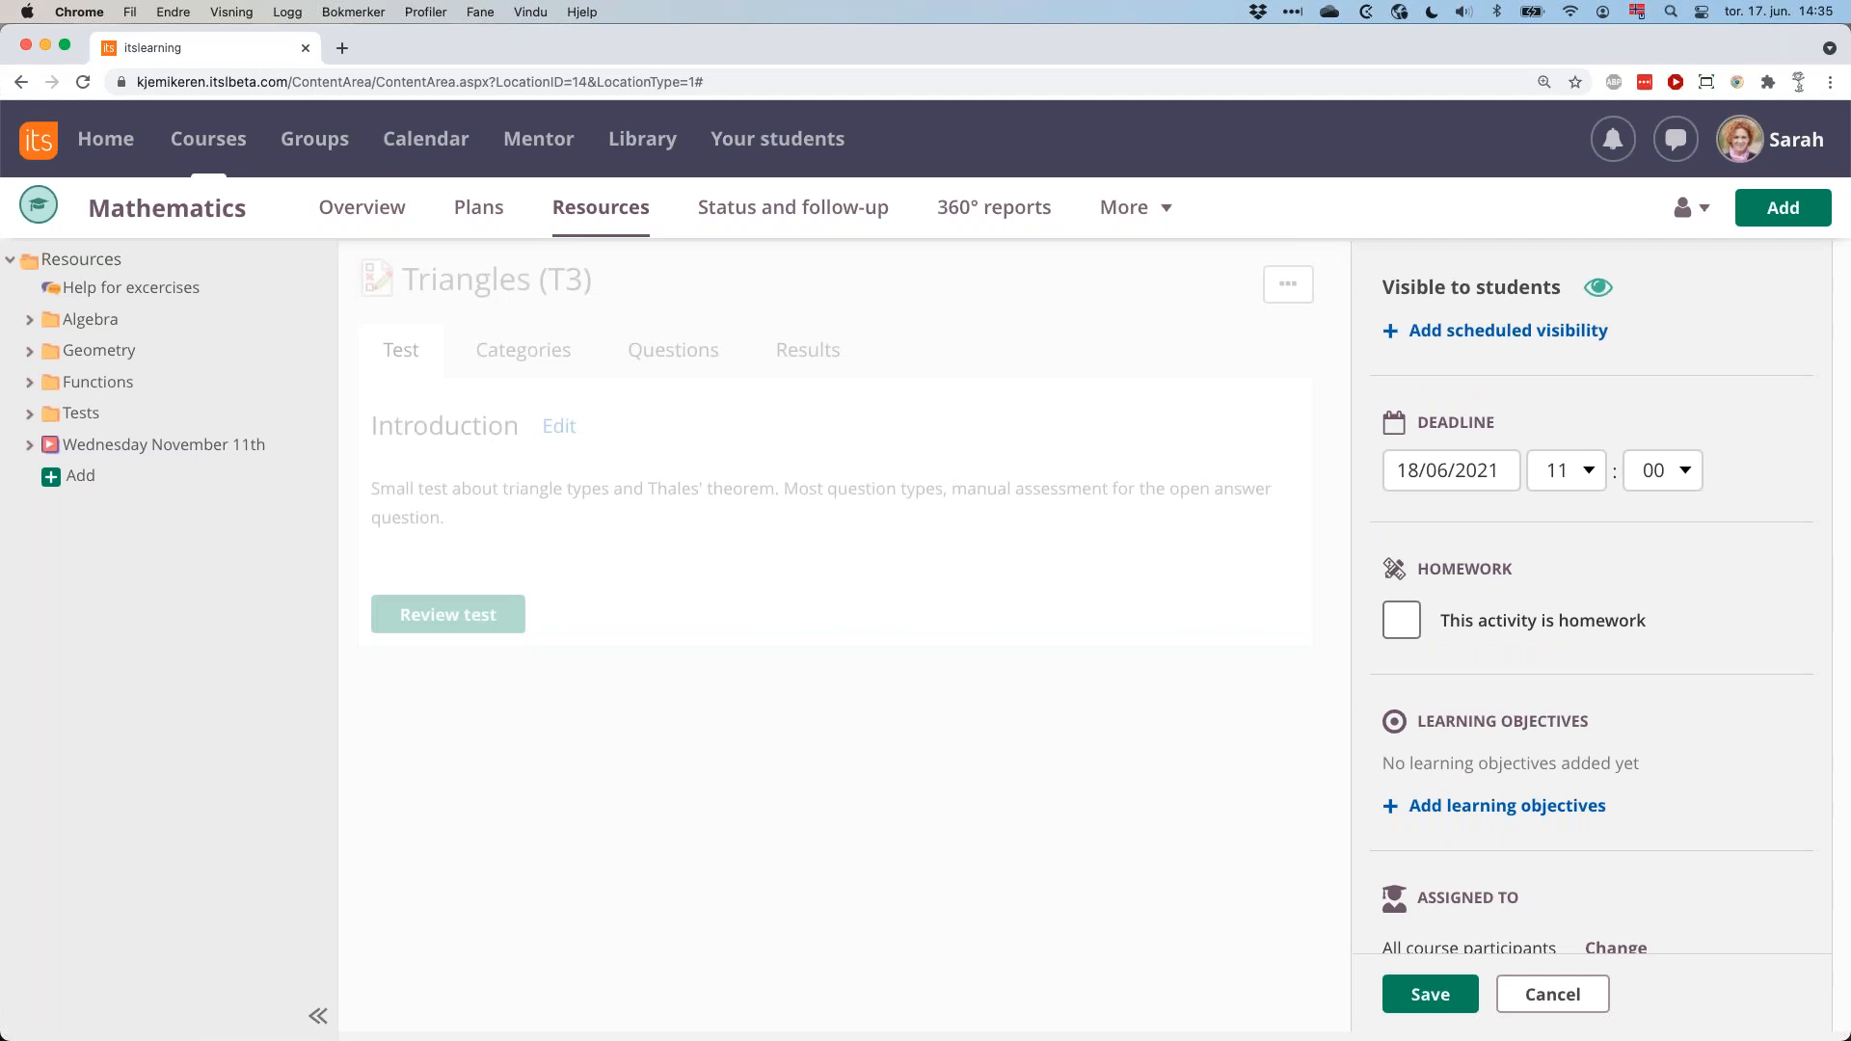
Examine the test's options, from visibility, deadline and homework through assessment scale, attempts and test security to result and feedback.
{"action": "scroll", "coordinate": [1699, 860], "scroll_direction": "down", "scroll_amount": 1}
{"action": "scroll", "coordinate": [1700, 860], "scroll_direction": "up", "scroll_amount": 1}
{"action": "scroll", "coordinate": [1601, 598], "scroll_direction": "down", "scroll_amount": 1}
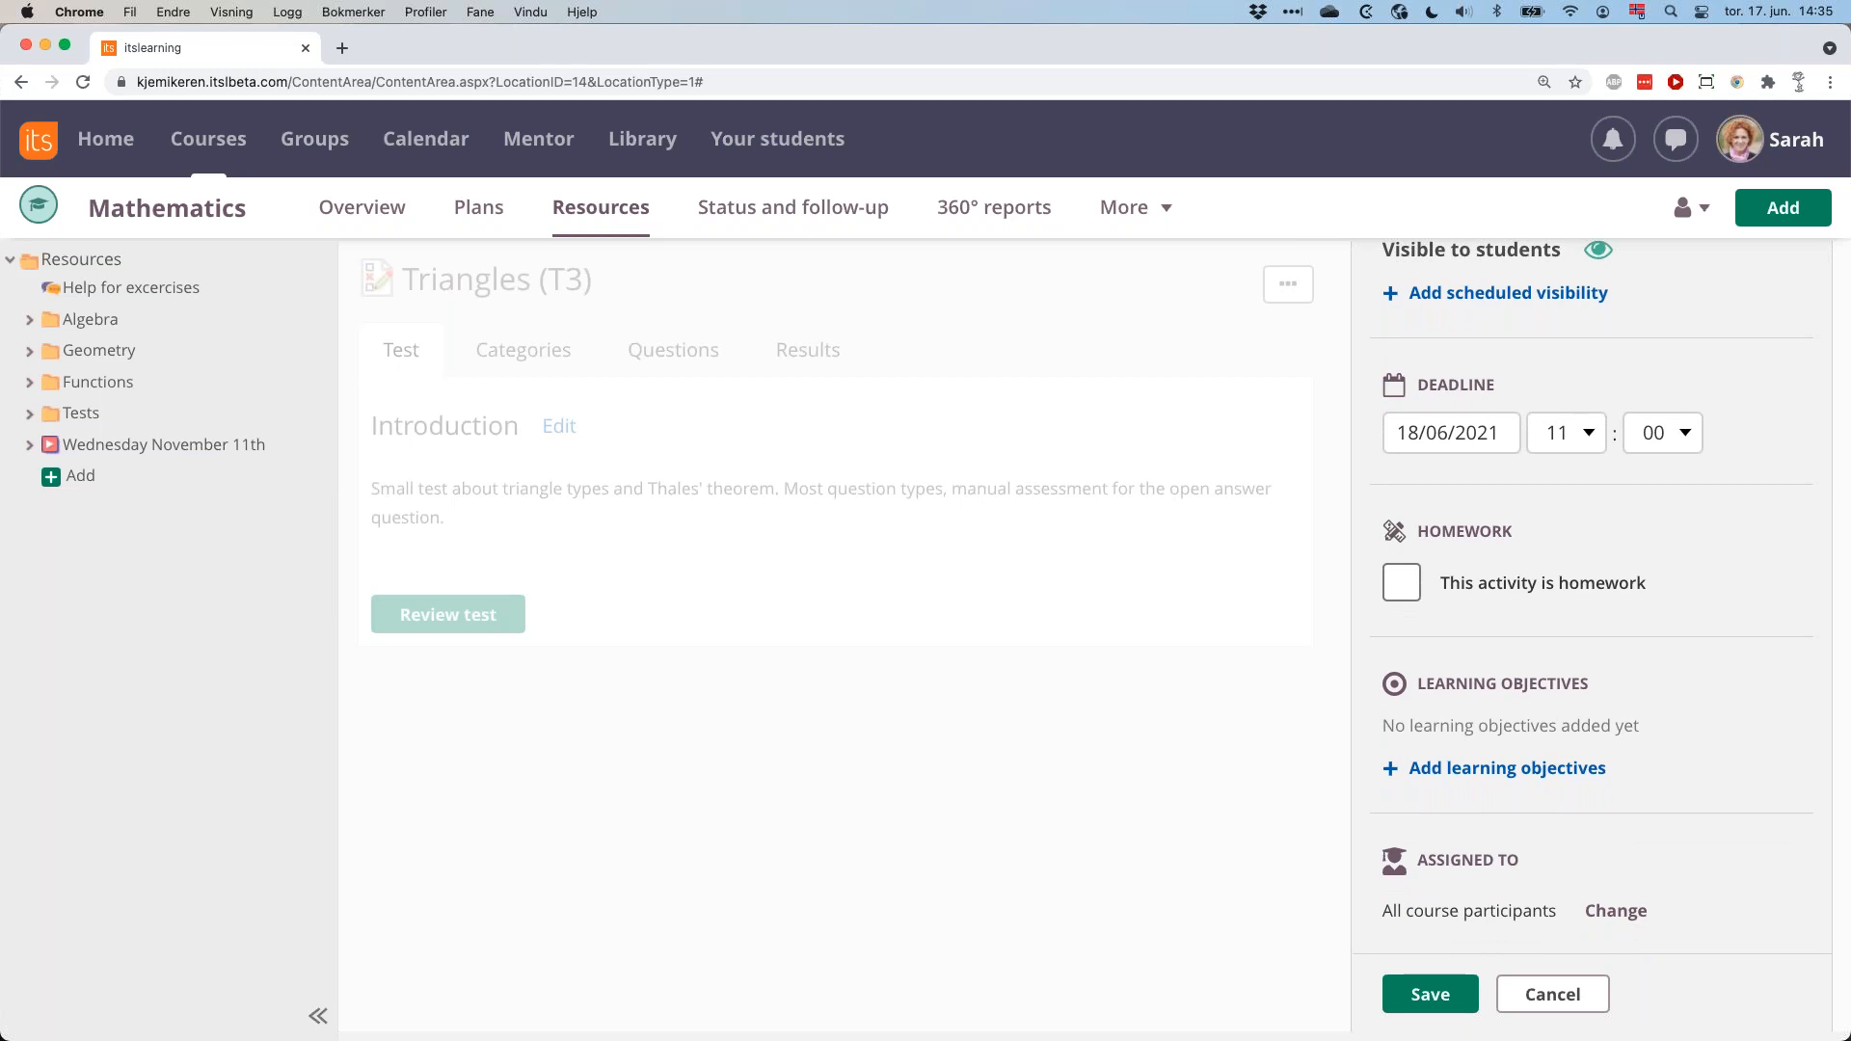
{"action": "scroll", "coordinate": [1601, 587], "scroll_direction": "down", "scroll_amount": 3}
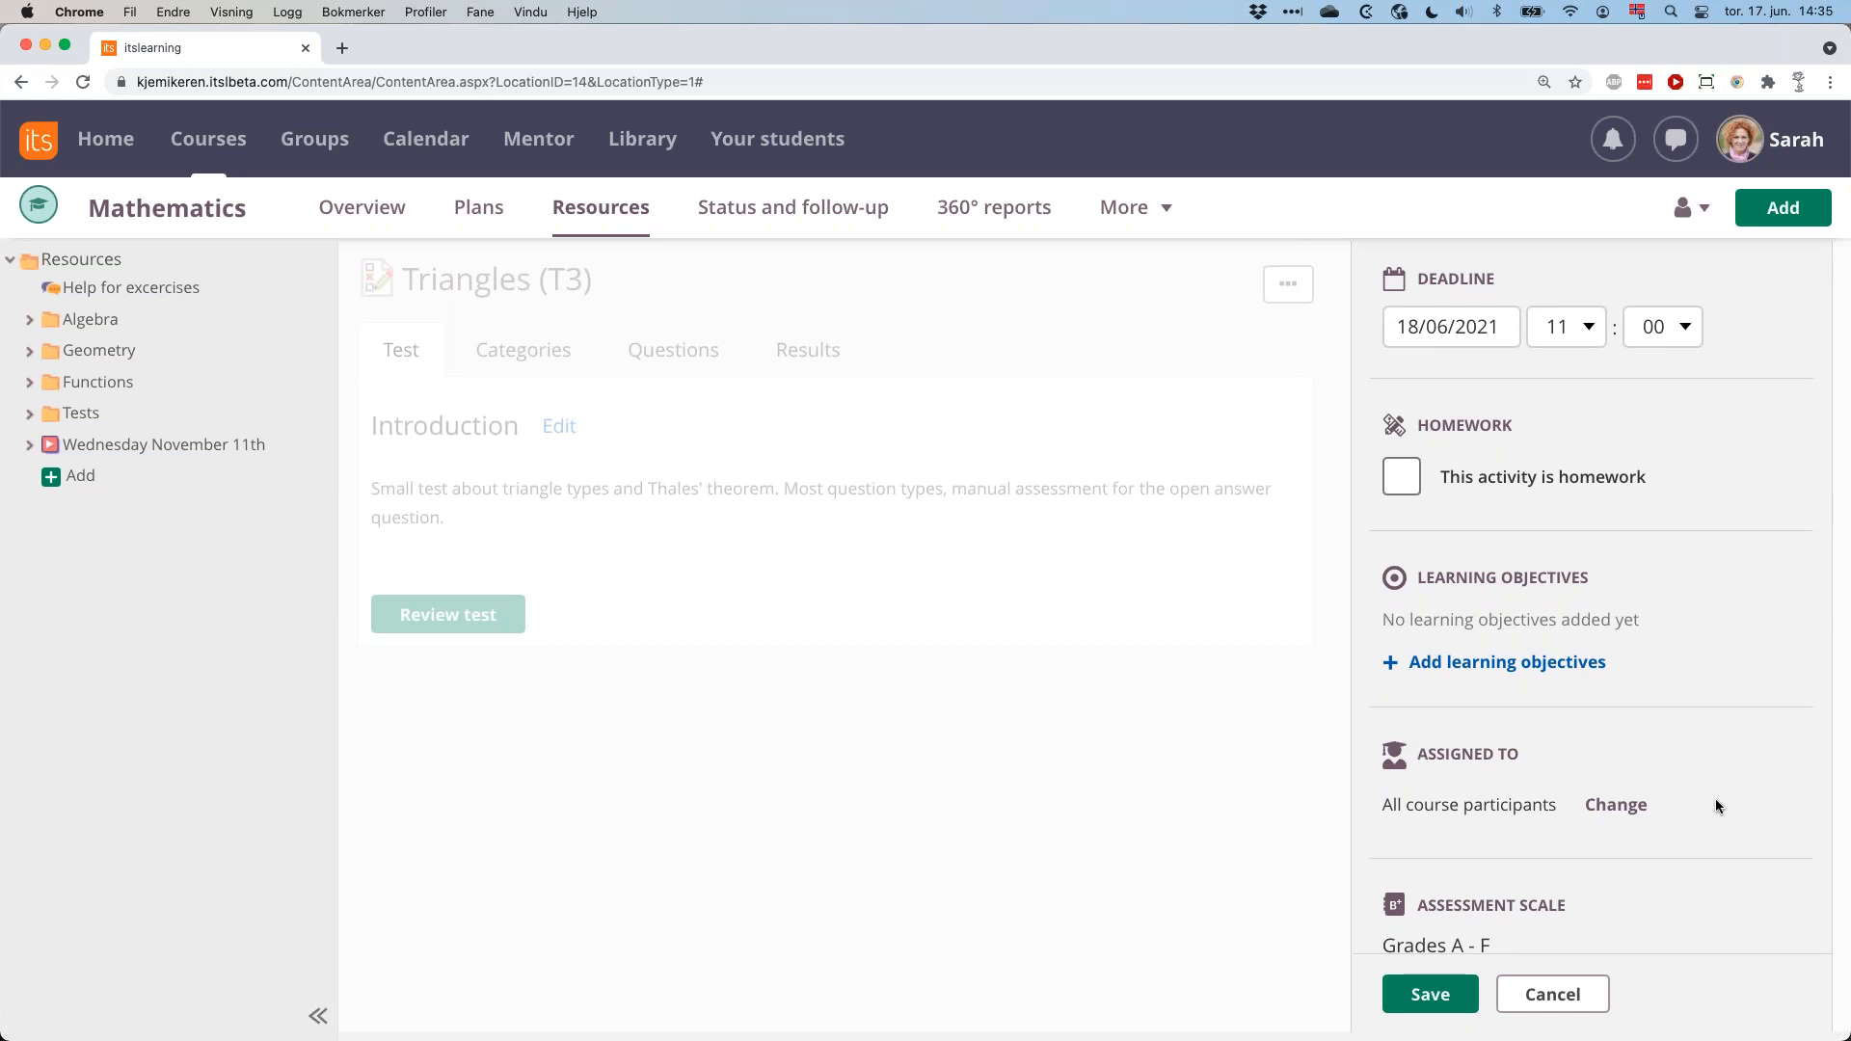
{"action": "scroll", "coordinate": [1716, 801], "scroll_direction": "down", "scroll_amount": 3}
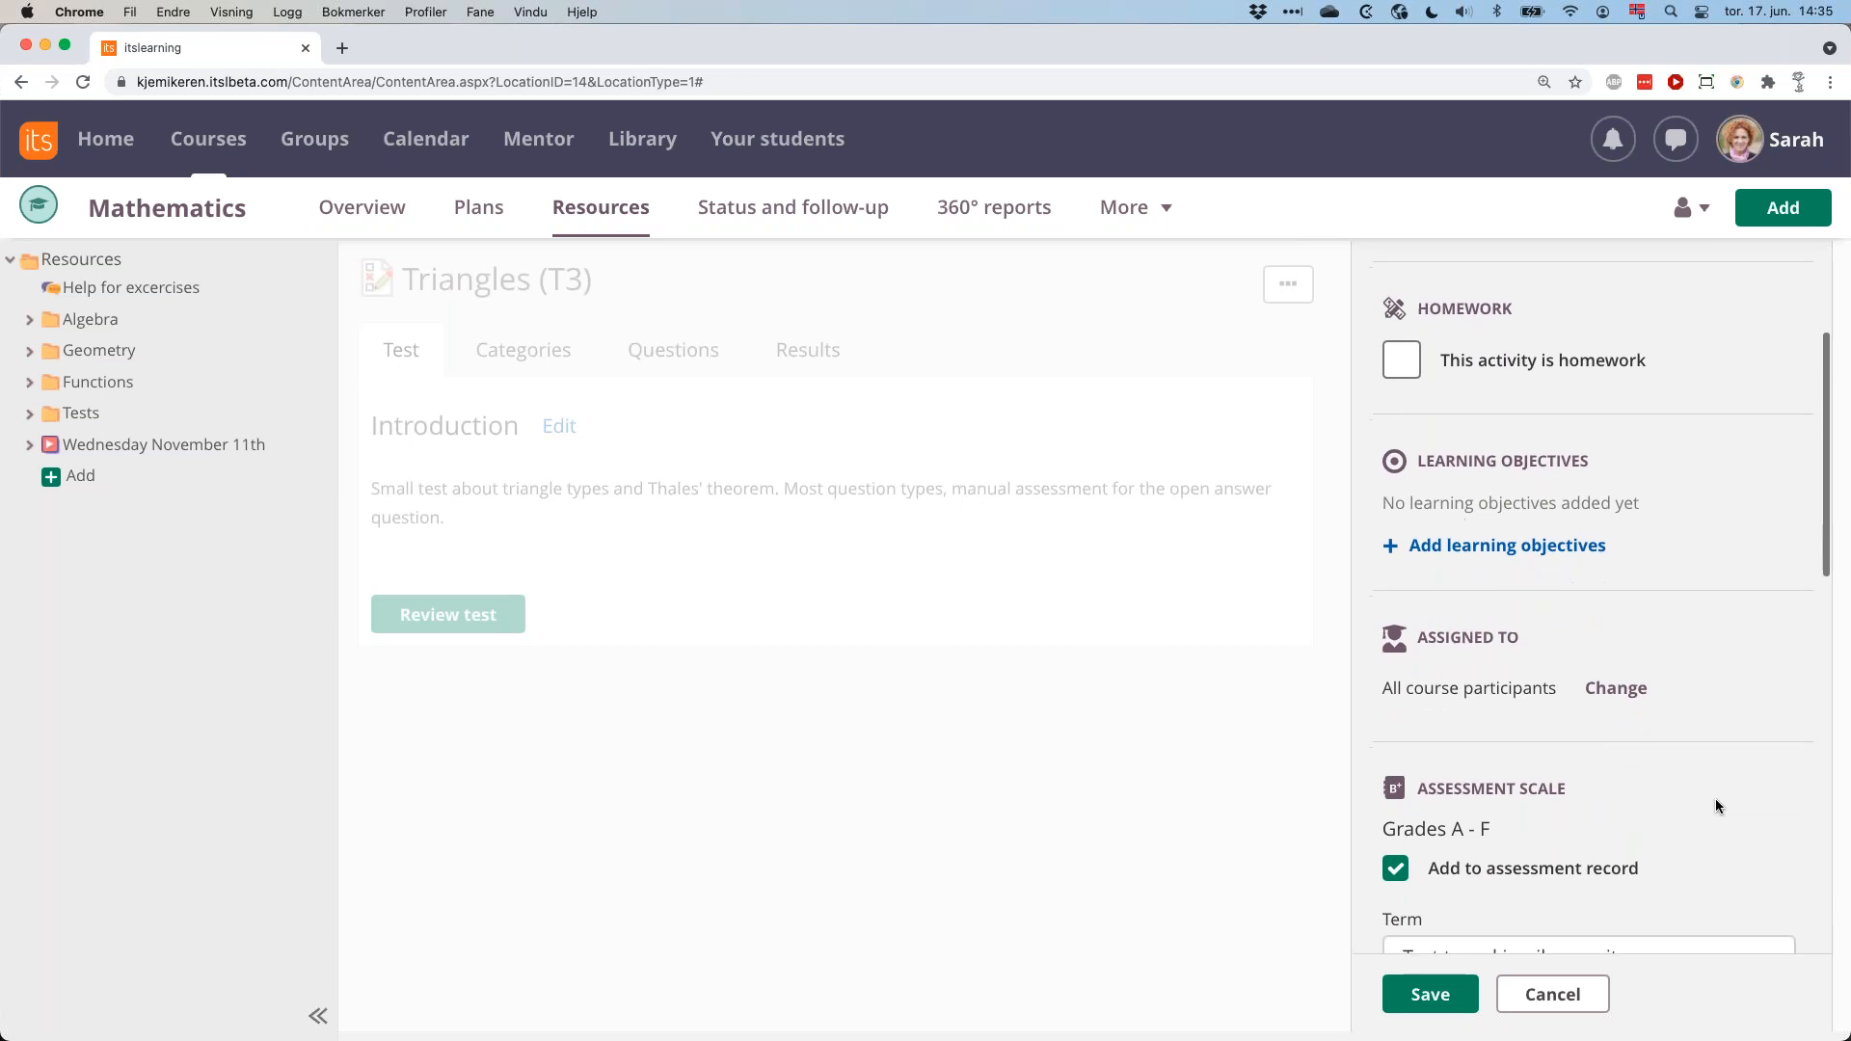
{"action": "scroll", "coordinate": [1716, 802], "scroll_direction": "down", "scroll_amount": 10}
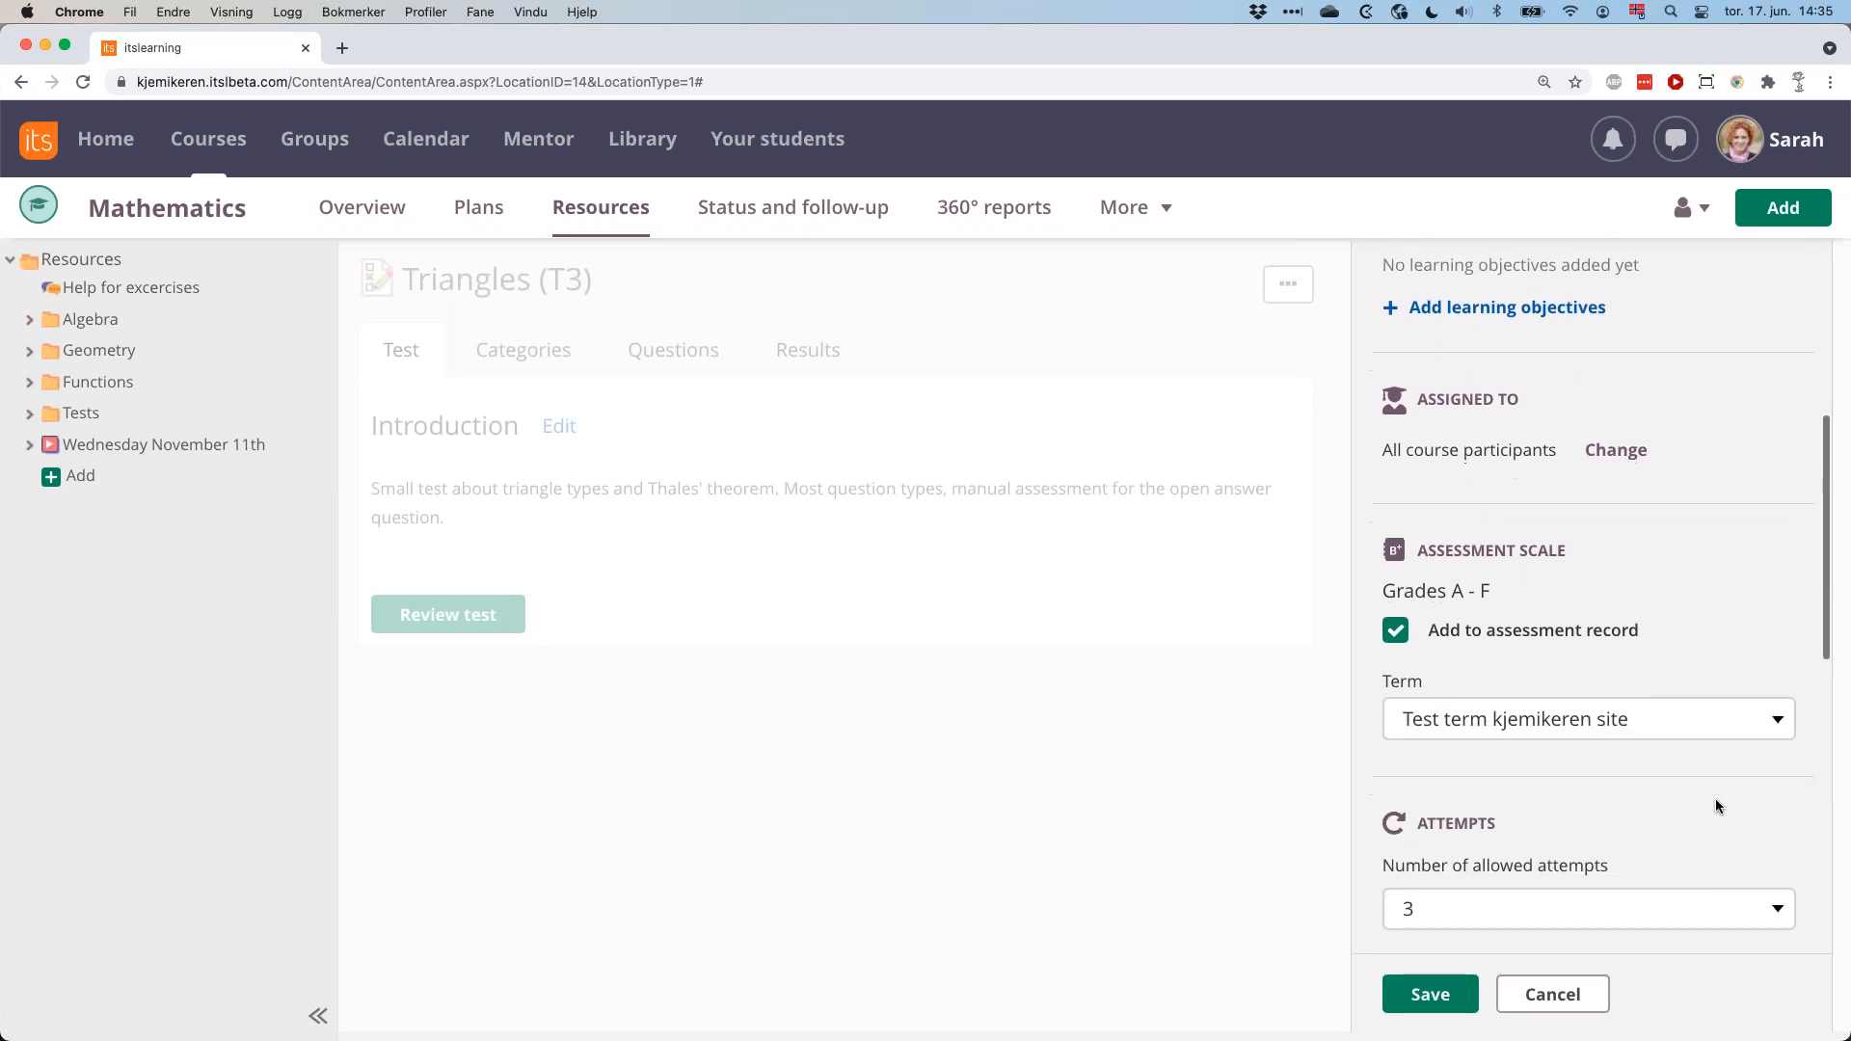
{"action": "scroll", "coordinate": [1715, 806], "scroll_direction": "down", "scroll_amount": 2}
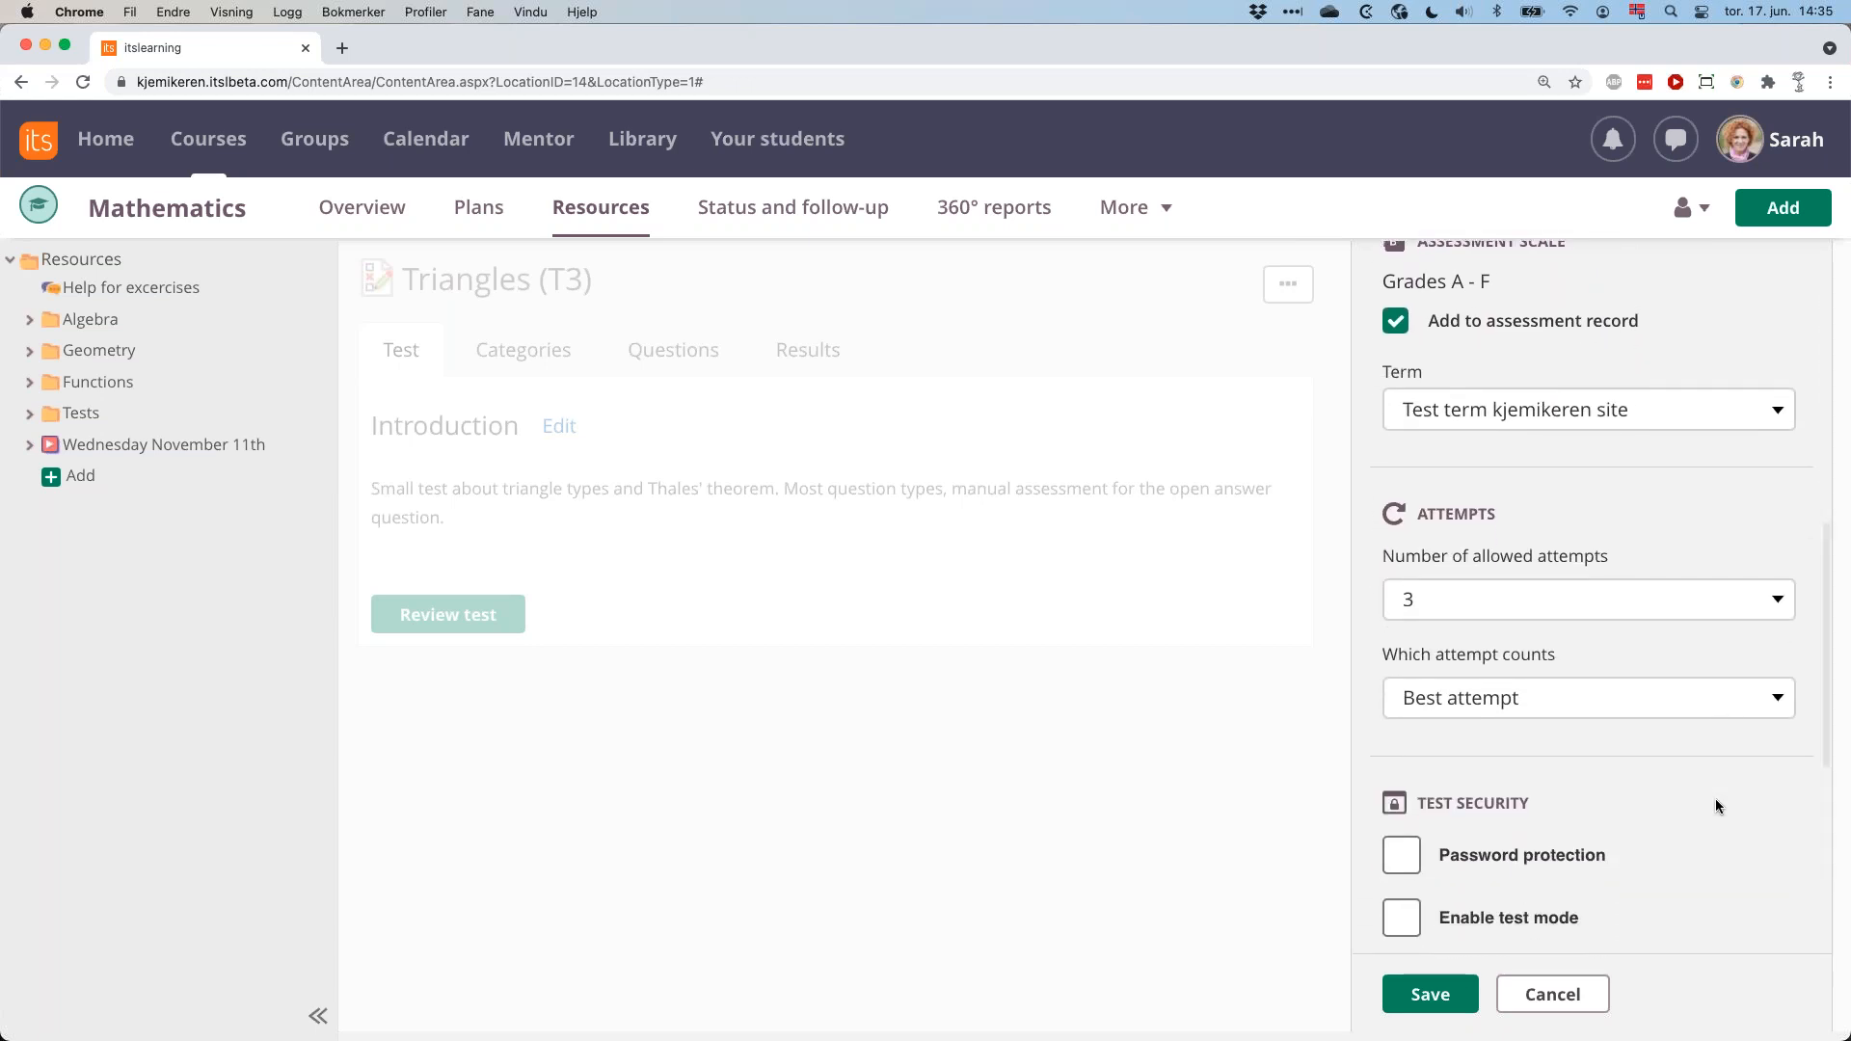
{"action": "scroll", "coordinate": [1715, 806], "scroll_direction": "down", "scroll_amount": 5}
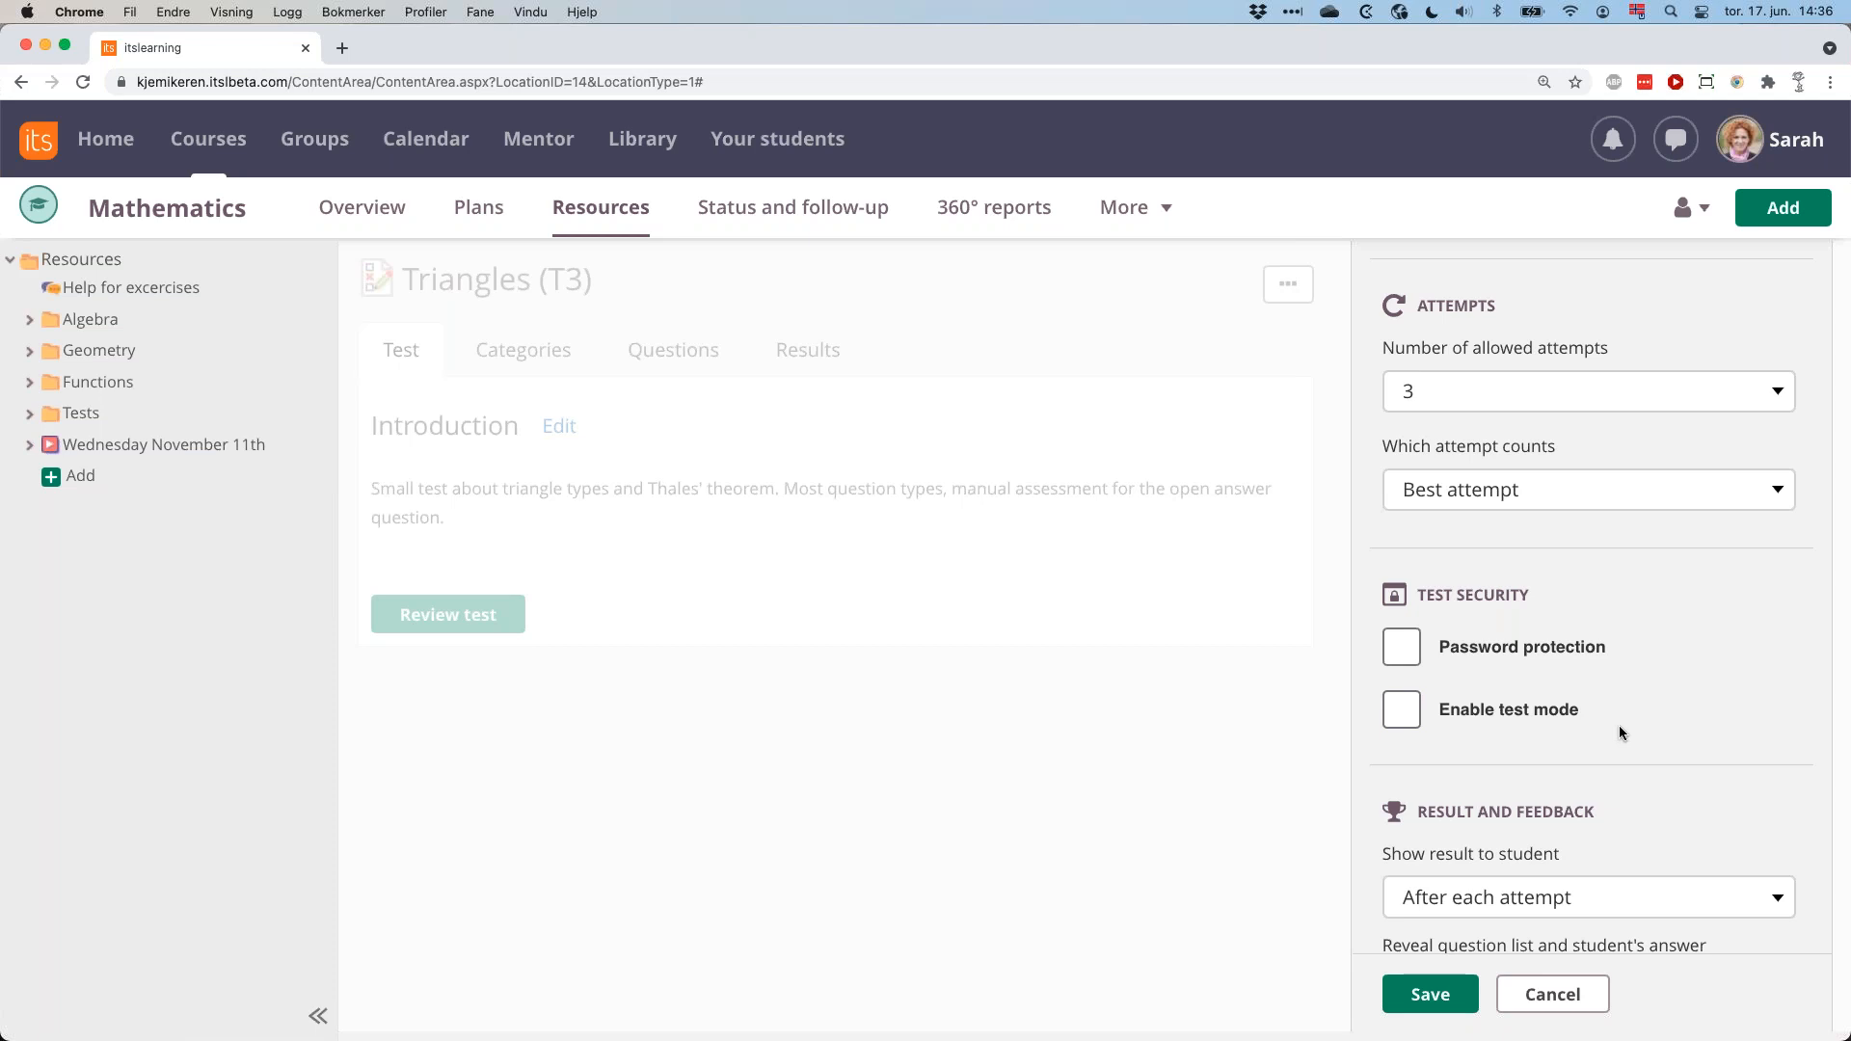
{"action": "scroll", "coordinate": [1619, 733], "scroll_direction": "down", "scroll_amount": 5}
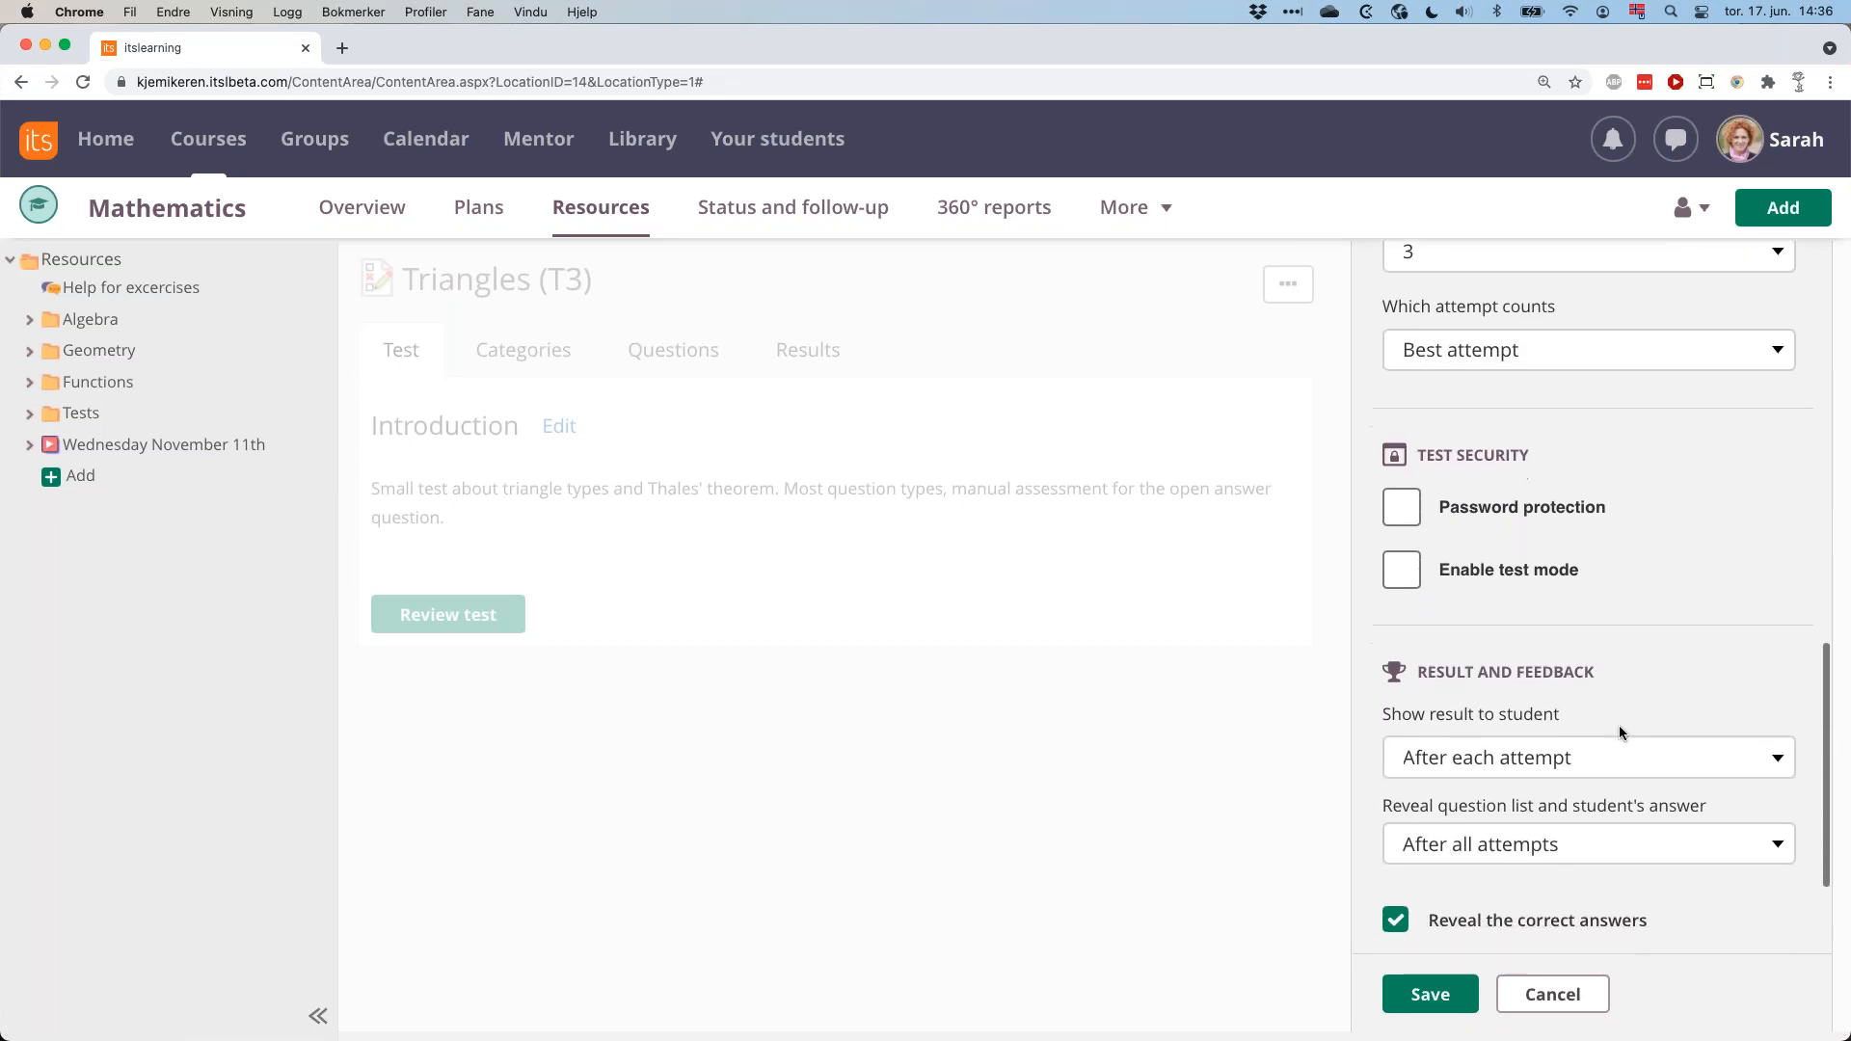
{"action": "scroll", "coordinate": [1620, 731], "scroll_direction": "down", "scroll_amount": 3}
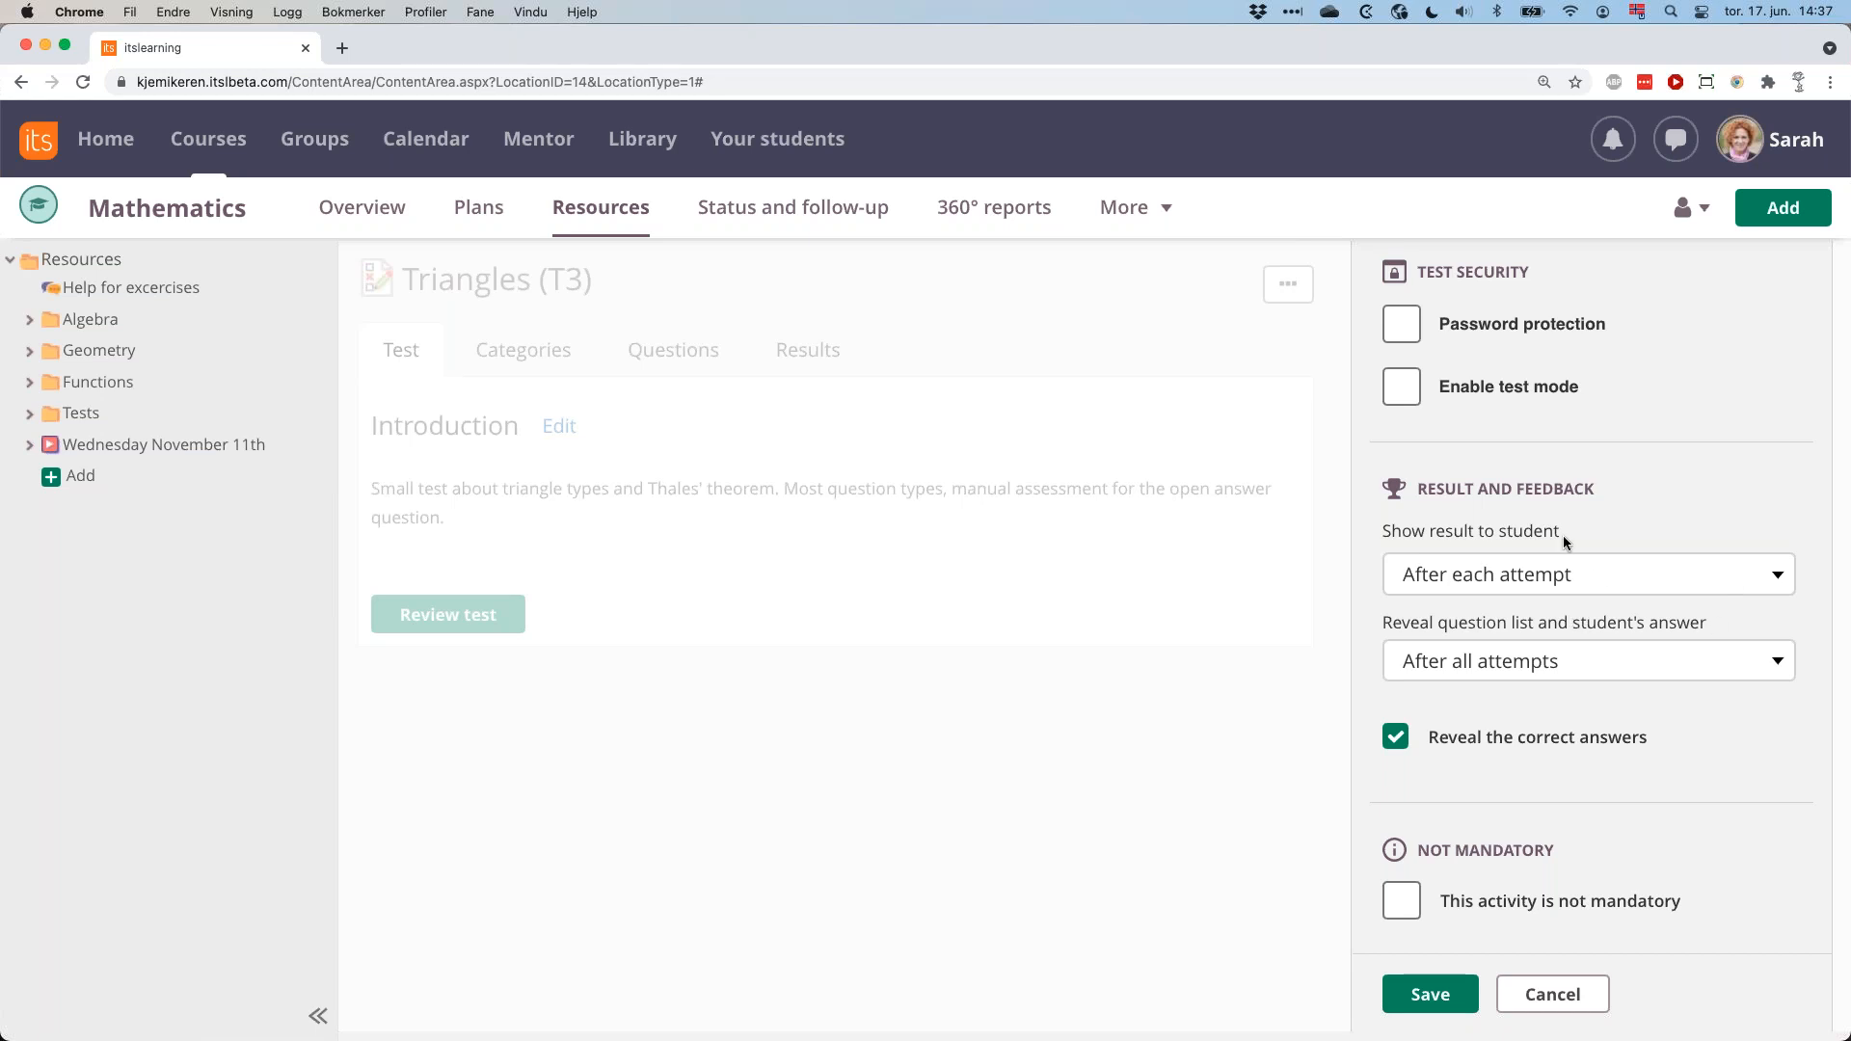
Examine the available timings for showing results to students, and leave the test options without saving.
{"action": "left_click", "coordinate": [1645, 575]}
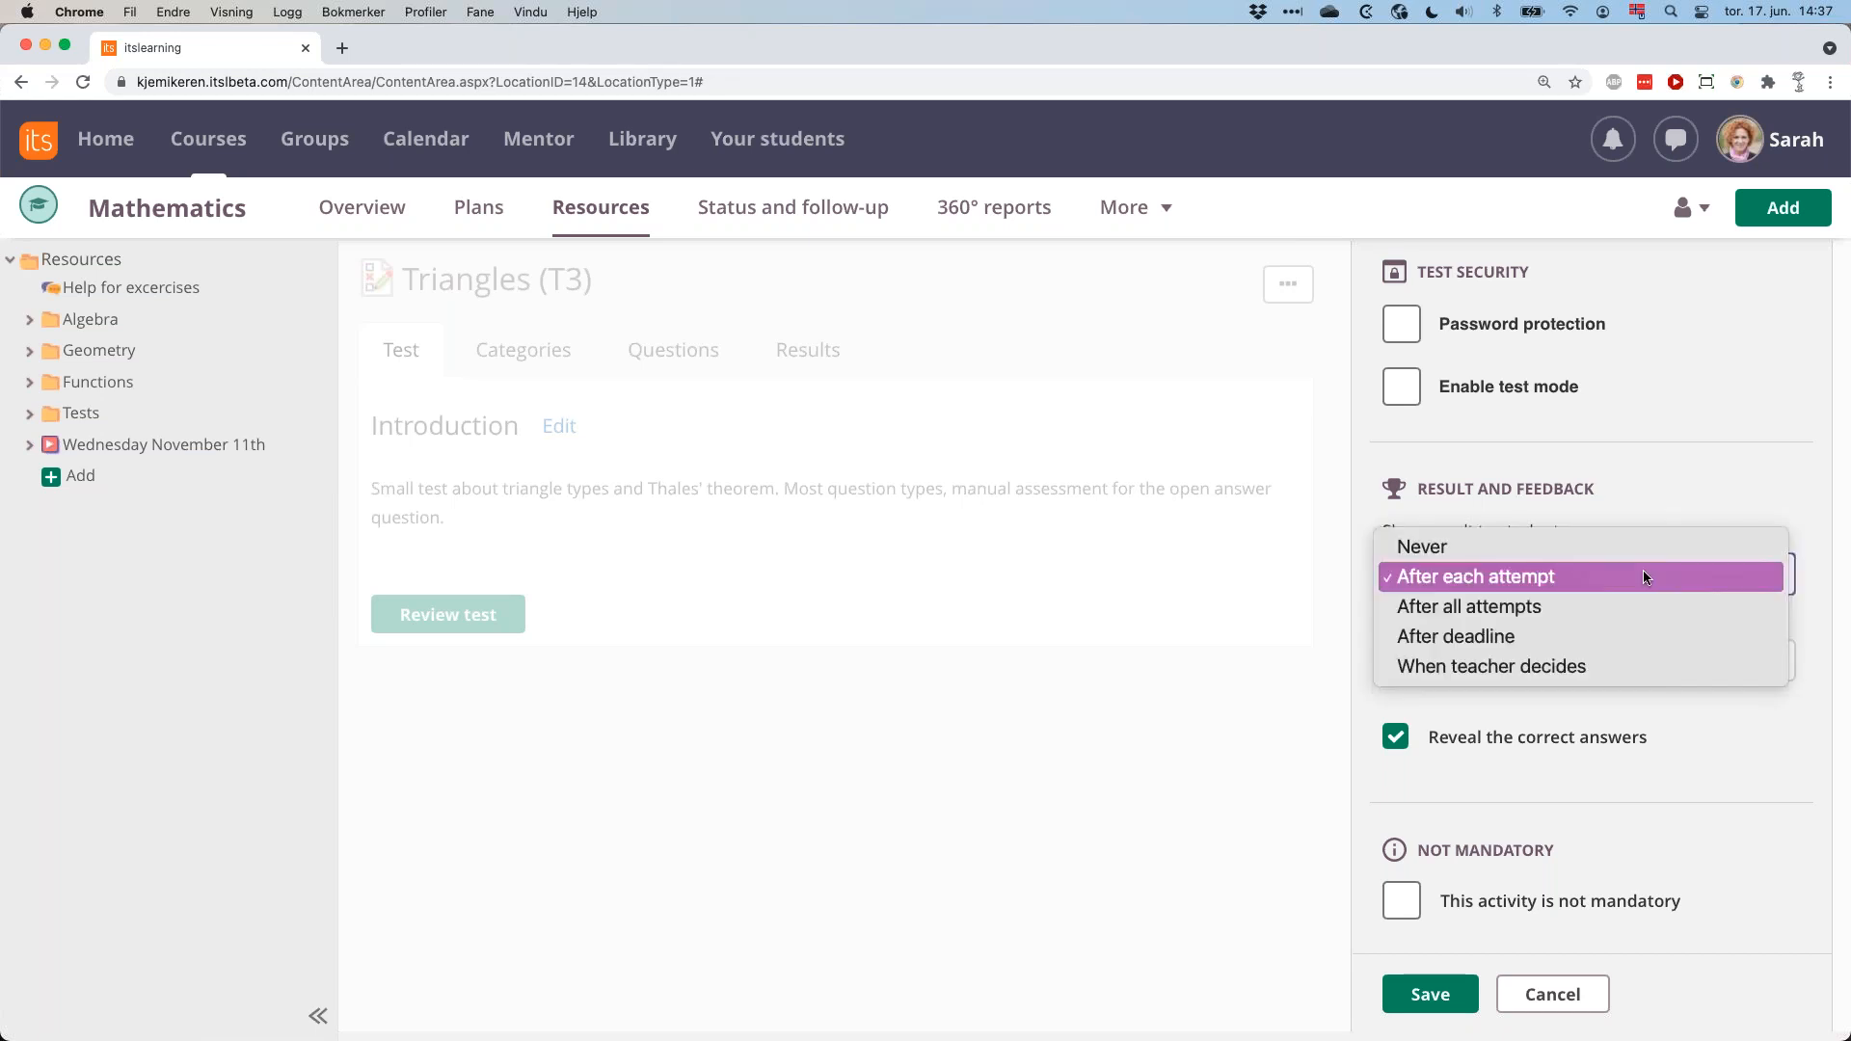
{"action": "left_click", "coordinate": [1678, 499]}
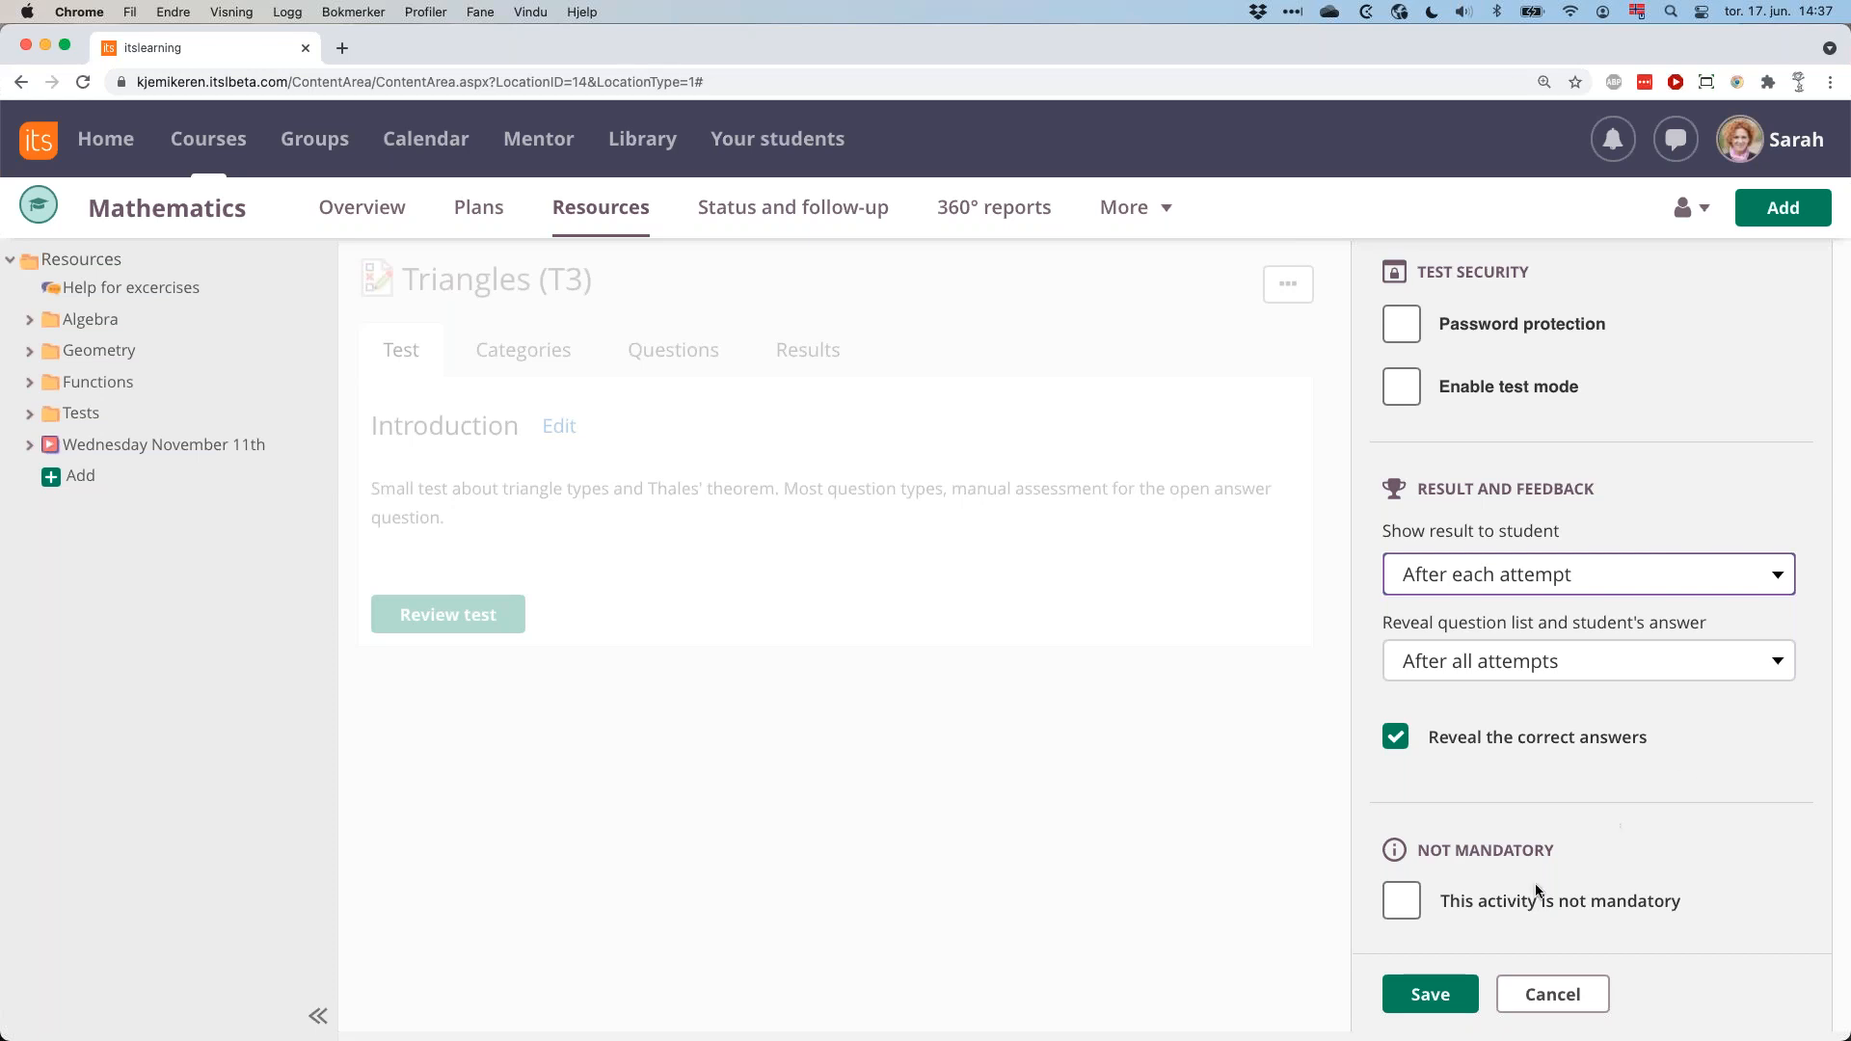
{"action": "left_click", "coordinate": [1552, 994]}
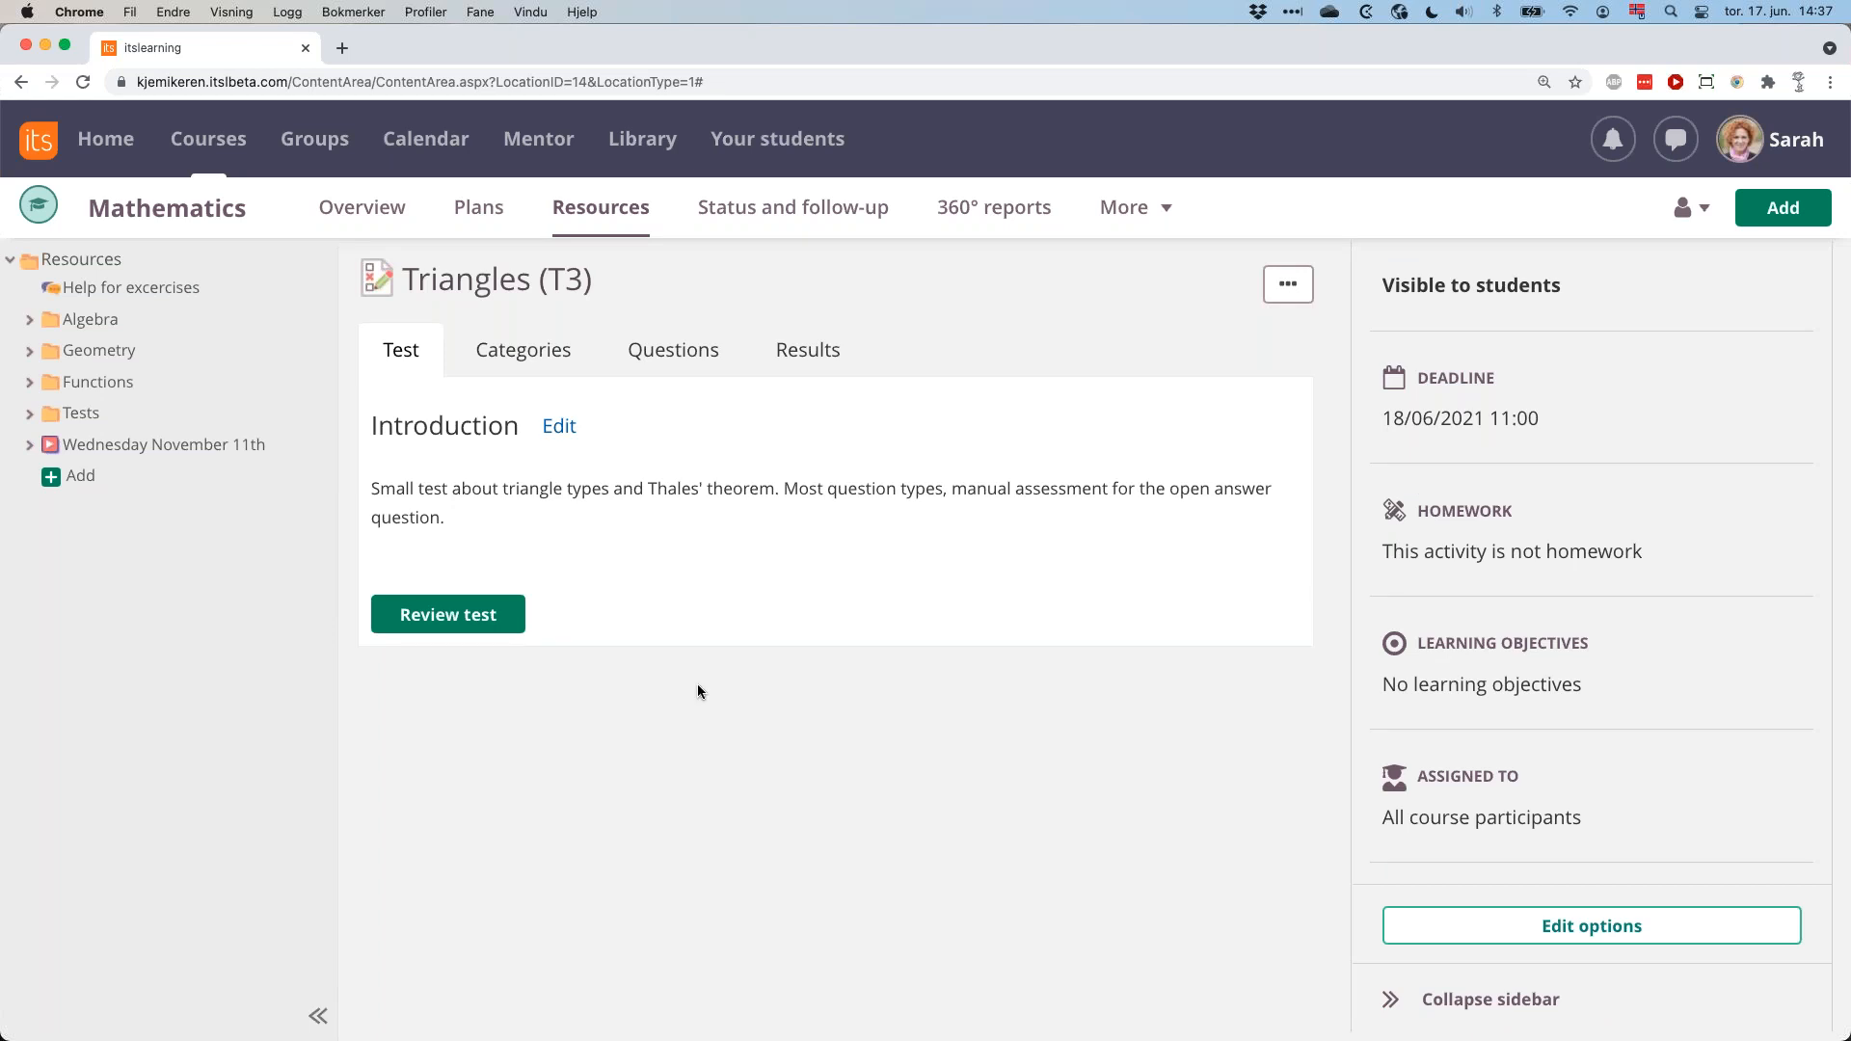
Examine the Triangles (T3) test's categories, its question list and the question types that can be added.
{"action": "mouse_move", "coordinate": [569, 282]}
{"action": "left_click", "coordinate": [535, 360]}
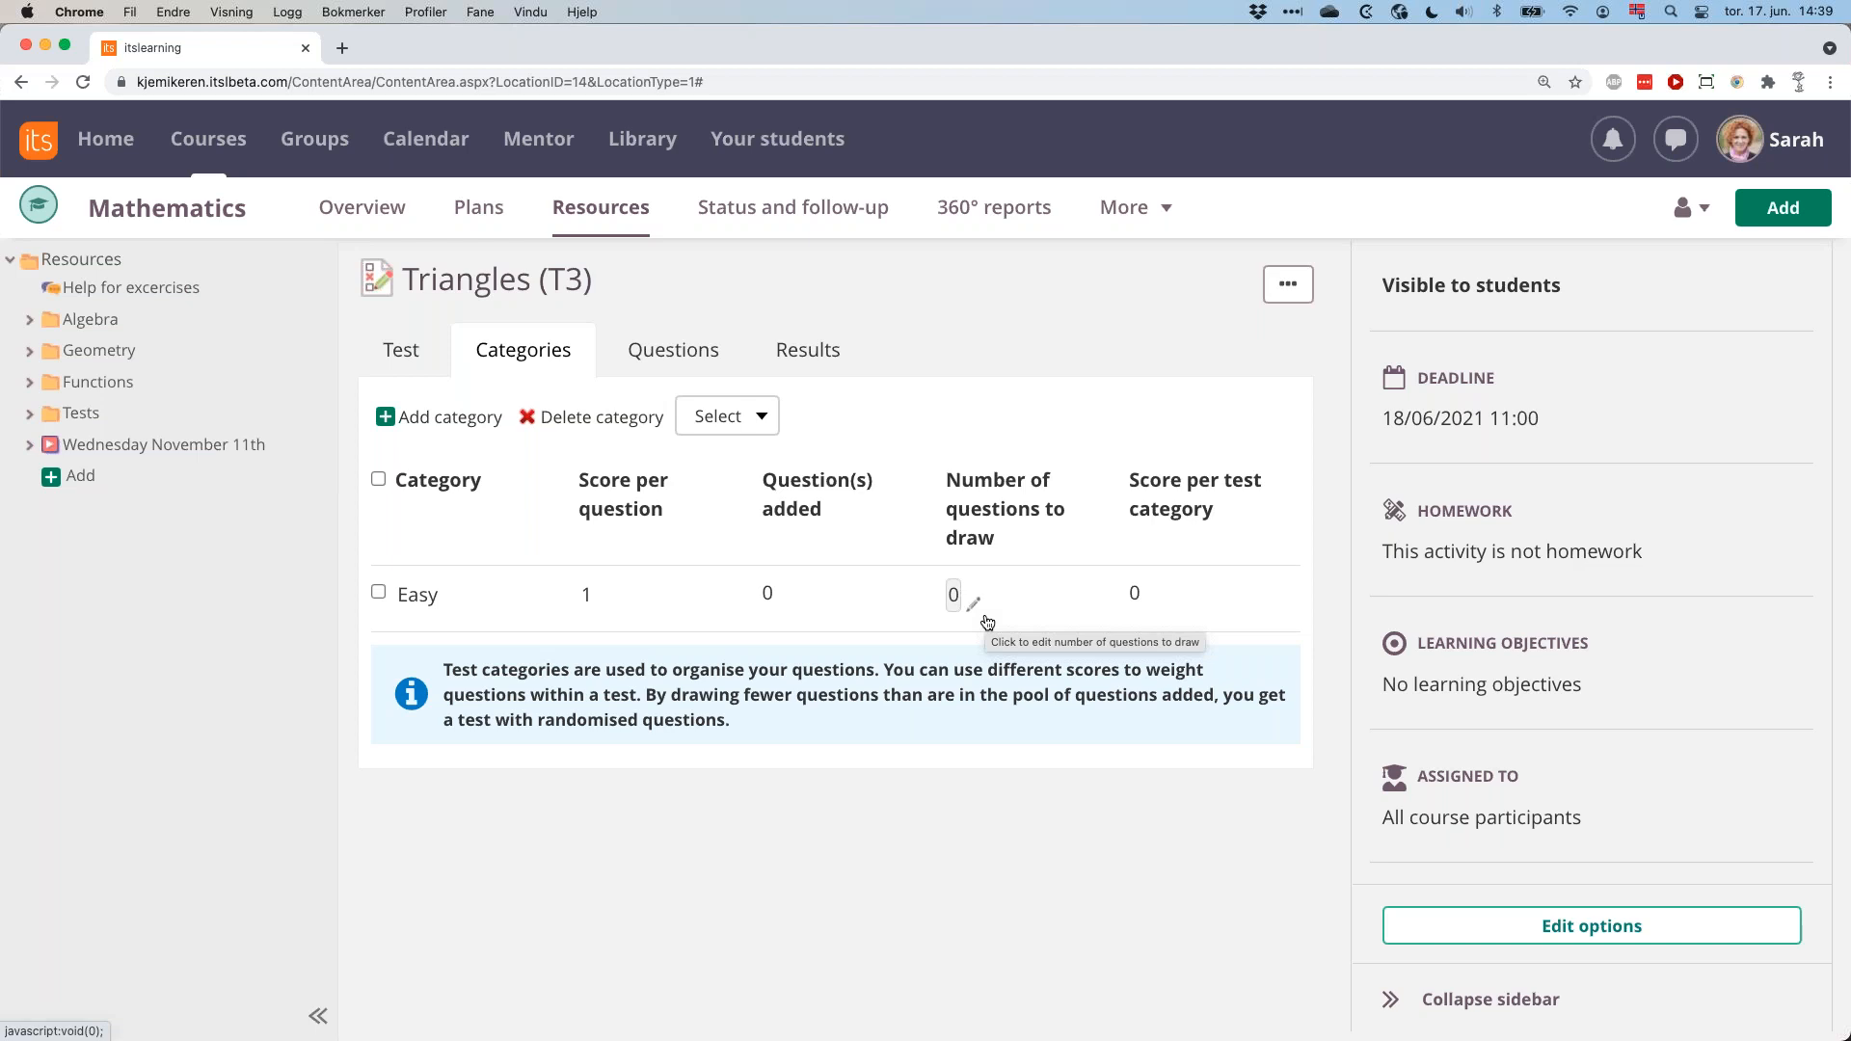
{"action": "left_click", "coordinate": [705, 357]}
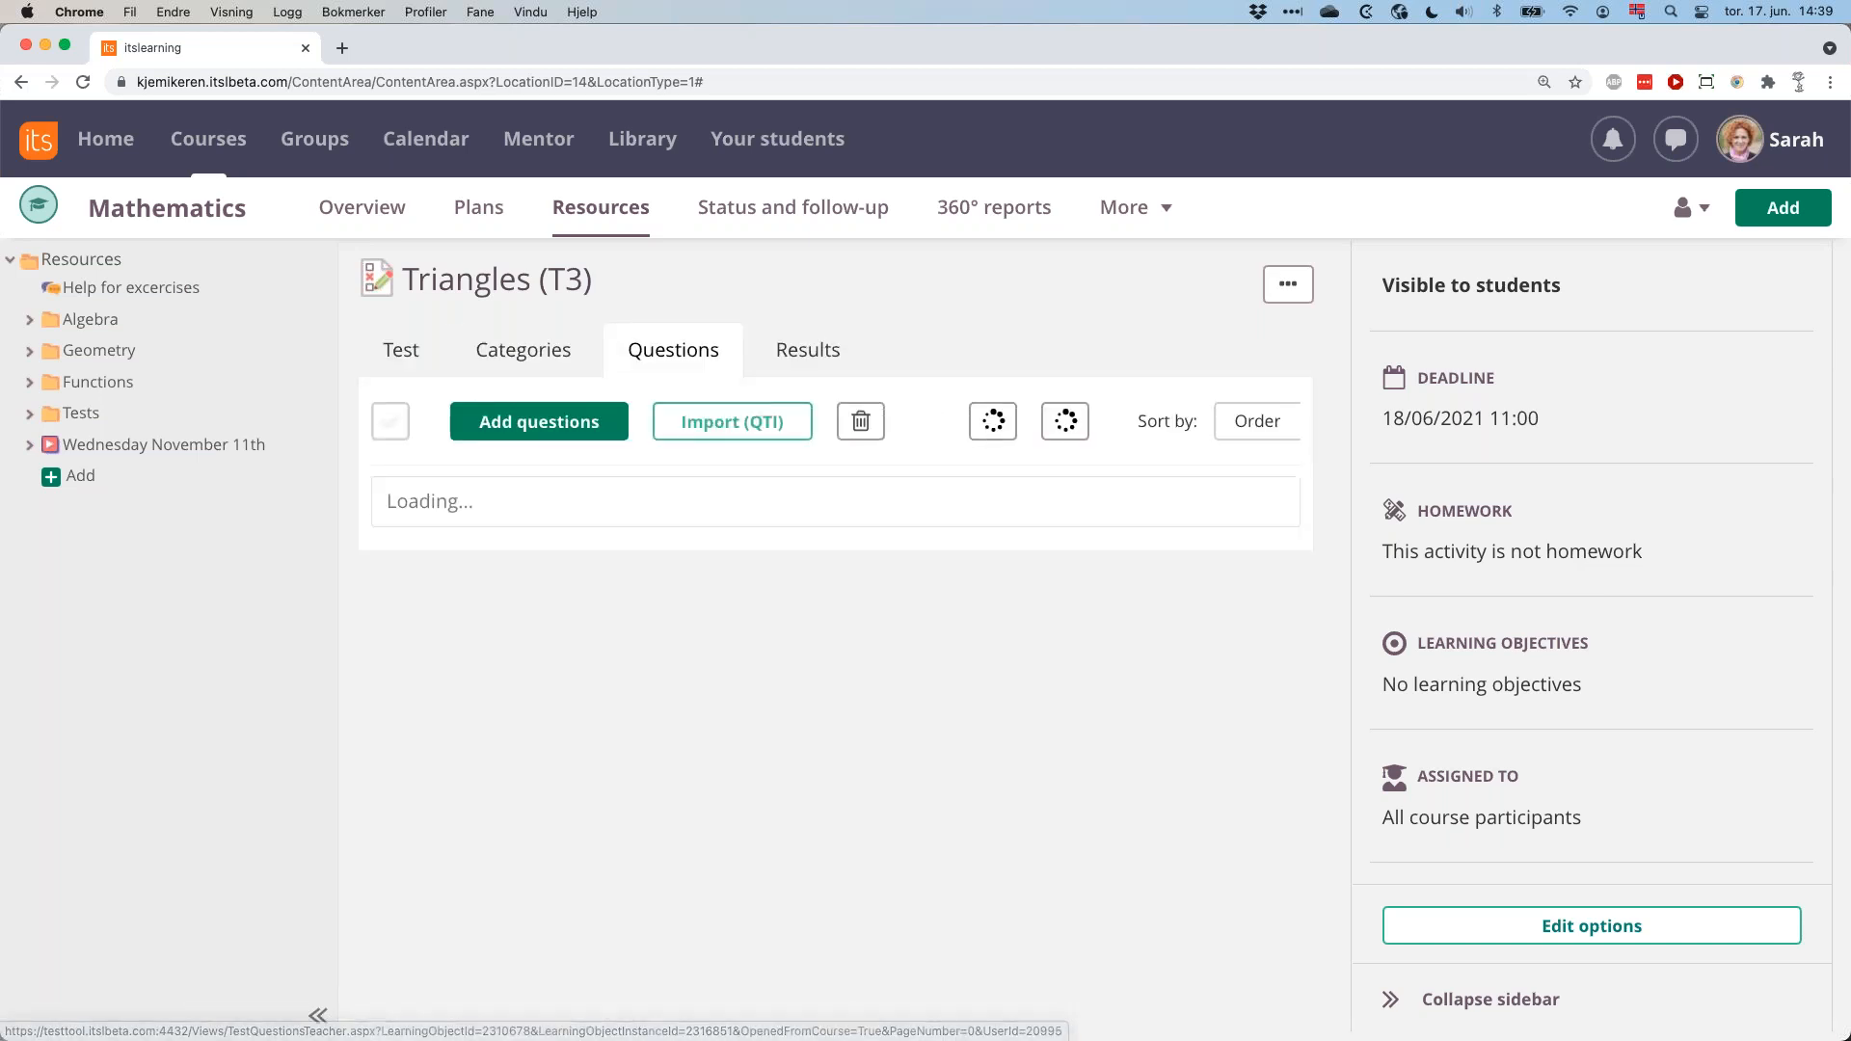
{"action": "left_click", "coordinate": [571, 425]}
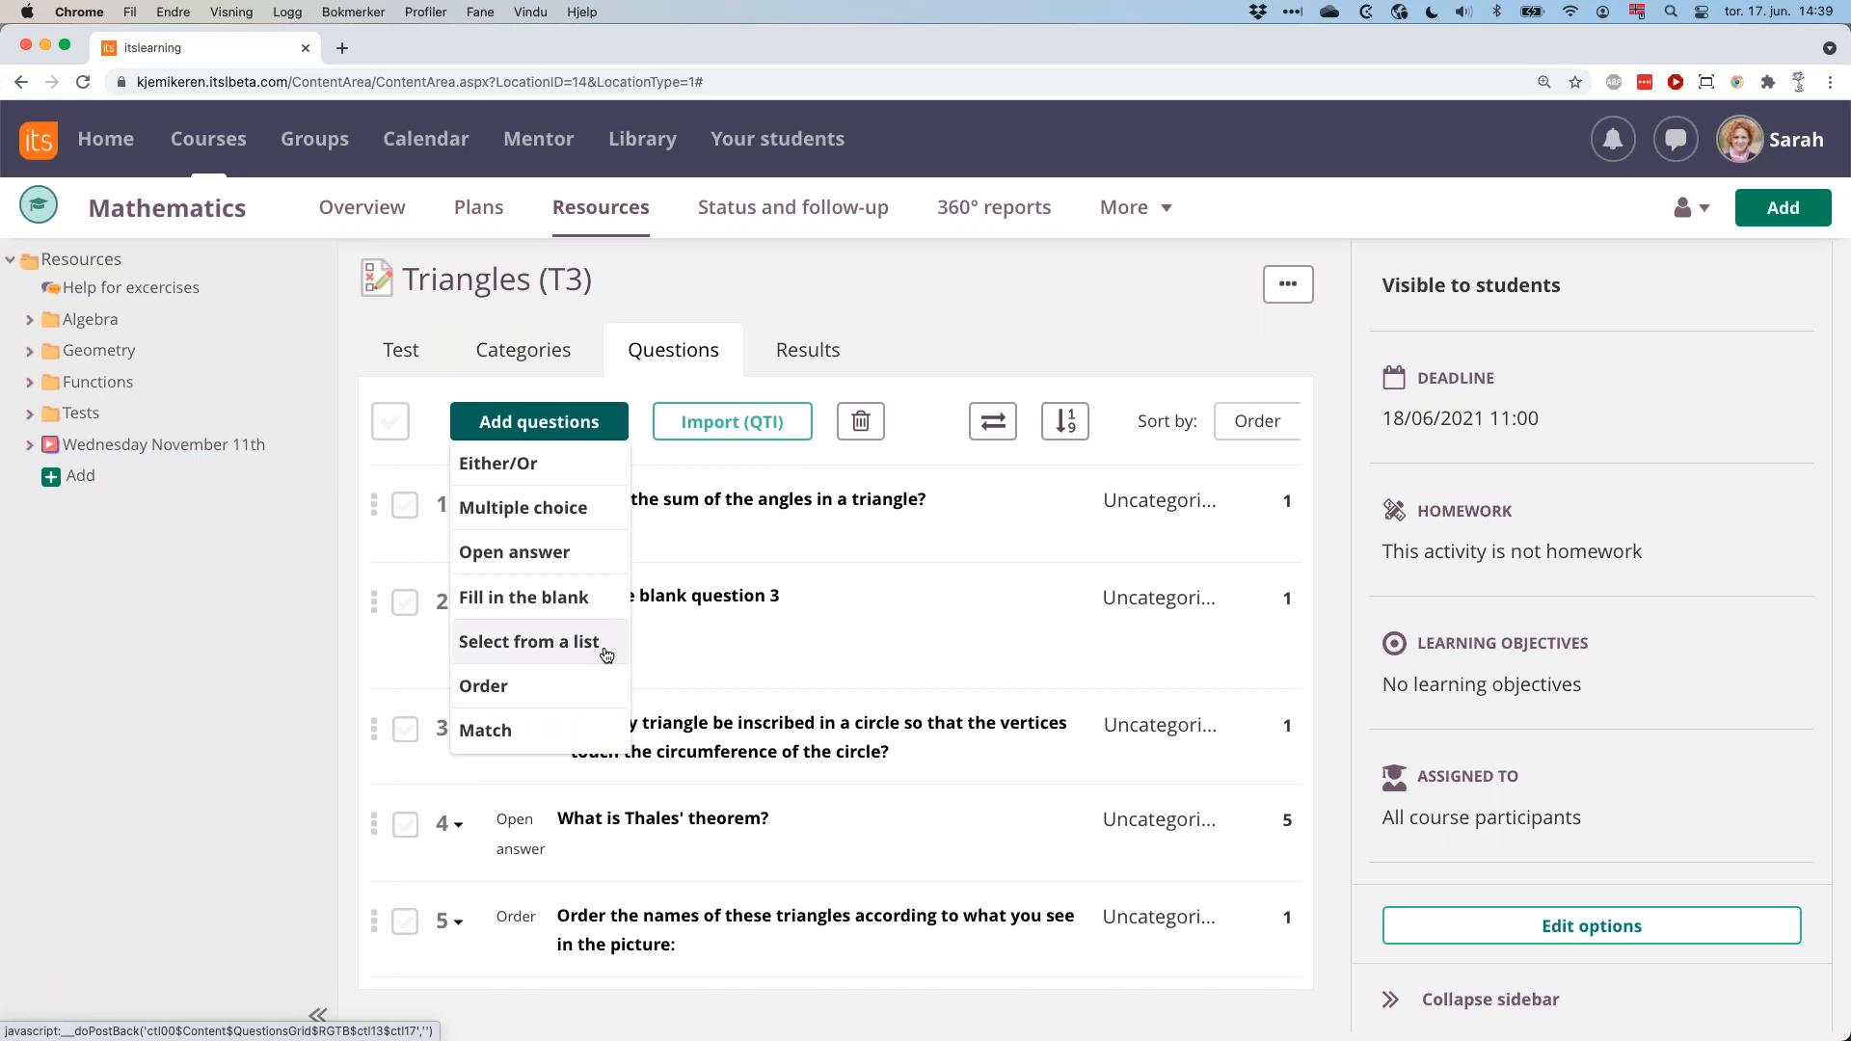
{"action": "left_click", "coordinate": [647, 392]}
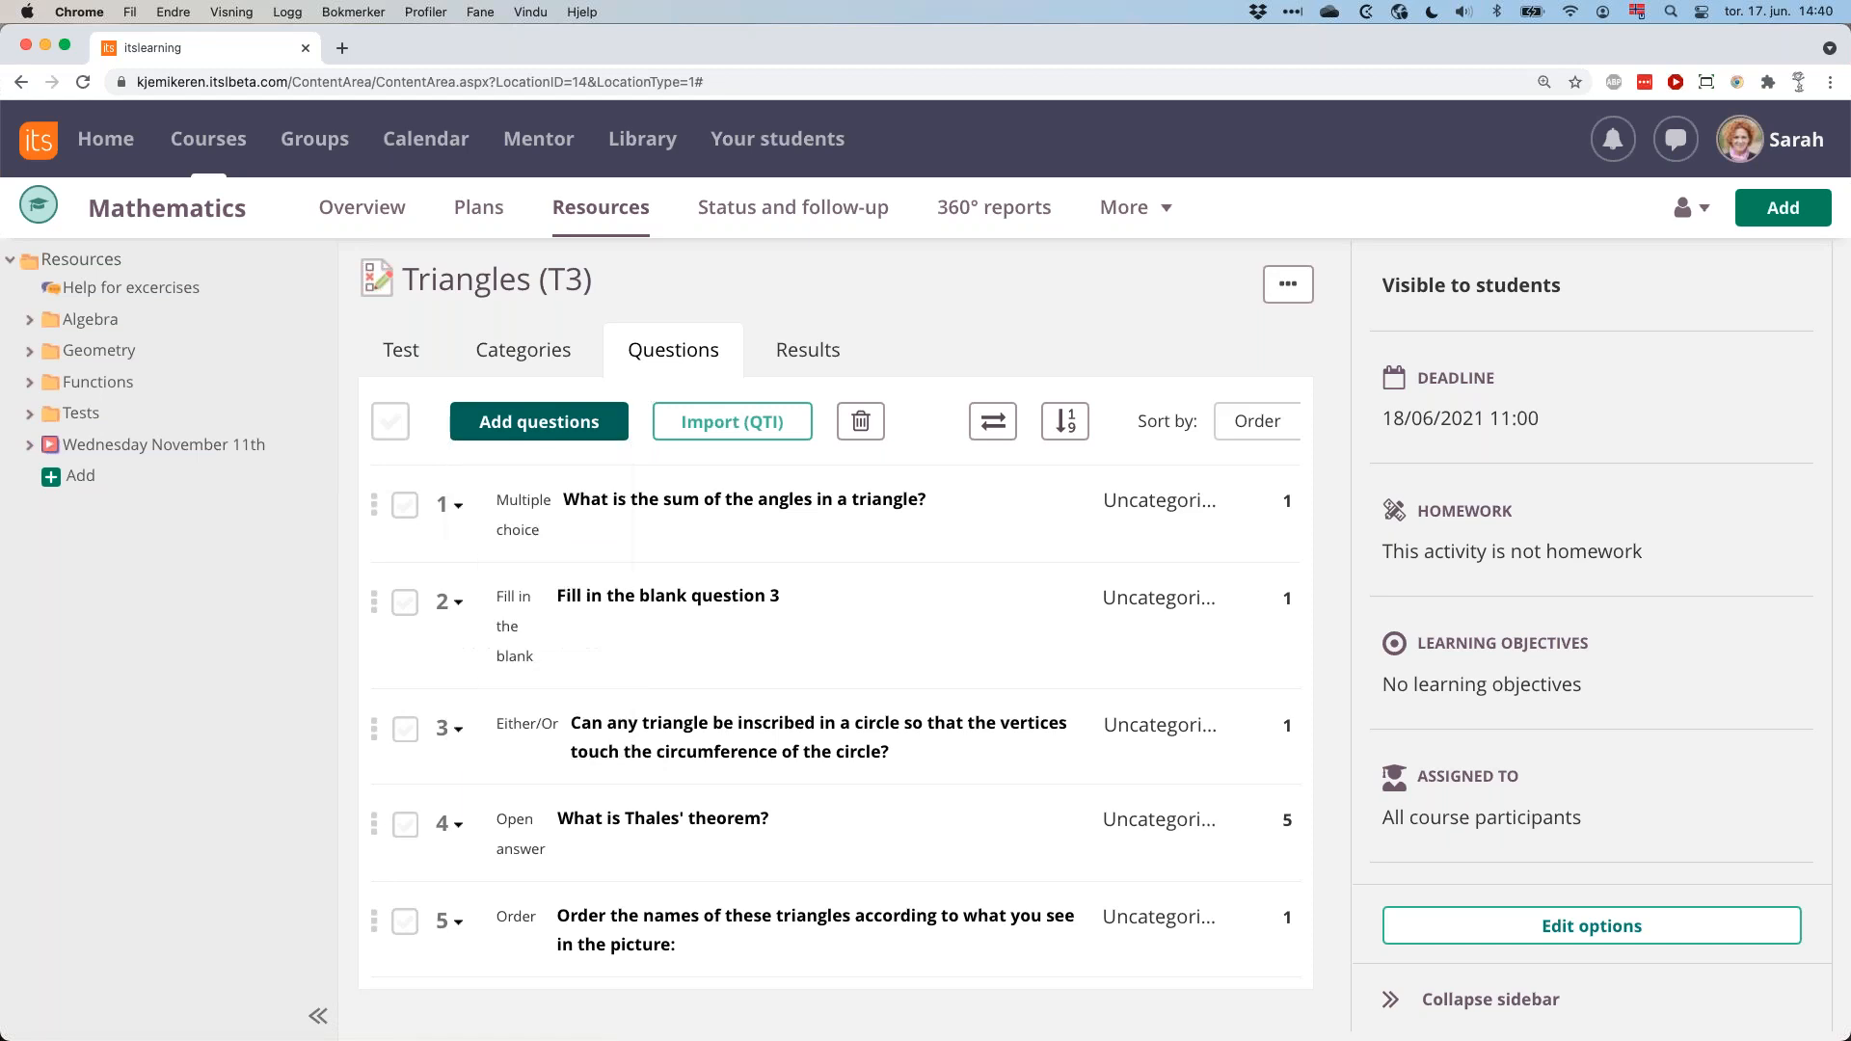
In the question about the sum of a triangle's angles, try allowing multiple alternatives with 120 degrees also correct, and disallow them again.
{"action": "left_click", "coordinate": [672, 510]}
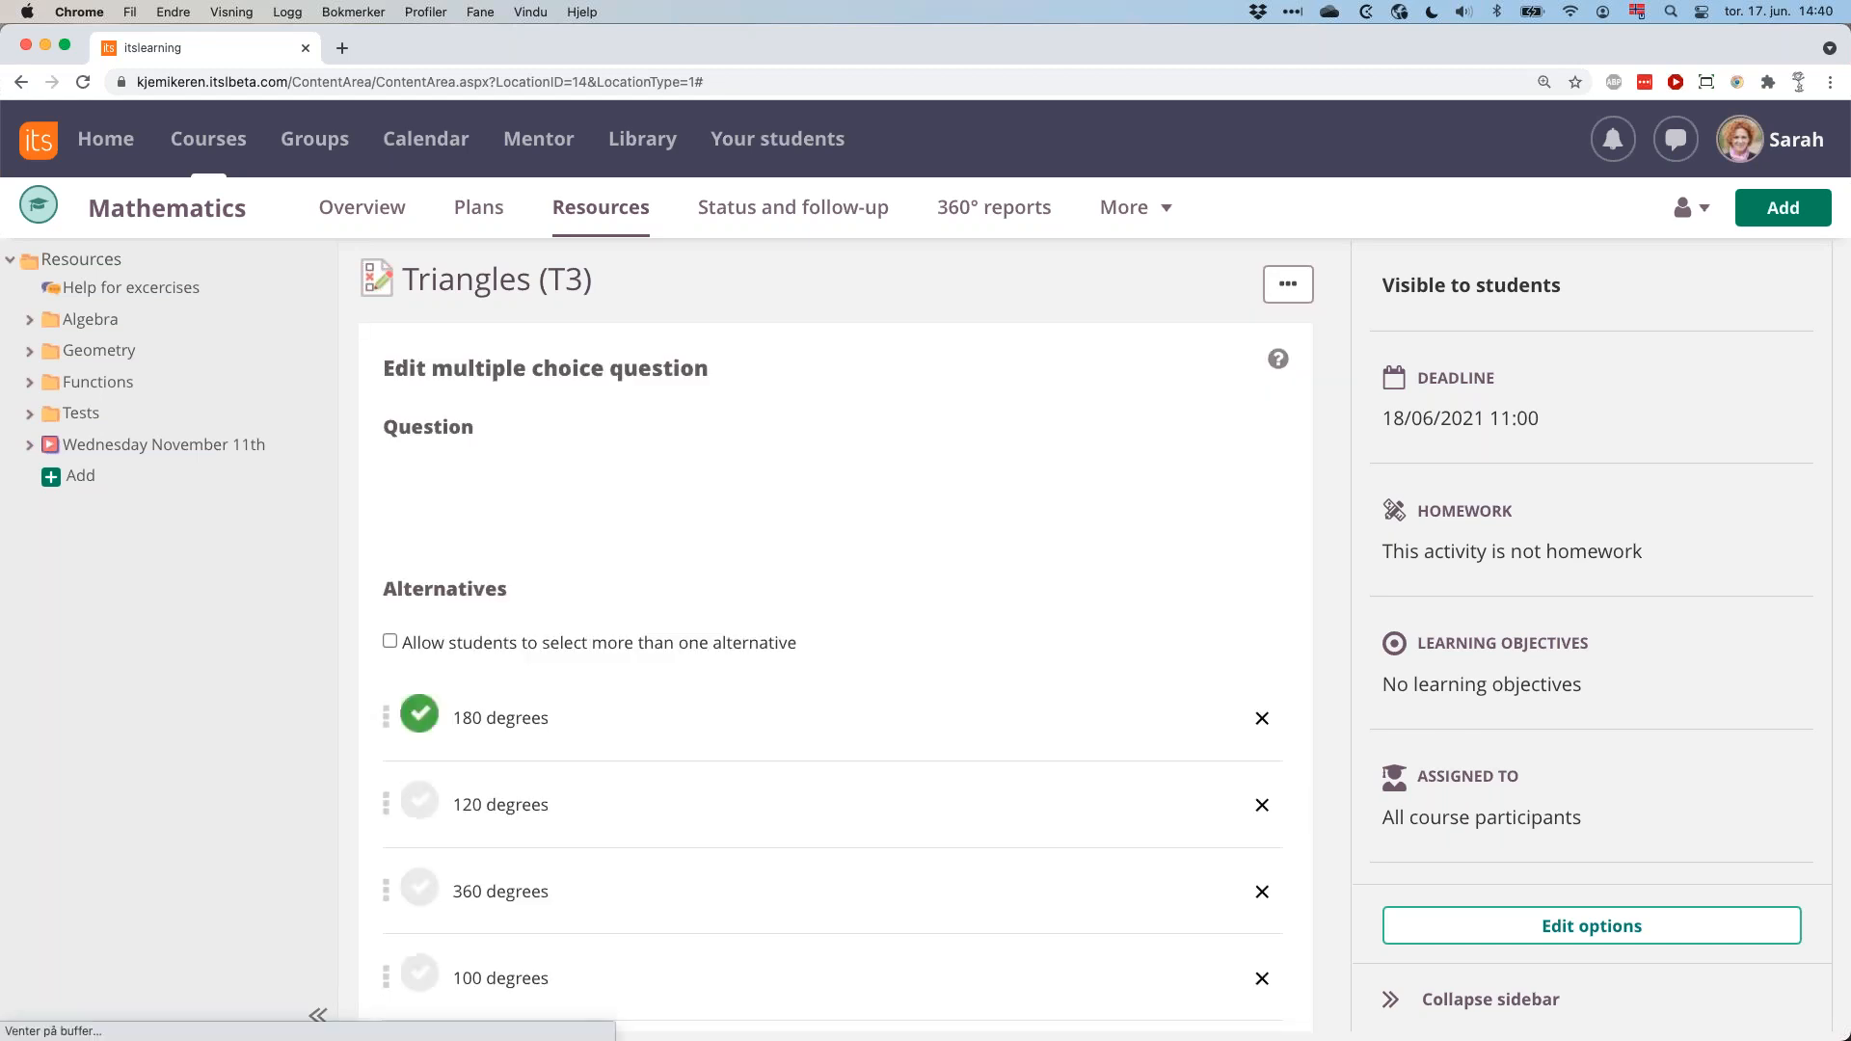
{"action": "scroll", "coordinate": [623, 742], "scroll_direction": "down", "scroll_amount": 3}
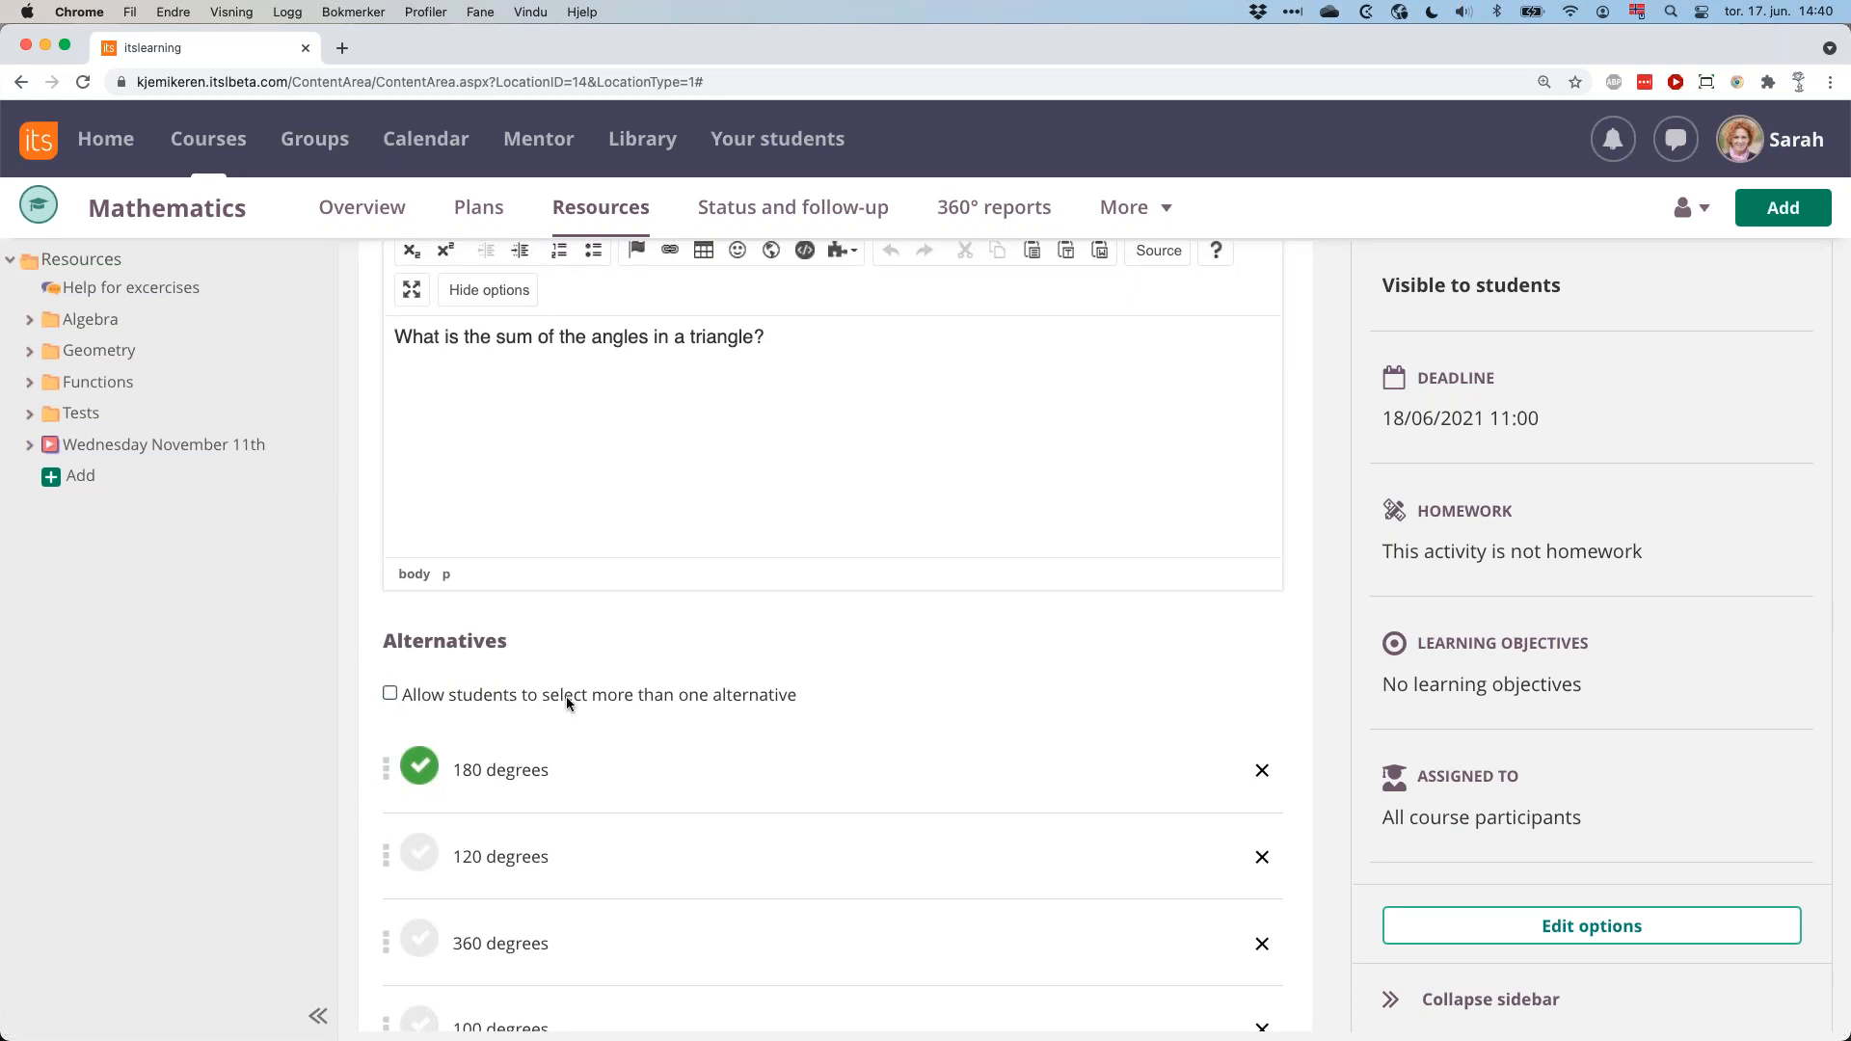
{"action": "scroll", "coordinate": [565, 696], "scroll_direction": "down", "scroll_amount": 1}
{"action": "left_click", "coordinate": [389, 658]}
{"action": "left_click", "coordinate": [419, 820]}
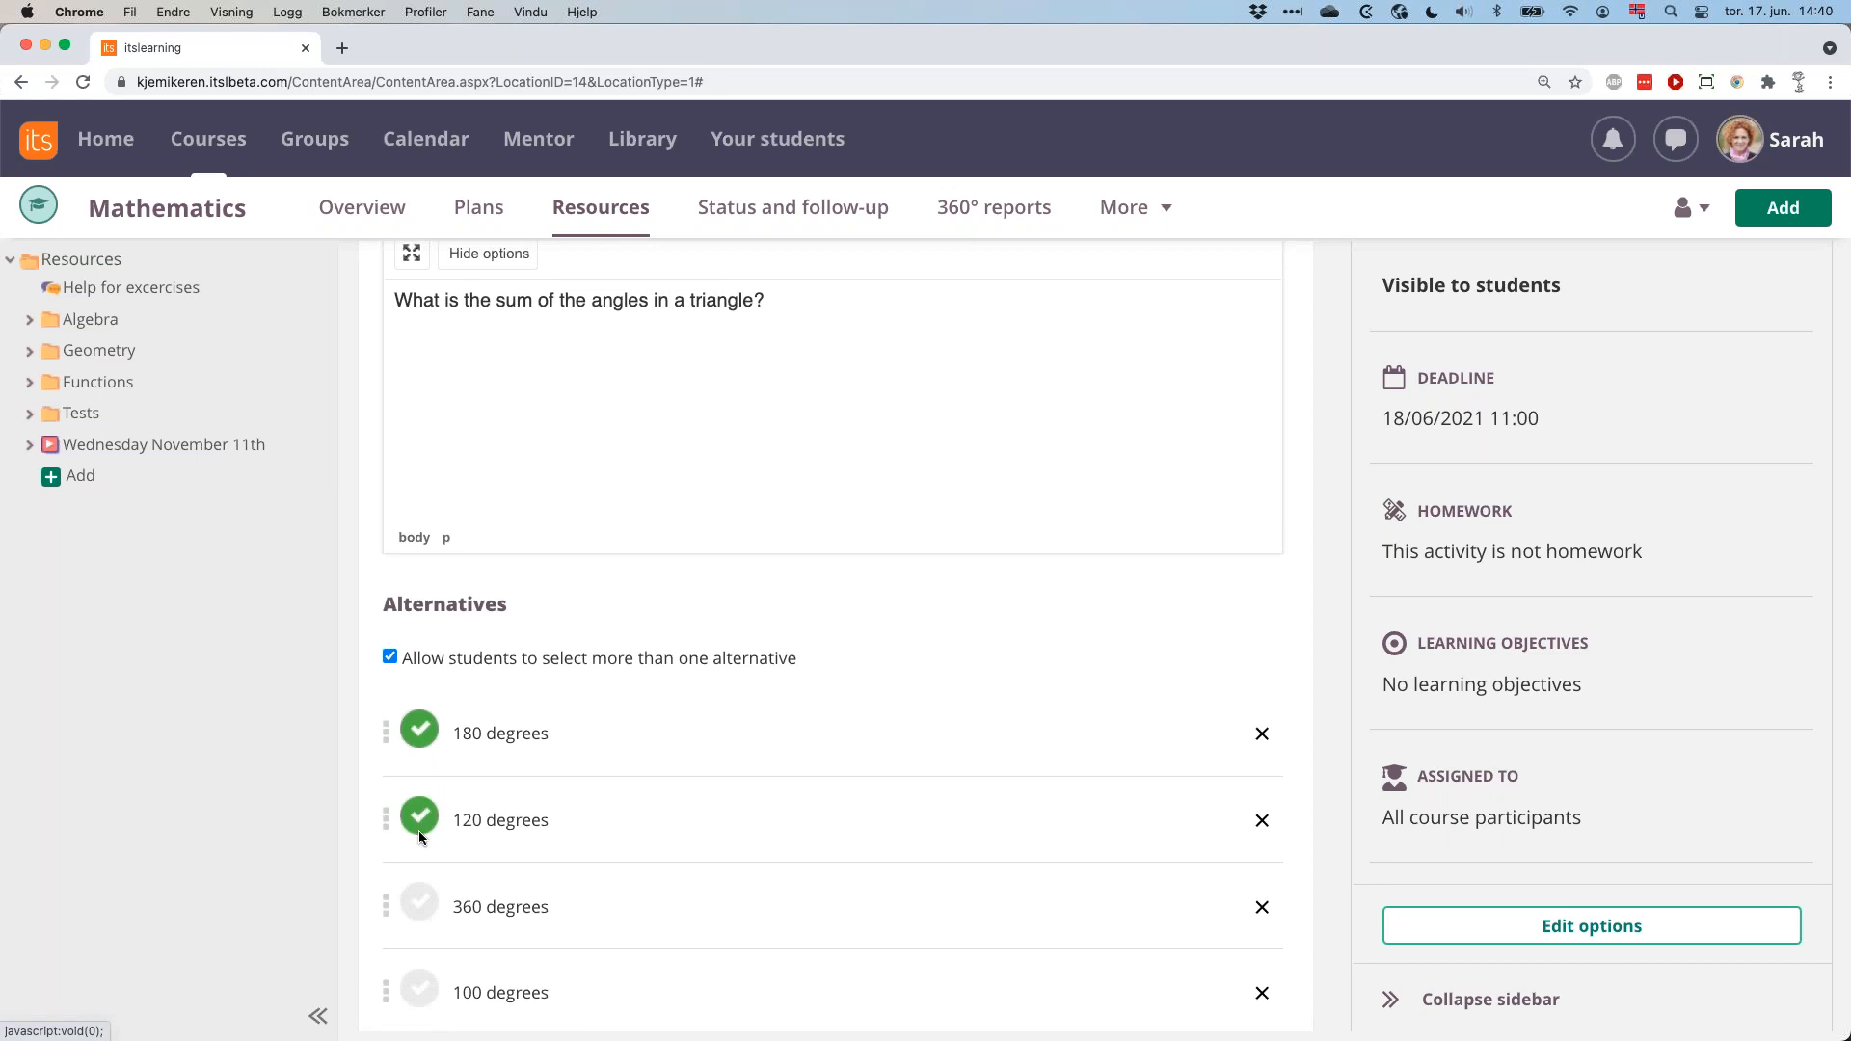
{"action": "left_click", "coordinate": [390, 657]}
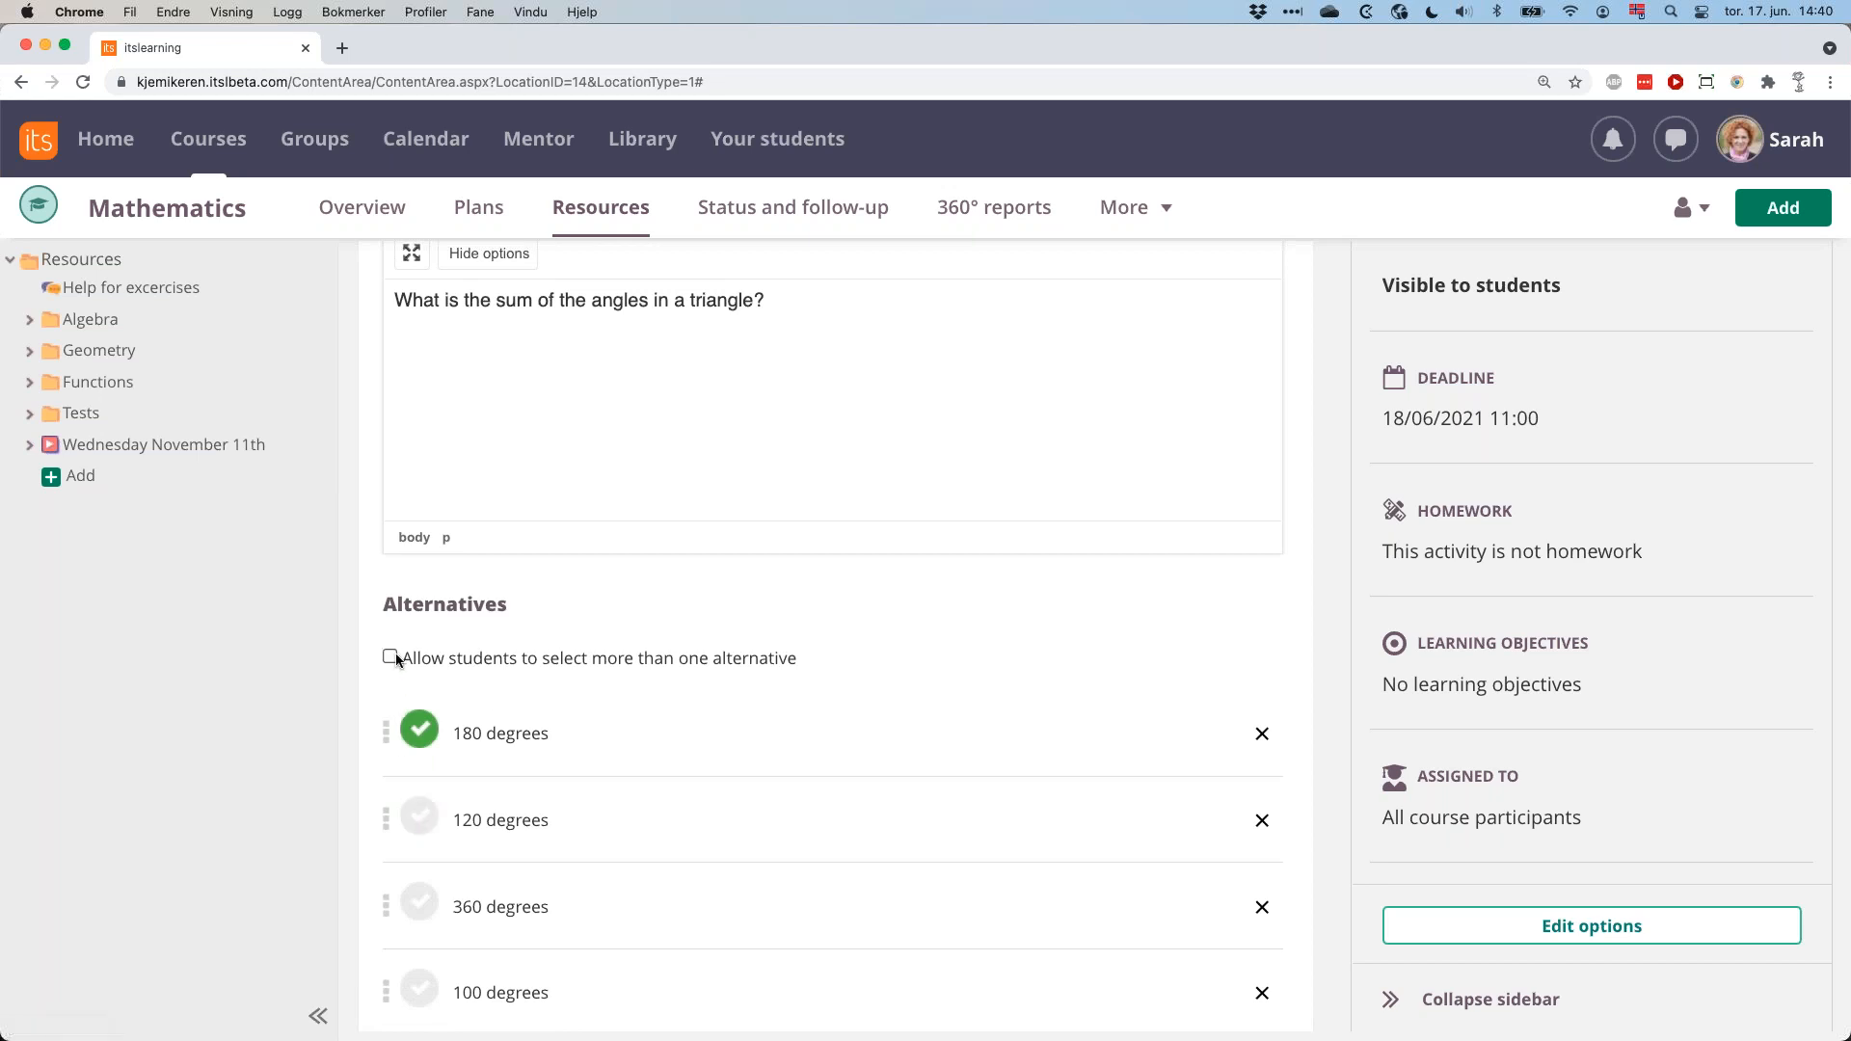
Examine the question's alternatives, randomisation and score settings, and leave the question without saving.
{"action": "scroll", "coordinate": [489, 710], "scroll_direction": "down", "scroll_amount": 1}
{"action": "scroll", "coordinate": [489, 709], "scroll_direction": "down", "scroll_amount": 5}
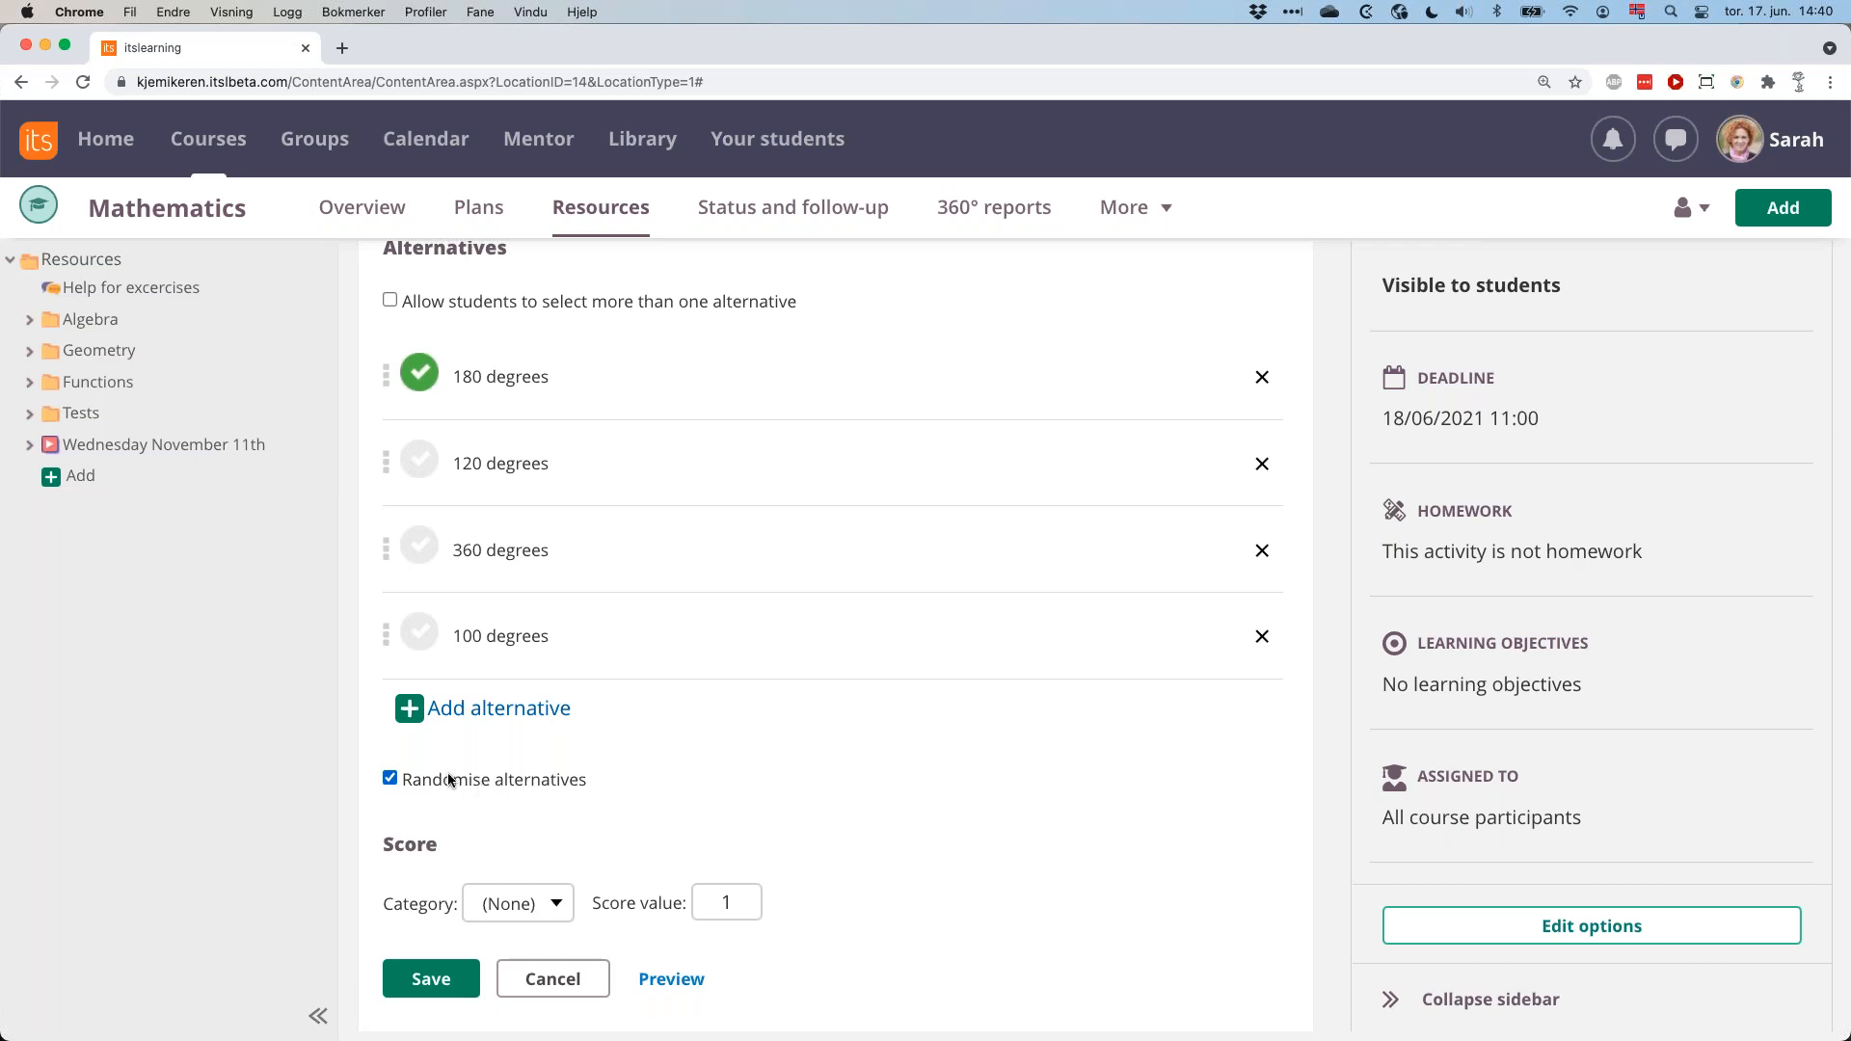
{"action": "left_click", "coordinate": [553, 979]}
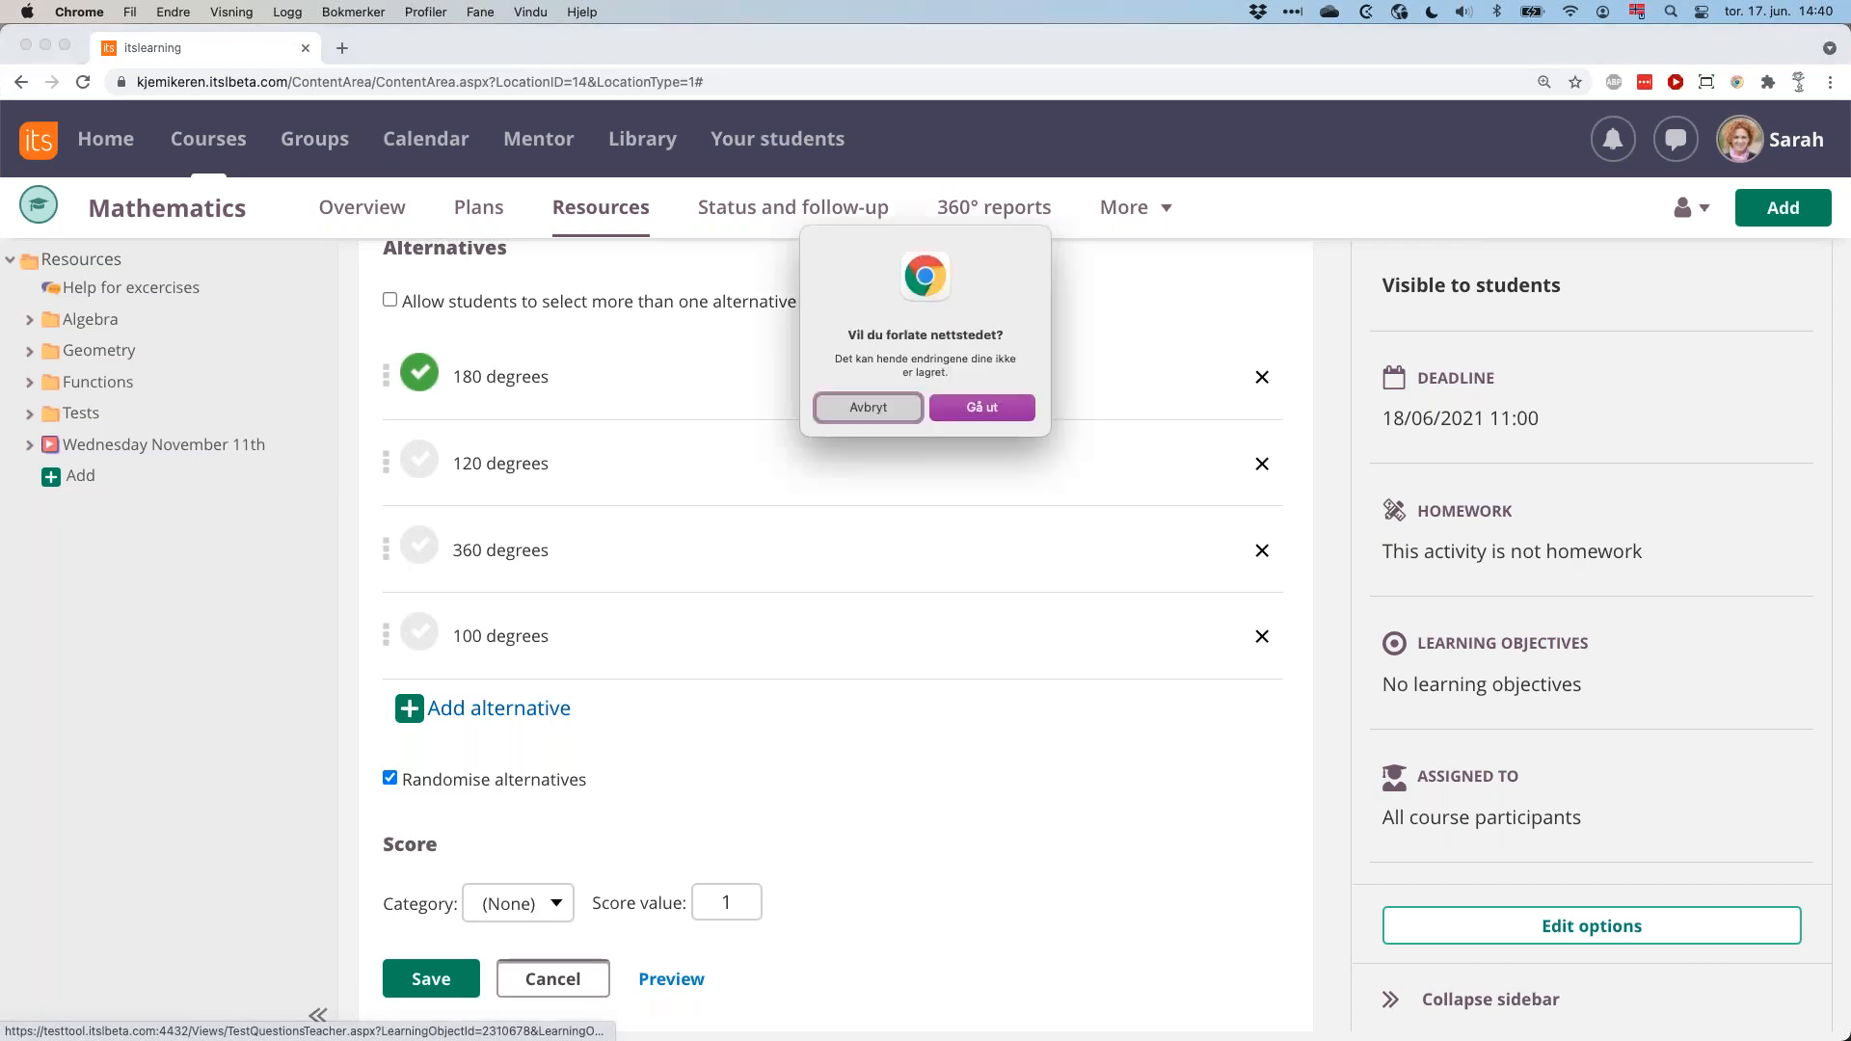
{"action": "left_click", "coordinate": [981, 407]}
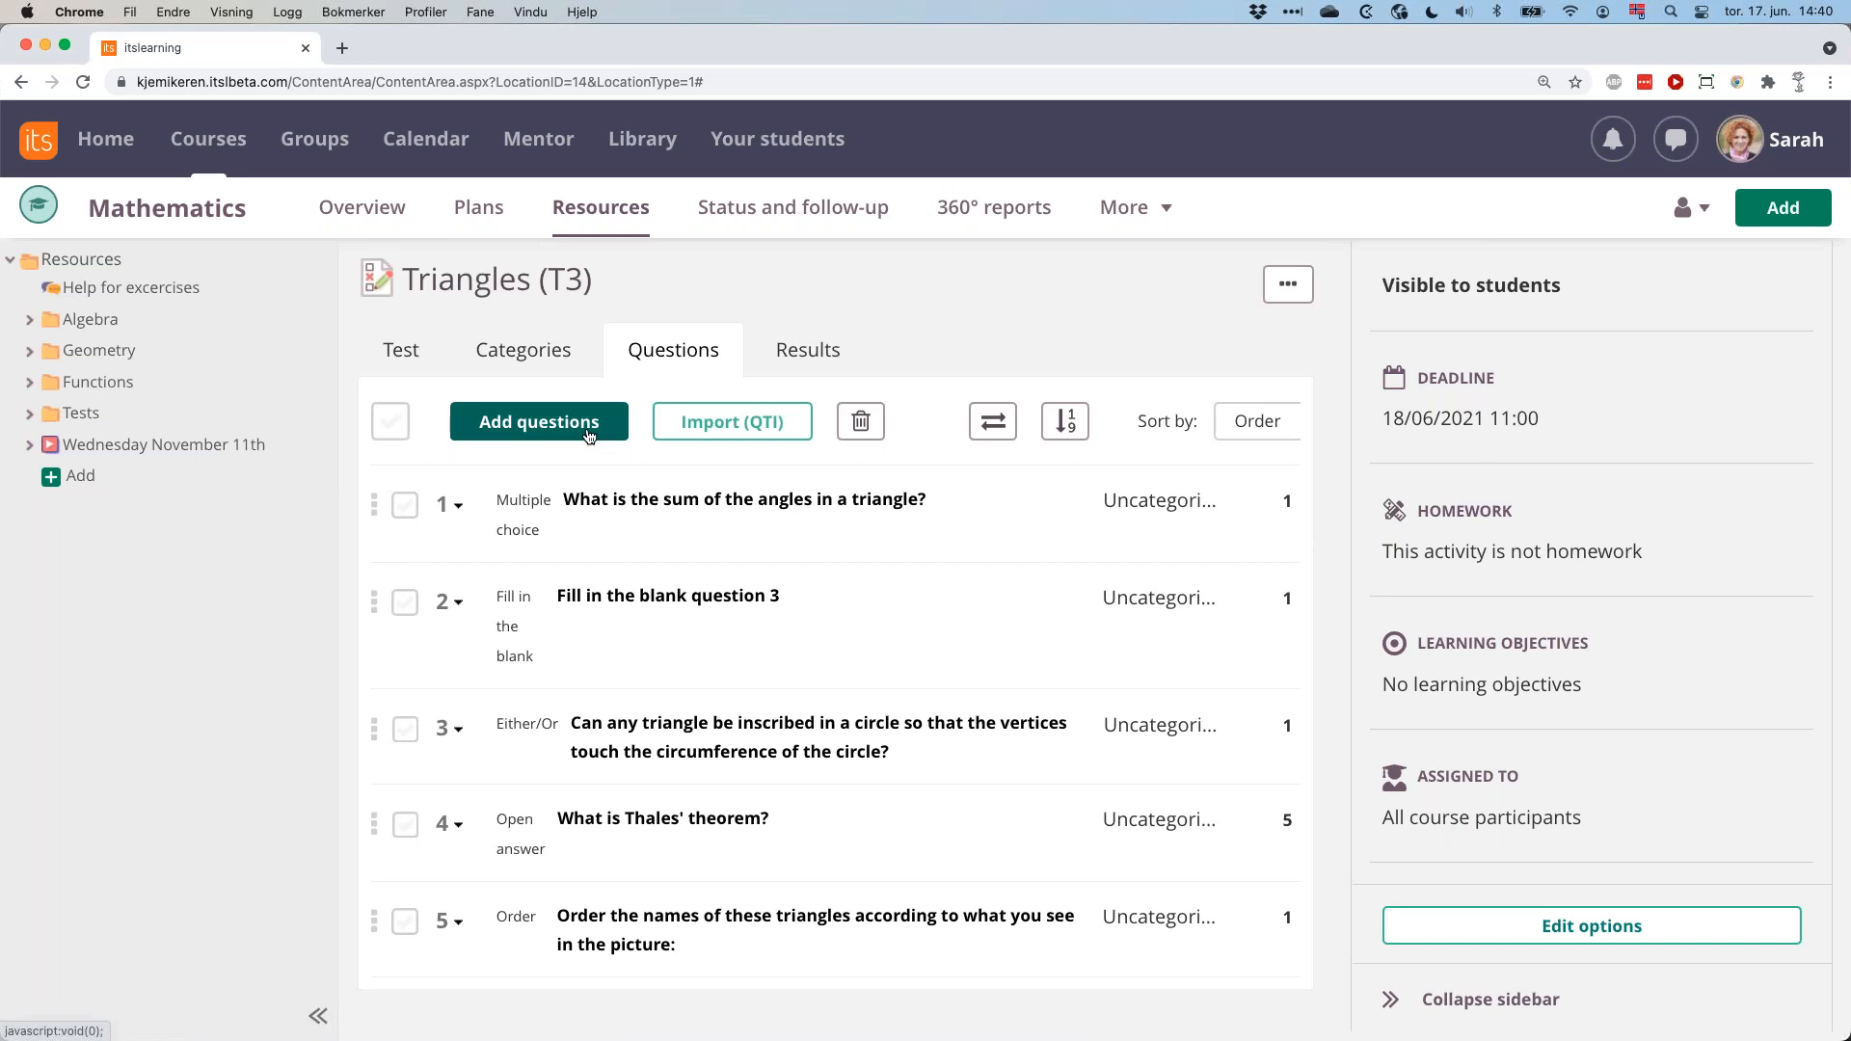
Add a select from a list question and paste the six sentences defining triangle types, from right to obtuse, as its text.
{"action": "left_click", "coordinate": [590, 434]}
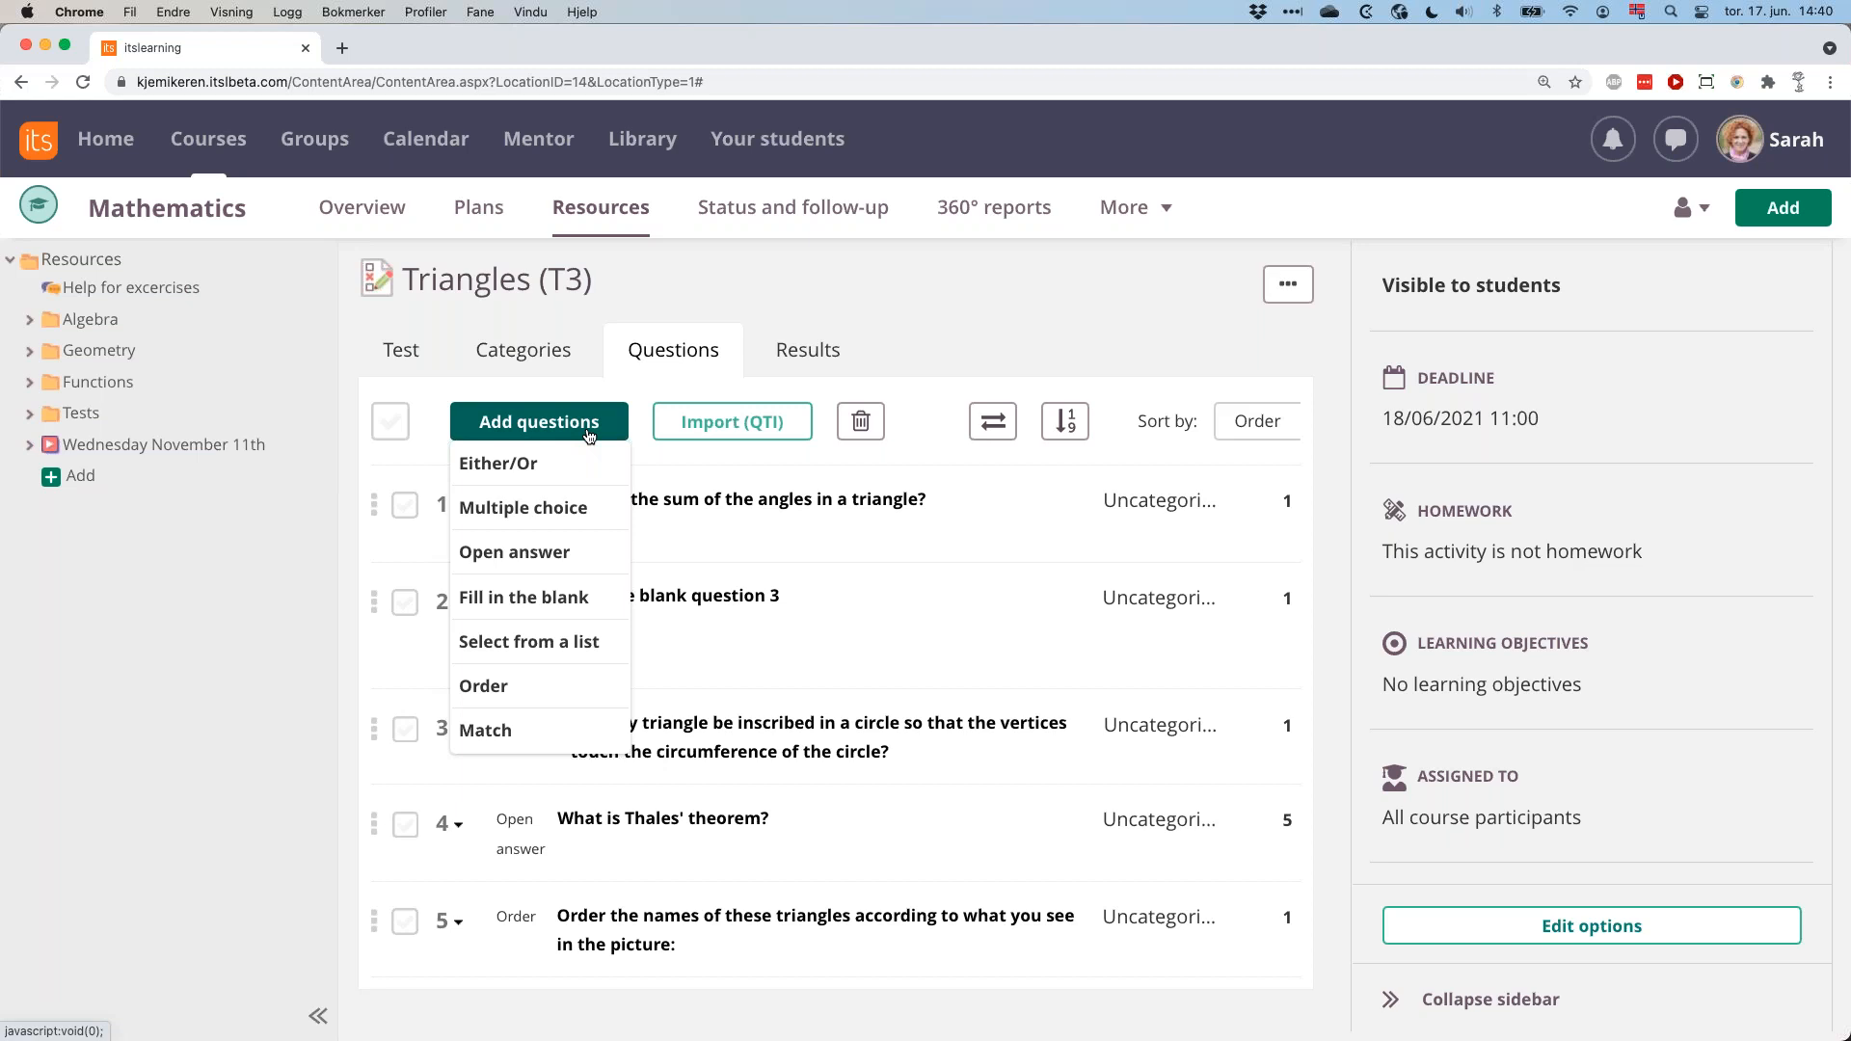
{"action": "left_click", "coordinate": [540, 650]}
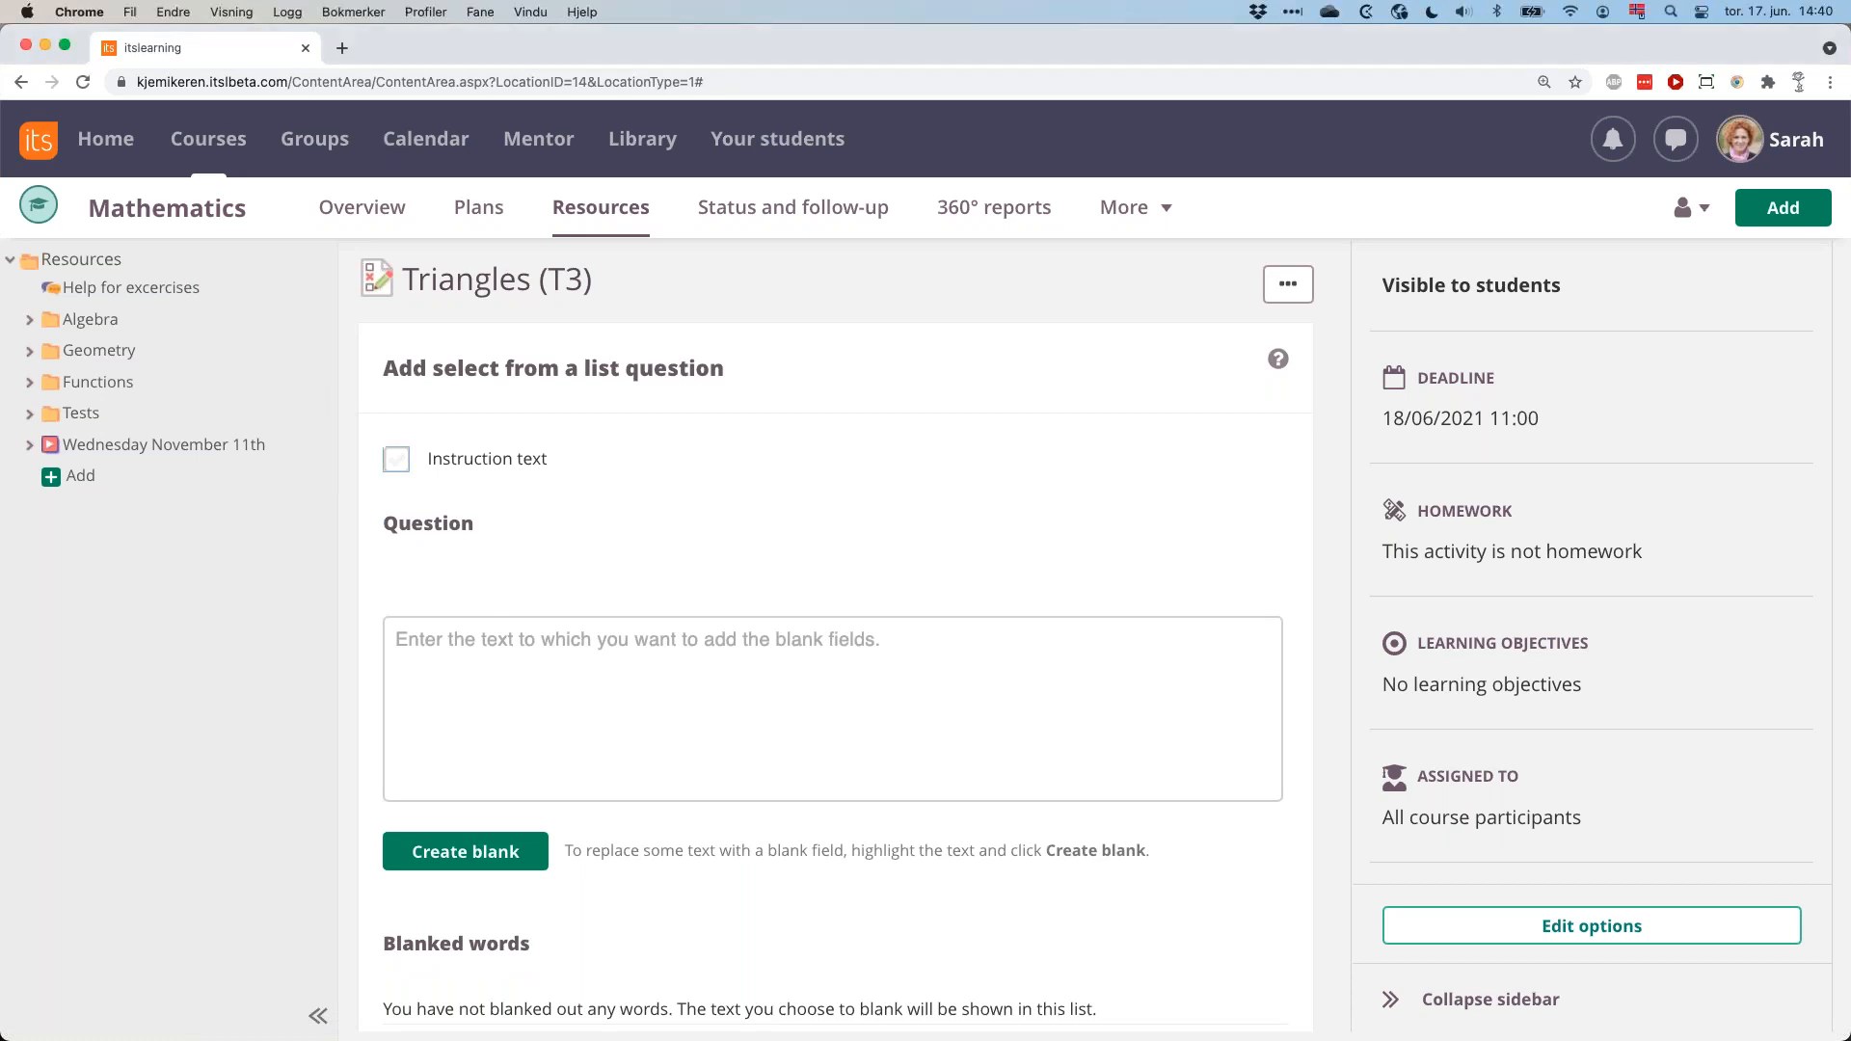
{"action": "left_click", "coordinate": [556, 646]}
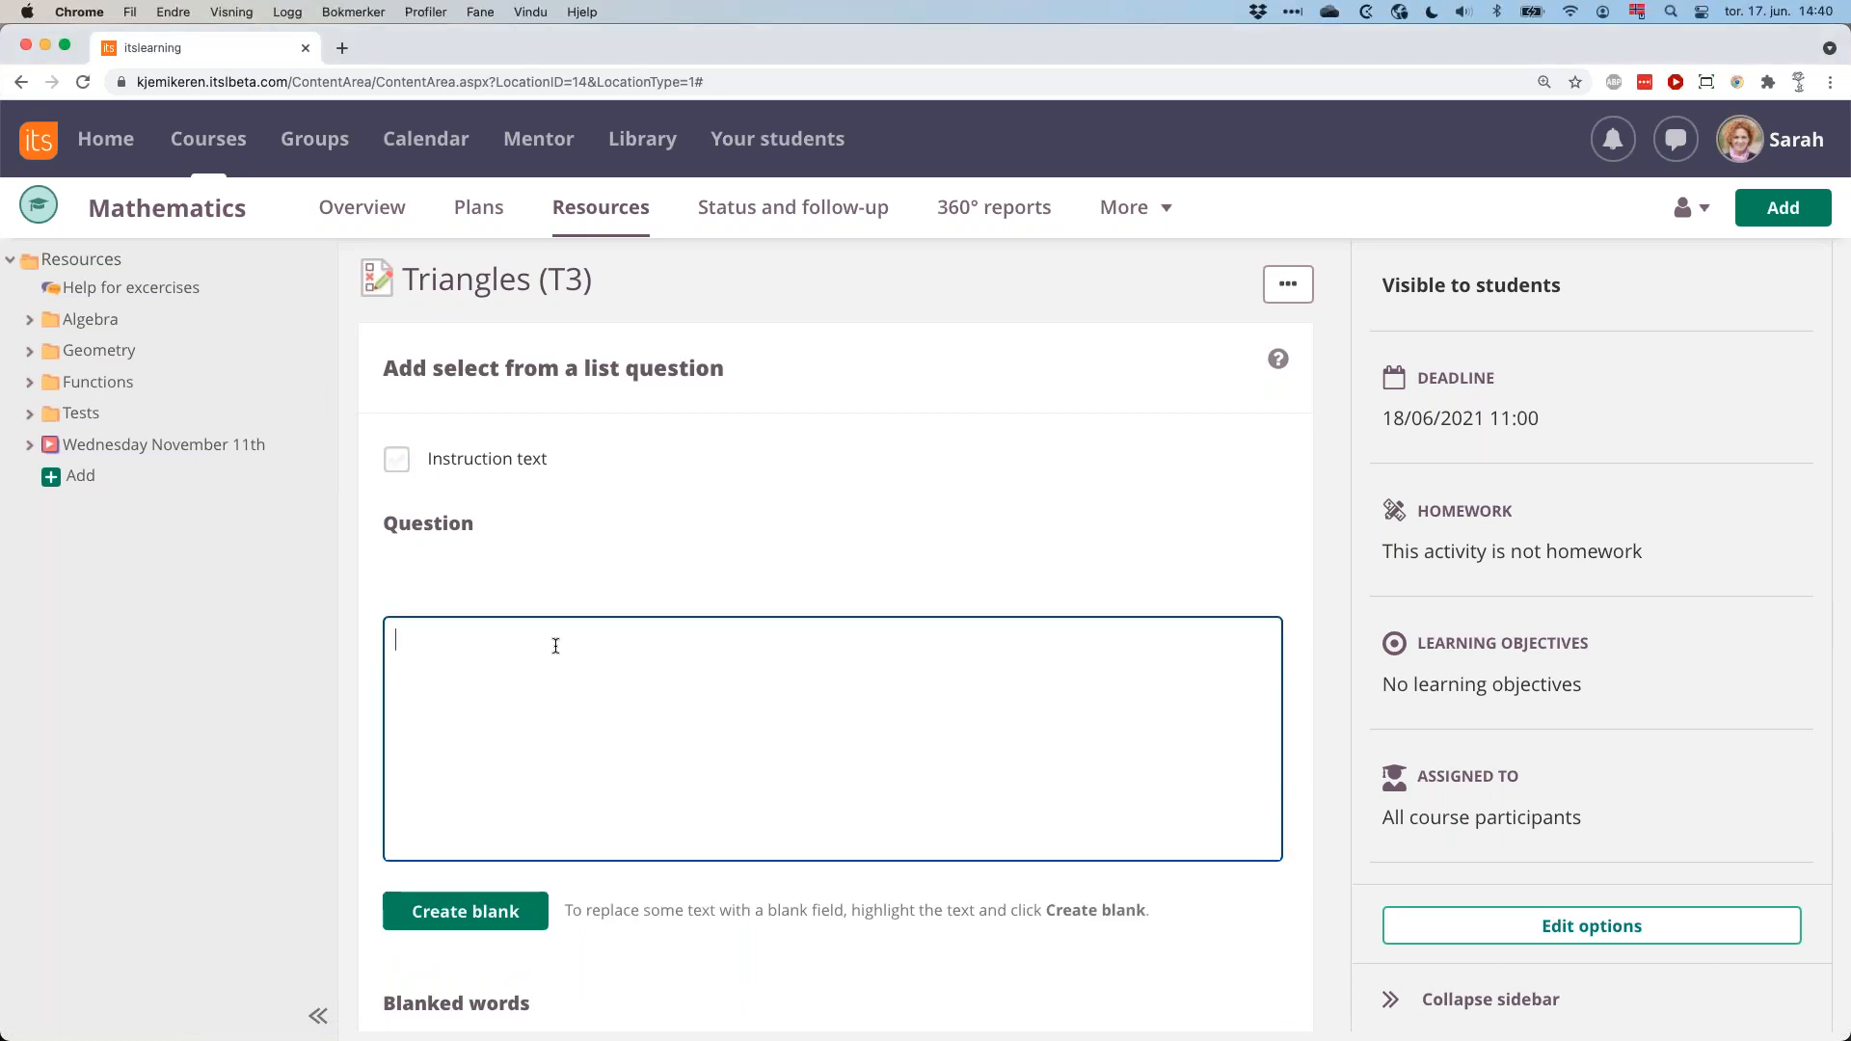
{"action": "type", "text": "A triangle where one of the angles is 90 degrees is called right. A triangle that has three equal sides and three equal angles is called equilateral. A triangle has two equal sides and two equal angles is called isosceles. A triangle where none of the sides have the same length is called scalene. A triangle where all the angles are less than 90 degrees is called acute. A triangle where one angle is more than 90 degrees is called obtuse."}
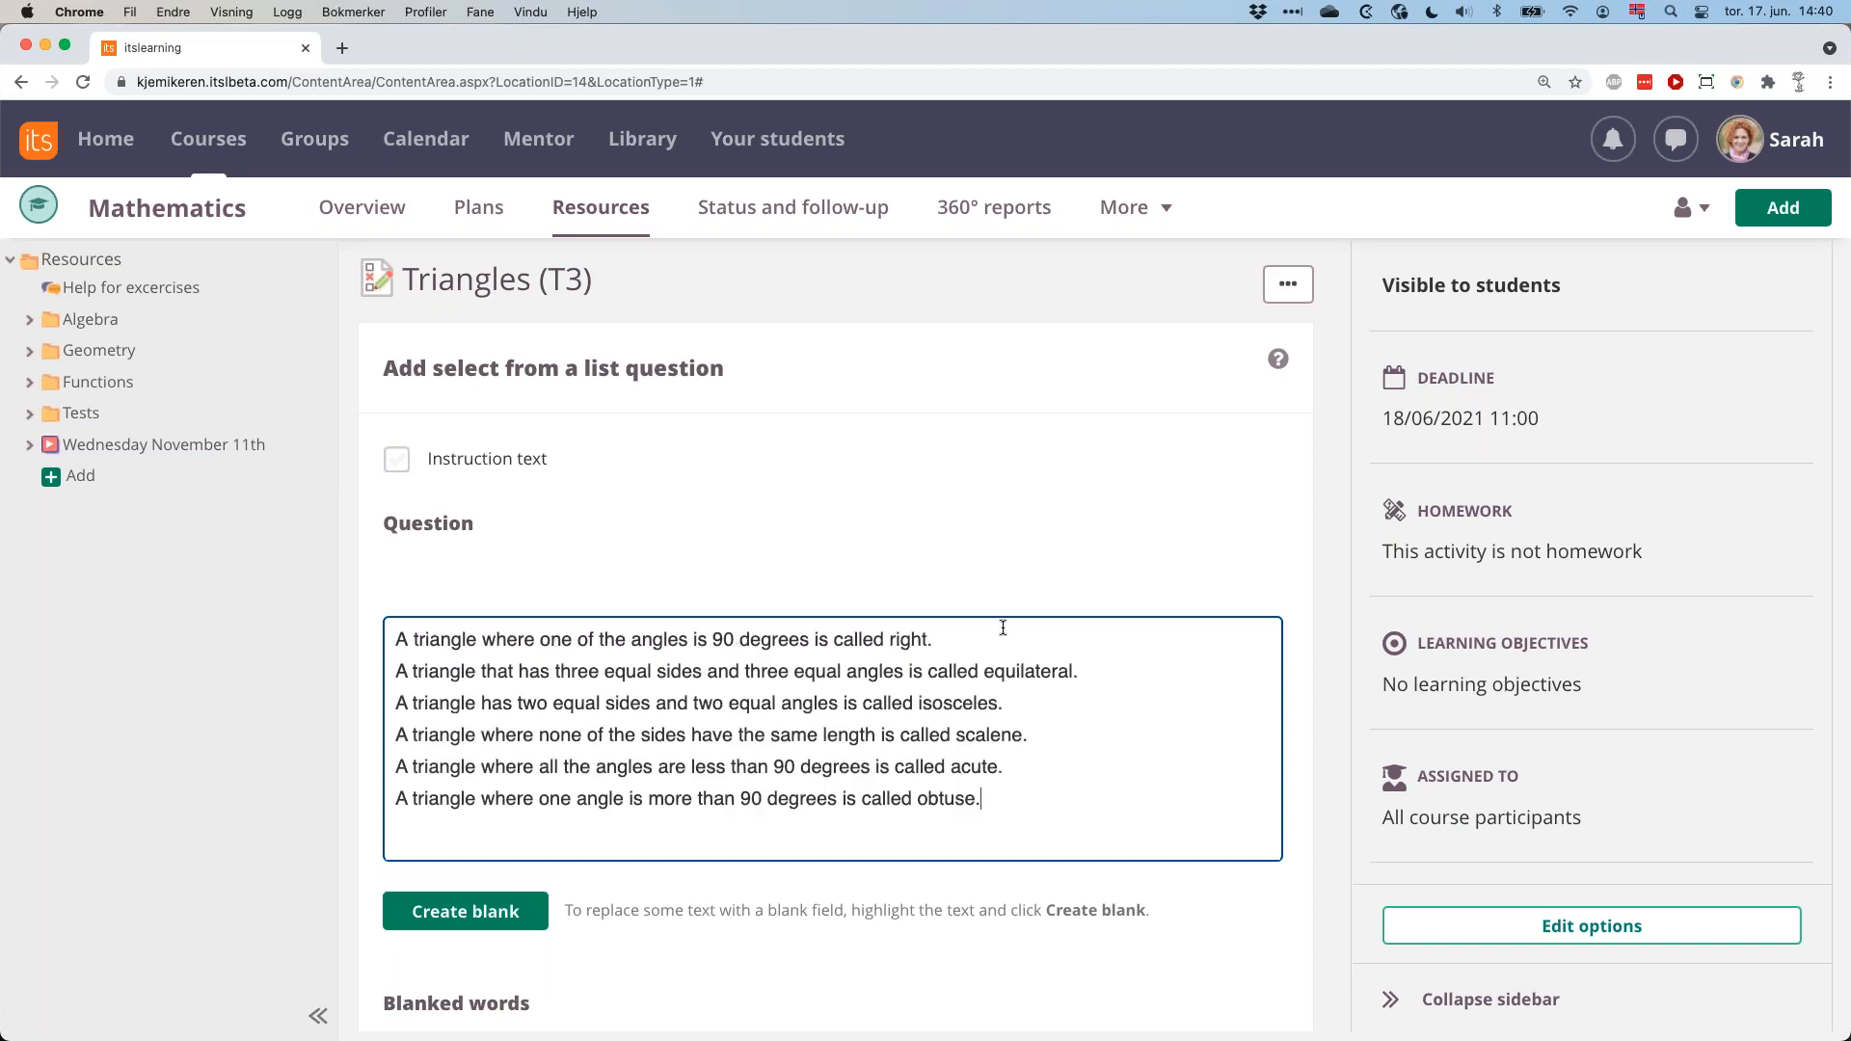
Turn the words "right", "equilateral" and "isosceles" in the first three sentences of the question text into blanks.
{"action": "scroll", "coordinate": [1003, 628], "scroll_direction": "down", "scroll_amount": 4}
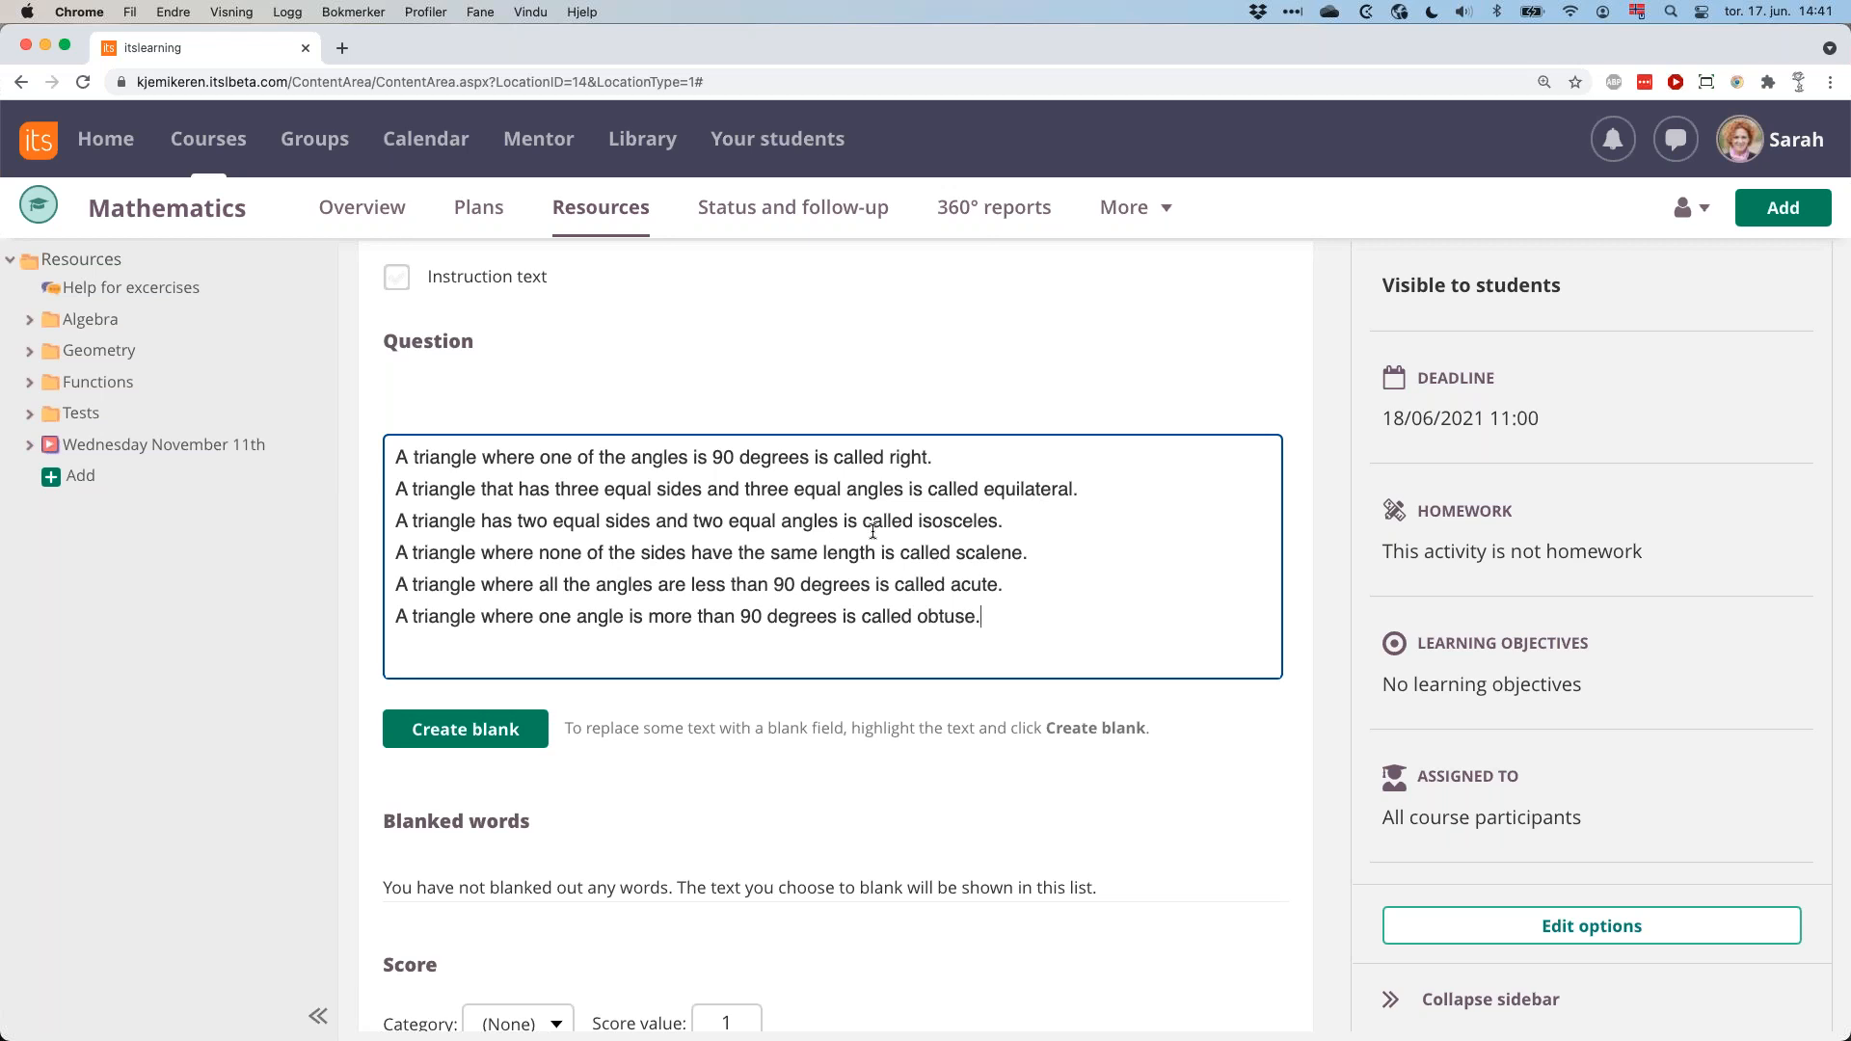
{"action": "double_click", "coordinate": [907, 456]}
{"action": "left_click", "coordinate": [503, 735]}
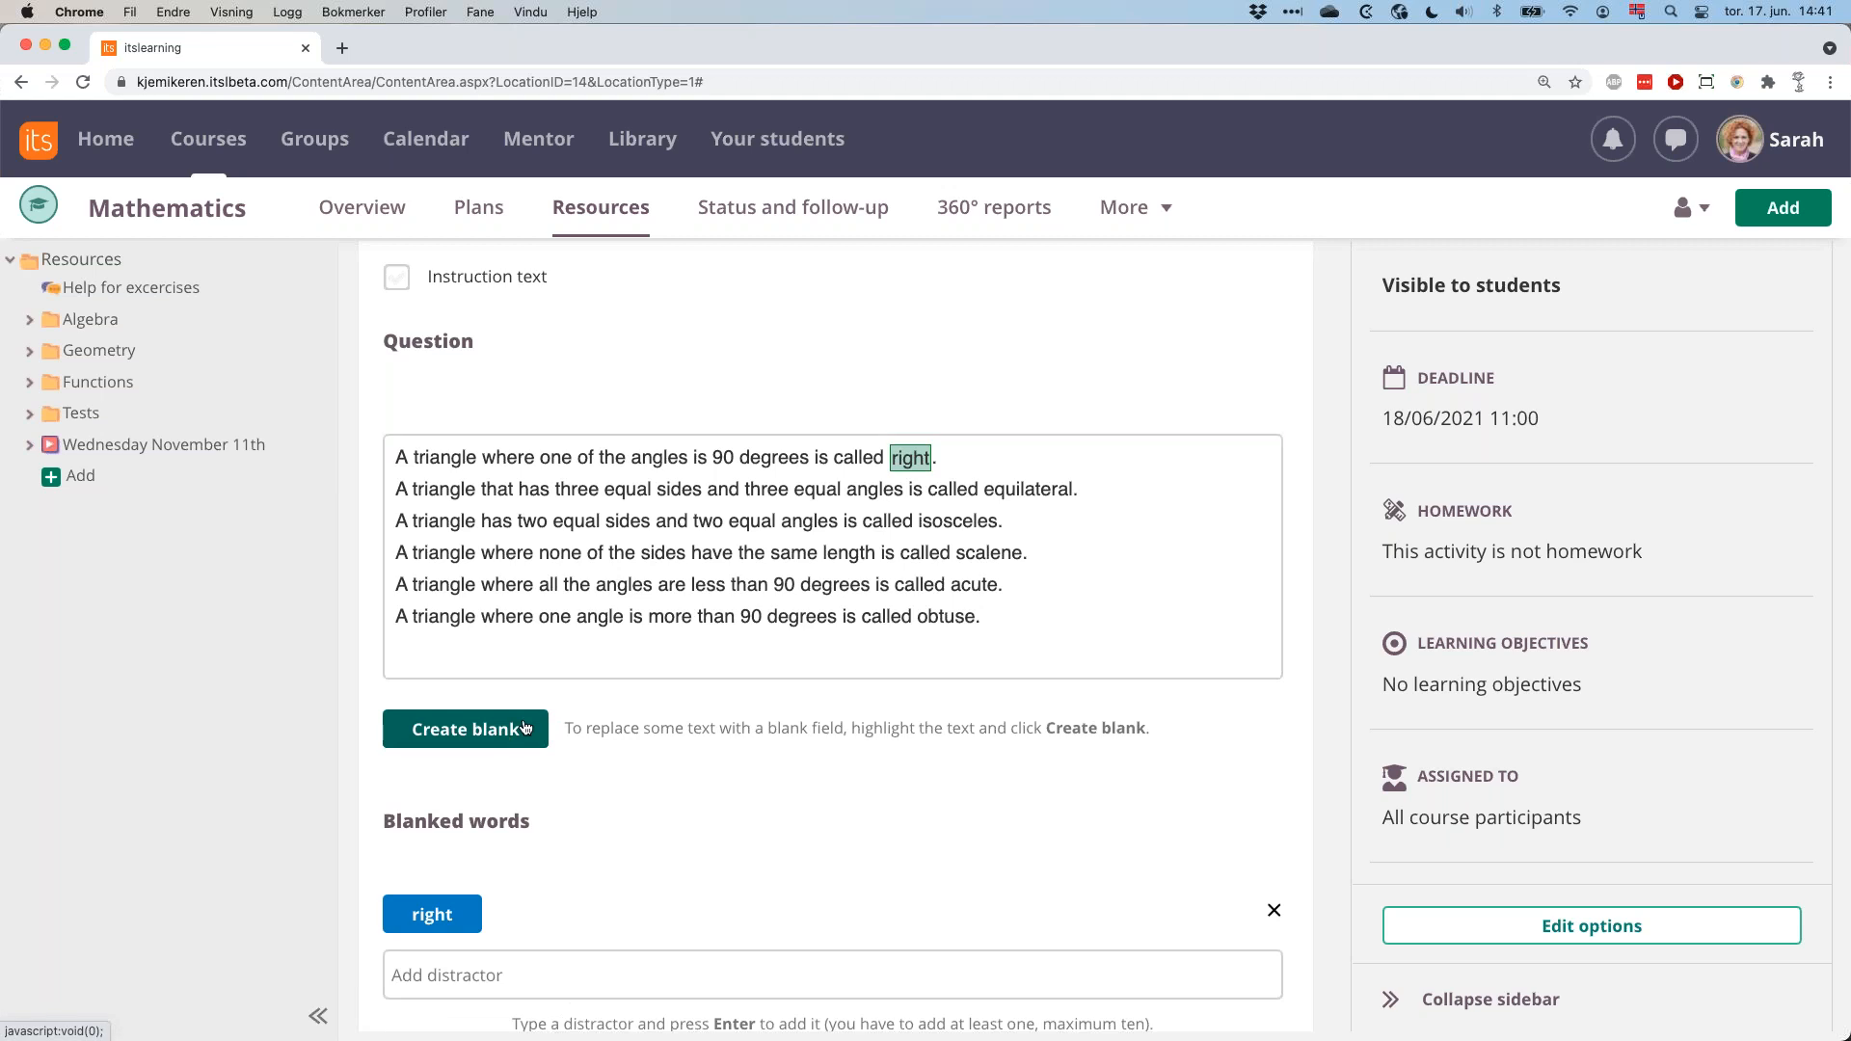
{"action": "double_click", "coordinate": [1035, 489]}
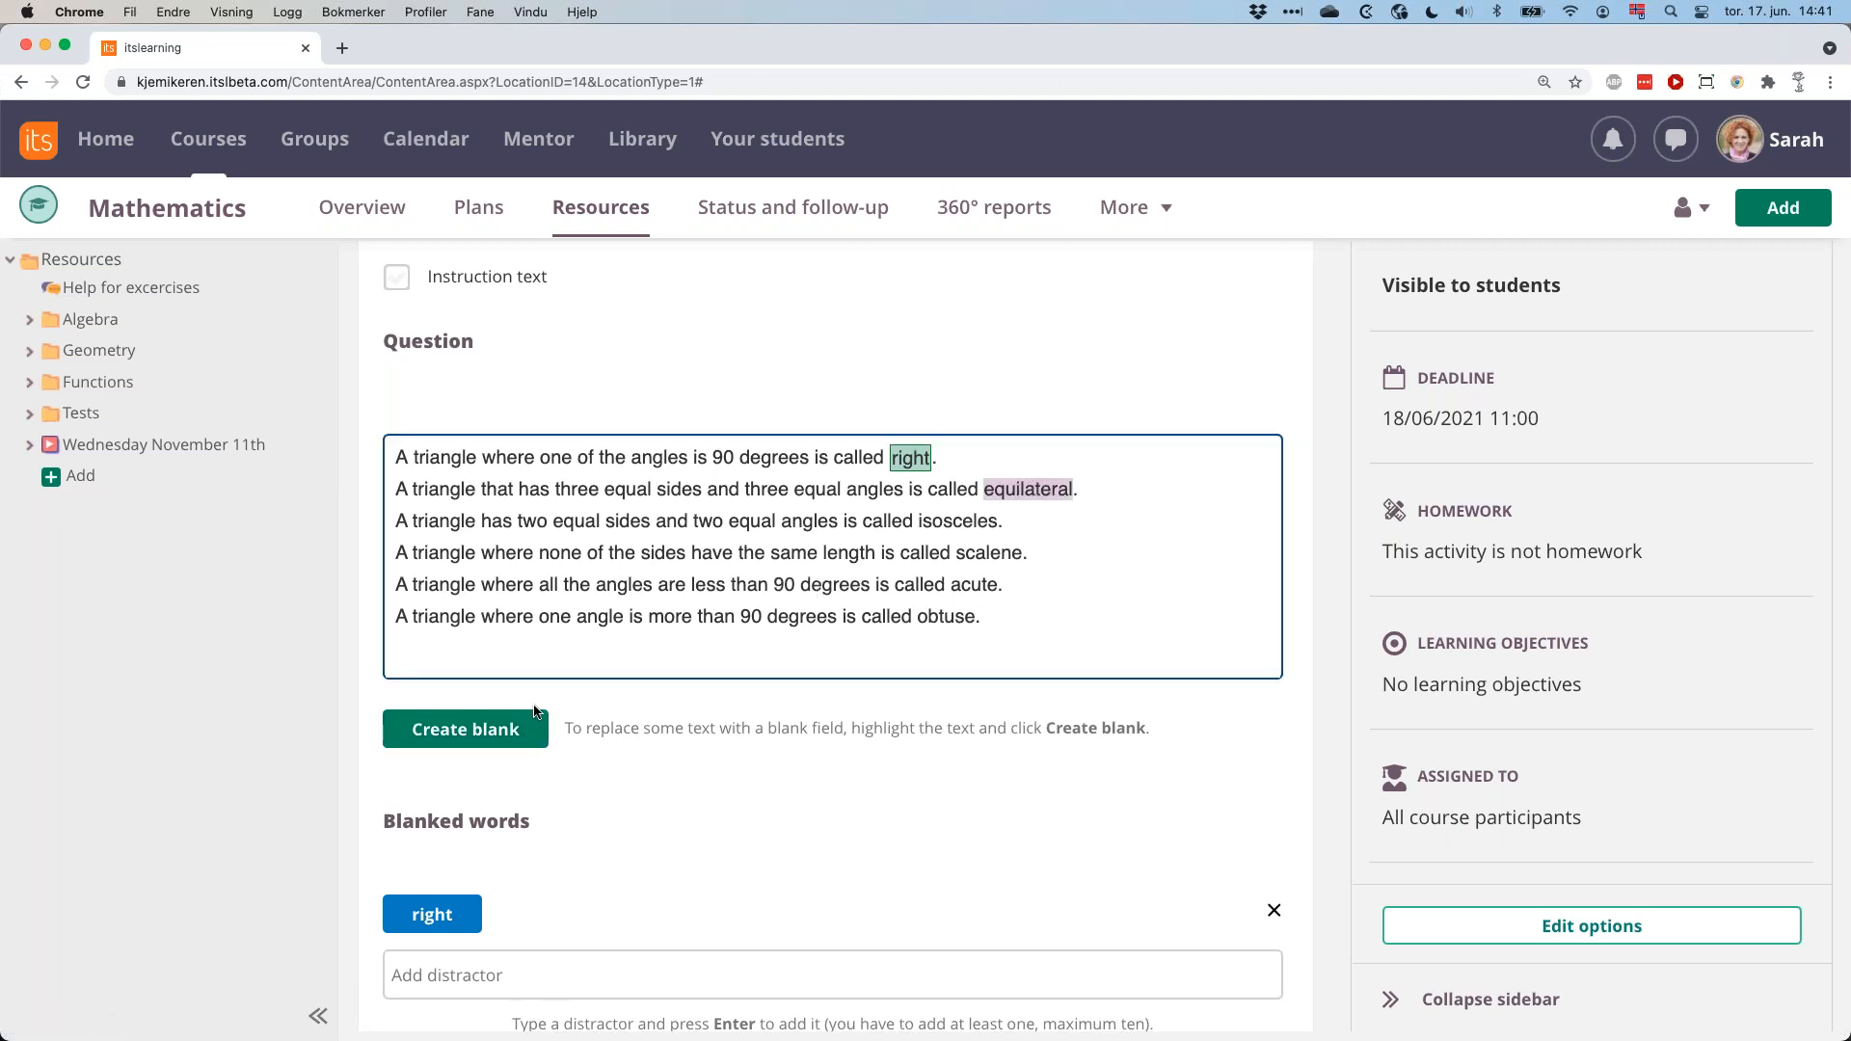
{"action": "left_click", "coordinate": [477, 723]}
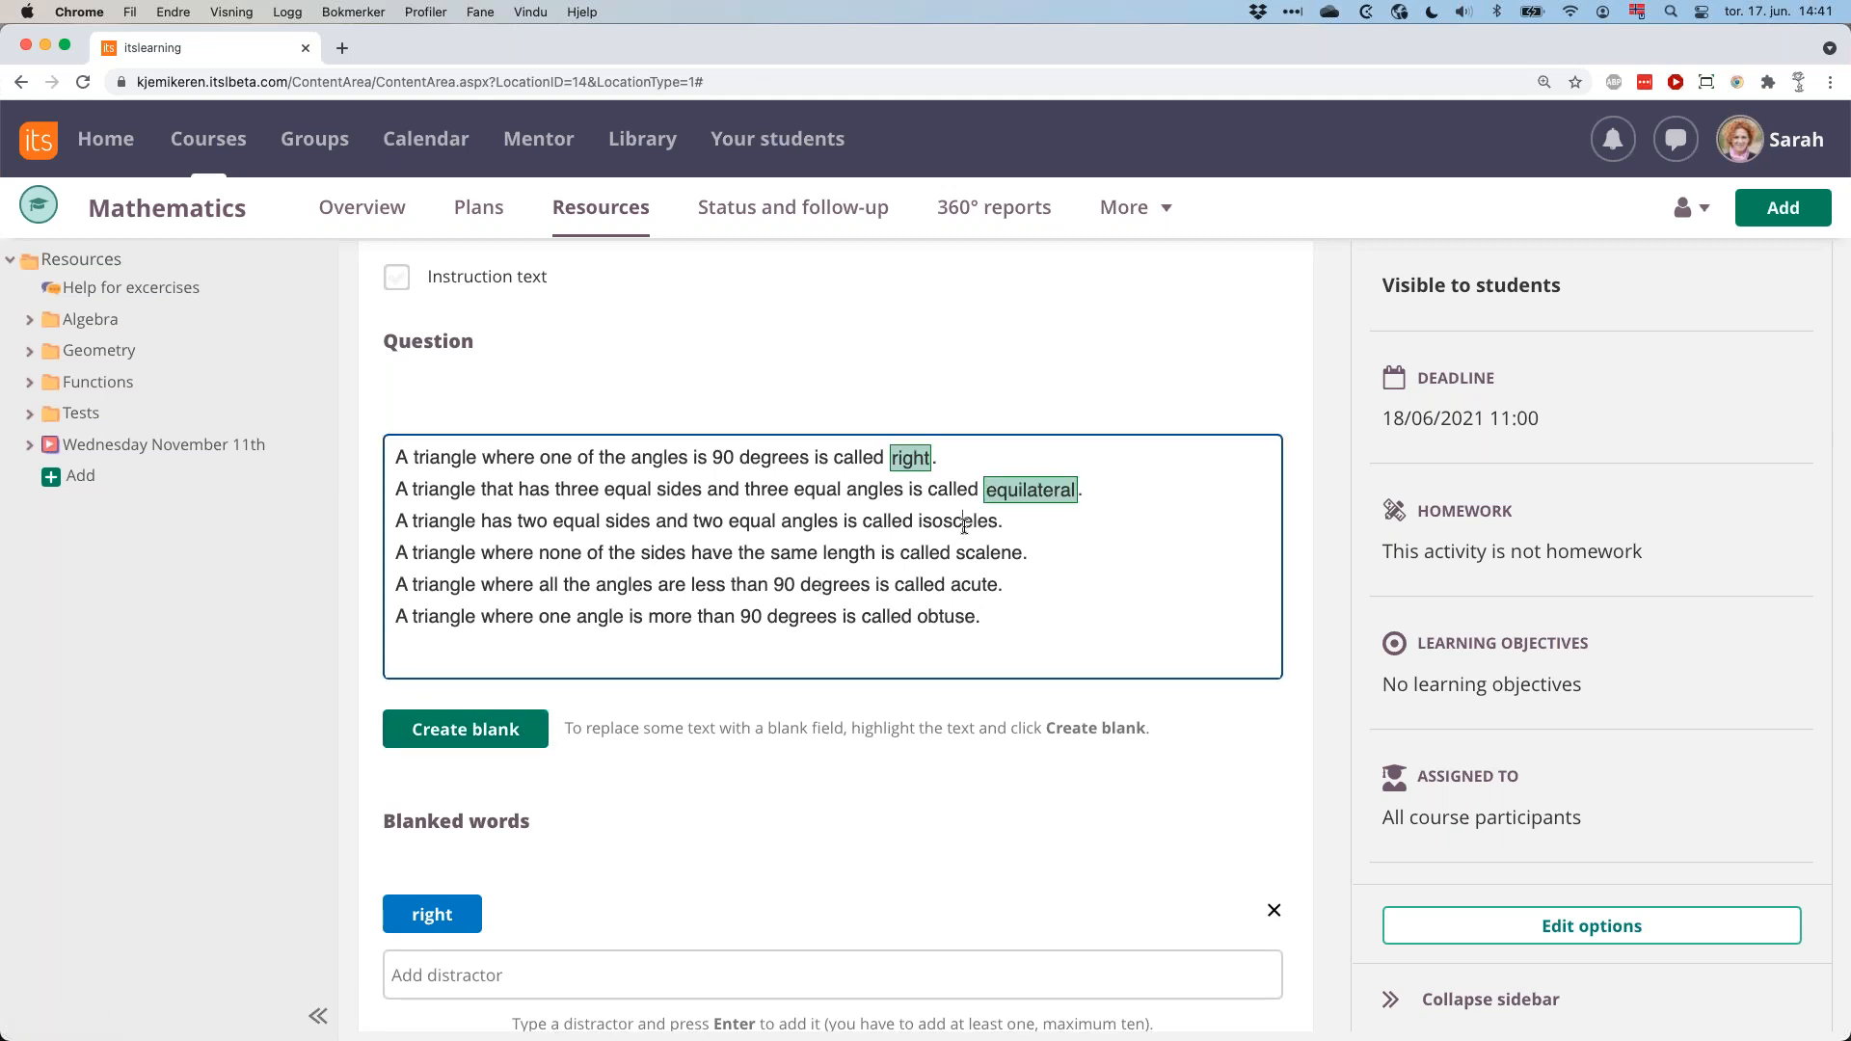
{"action": "double_click", "coordinate": [958, 521]}
{"action": "left_click", "coordinate": [473, 732]}
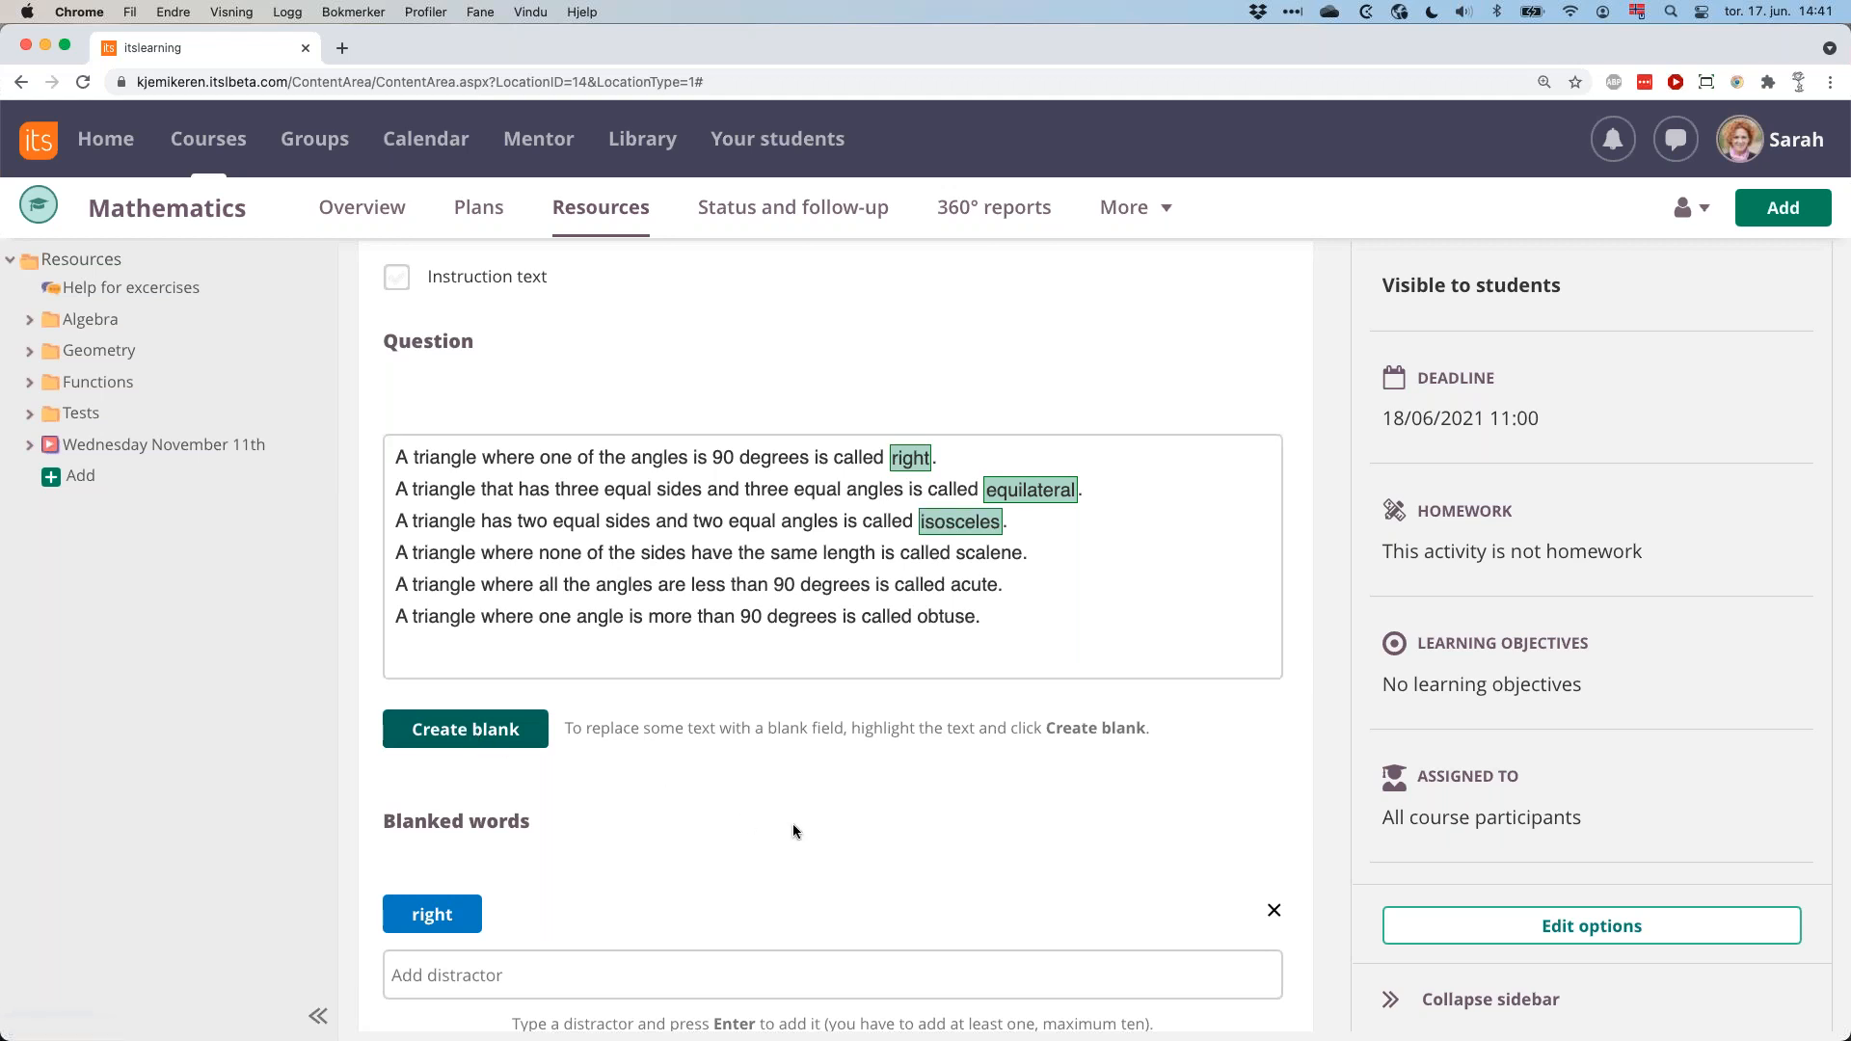
Add "equilateral" as a distractor for the blanked word "right".
{"action": "scroll", "coordinate": [793, 823], "scroll_direction": "down", "scroll_amount": 2}
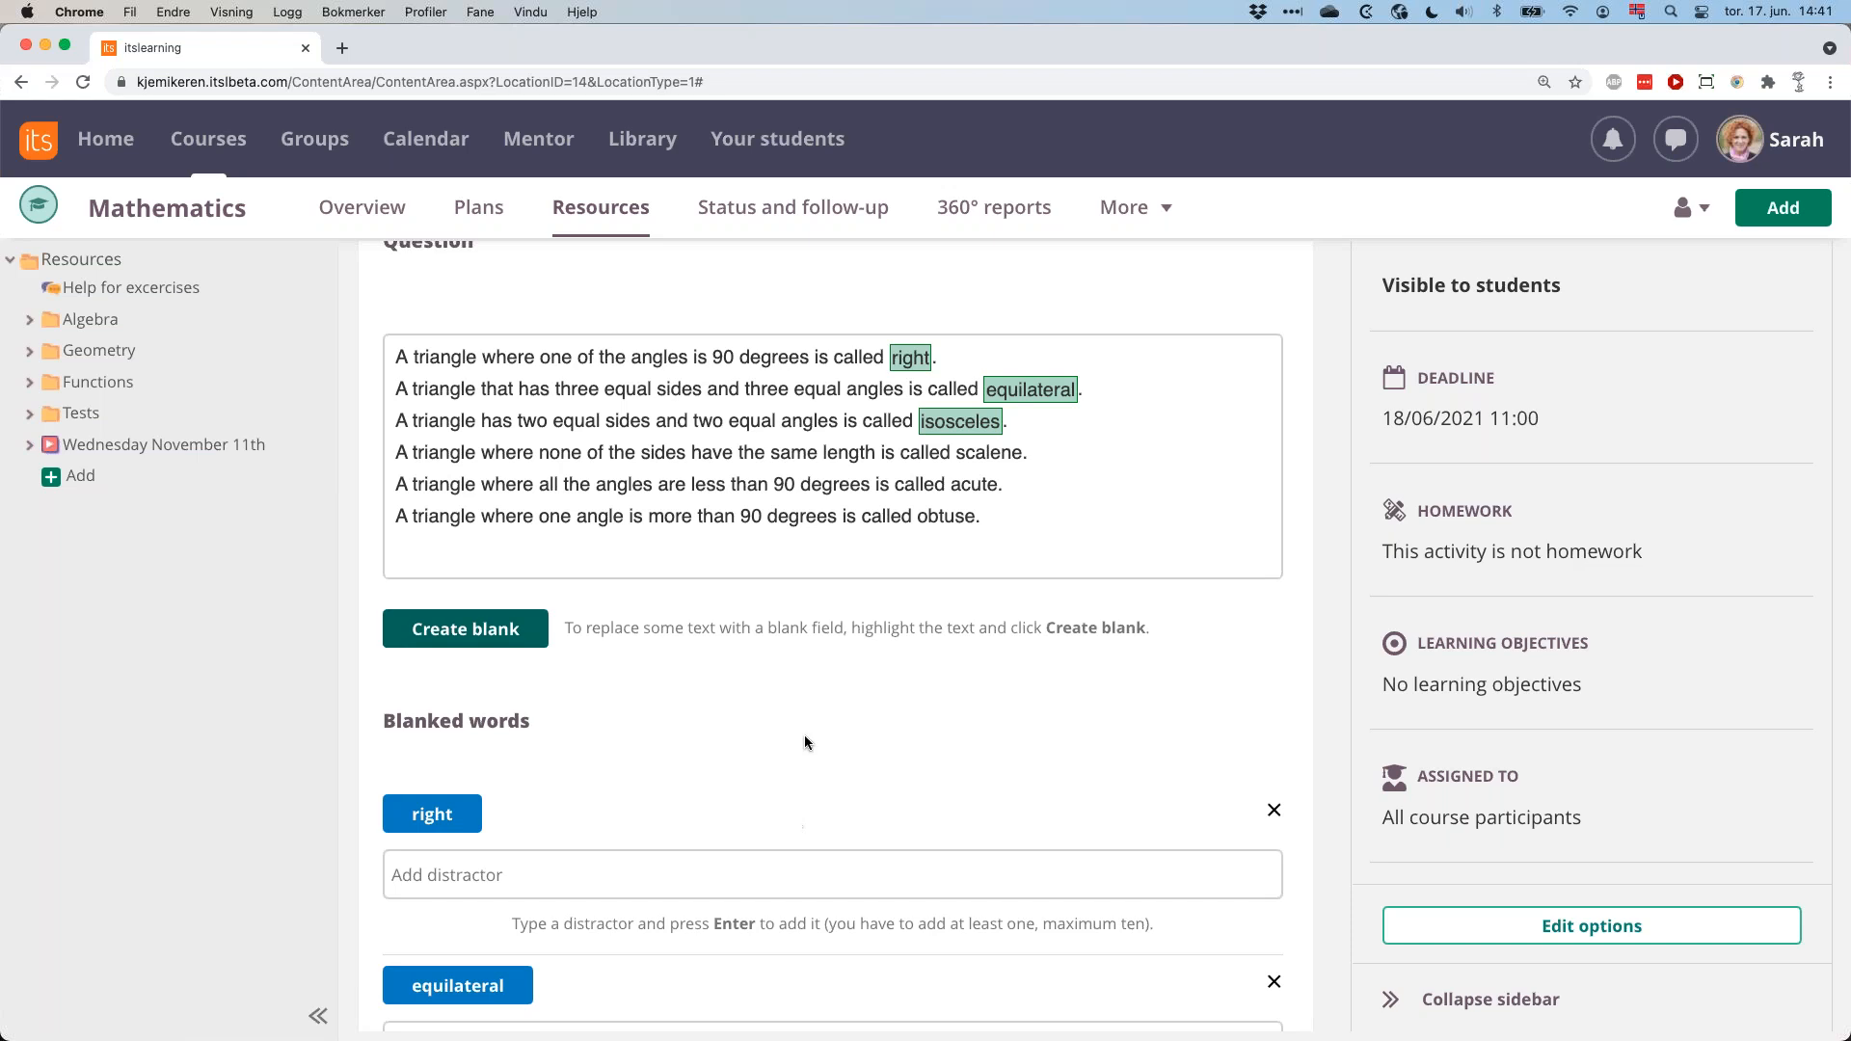
{"action": "scroll", "coordinate": [807, 733], "scroll_direction": "down", "scroll_amount": 3}
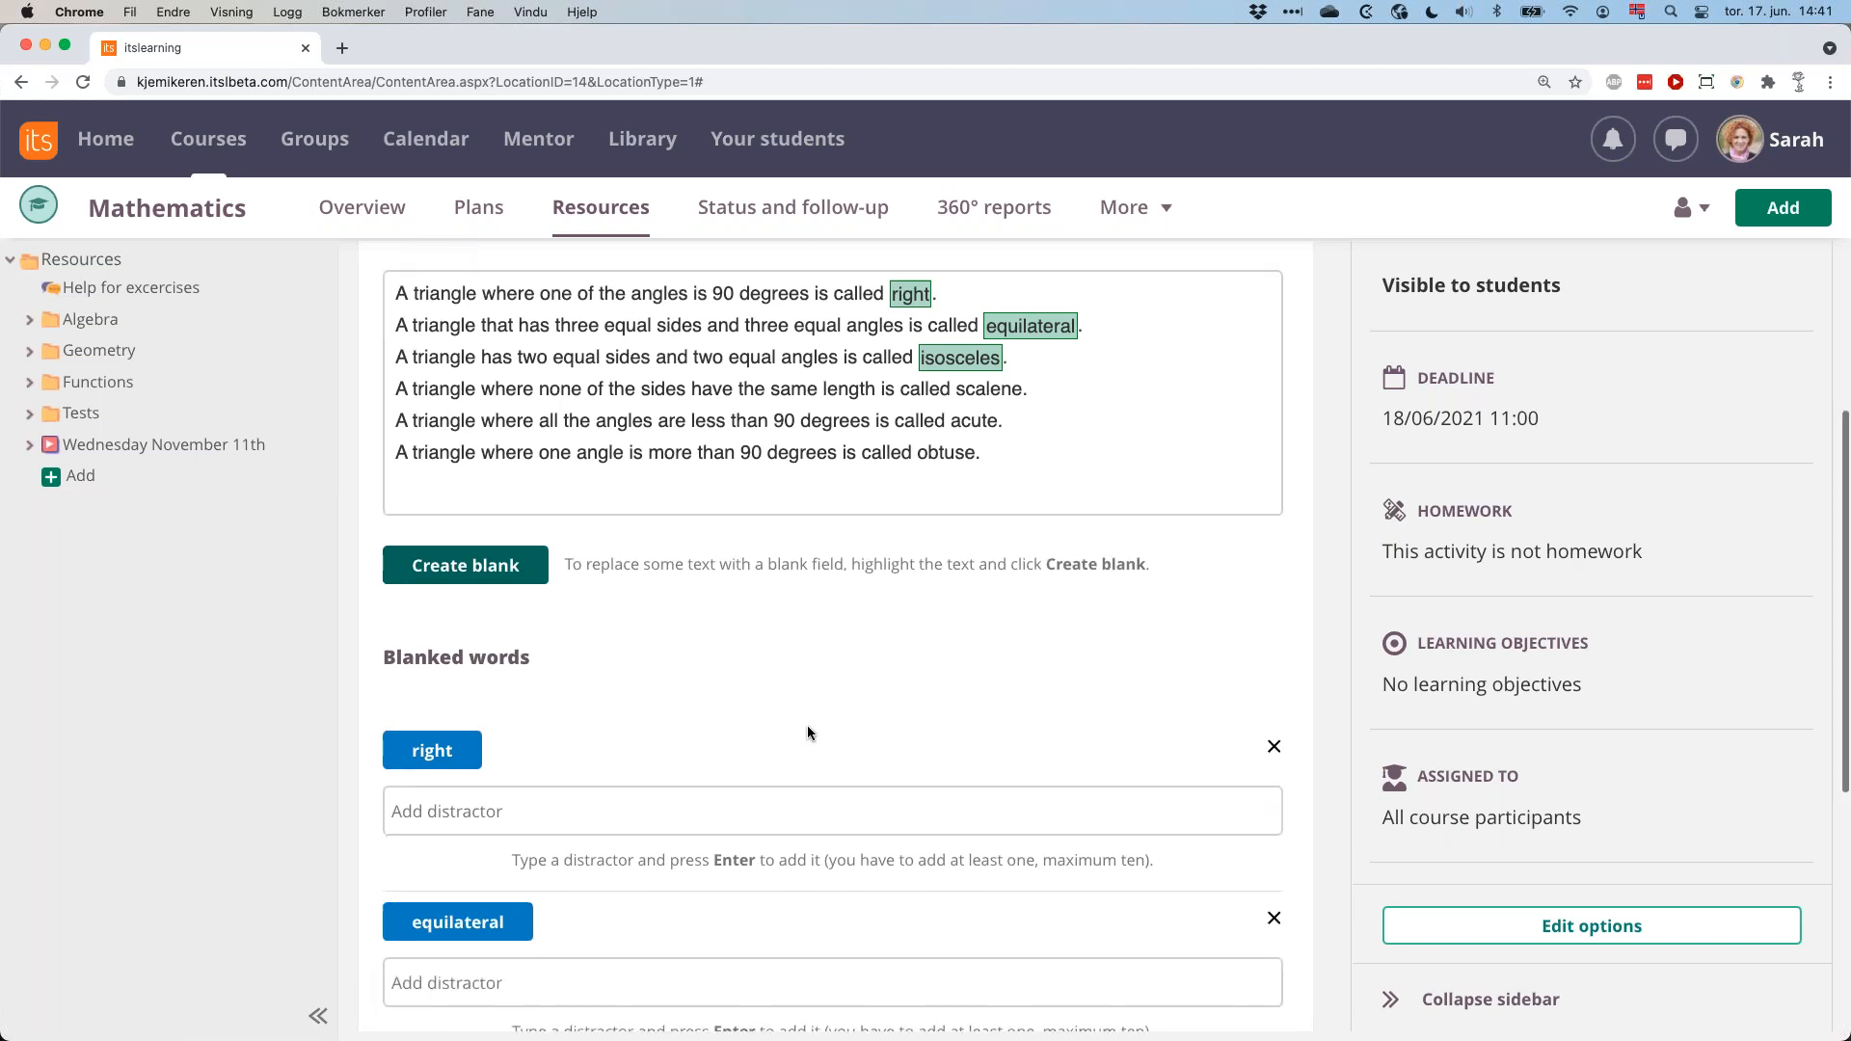
{"action": "left_click", "coordinate": [499, 761]}
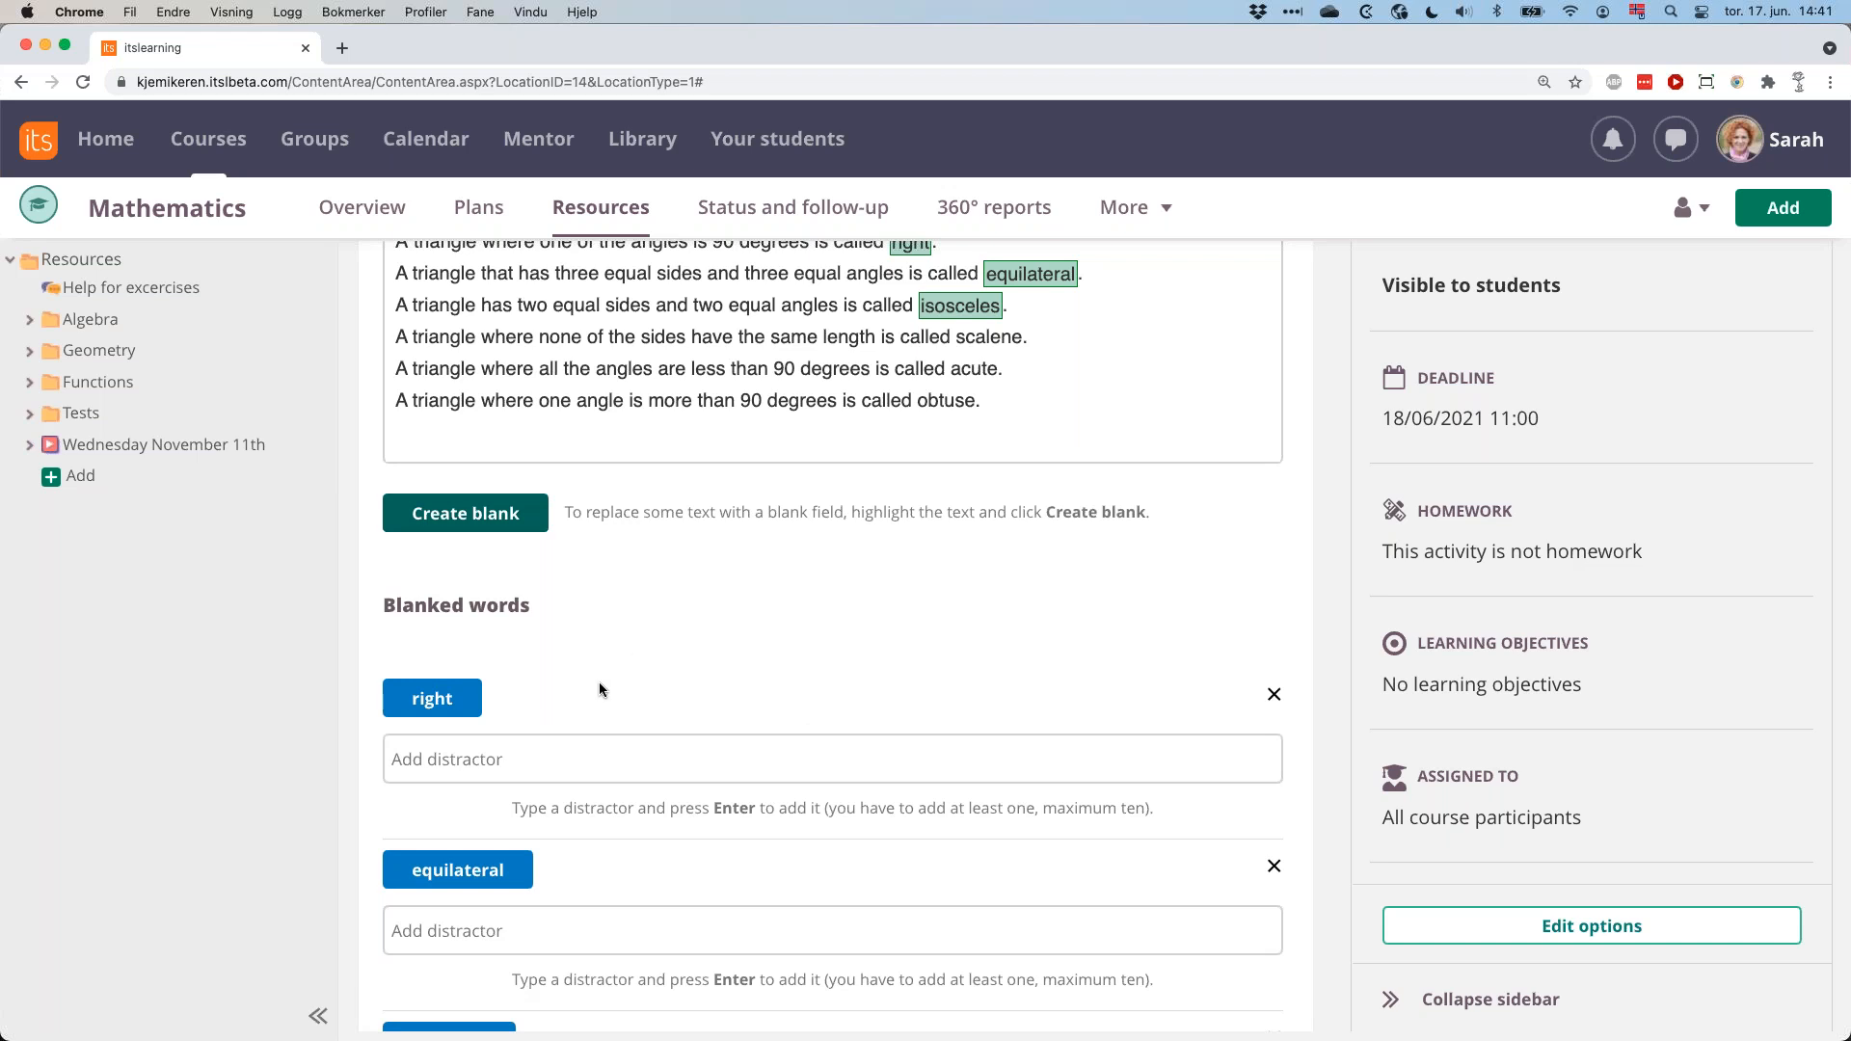
{"action": "scroll", "coordinate": [492, 764], "scroll_direction": "down", "scroll_amount": 2}
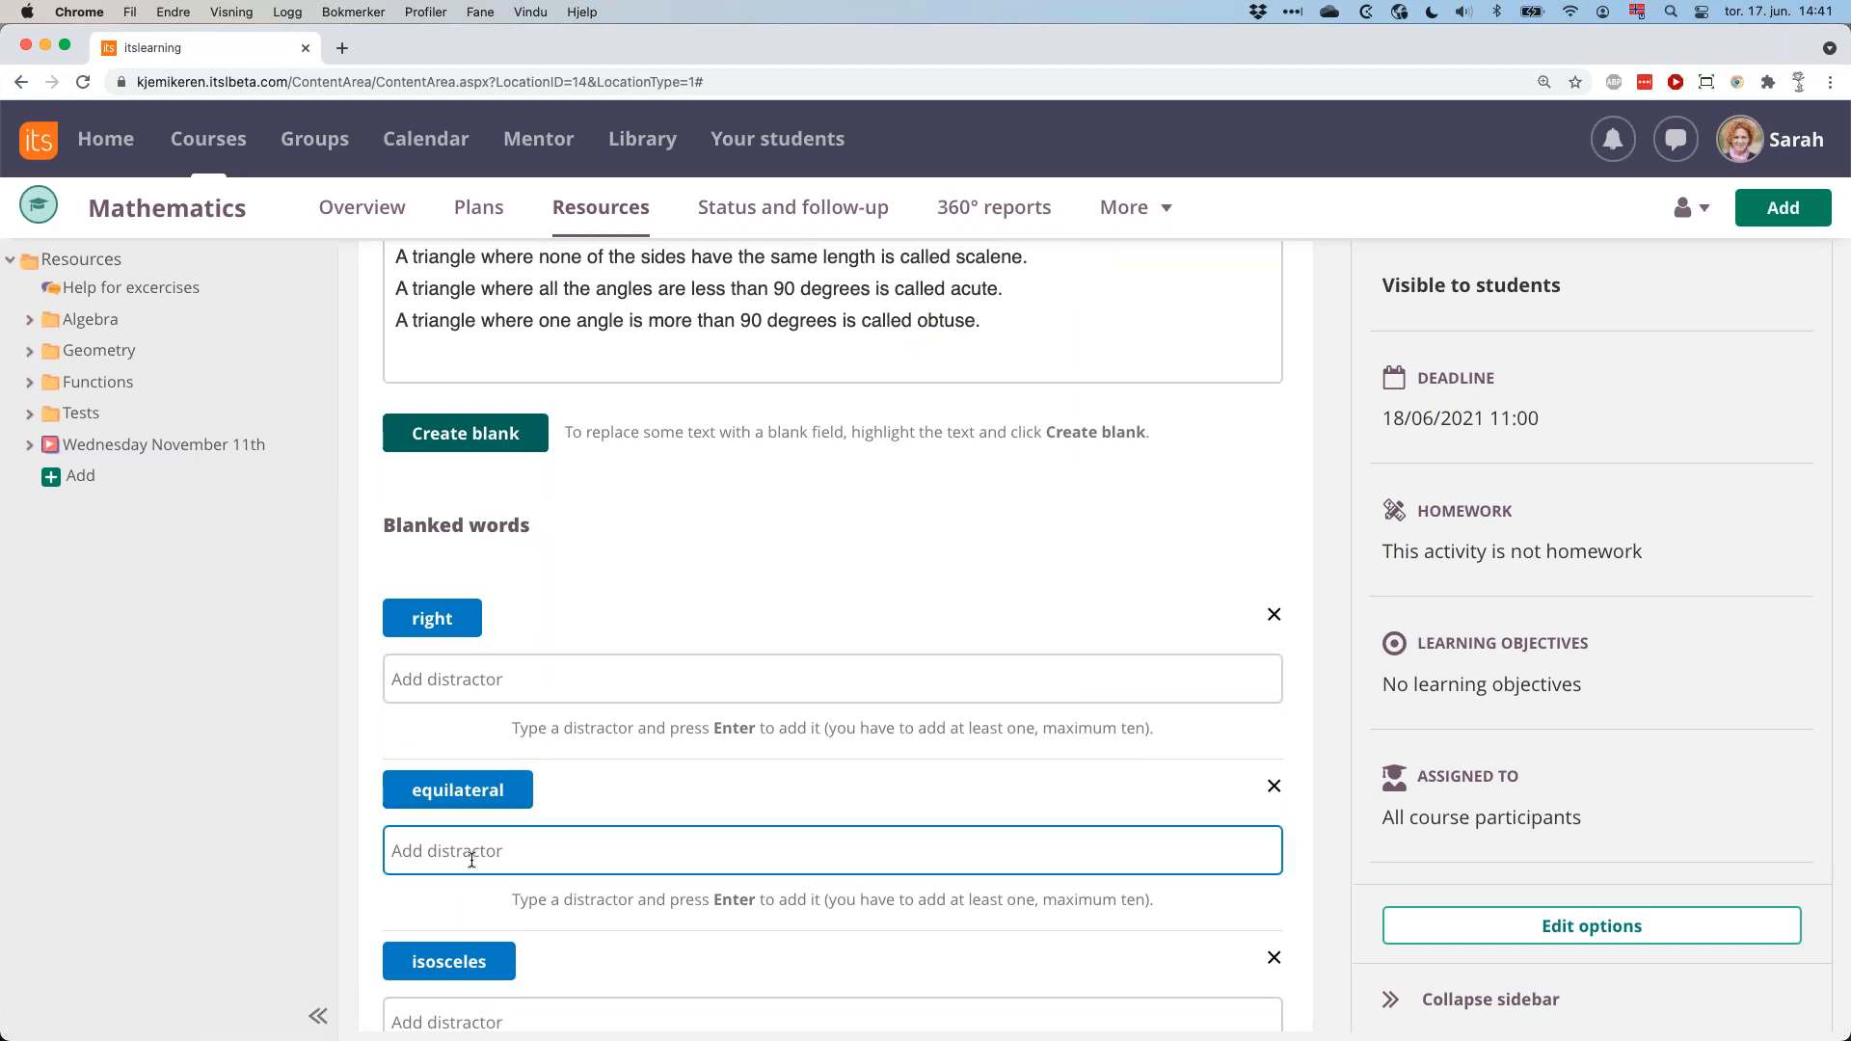
{"action": "scroll", "coordinate": [623, 504], "scroll_direction": "up", "scroll_amount": 3}
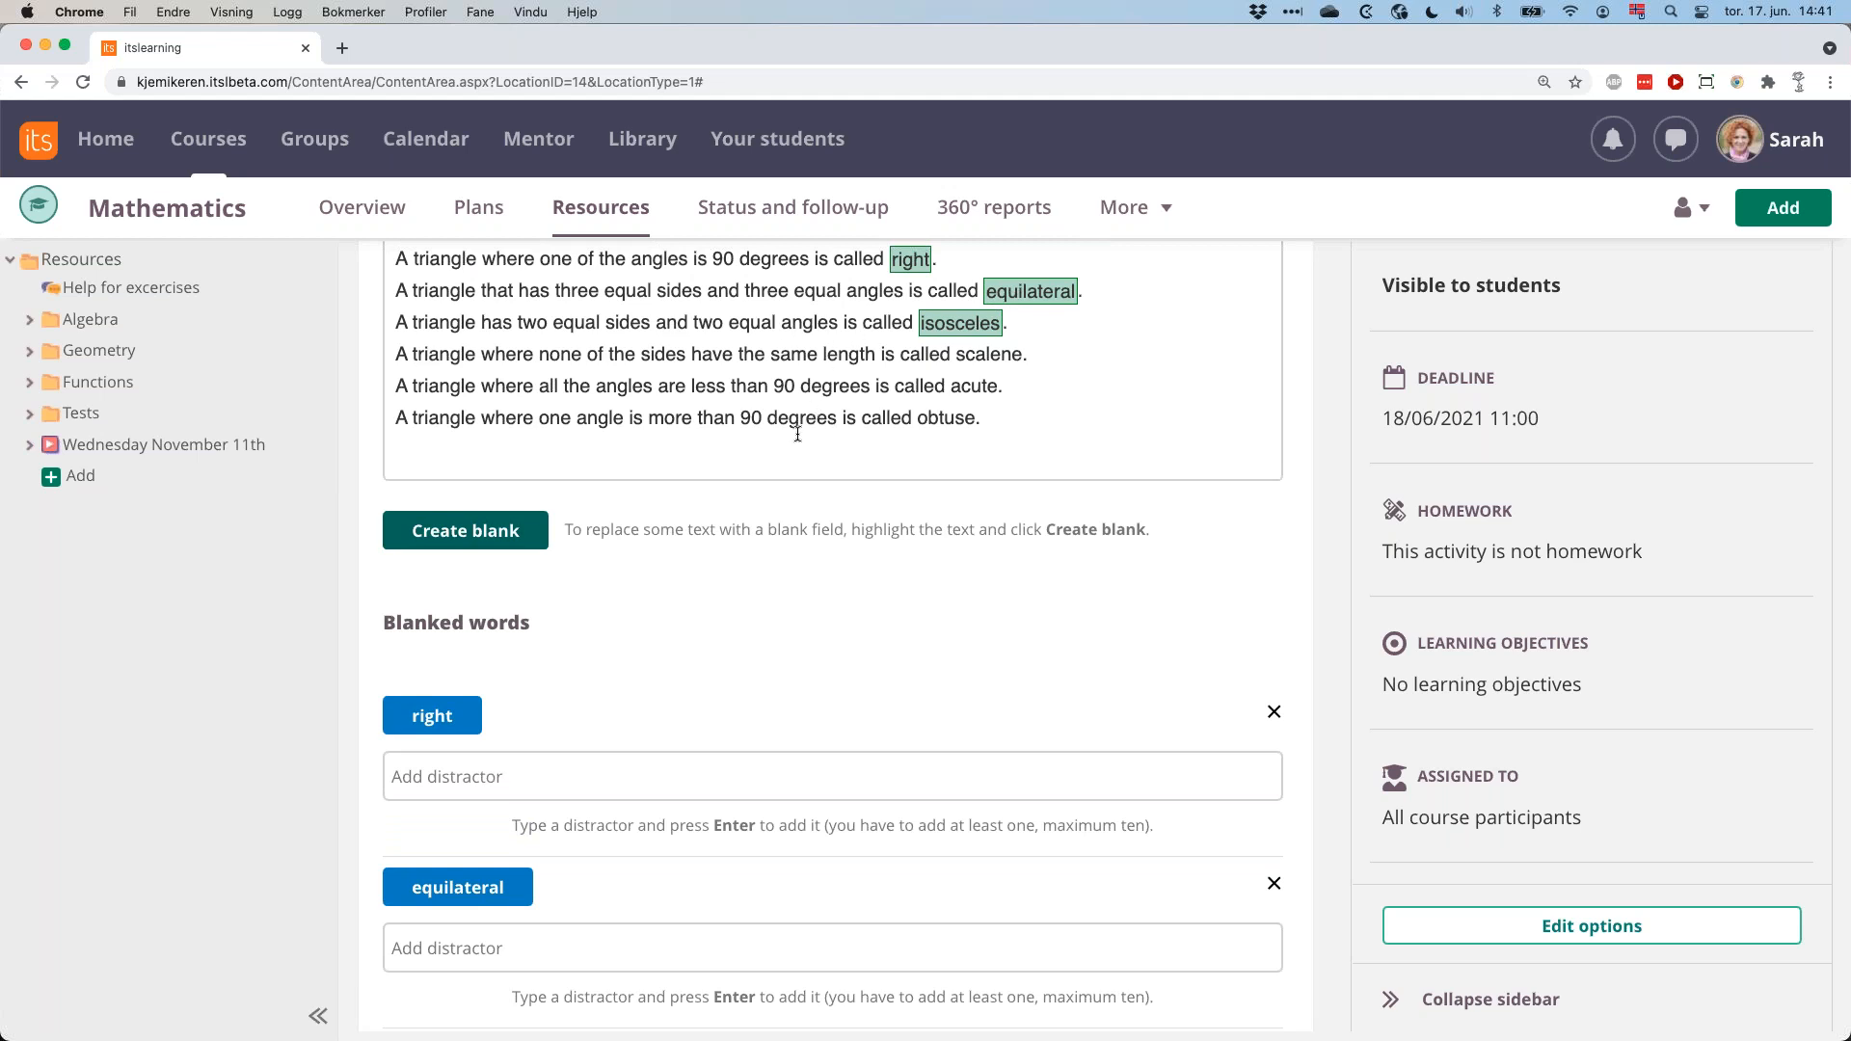
{"action": "scroll", "coordinate": [608, 801], "scroll_direction": "down", "scroll_amount": 1}
{"action": "left_click", "coordinate": [619, 709]}
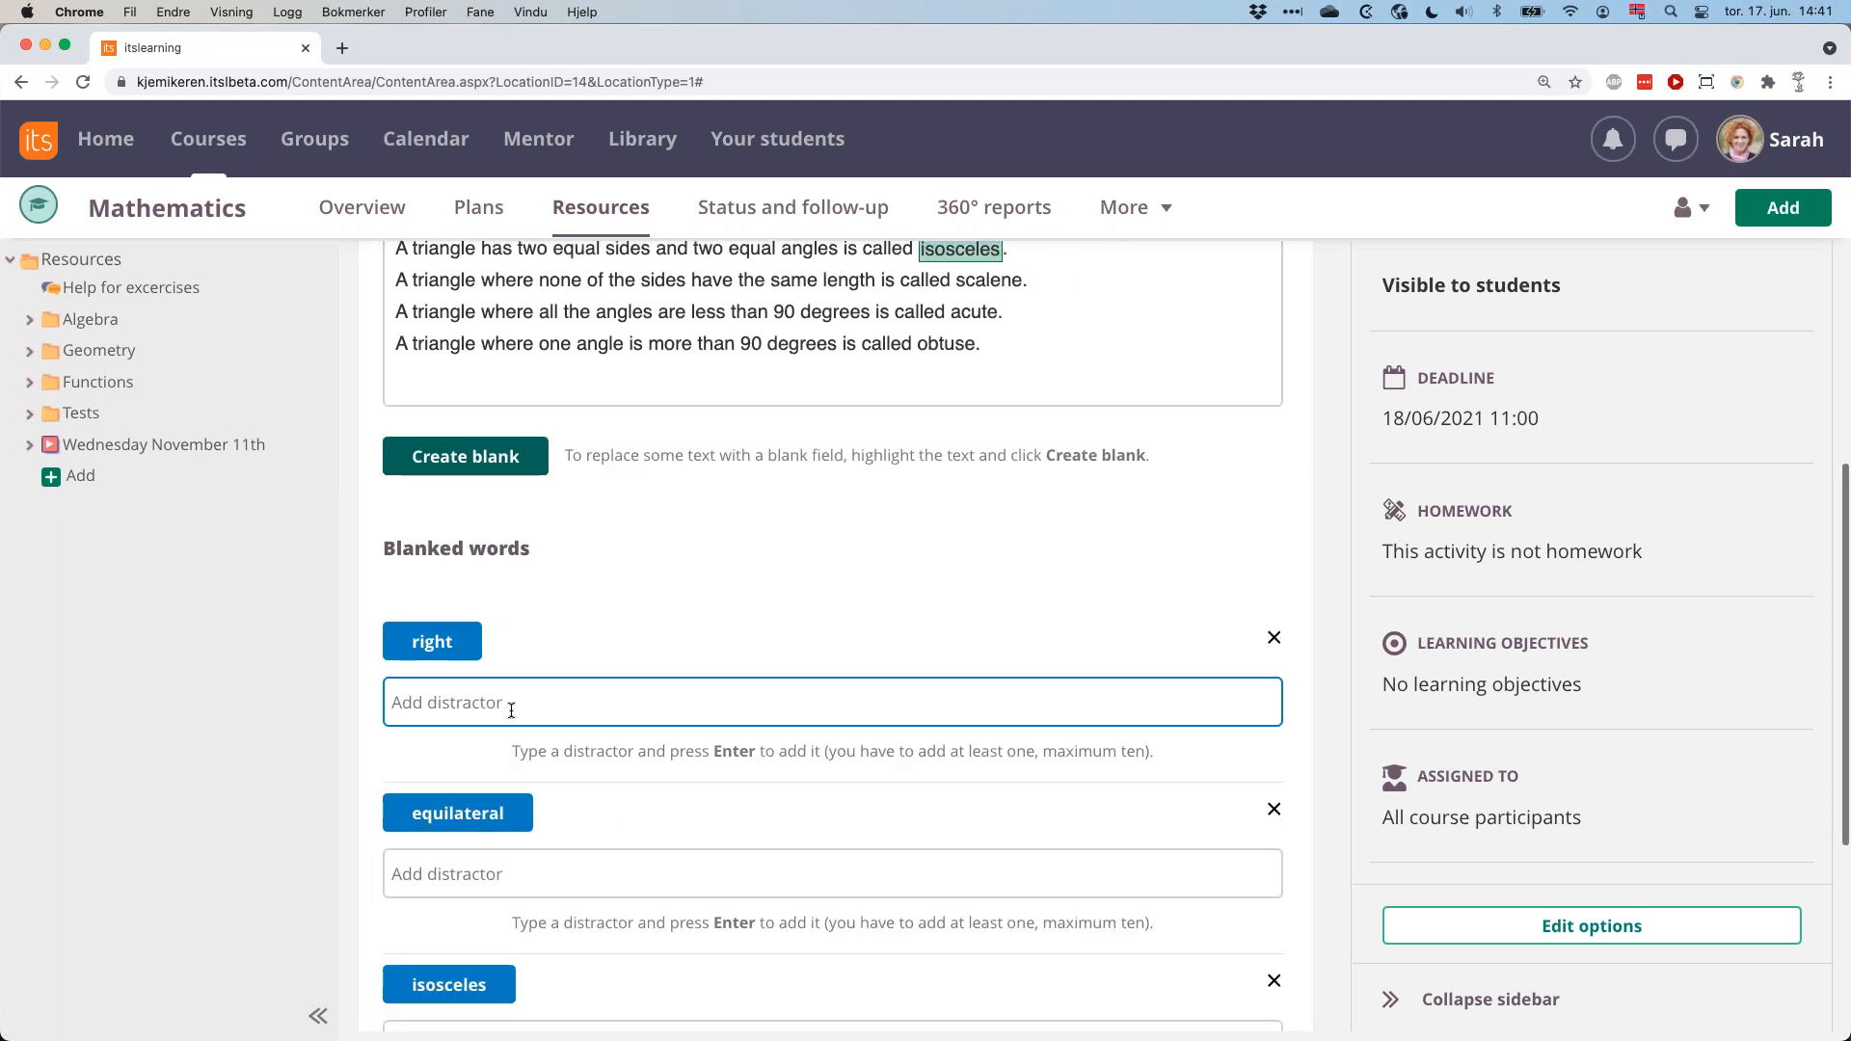
{"action": "type", "text": "e"}
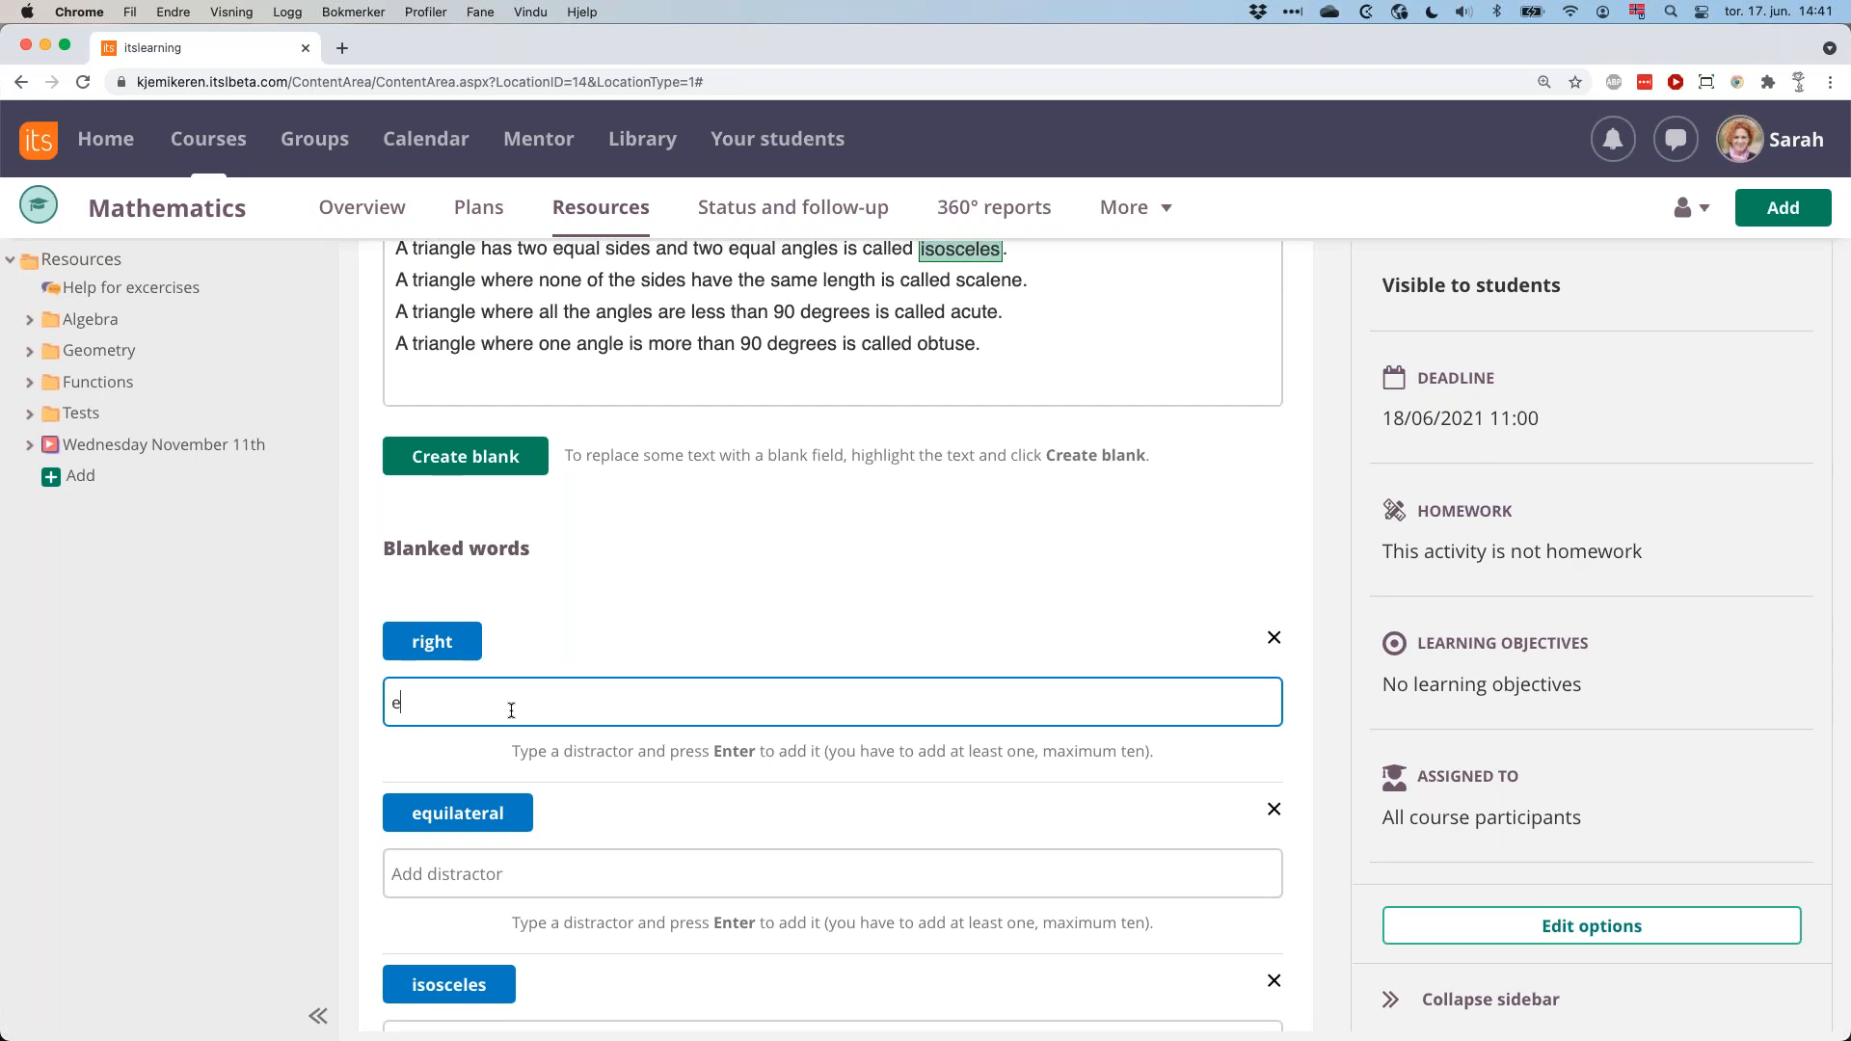
{"action": "type", "text": "quilateral"}
{"action": "key", "text": "Return"}
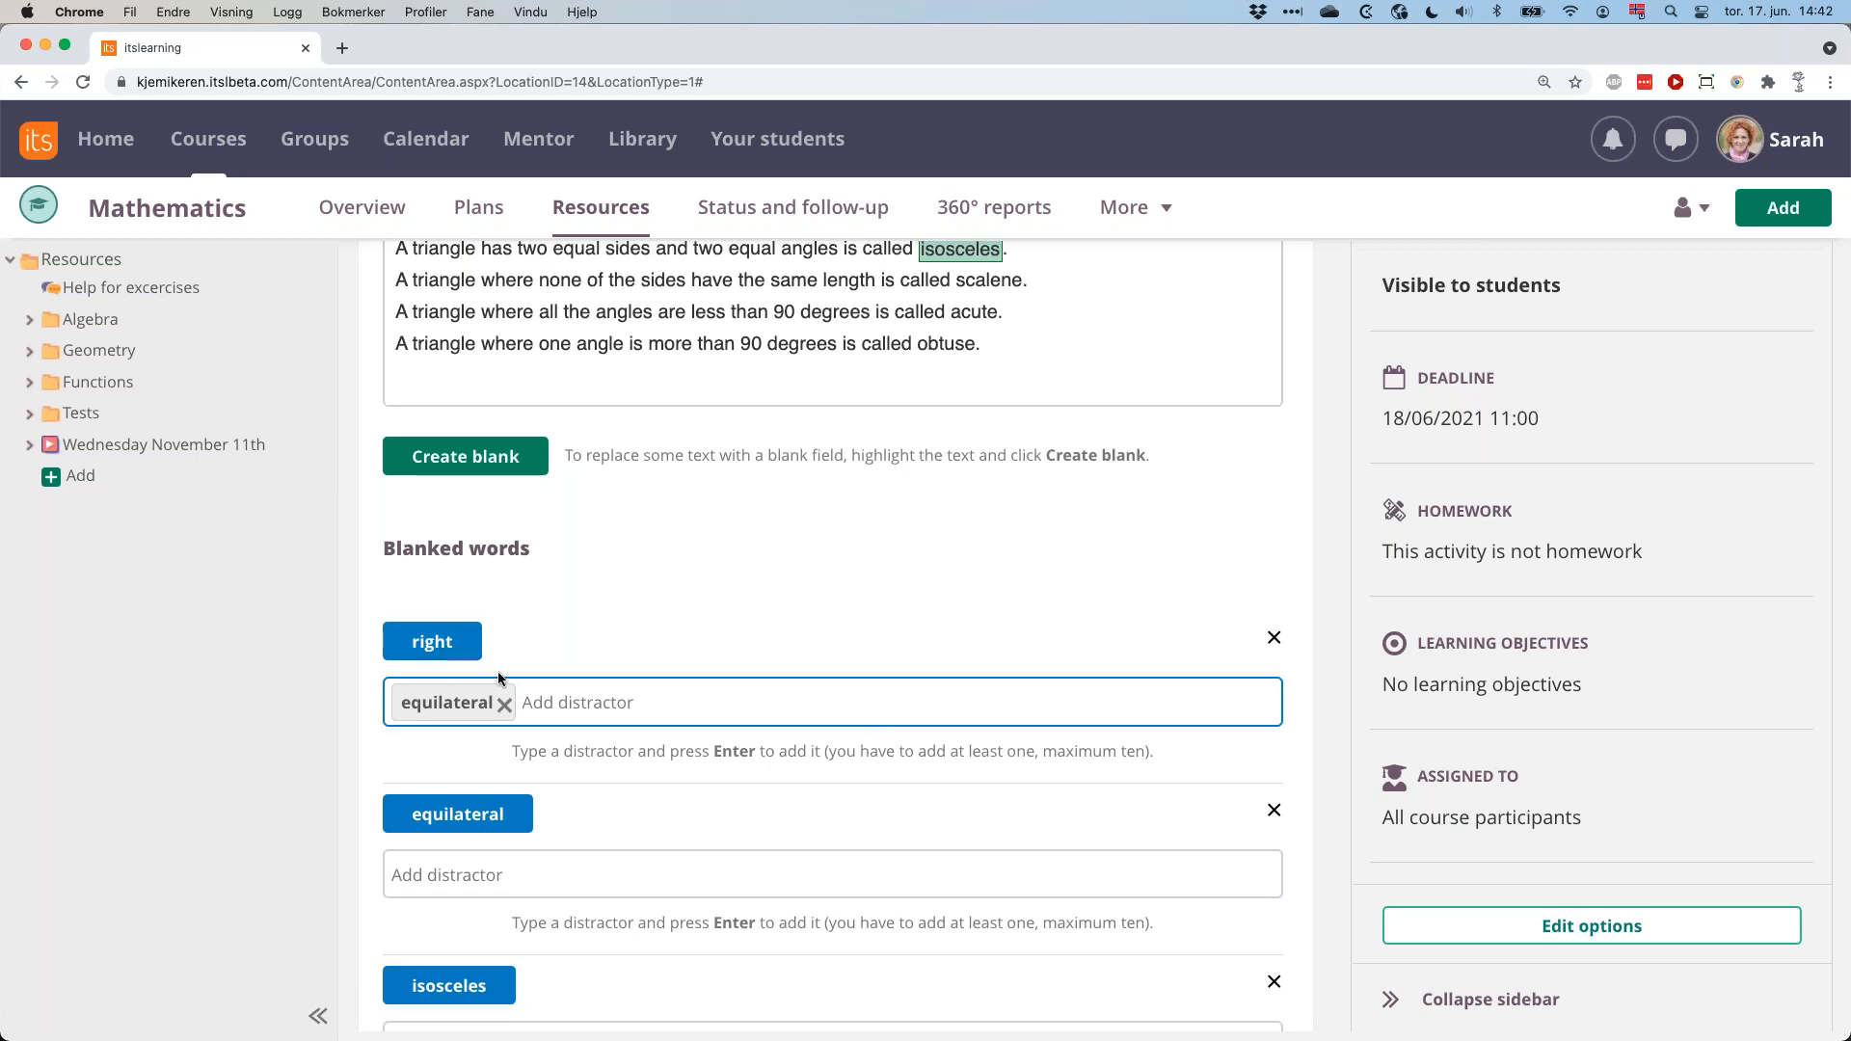
Add the distractors "right" and "isosceles" for the blanked word "equilateral", and "right" for the blanked word "isosceles".
{"action": "left_click", "coordinate": [511, 855]}
{"action": "type", "text": "right"}
{"action": "key", "text": "Return"}
{"action": "type", "text": "isosc"}
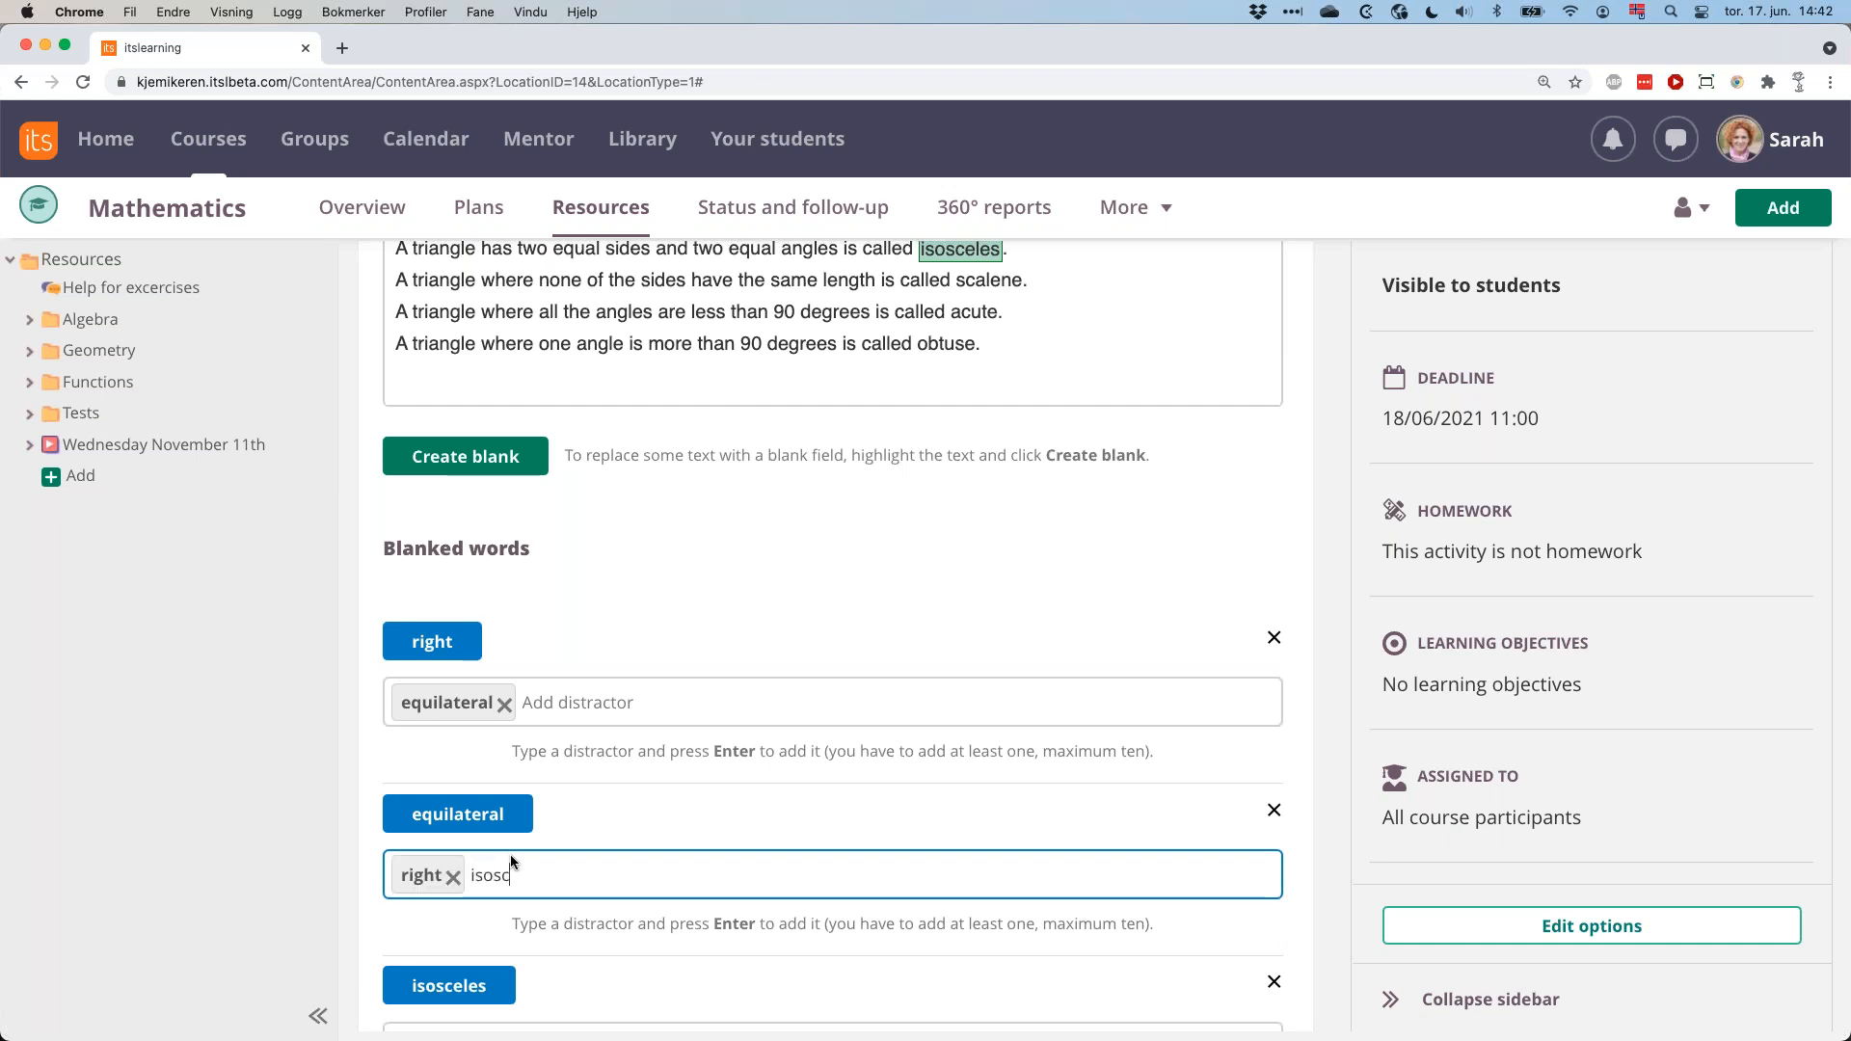
{"action": "type", "text": "eles"}
{"action": "key", "text": "Return"}
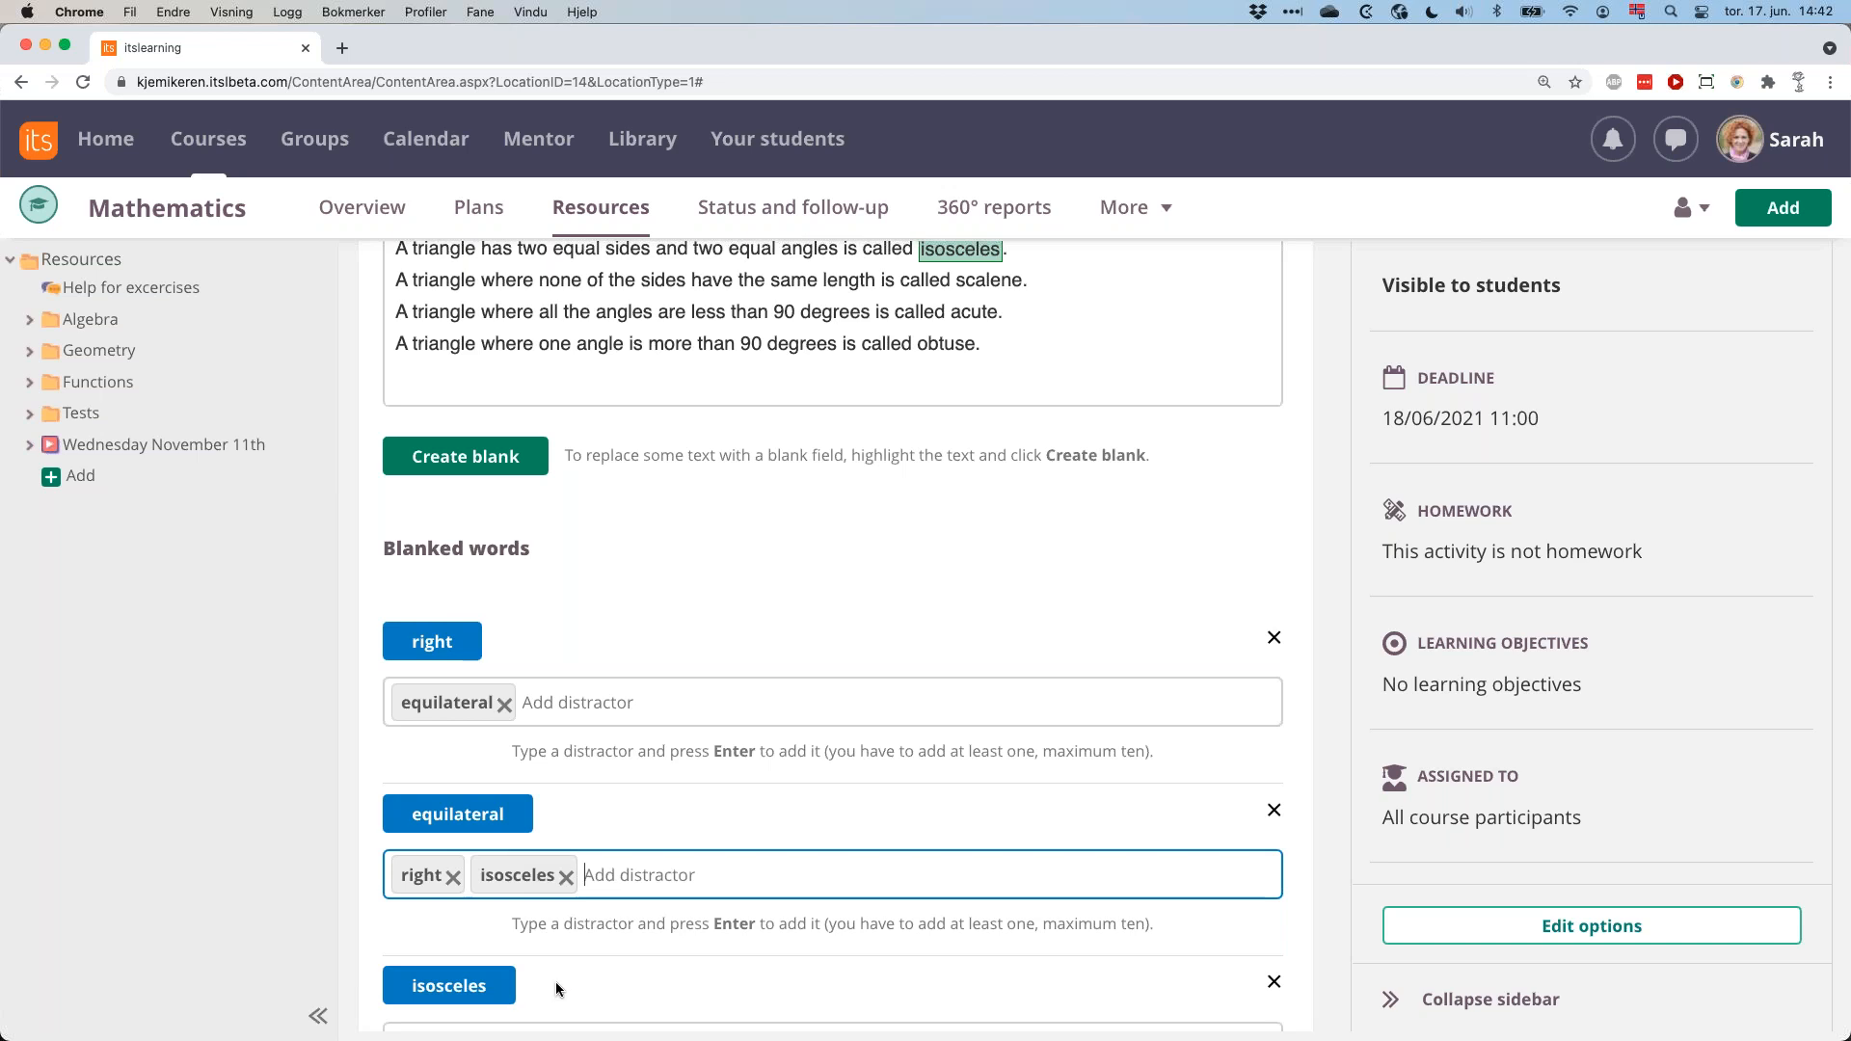
{"action": "scroll", "coordinate": [530, 819], "scroll_direction": "down", "scroll_amount": 2}
{"action": "left_click", "coordinate": [524, 852]}
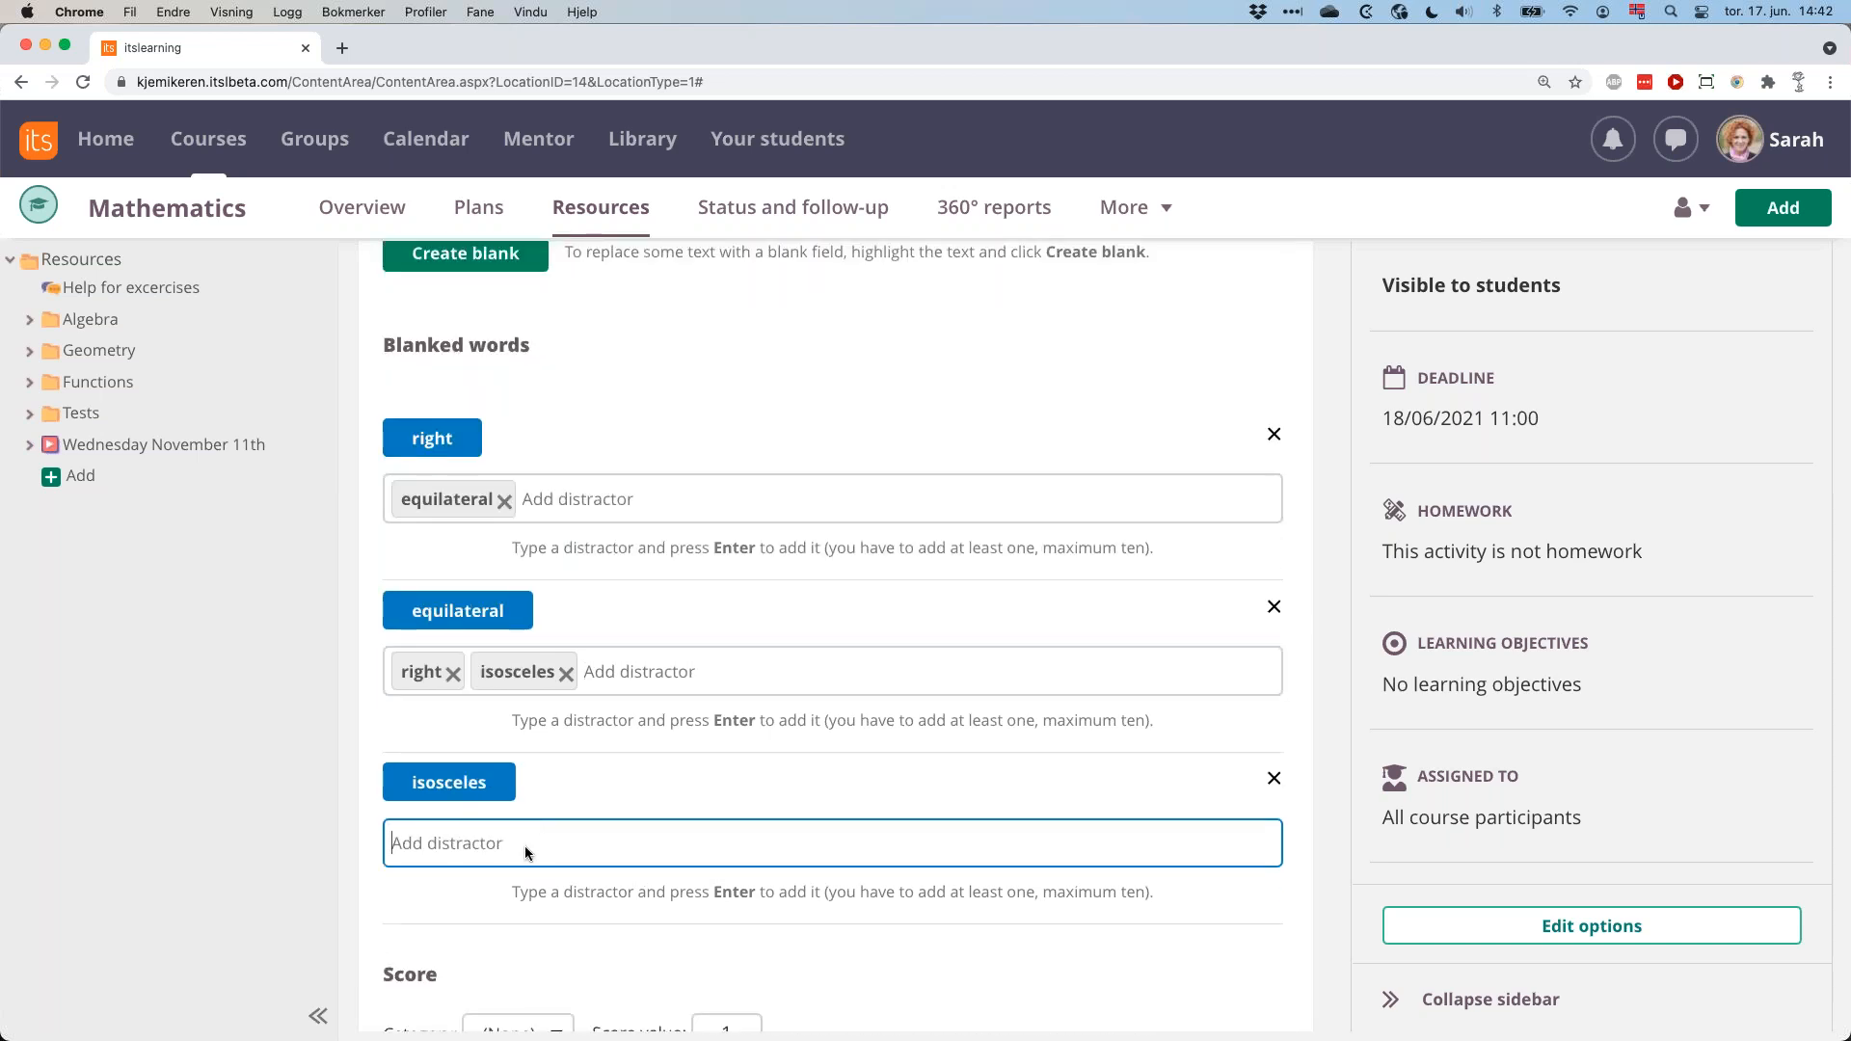
{"action": "type", "text": "right"}
{"action": "key", "text": "Return"}
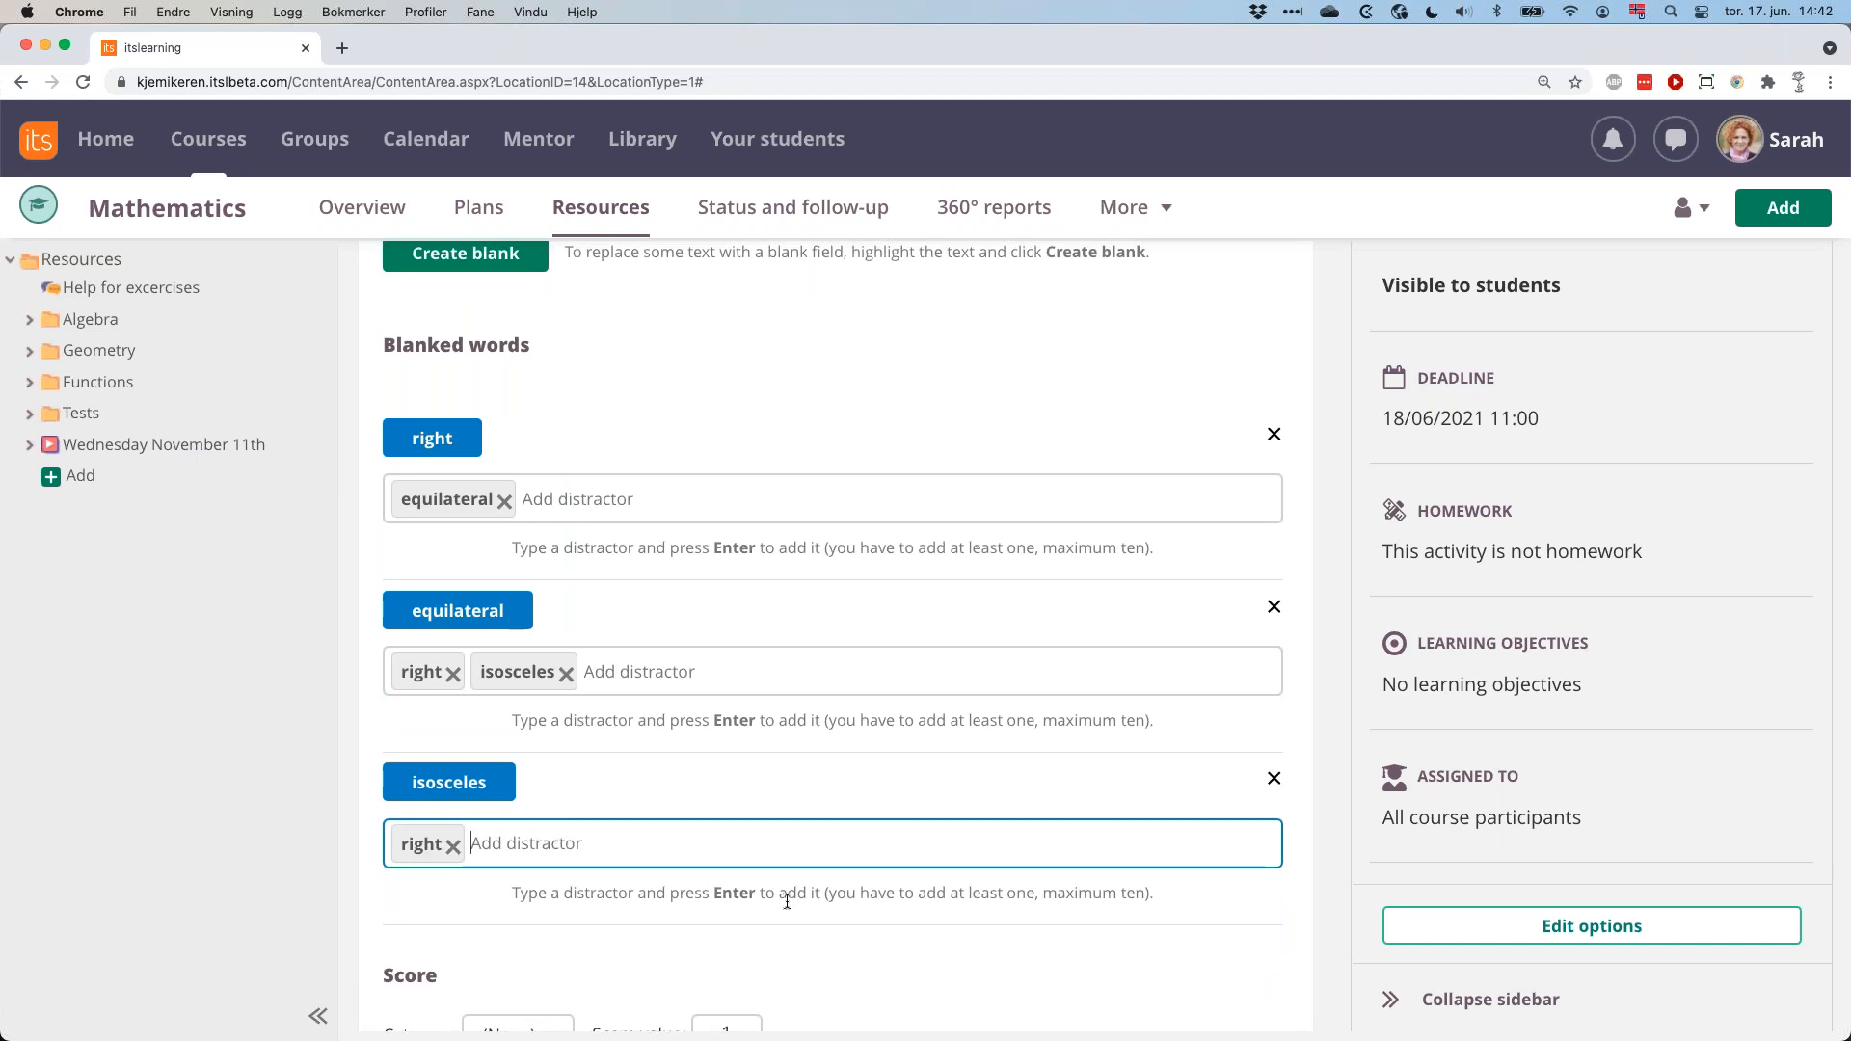
Preview the question, check the answer lists of the first two blanks, submit it unanswered and close the preview.
{"action": "scroll", "coordinate": [783, 896], "scroll_direction": "down", "scroll_amount": 2}
{"action": "left_click", "coordinate": [860, 936]}
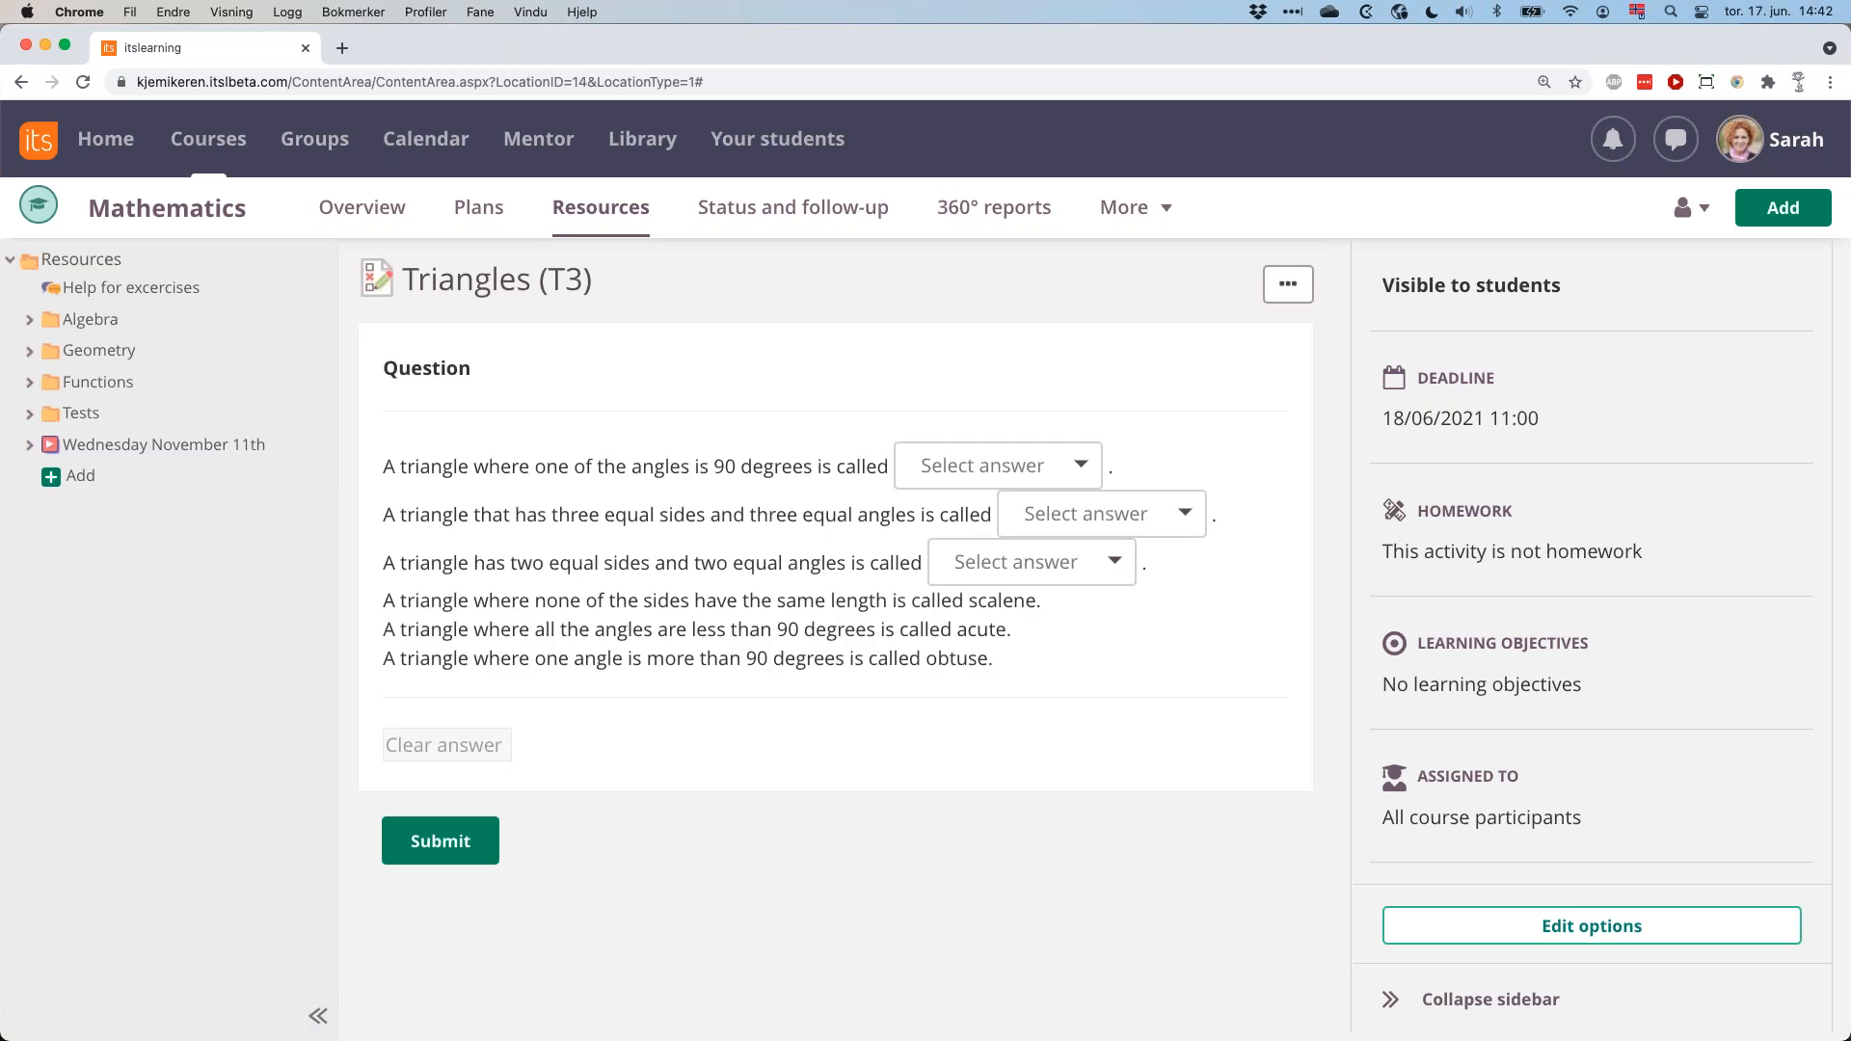
{"action": "left_click", "coordinate": [1091, 464]}
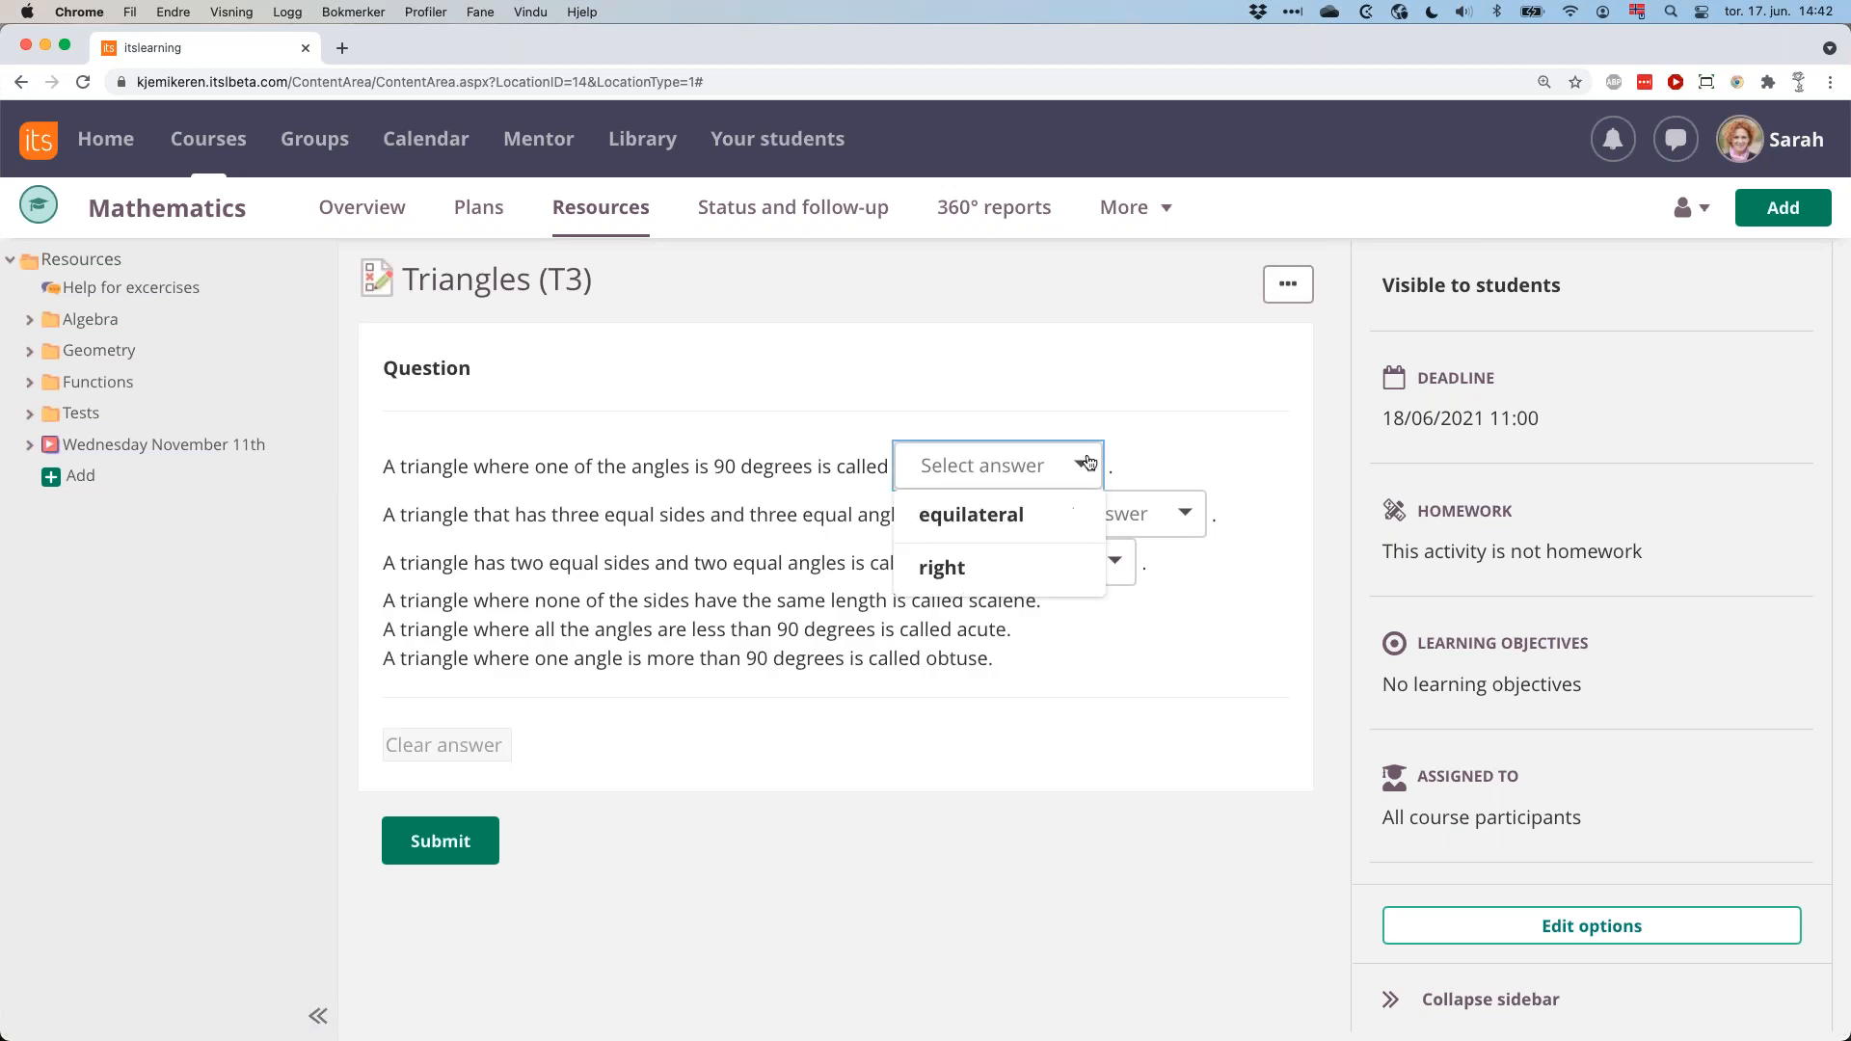
{"action": "left_click", "coordinate": [1200, 461]}
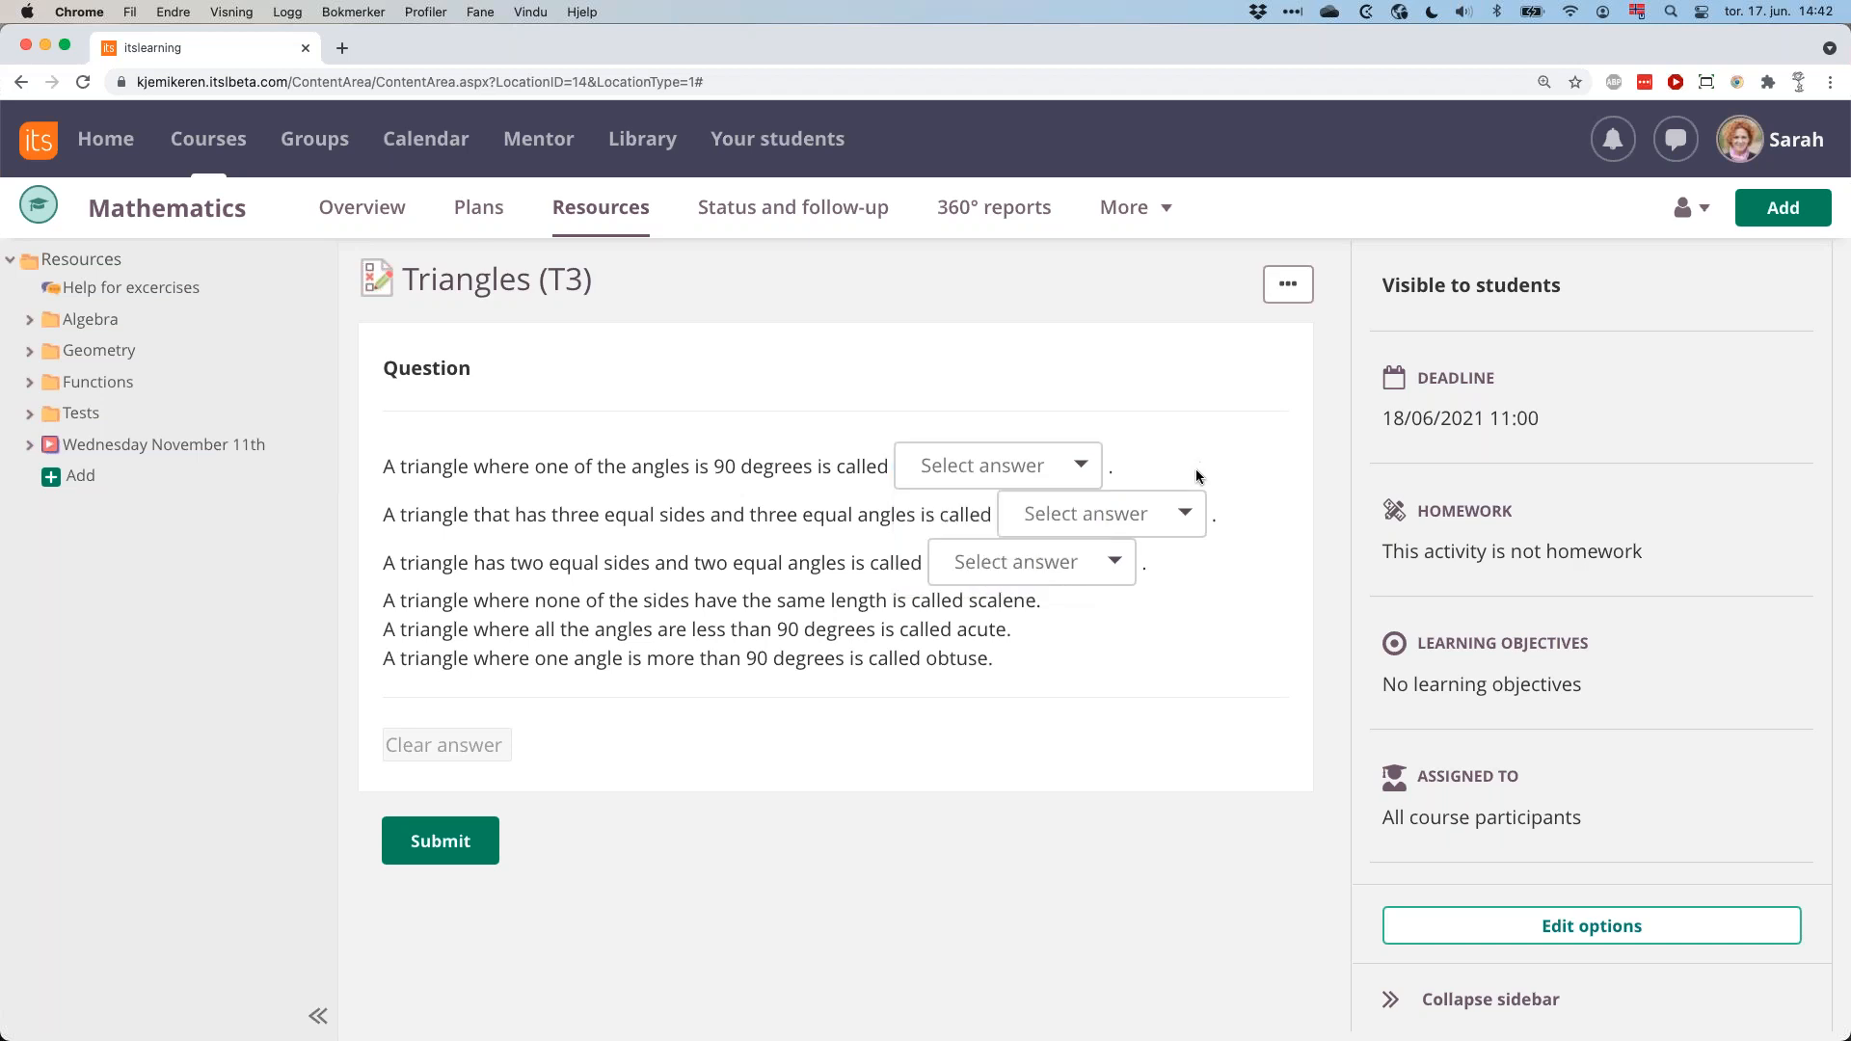
{"action": "left_click", "coordinate": [1186, 514]}
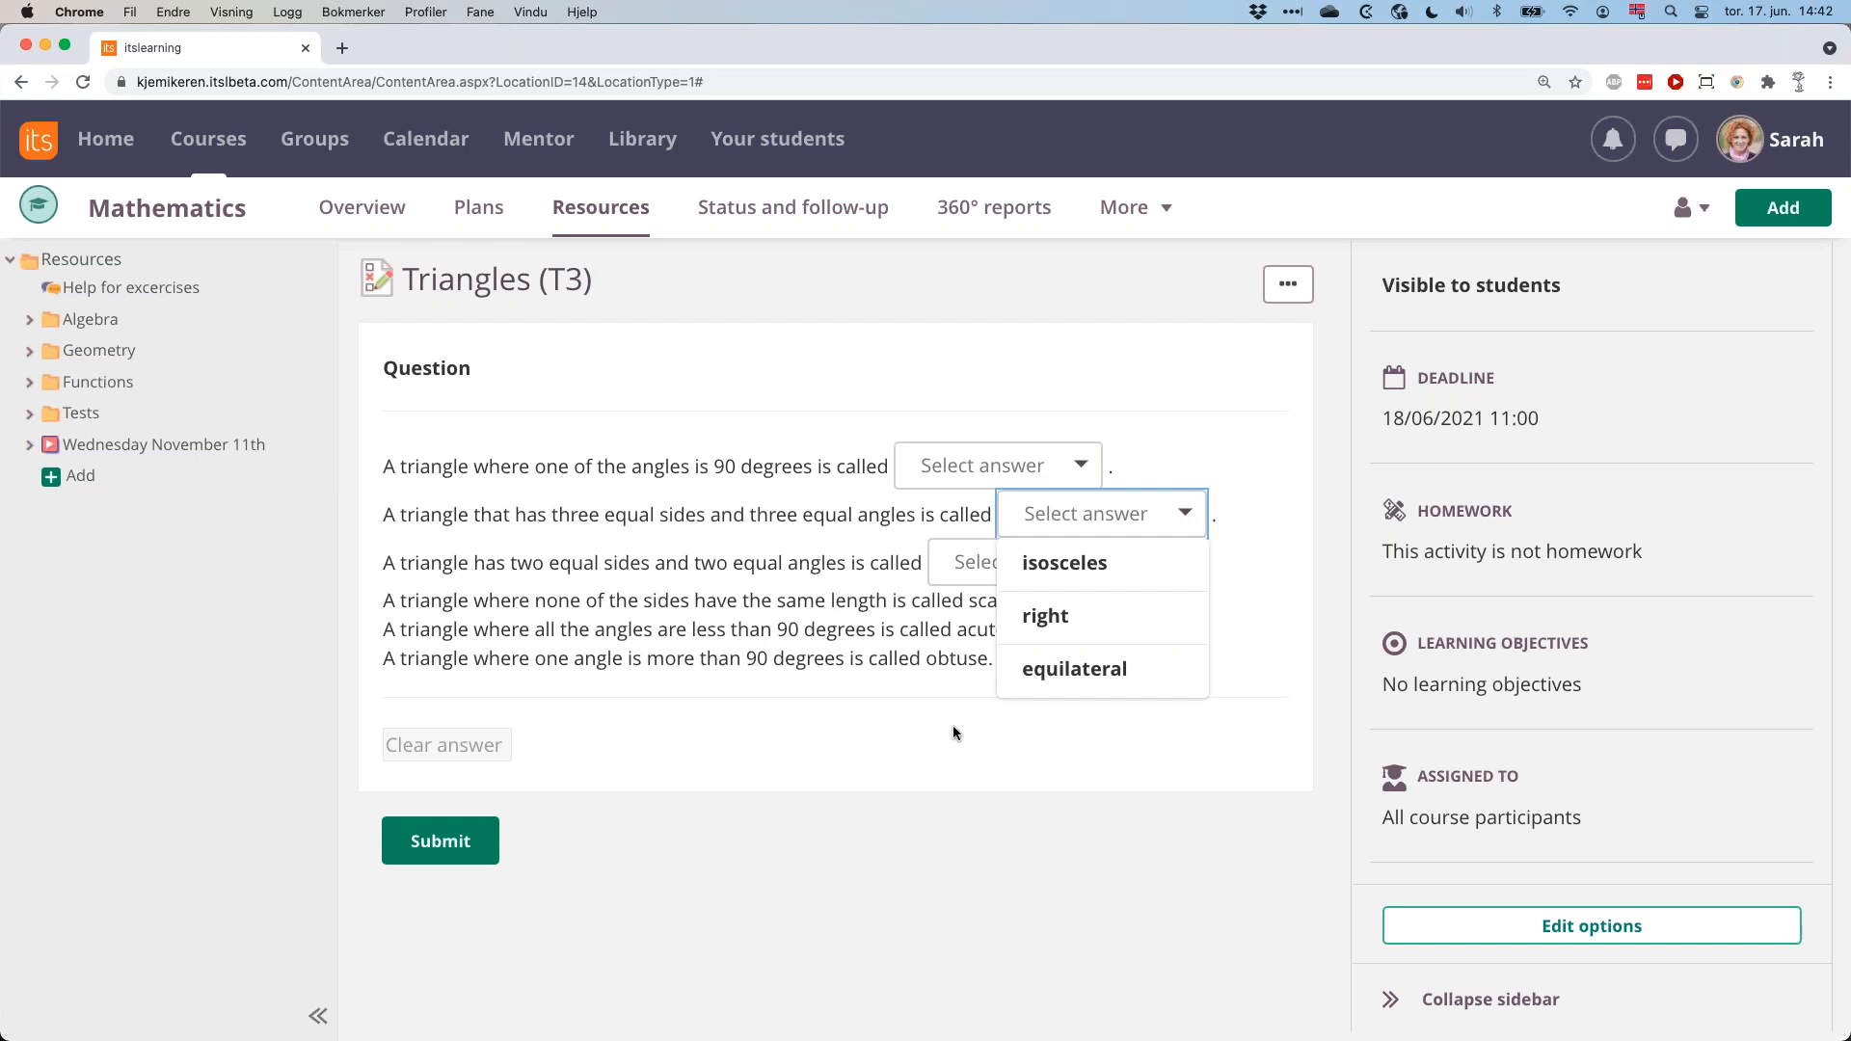
{"action": "left_click", "coordinate": [470, 839]}
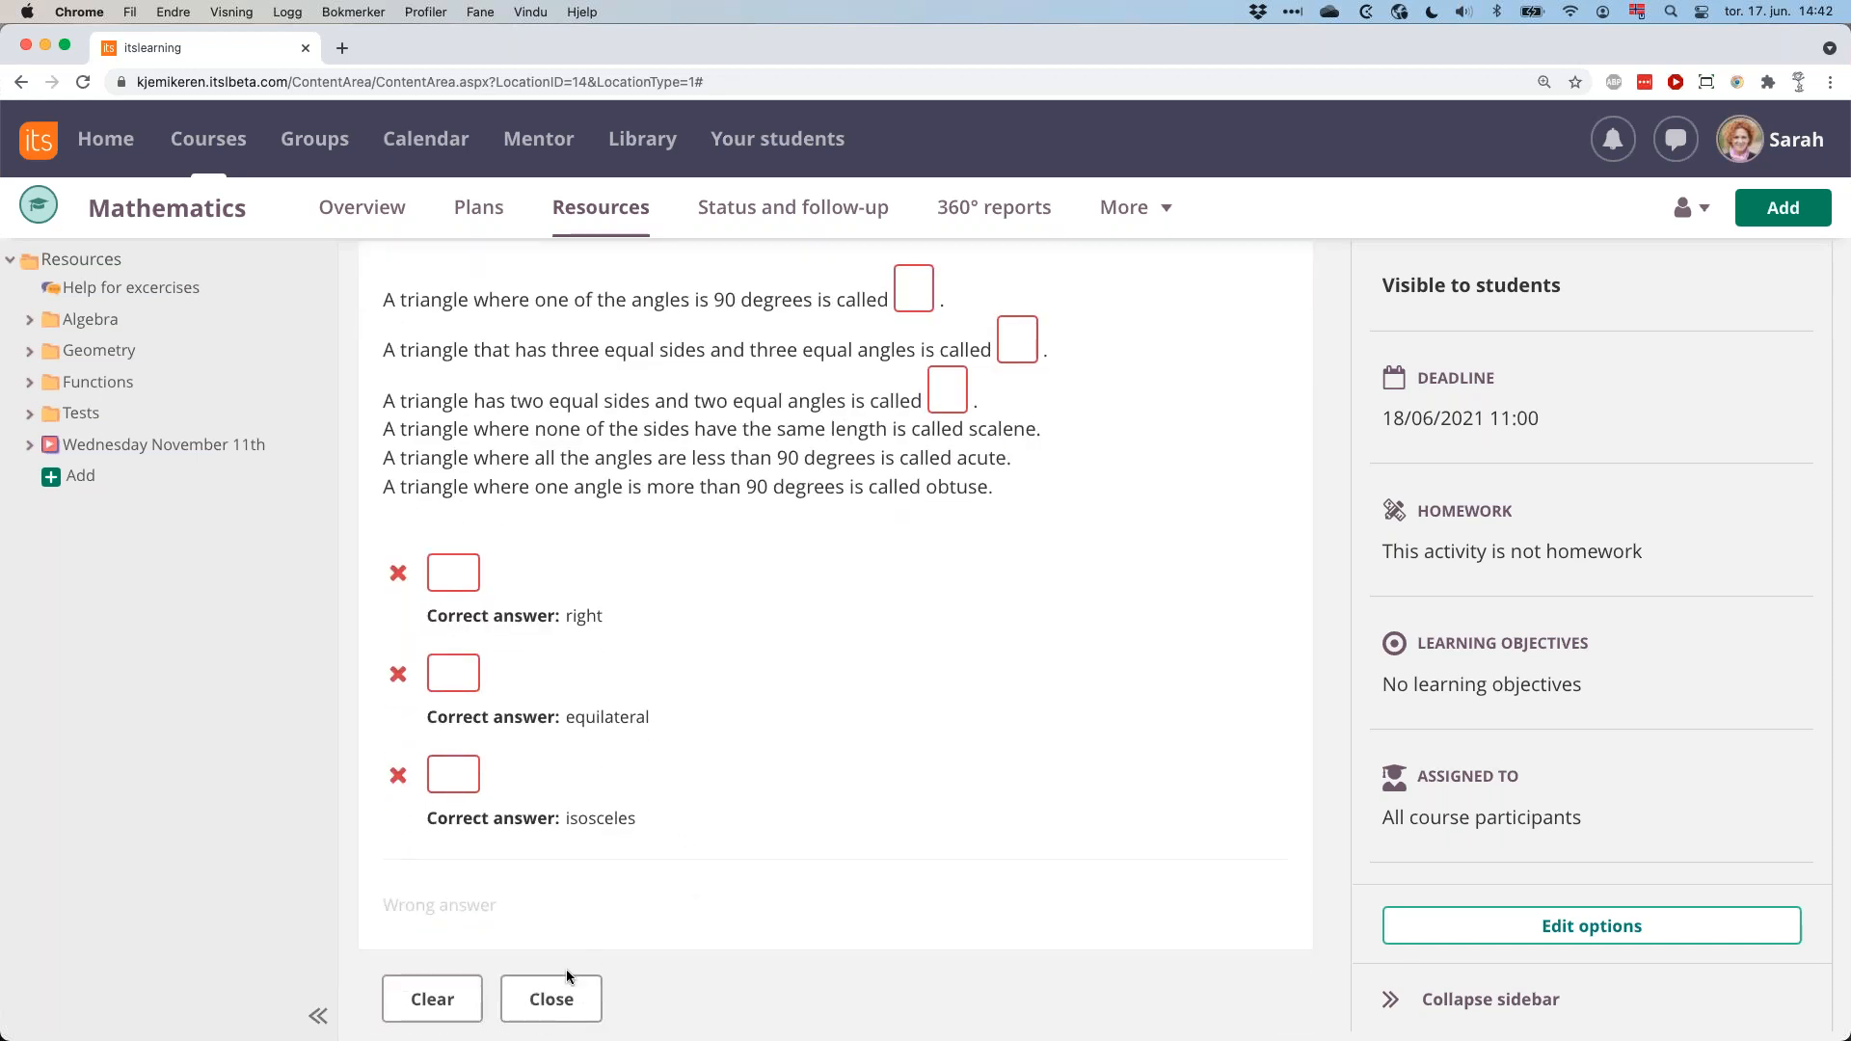
{"action": "left_click", "coordinate": [551, 1000]}
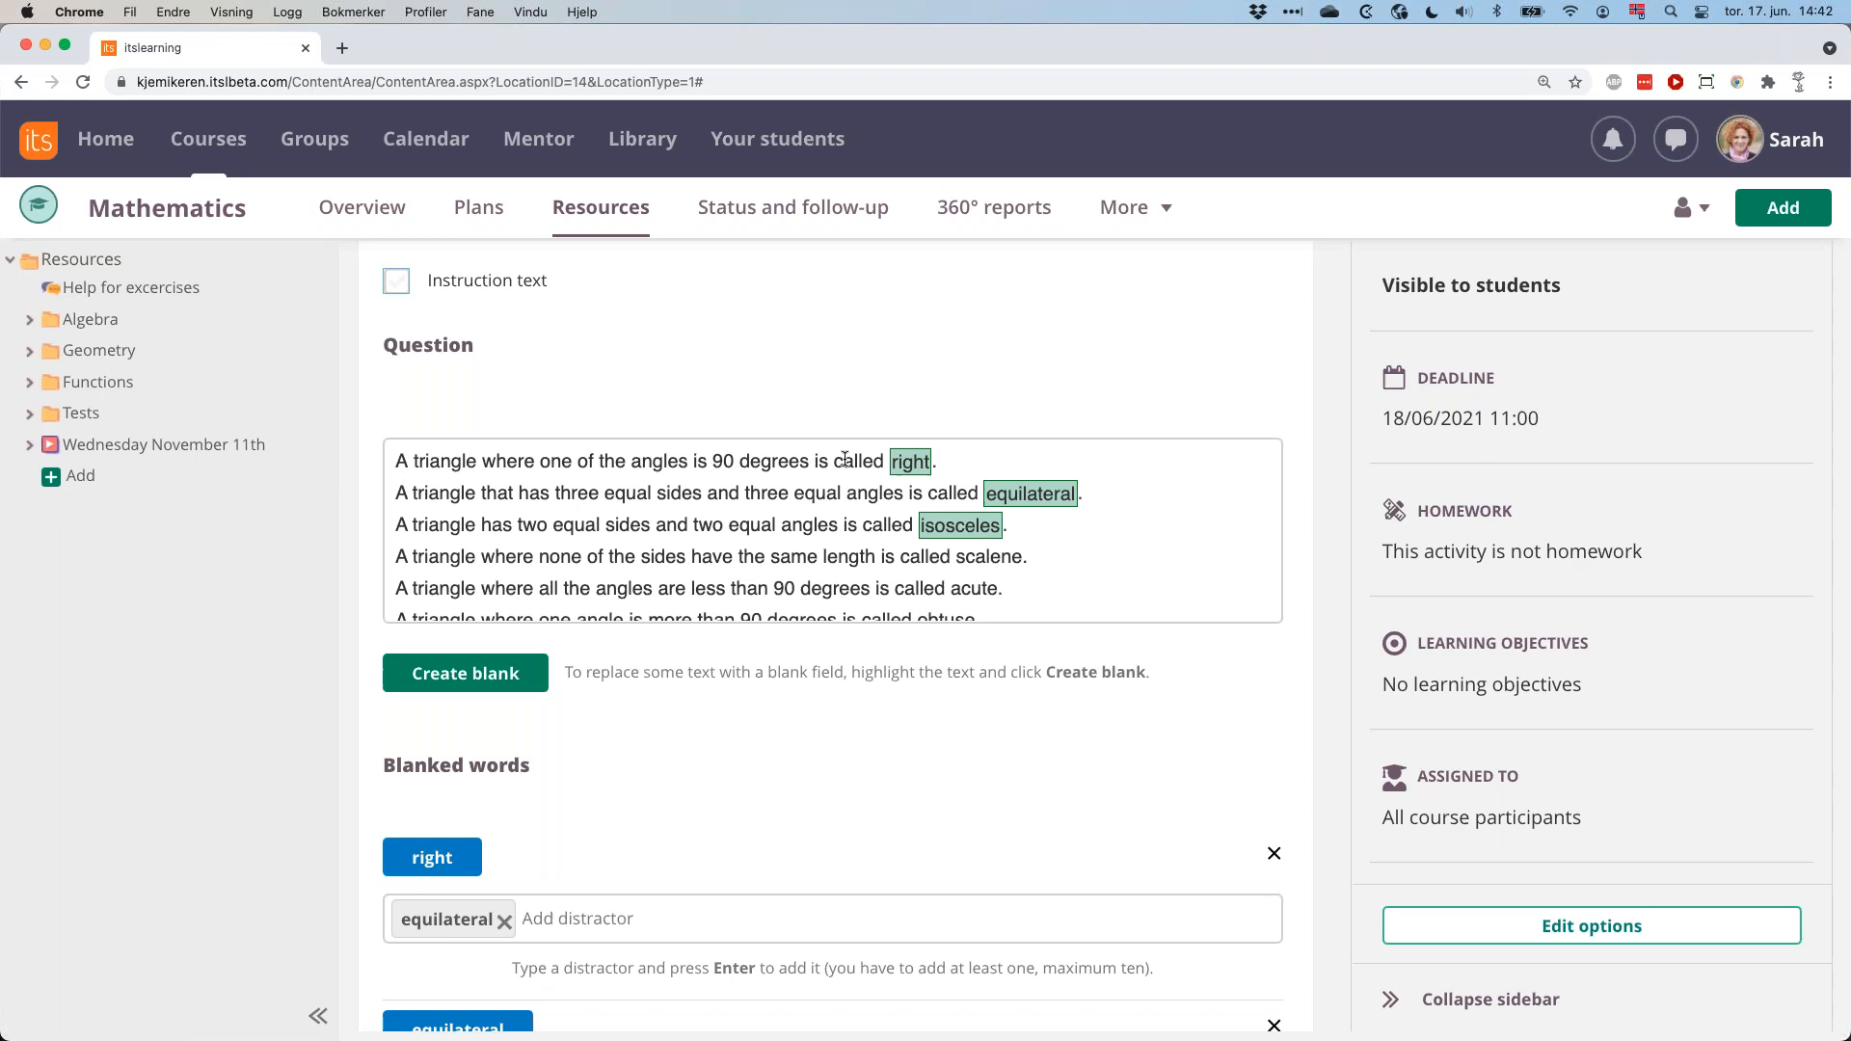
Leave the select from a list question without saving and return to the test's question list.
{"action": "scroll", "coordinate": [847, 319], "scroll_direction": "up", "scroll_amount": 2}
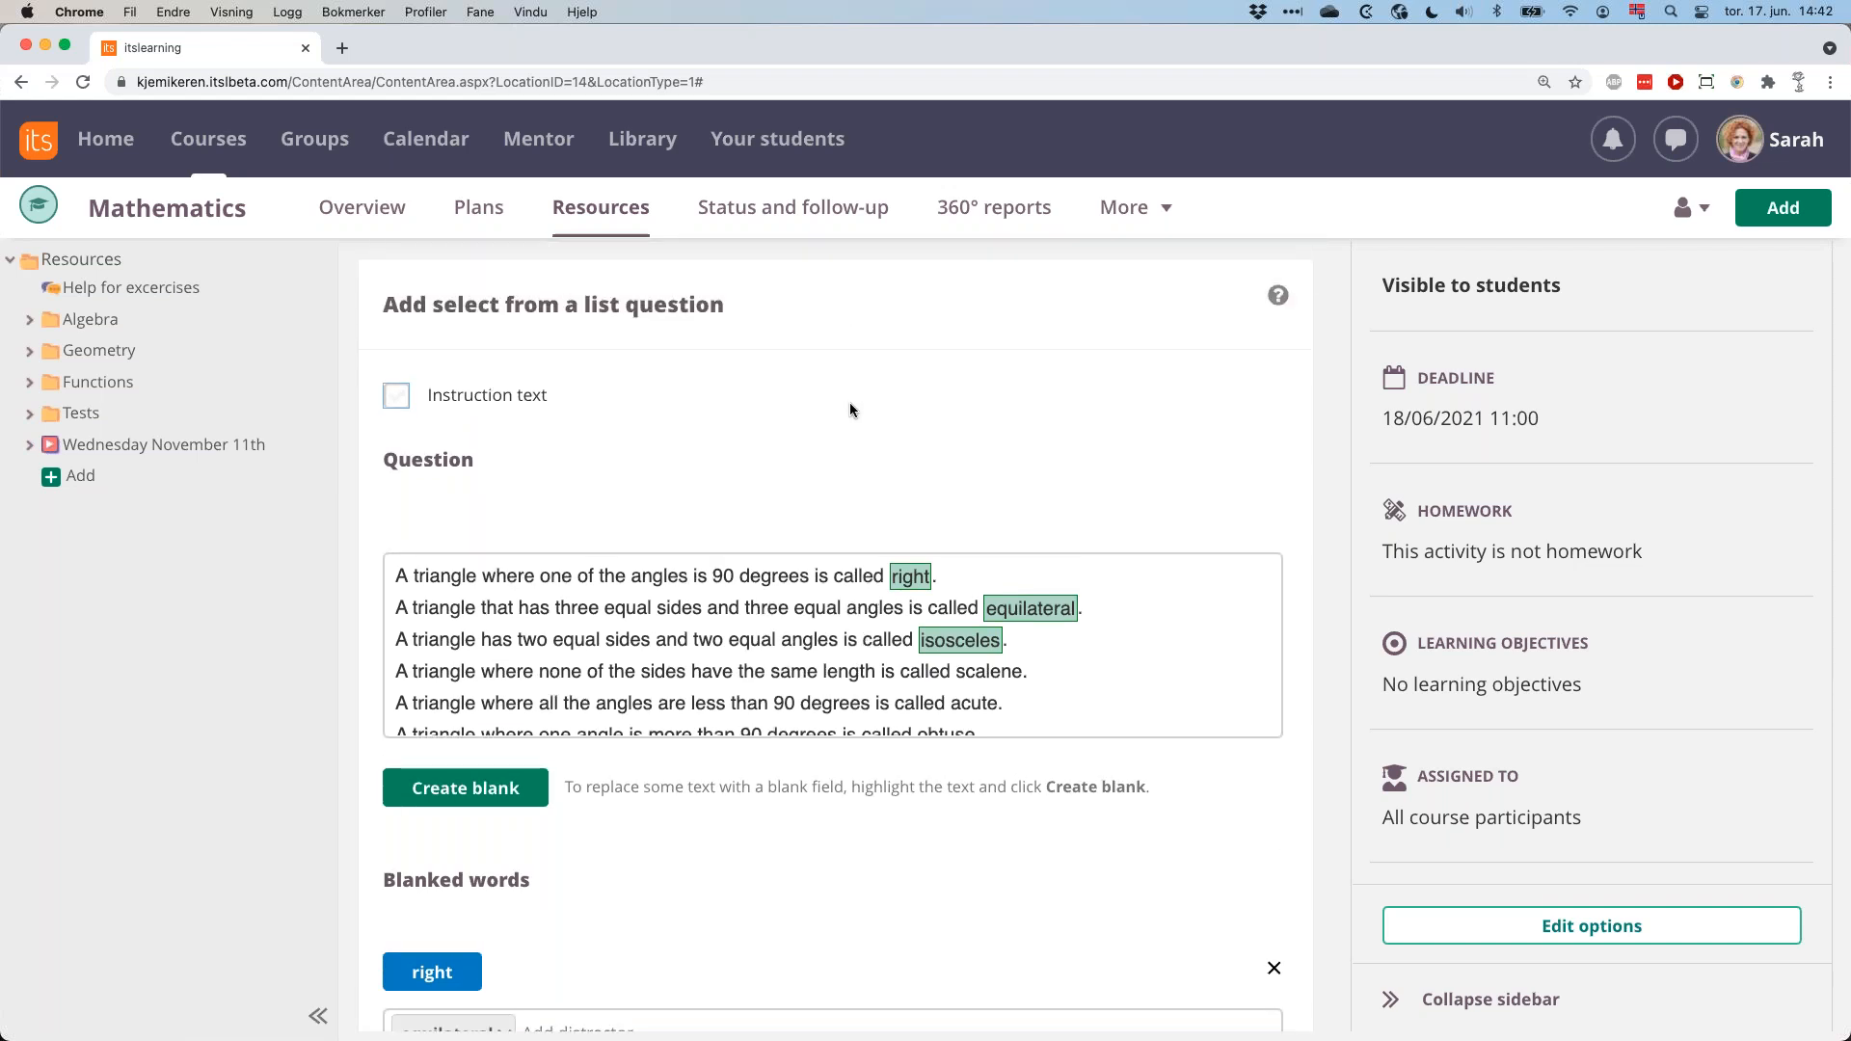
{"action": "scroll", "coordinate": [849, 402], "scroll_direction": "down", "scroll_amount": 7}
{"action": "left_click", "coordinate": [737, 934]}
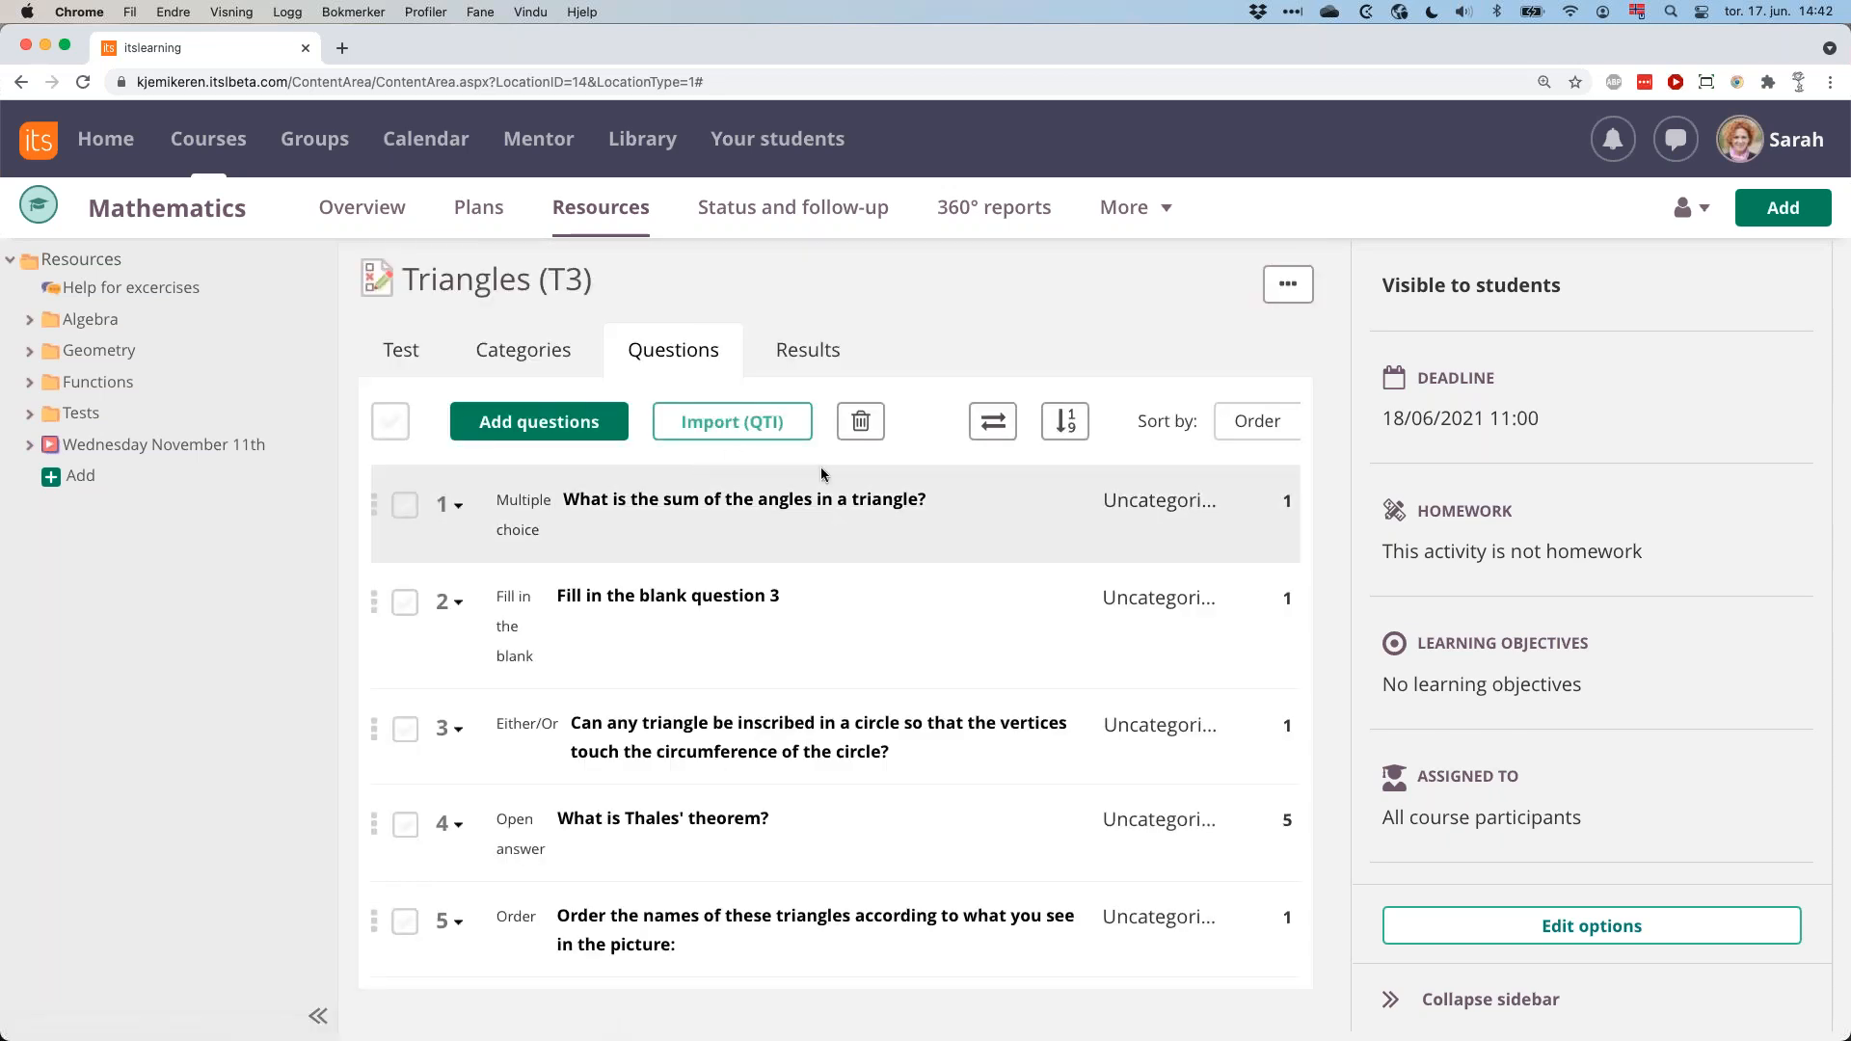
Examine the test's question navigation and question order options, saving them as Free navigation and Normal.
{"action": "left_click", "coordinate": [993, 424]}
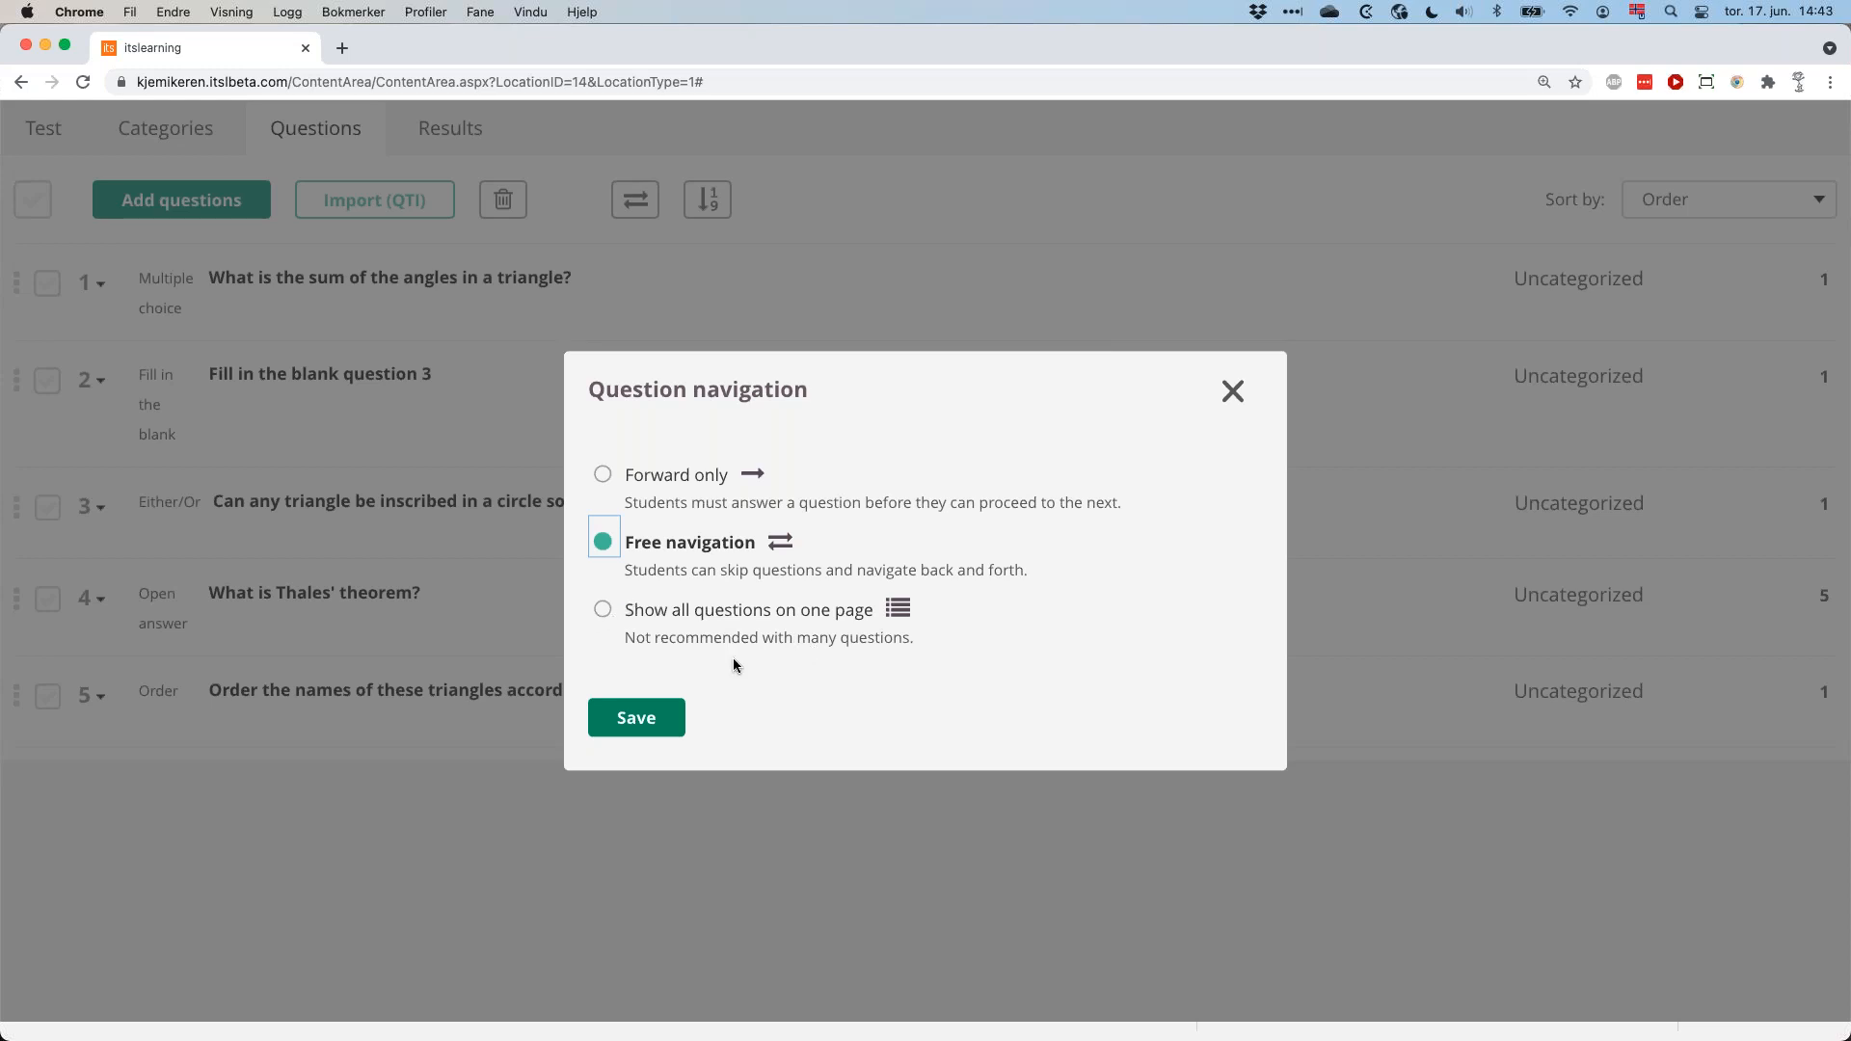
{"action": "left_click", "coordinate": [638, 717]}
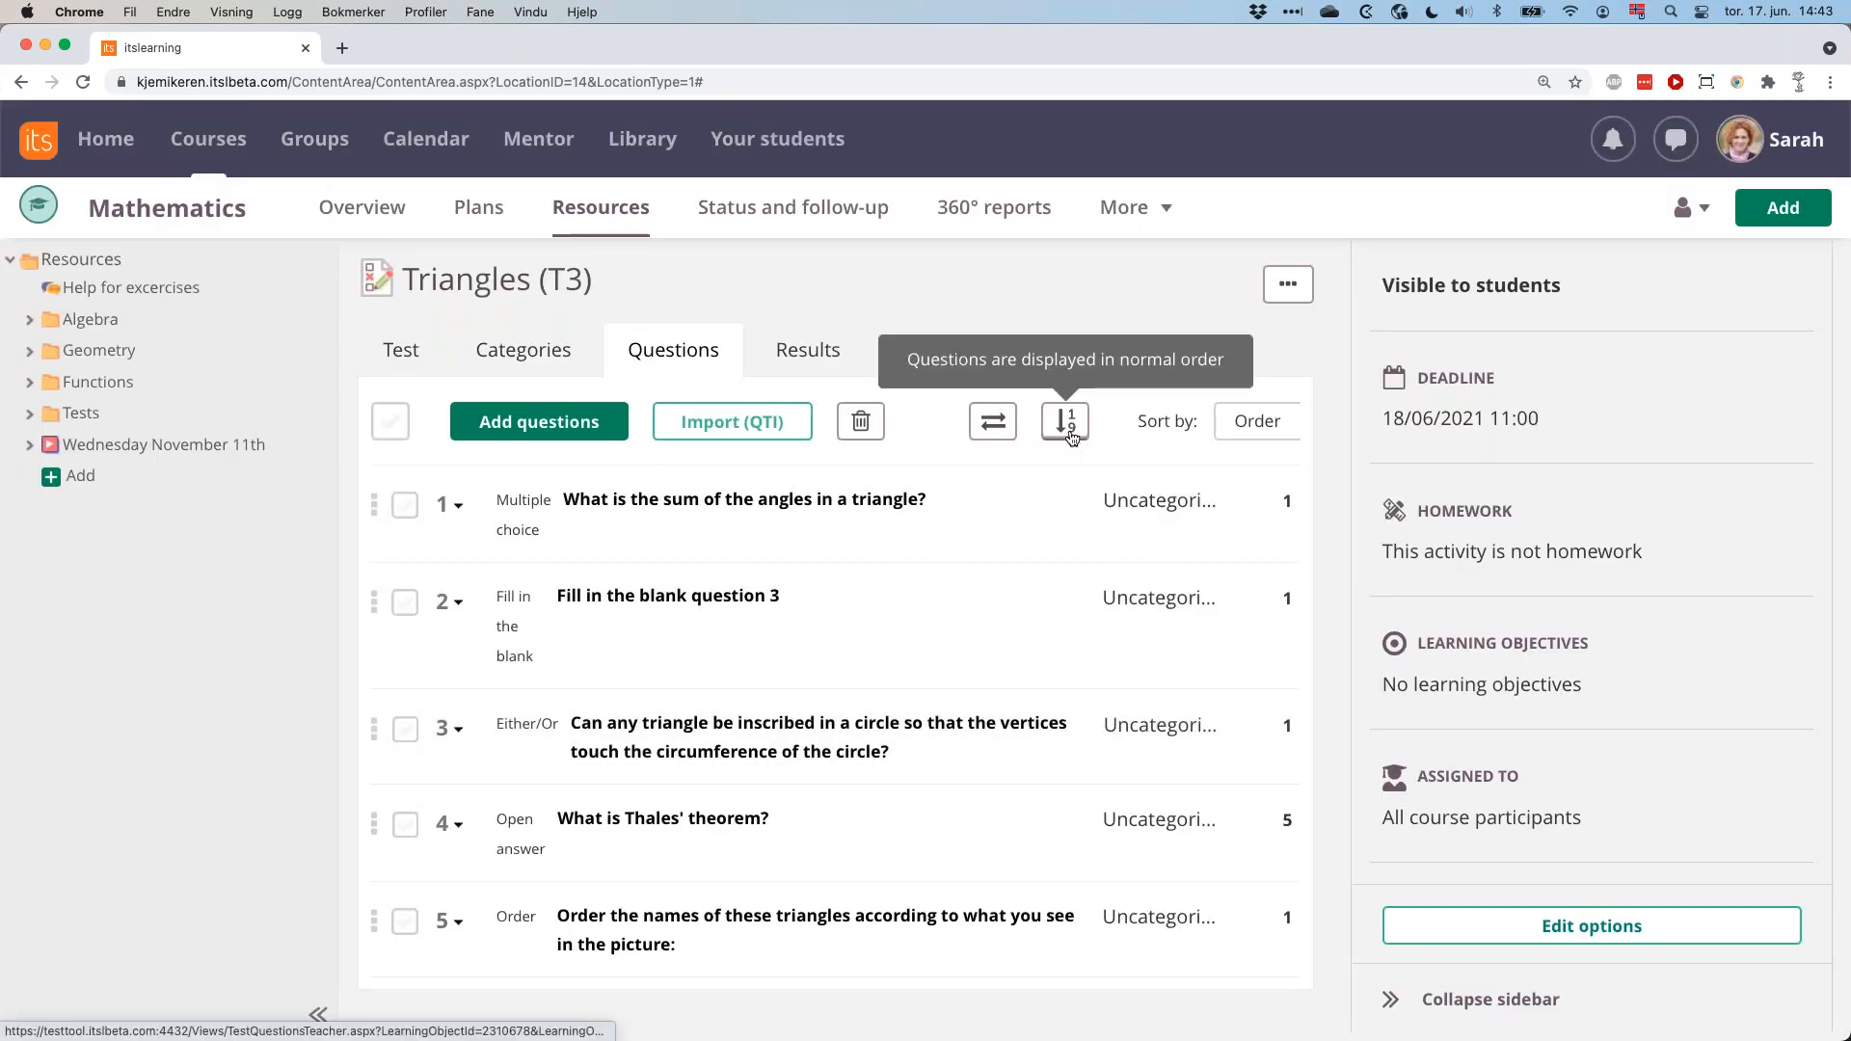
{"action": "left_click", "coordinate": [707, 199]}
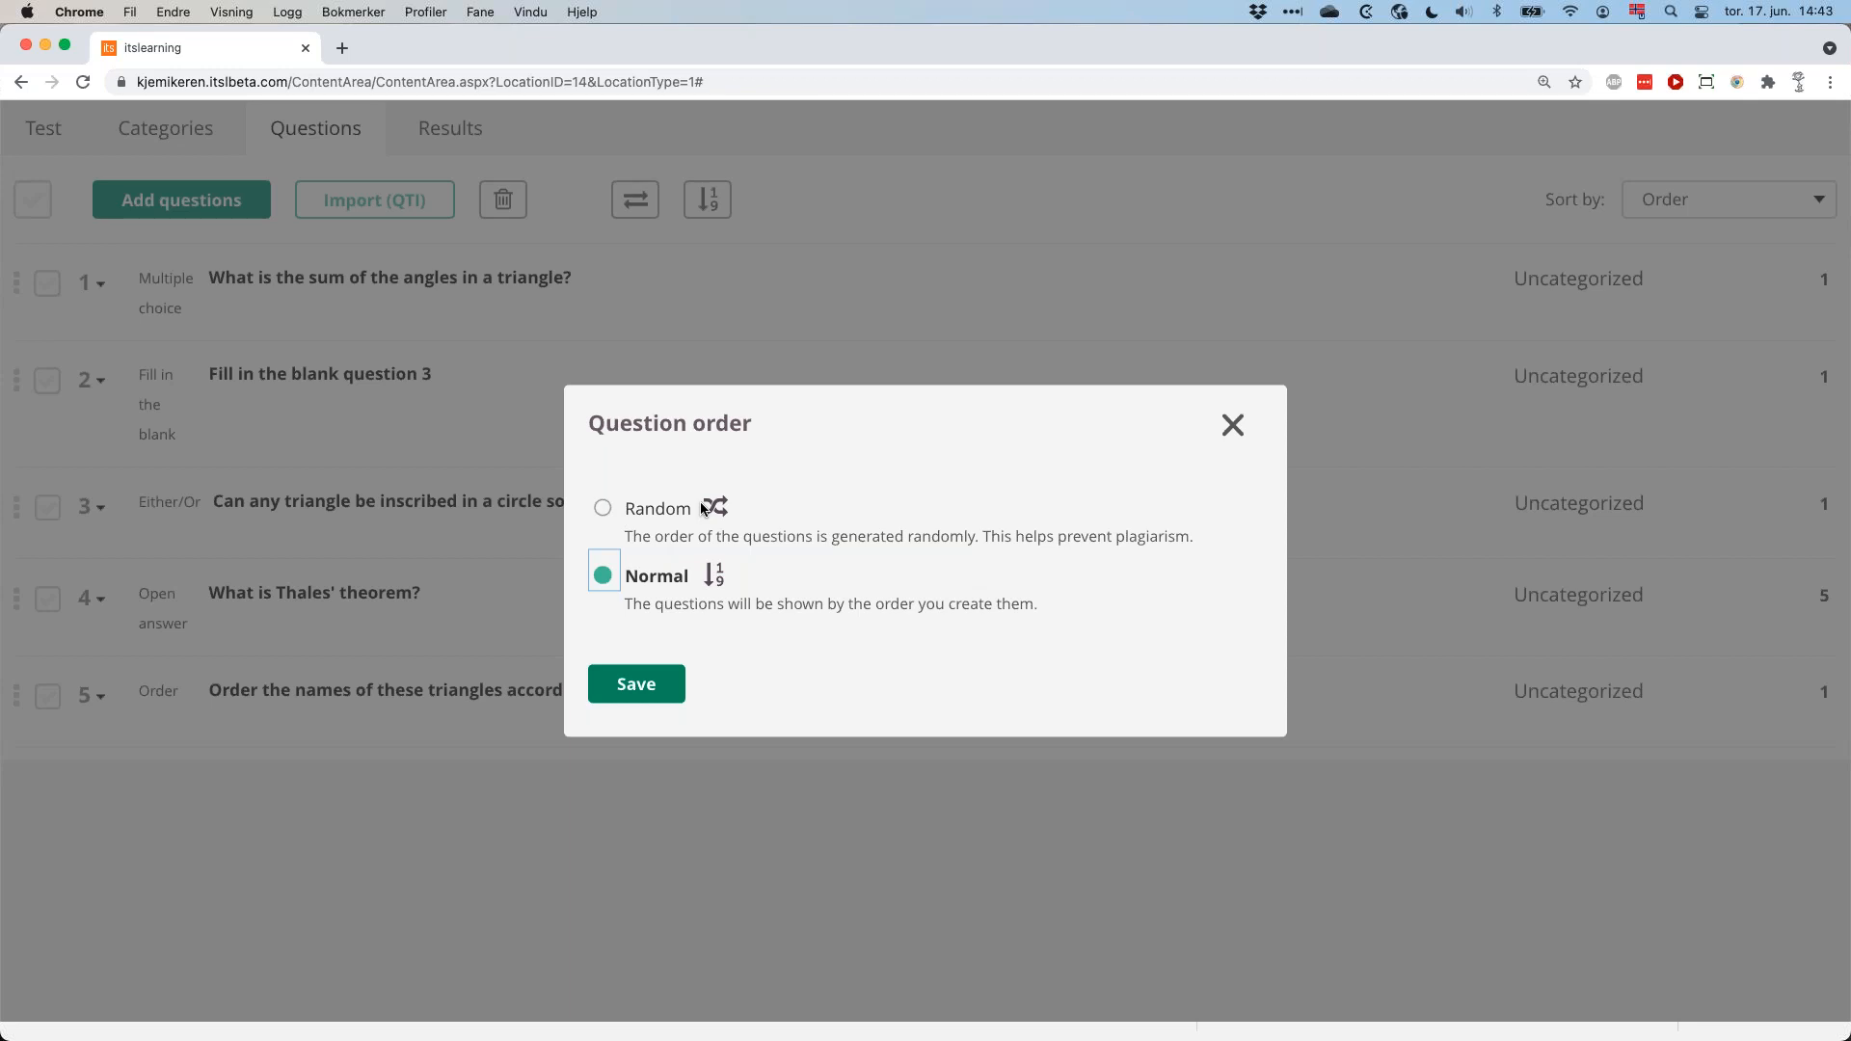
{"action": "left_click", "coordinate": [646, 691]}
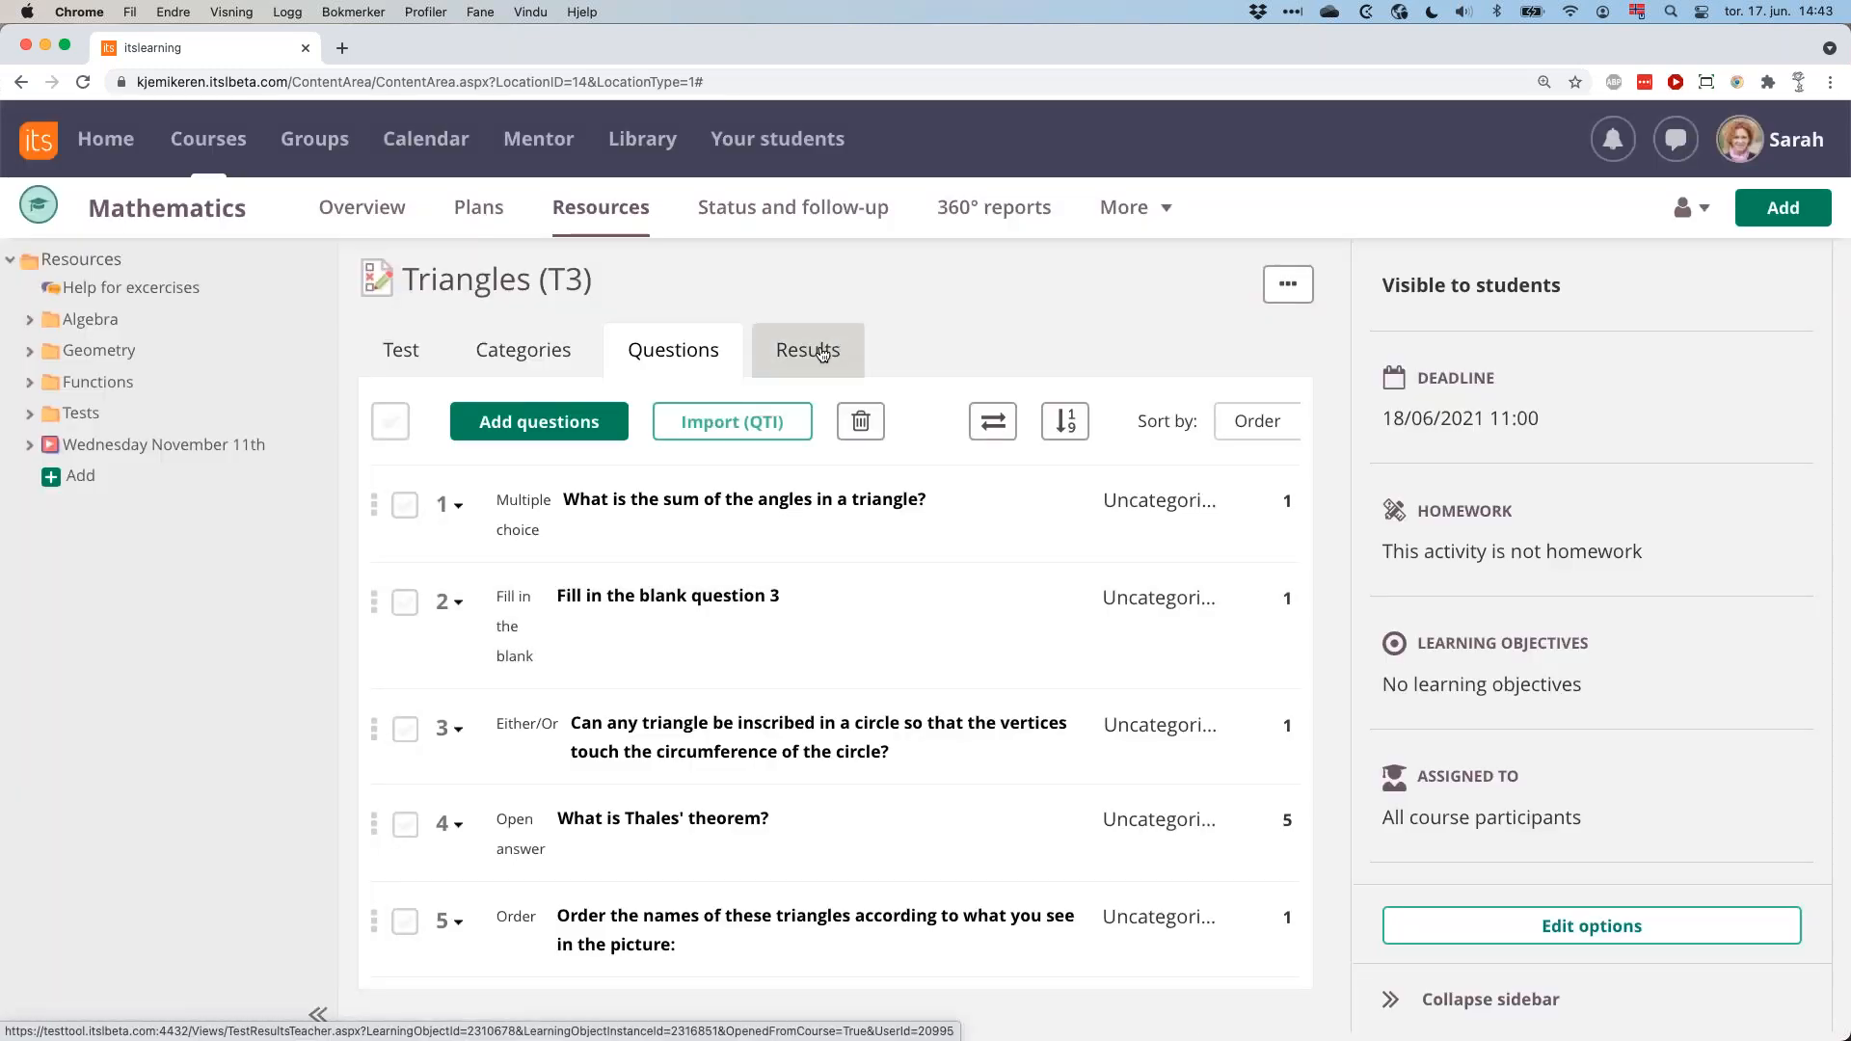
In the CHEM123 course's Acids and alkali folder, examine the results of the test "Exit ticket 14.06.2021 - Strong and weak acids".
{"action": "left_click", "coordinate": [204, 140]}
{"action": "left_click", "coordinate": [287, 376]}
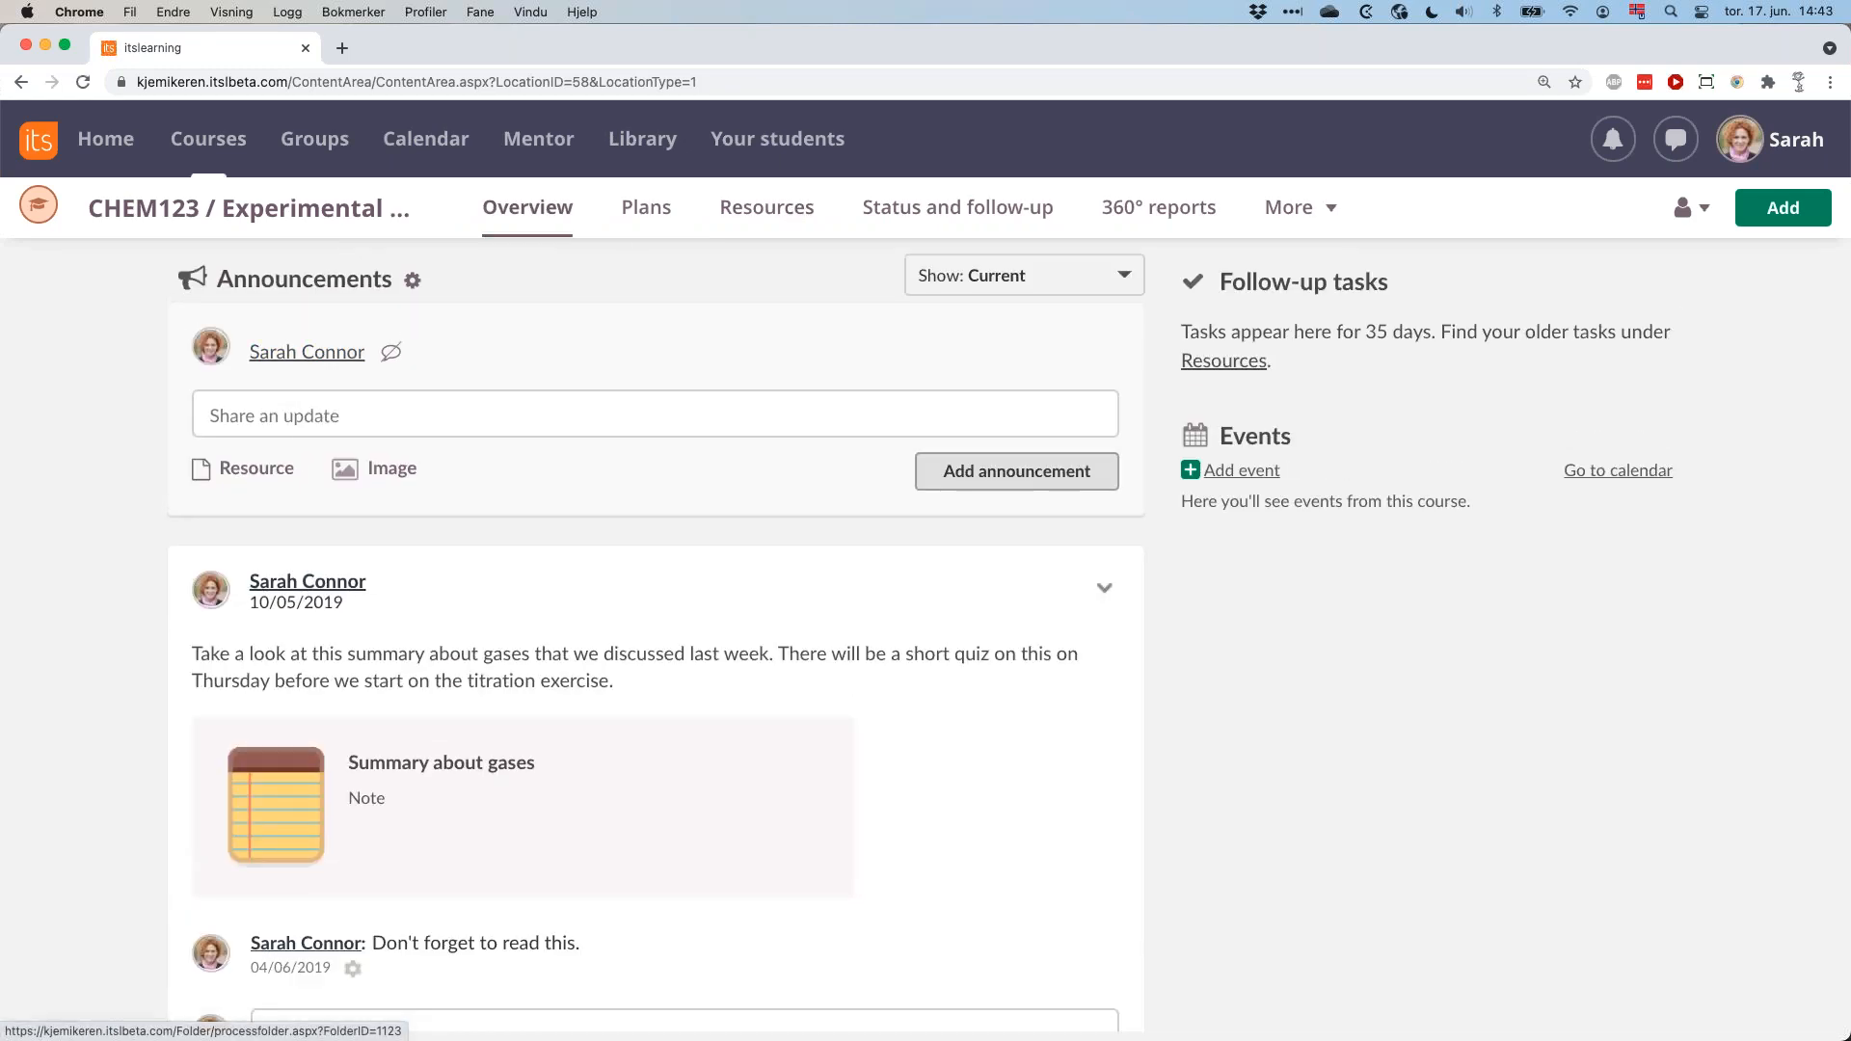
{"action": "left_click", "coordinate": [784, 214]}
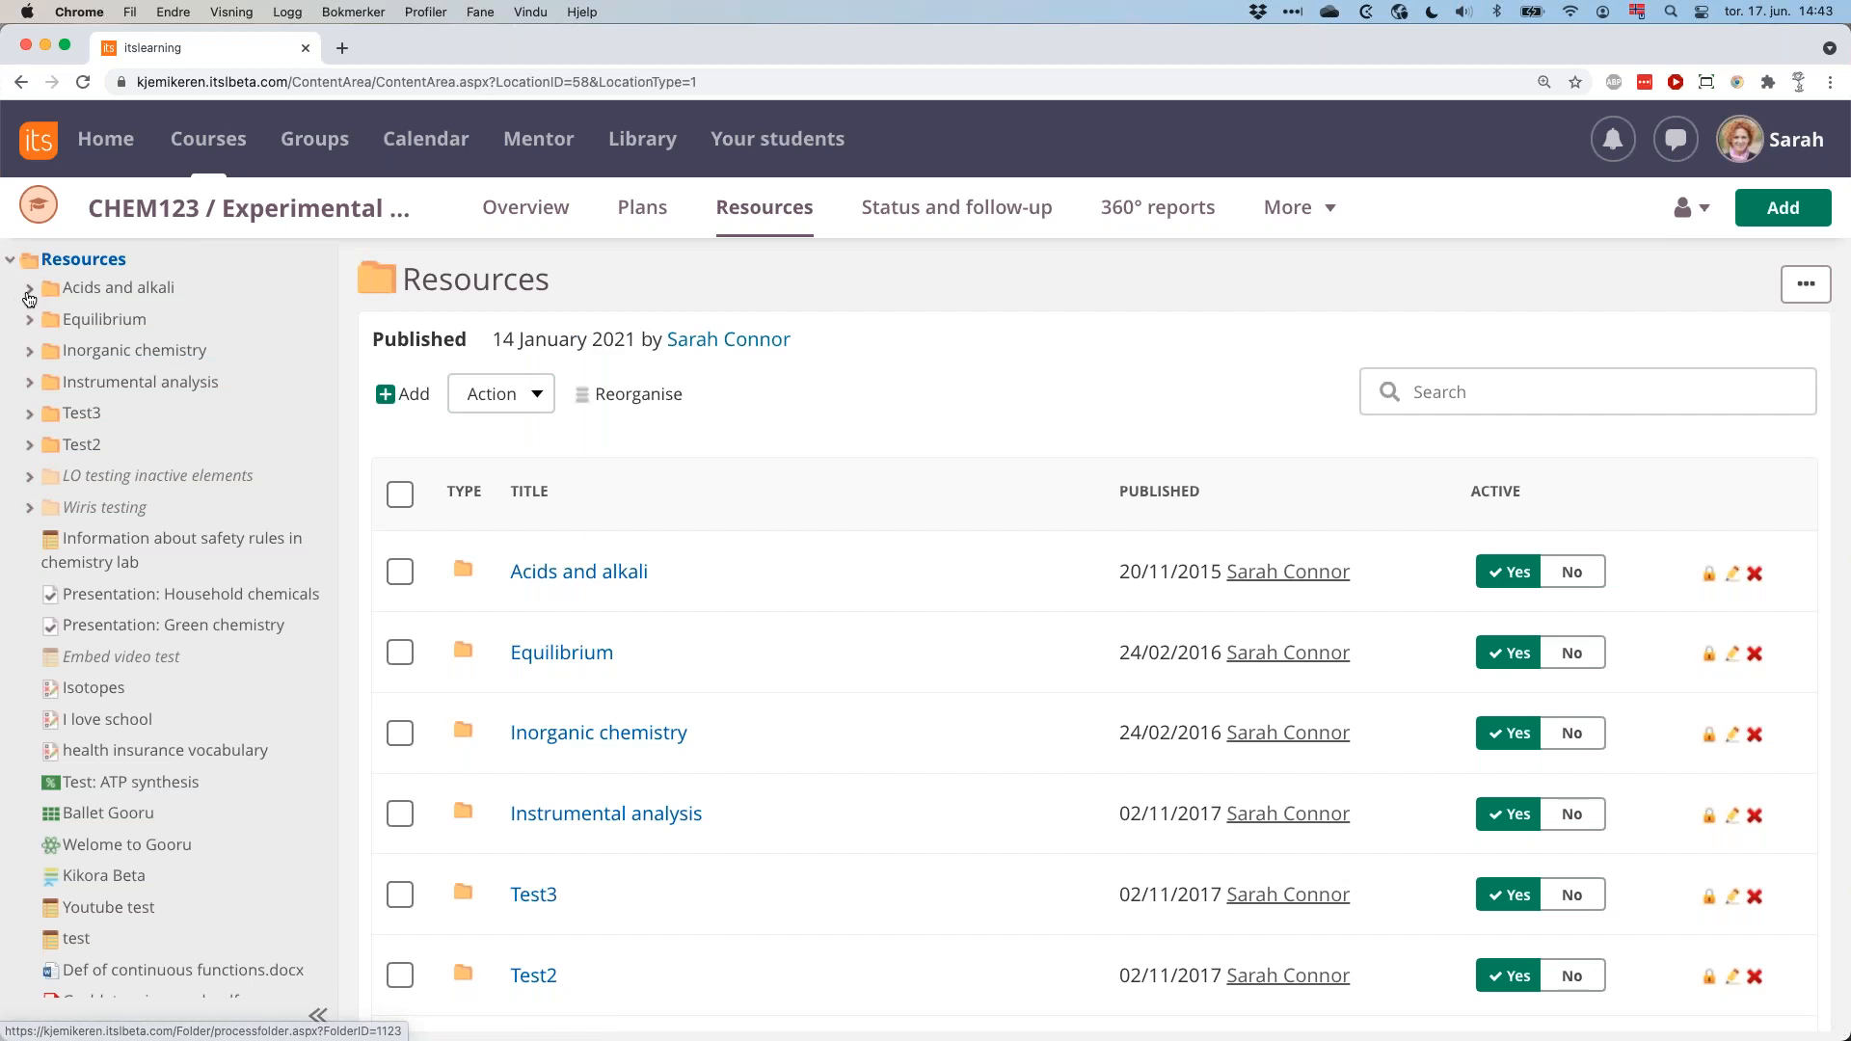
{"action": "left_click", "coordinate": [29, 289]}
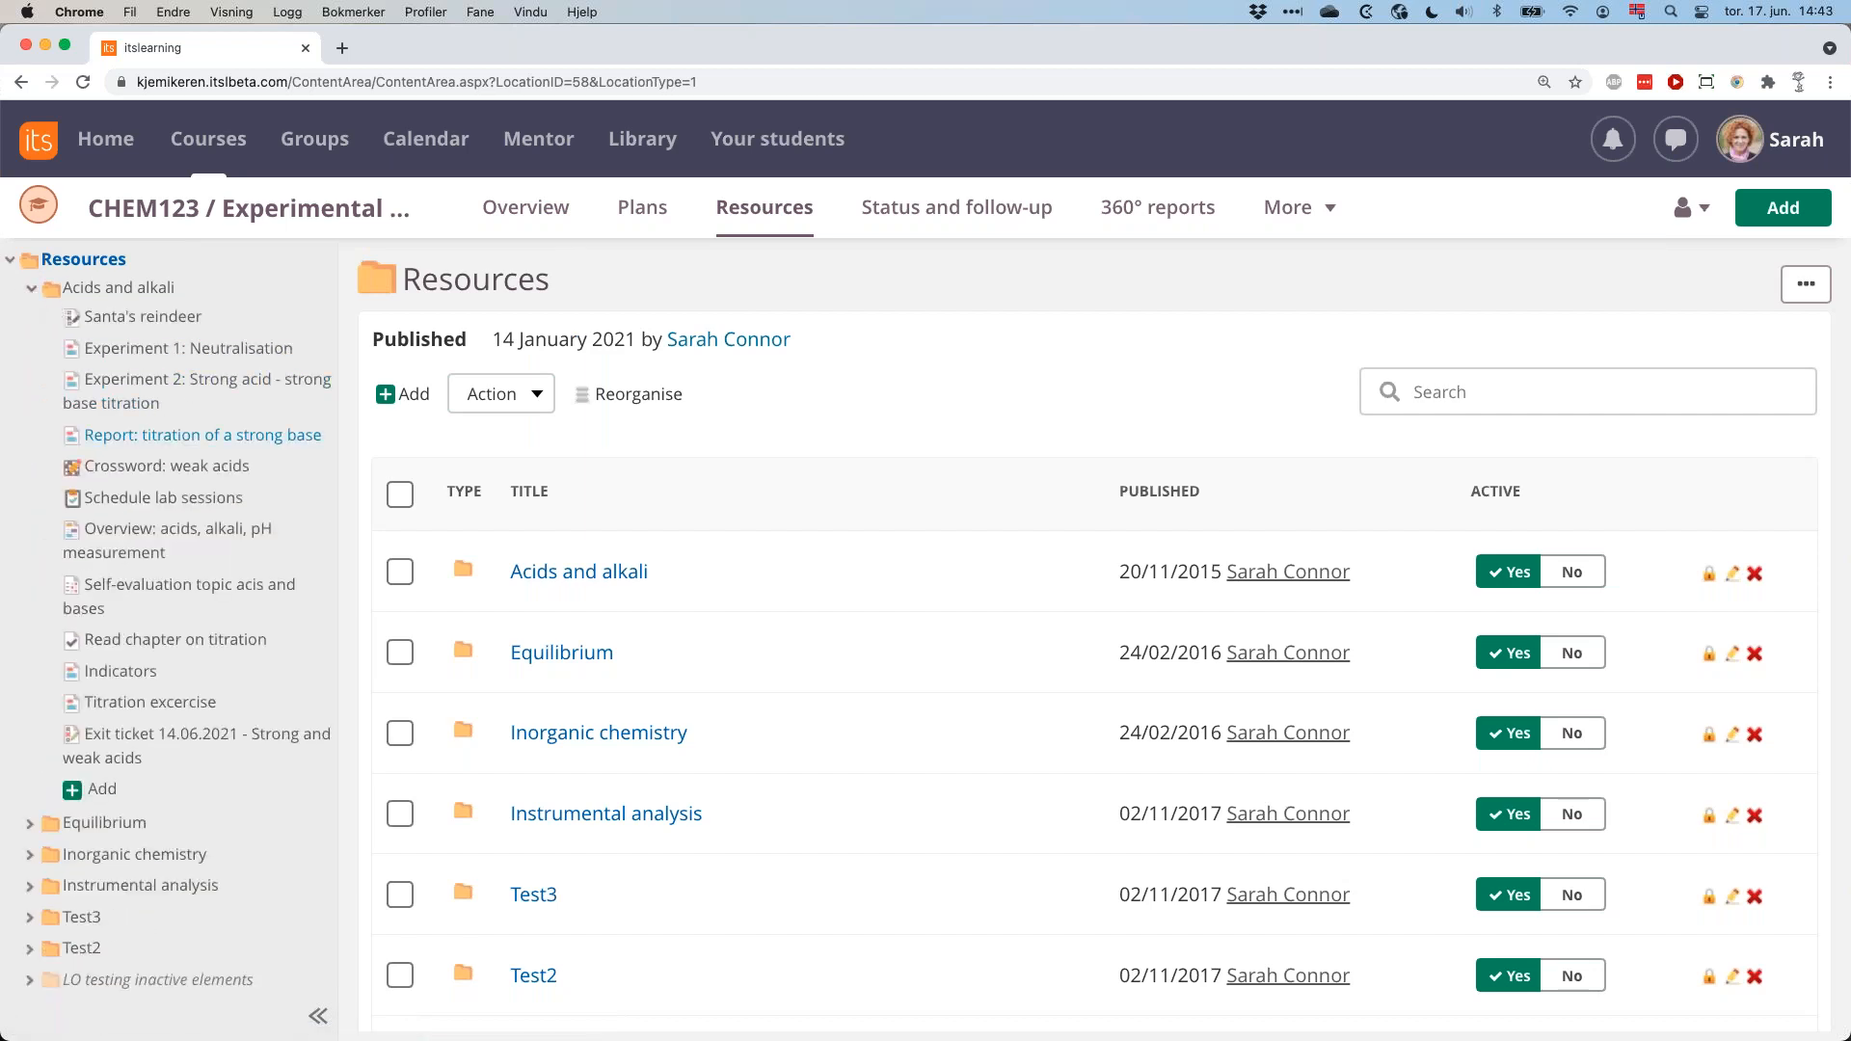
{"action": "left_click", "coordinate": [107, 739]}
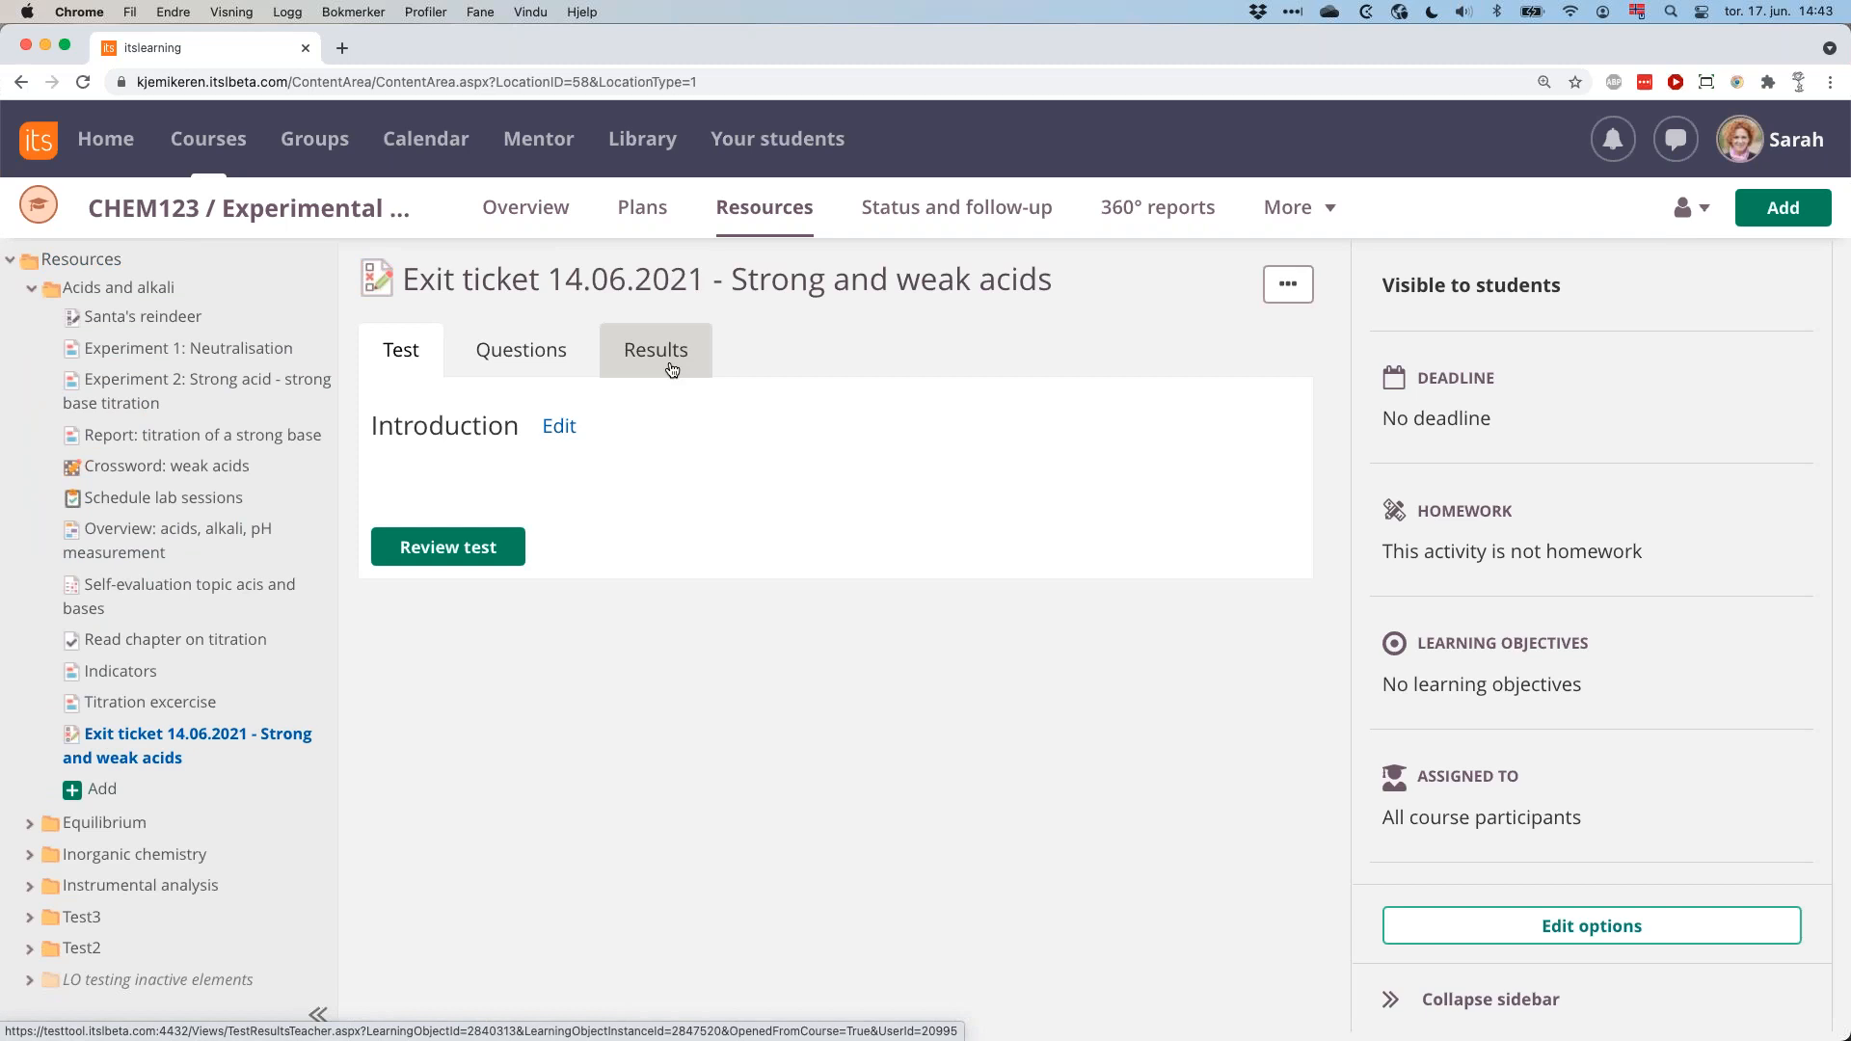
{"action": "left_click", "coordinate": [672, 370]}
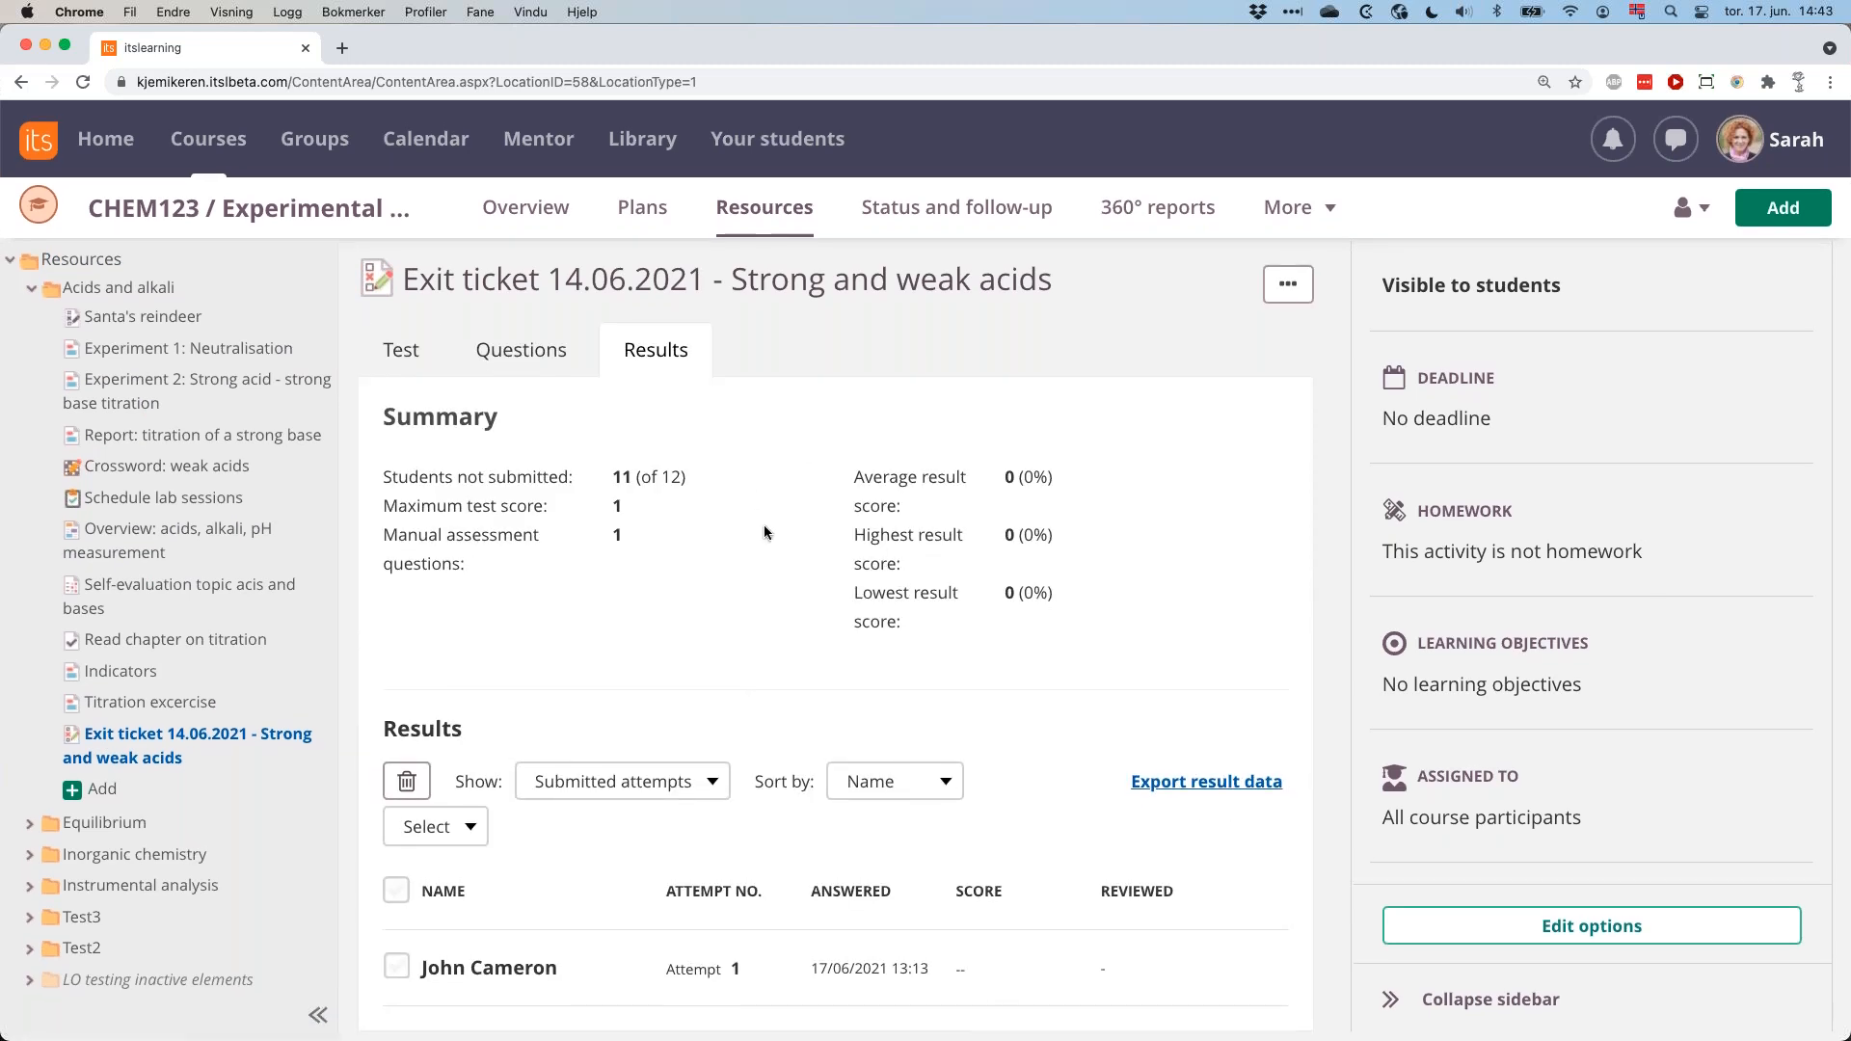
{"action": "scroll", "coordinate": [746, 650], "scroll_direction": "down", "scroll_amount": 2}
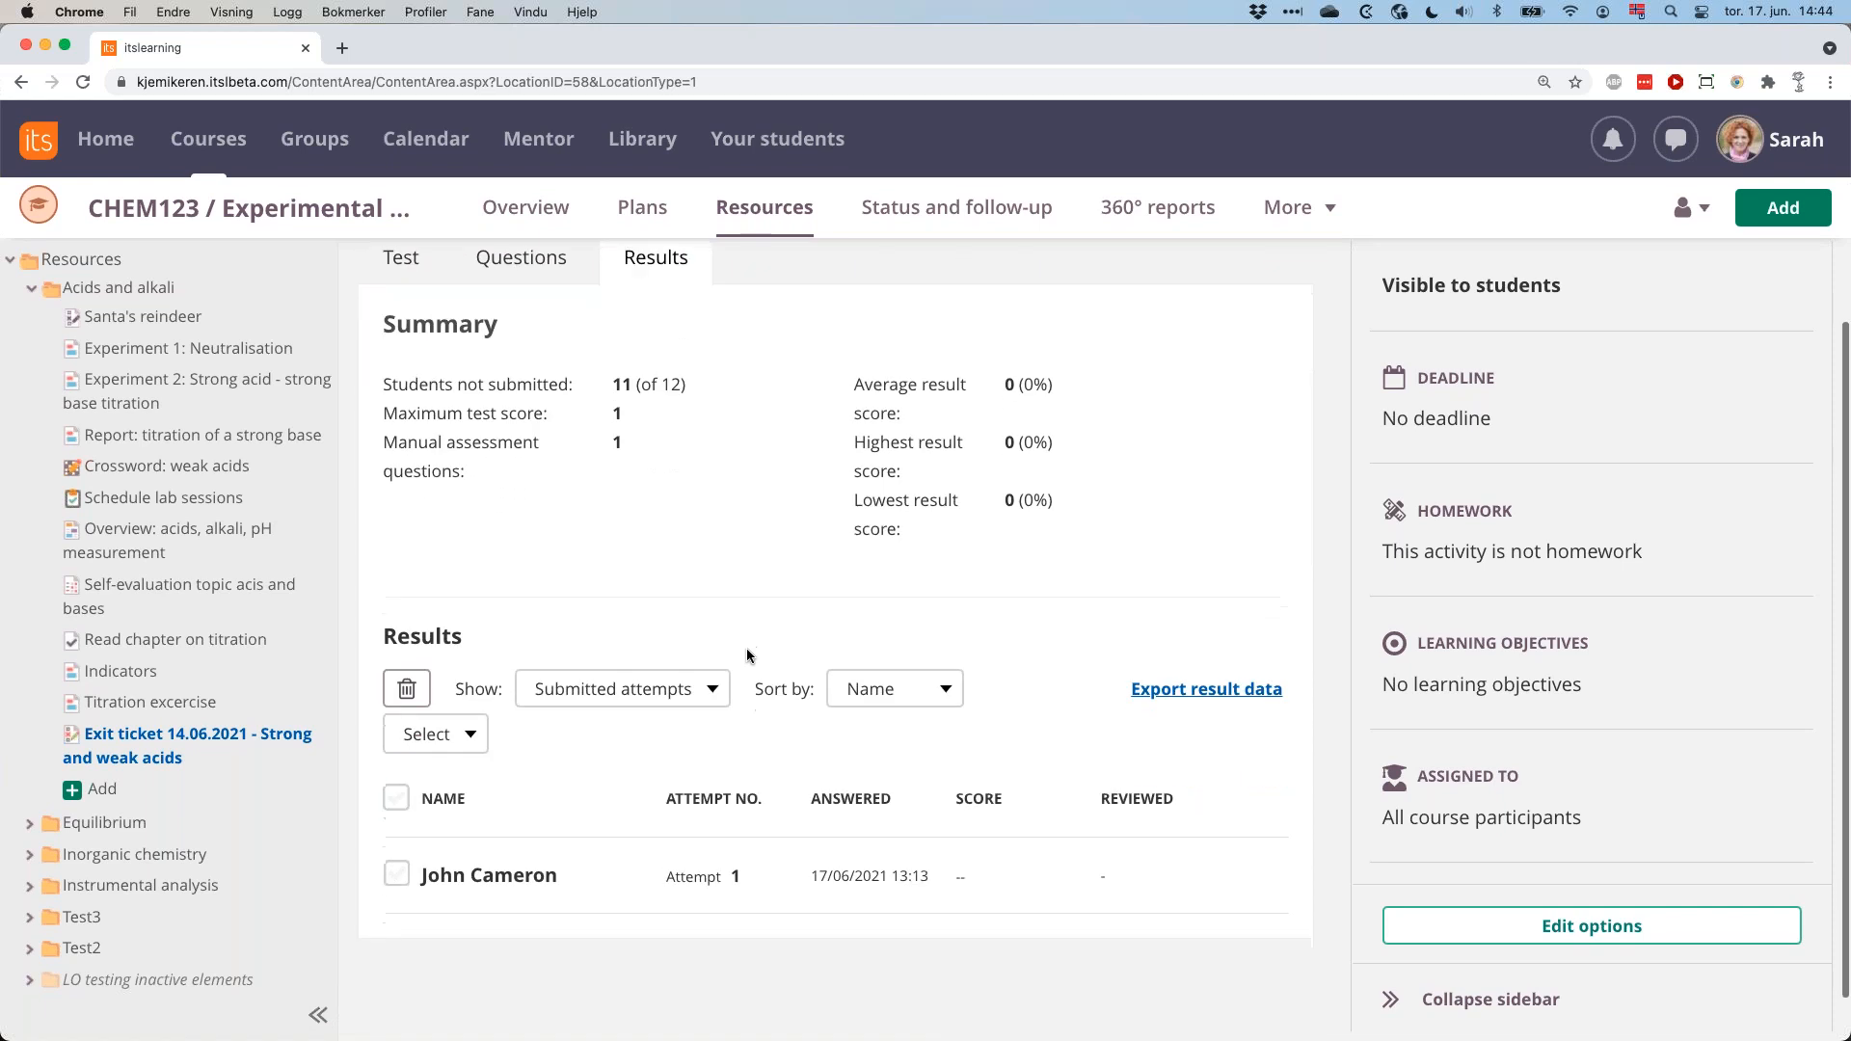
Show the exit ticket's ongoing attempts in the results list, and switch back to its submitted attempts.
{"action": "scroll", "coordinate": [777, 560], "scroll_direction": "down", "scroll_amount": 1}
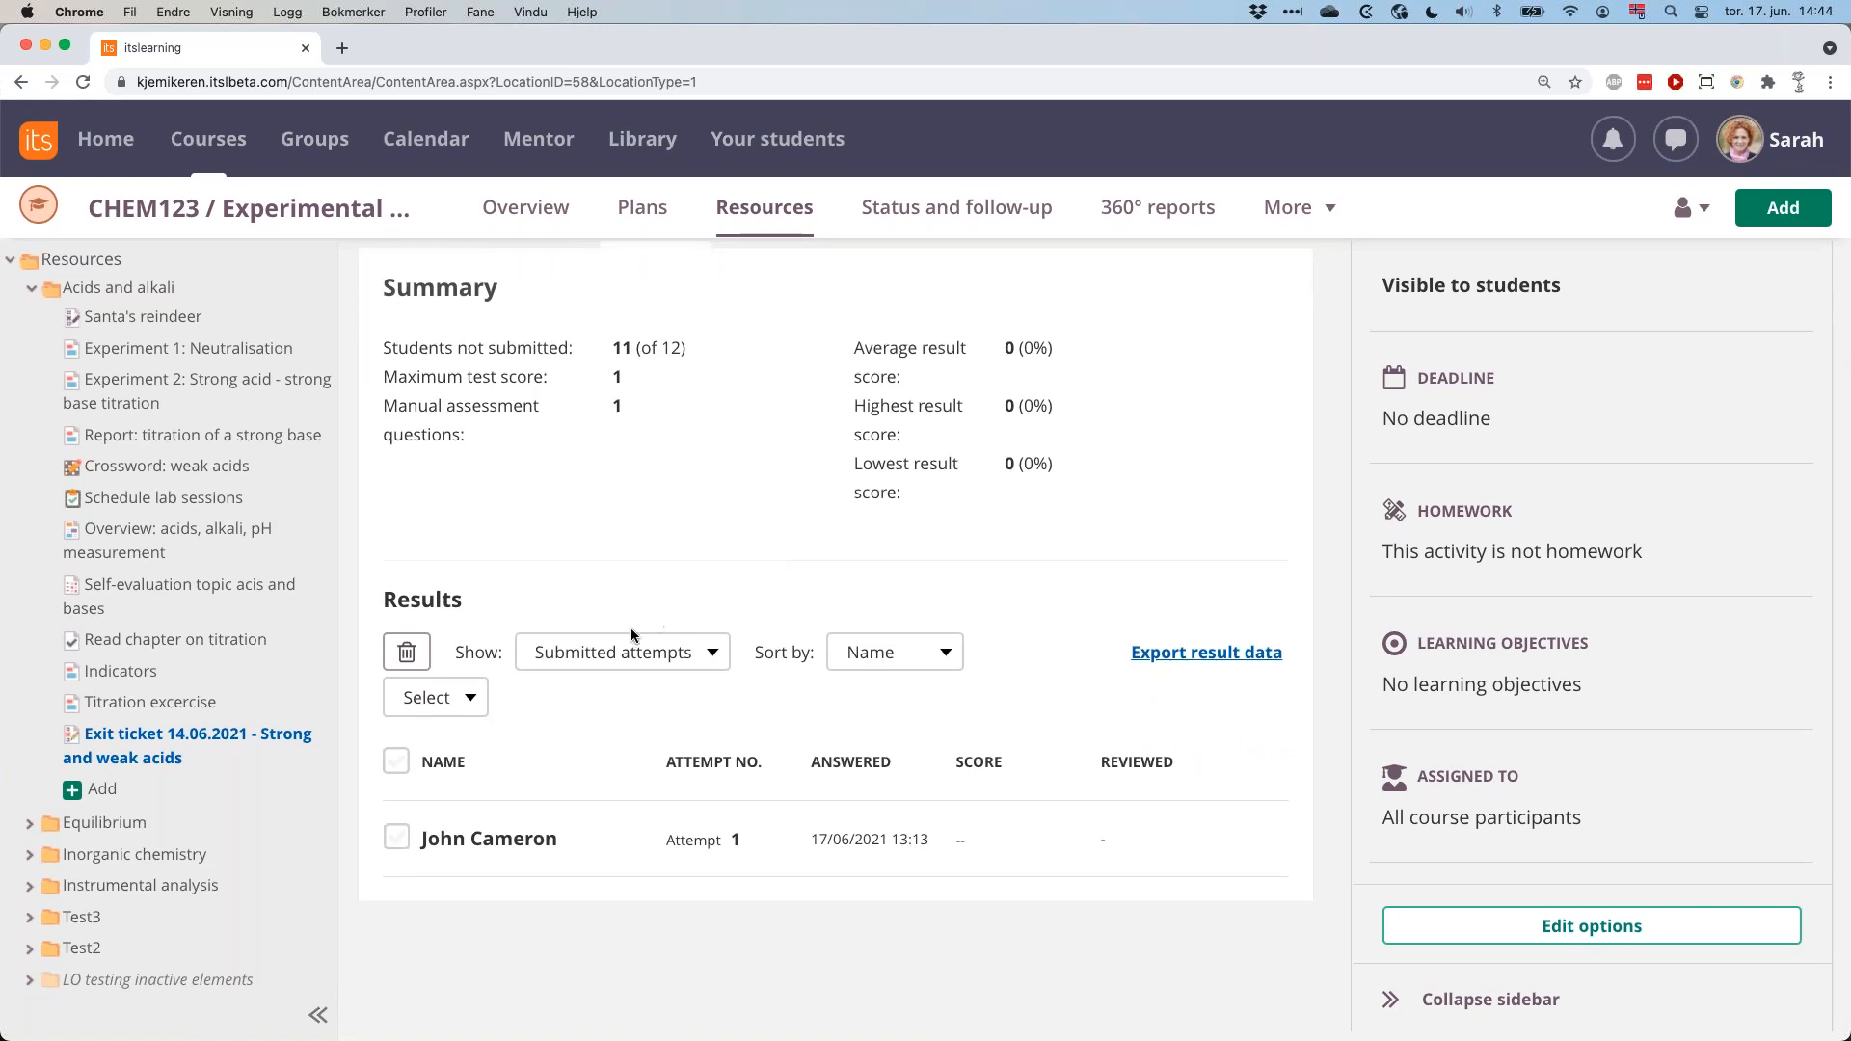
{"action": "left_click", "coordinate": [696, 658]}
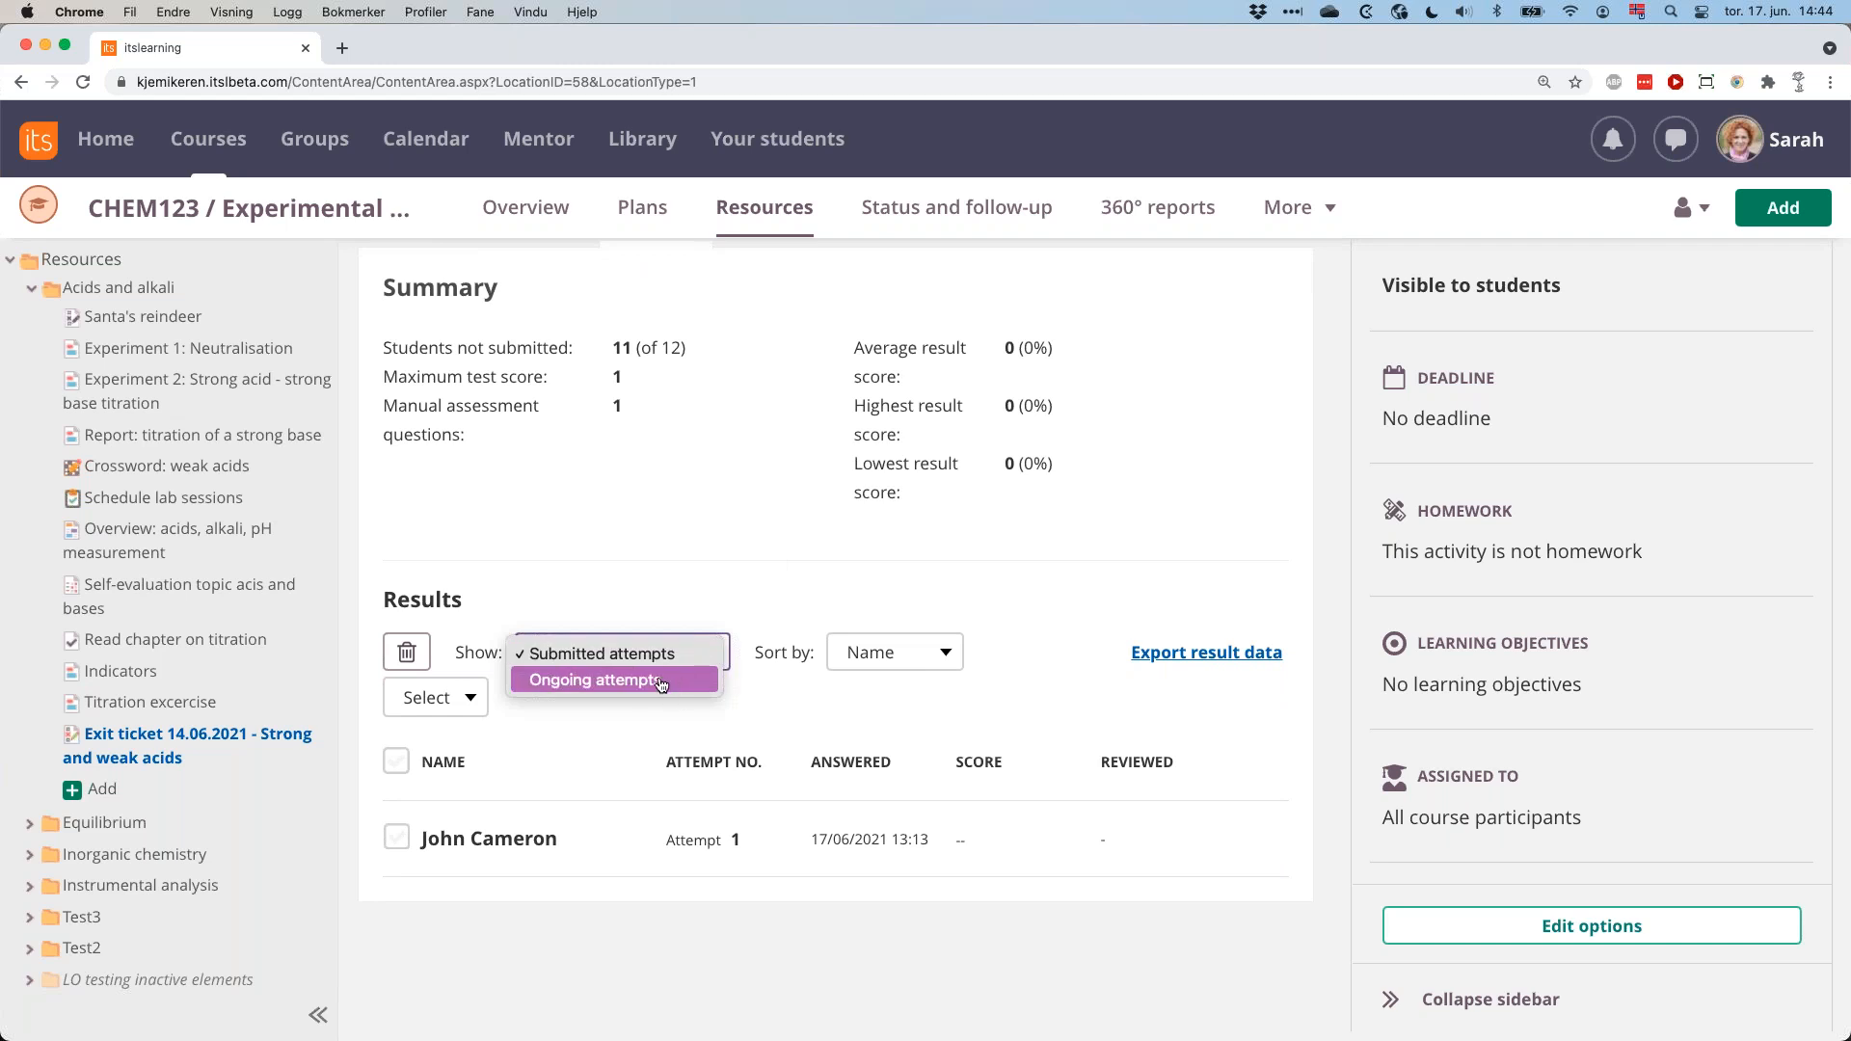
{"action": "left_click", "coordinate": [673, 682]}
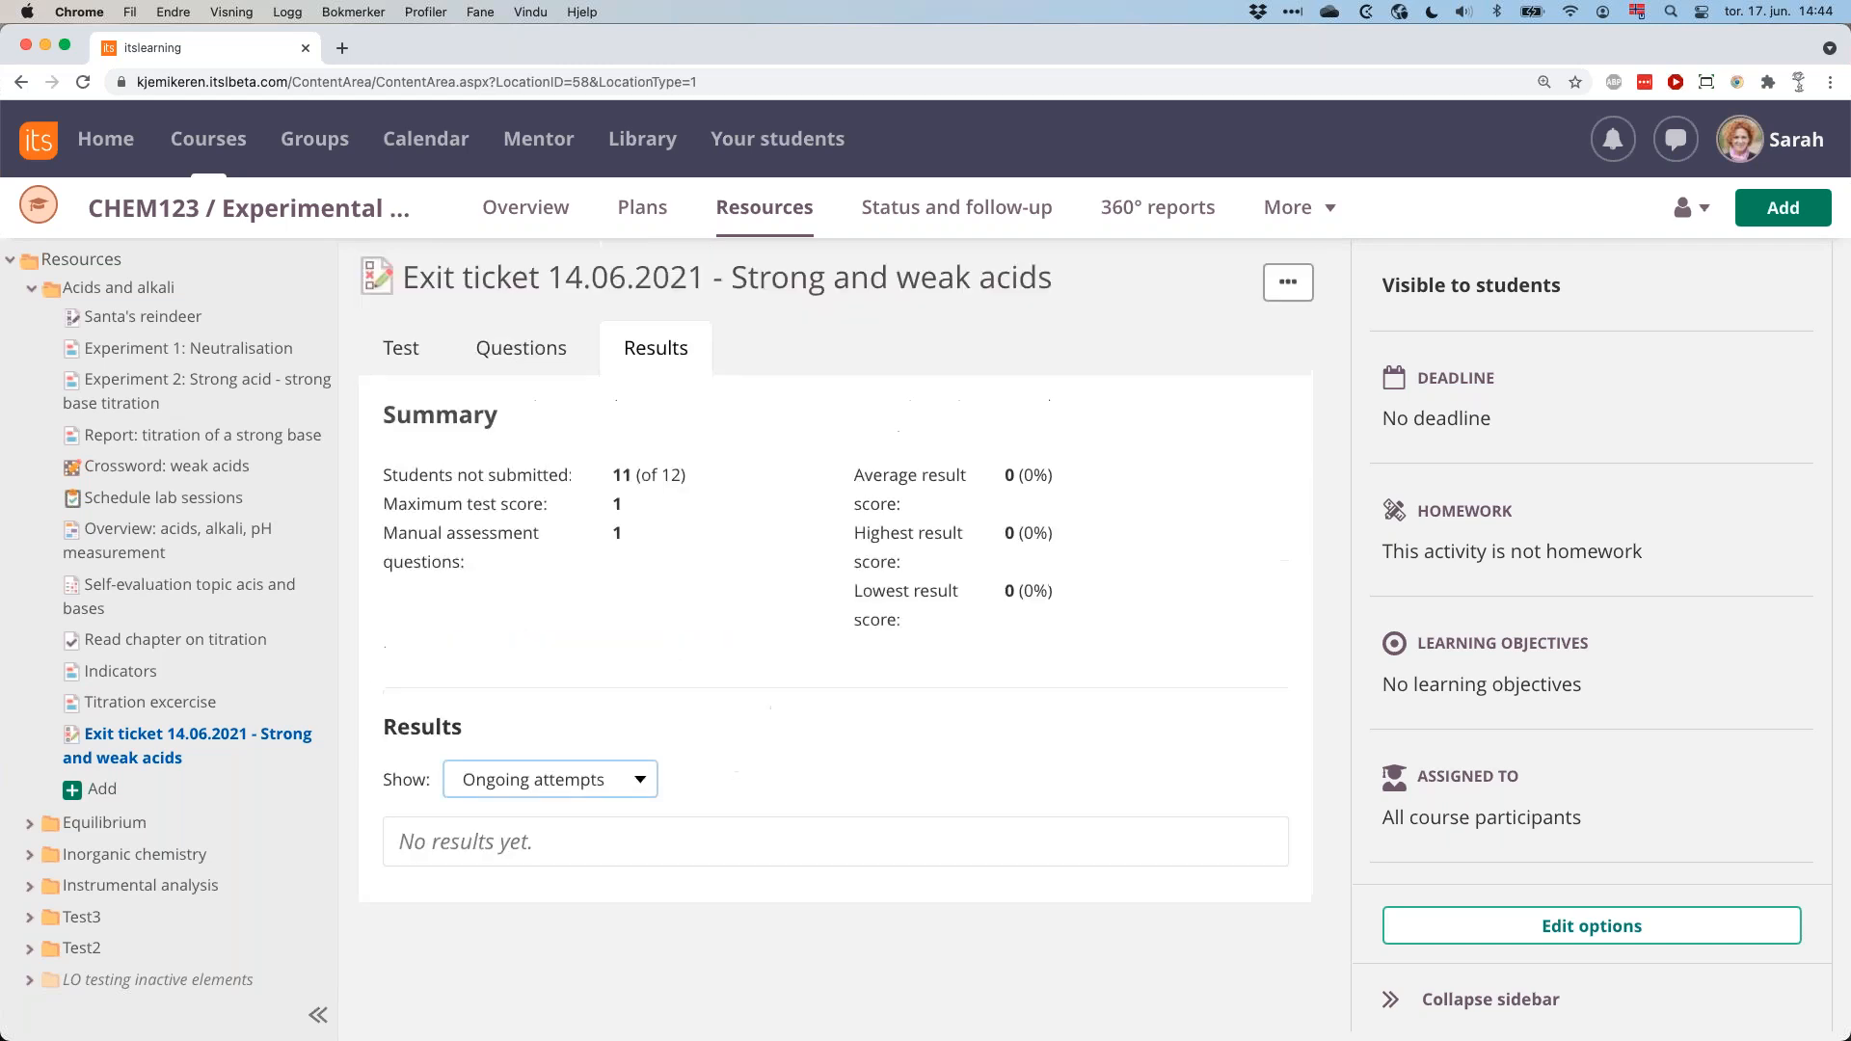
{"action": "left_click", "coordinate": [646, 782]}
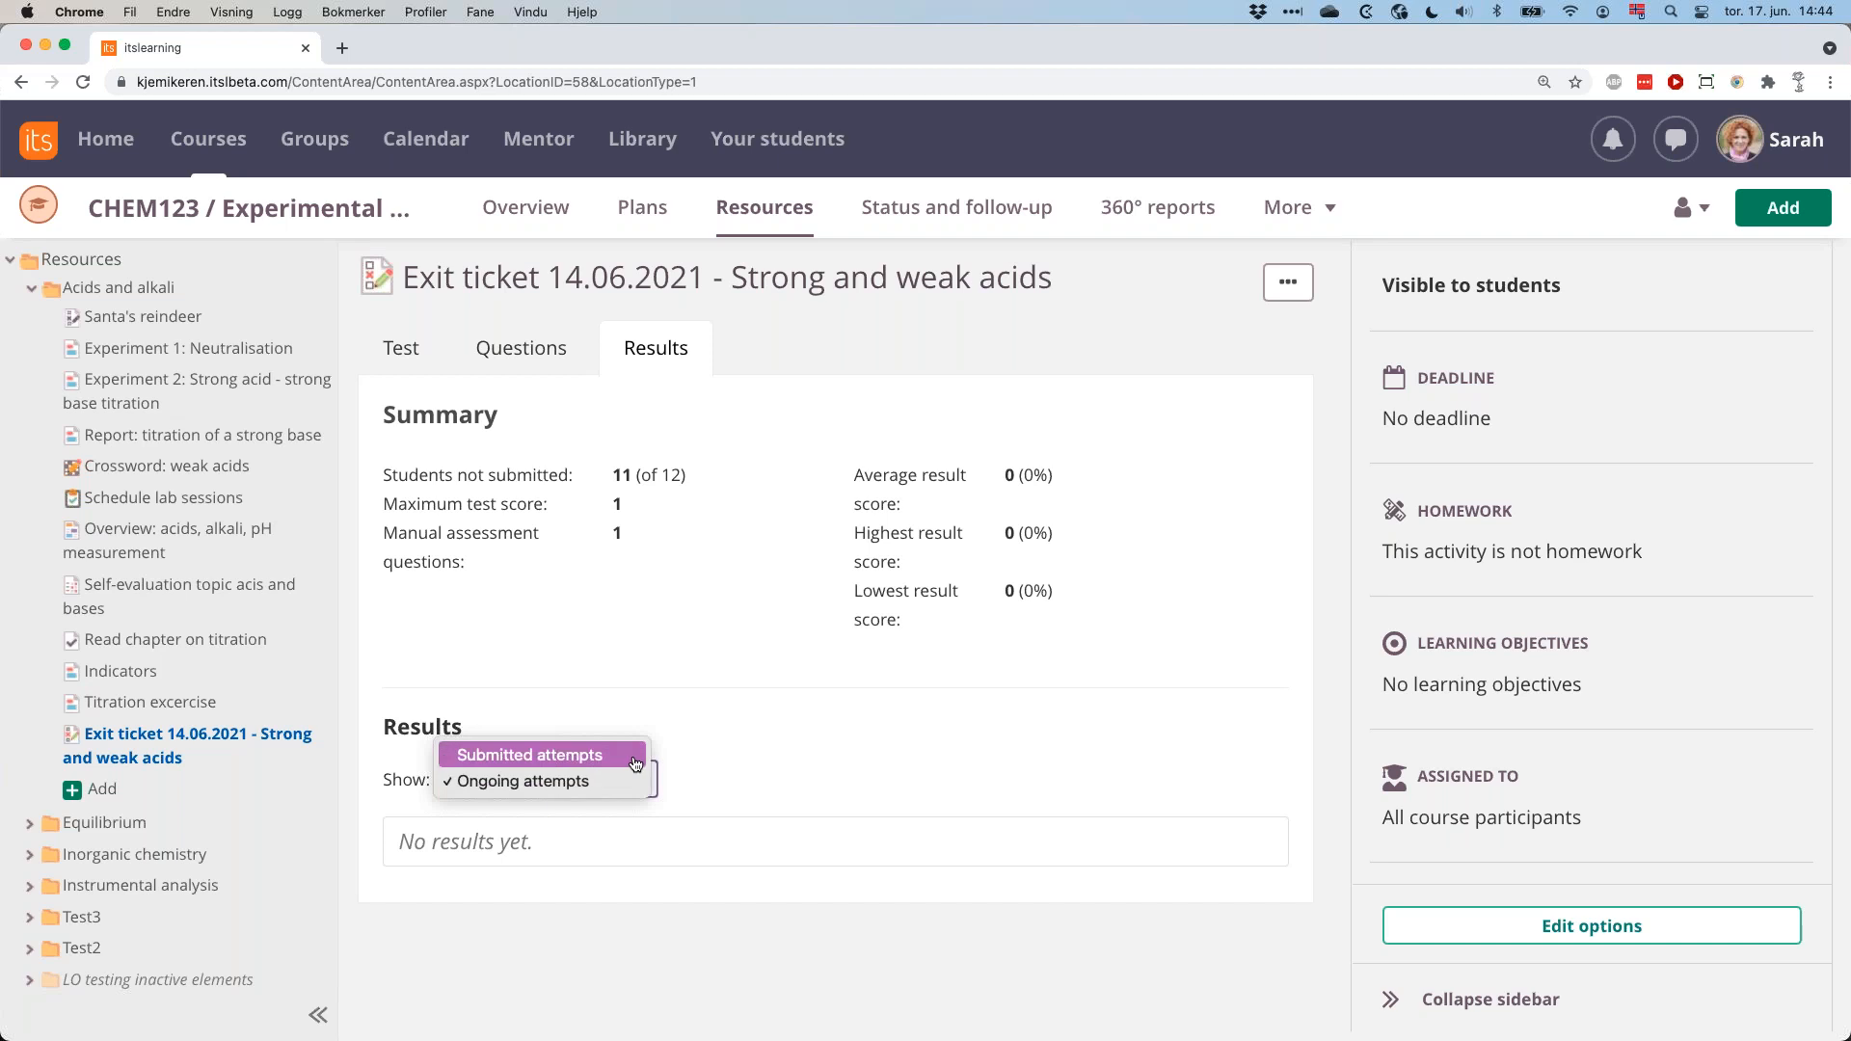
{"action": "left_click", "coordinate": [634, 764]}
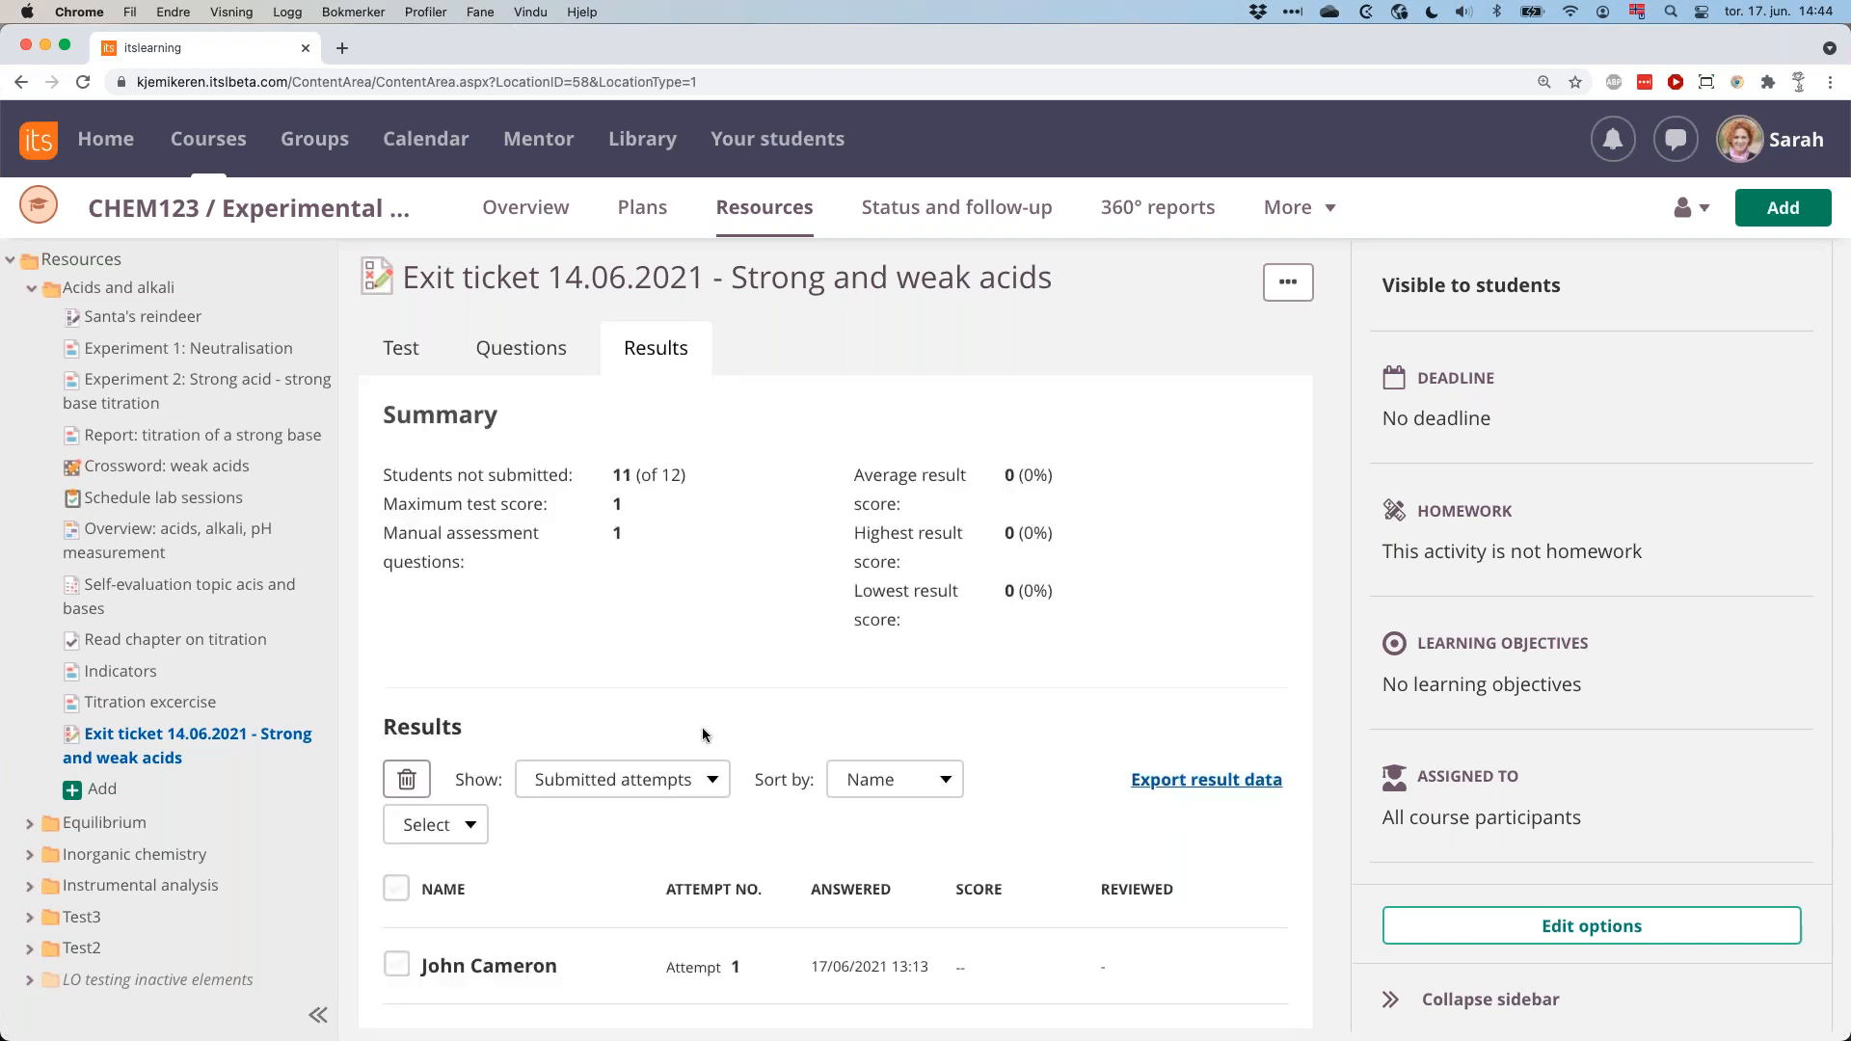
Open the student's submitted attempt and display the full answer to question 1 about strong and weak acids.
{"action": "scroll", "coordinate": [702, 731], "scroll_direction": "down", "scroll_amount": 3}
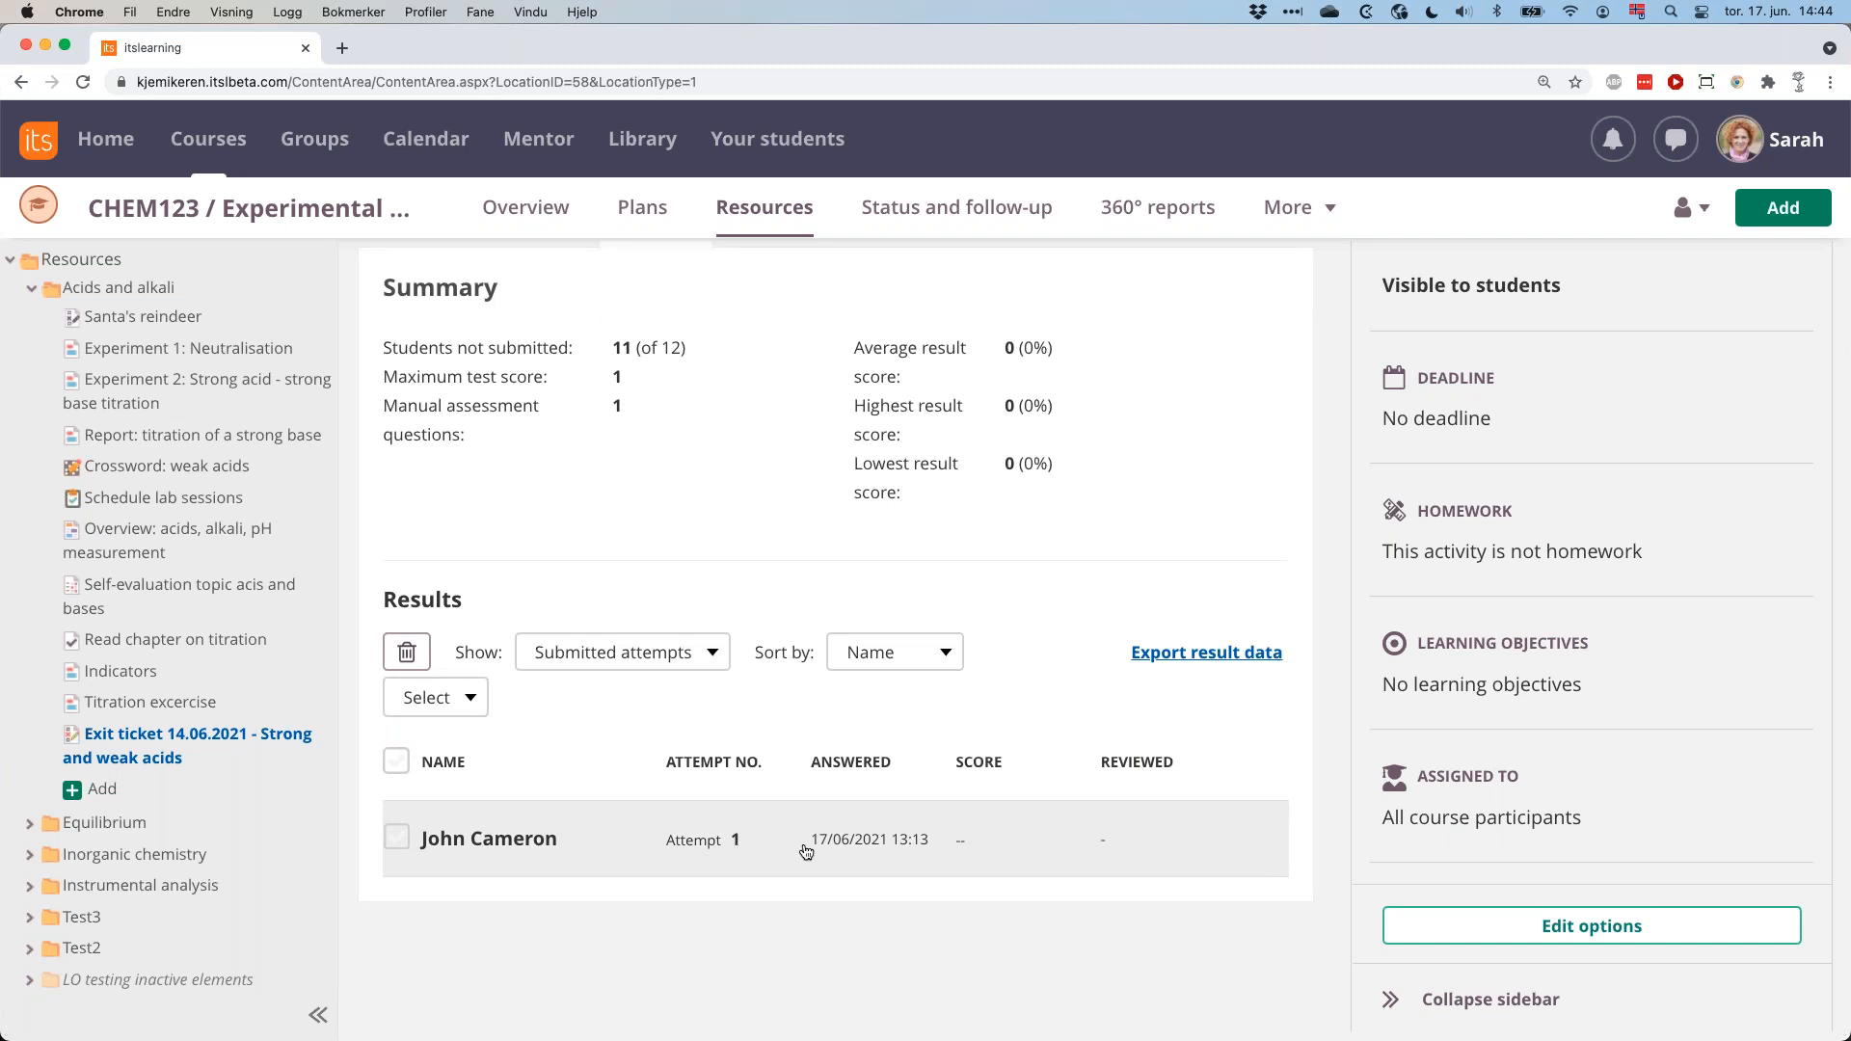
{"action": "left_click", "coordinate": [762, 846]}
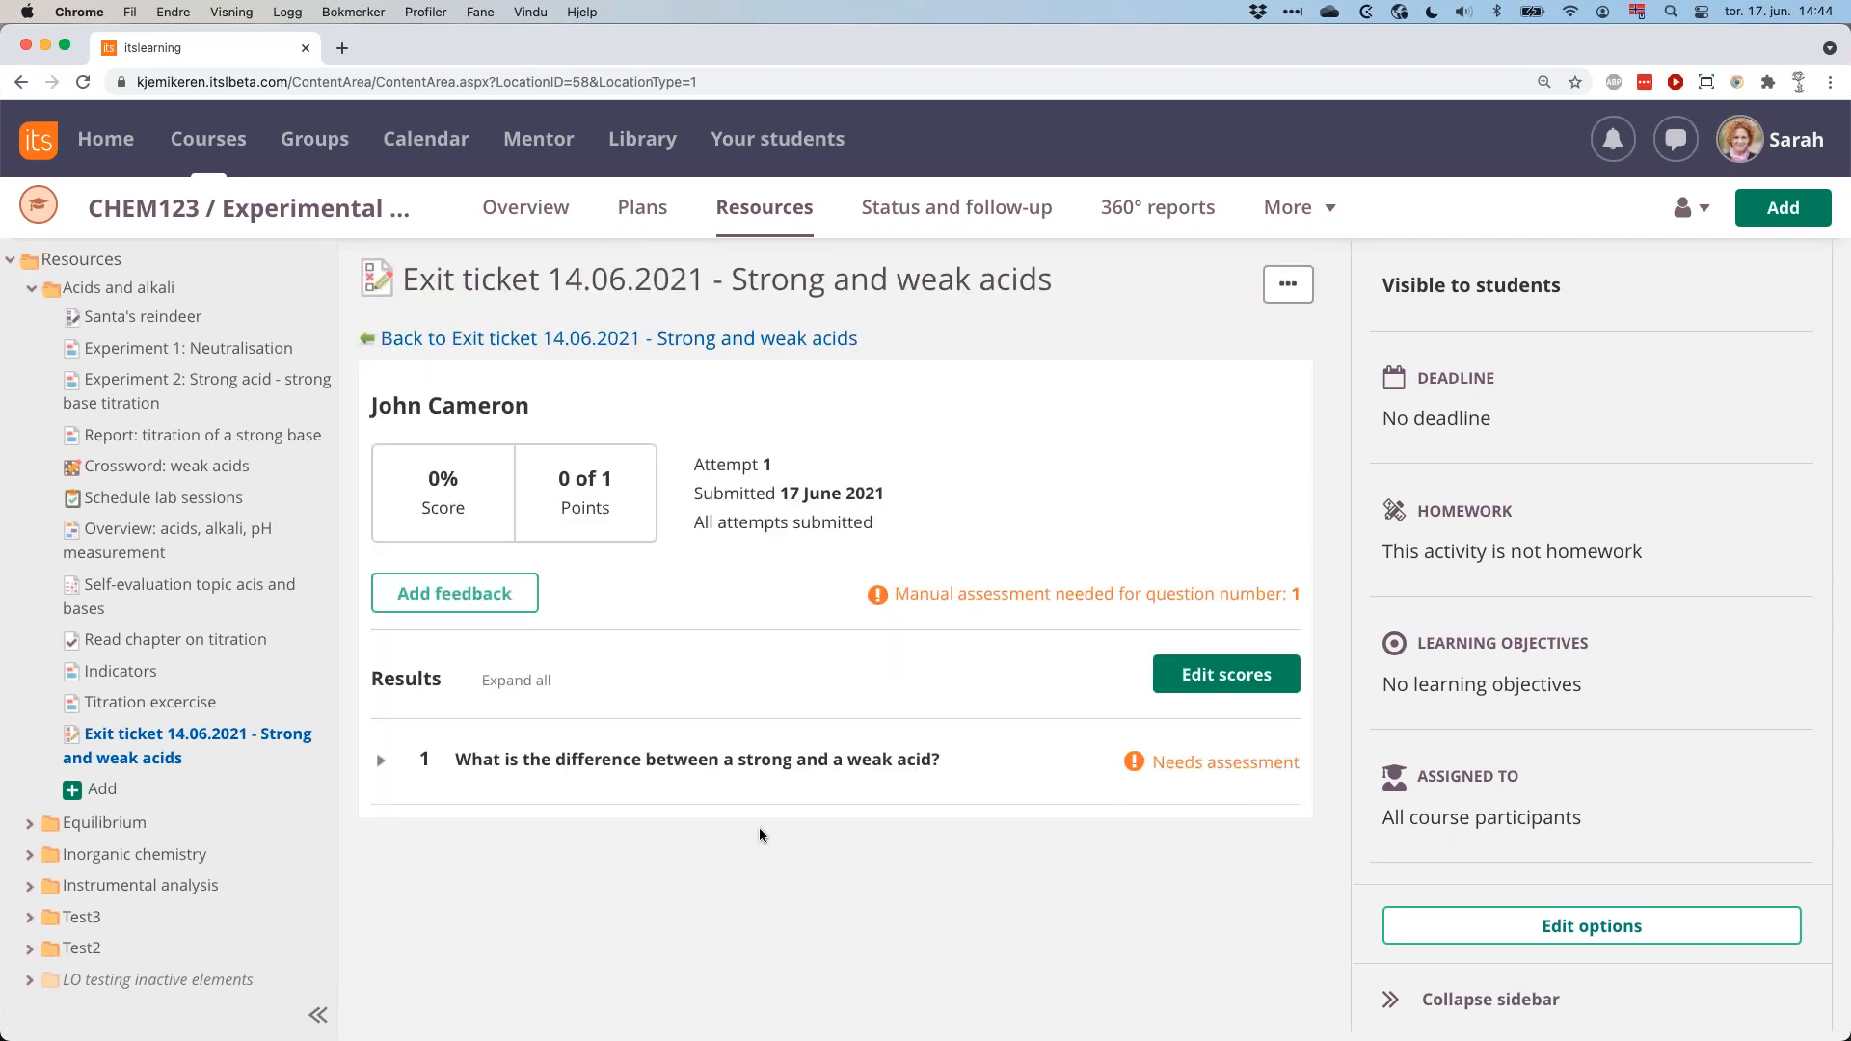
{"action": "left_click", "coordinate": [772, 760]}
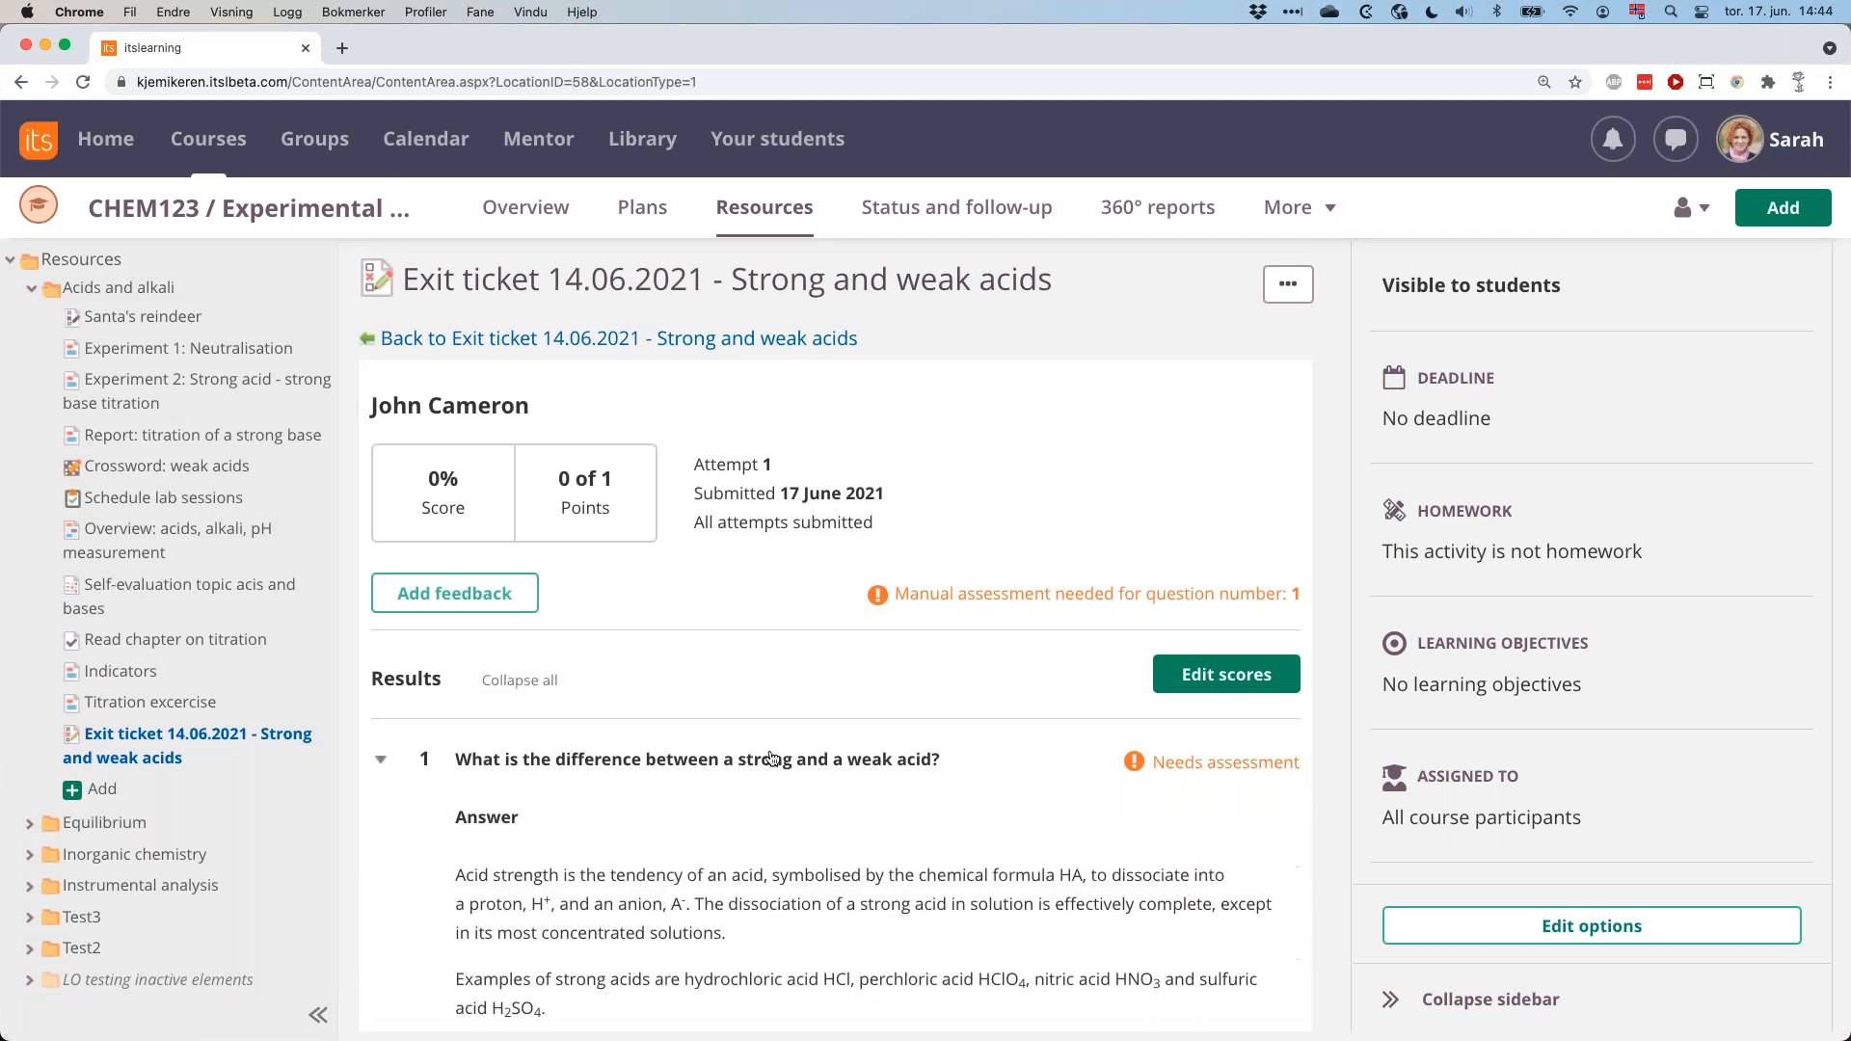
{"action": "scroll", "coordinate": [772, 760], "scroll_direction": "down", "scroll_amount": 5}
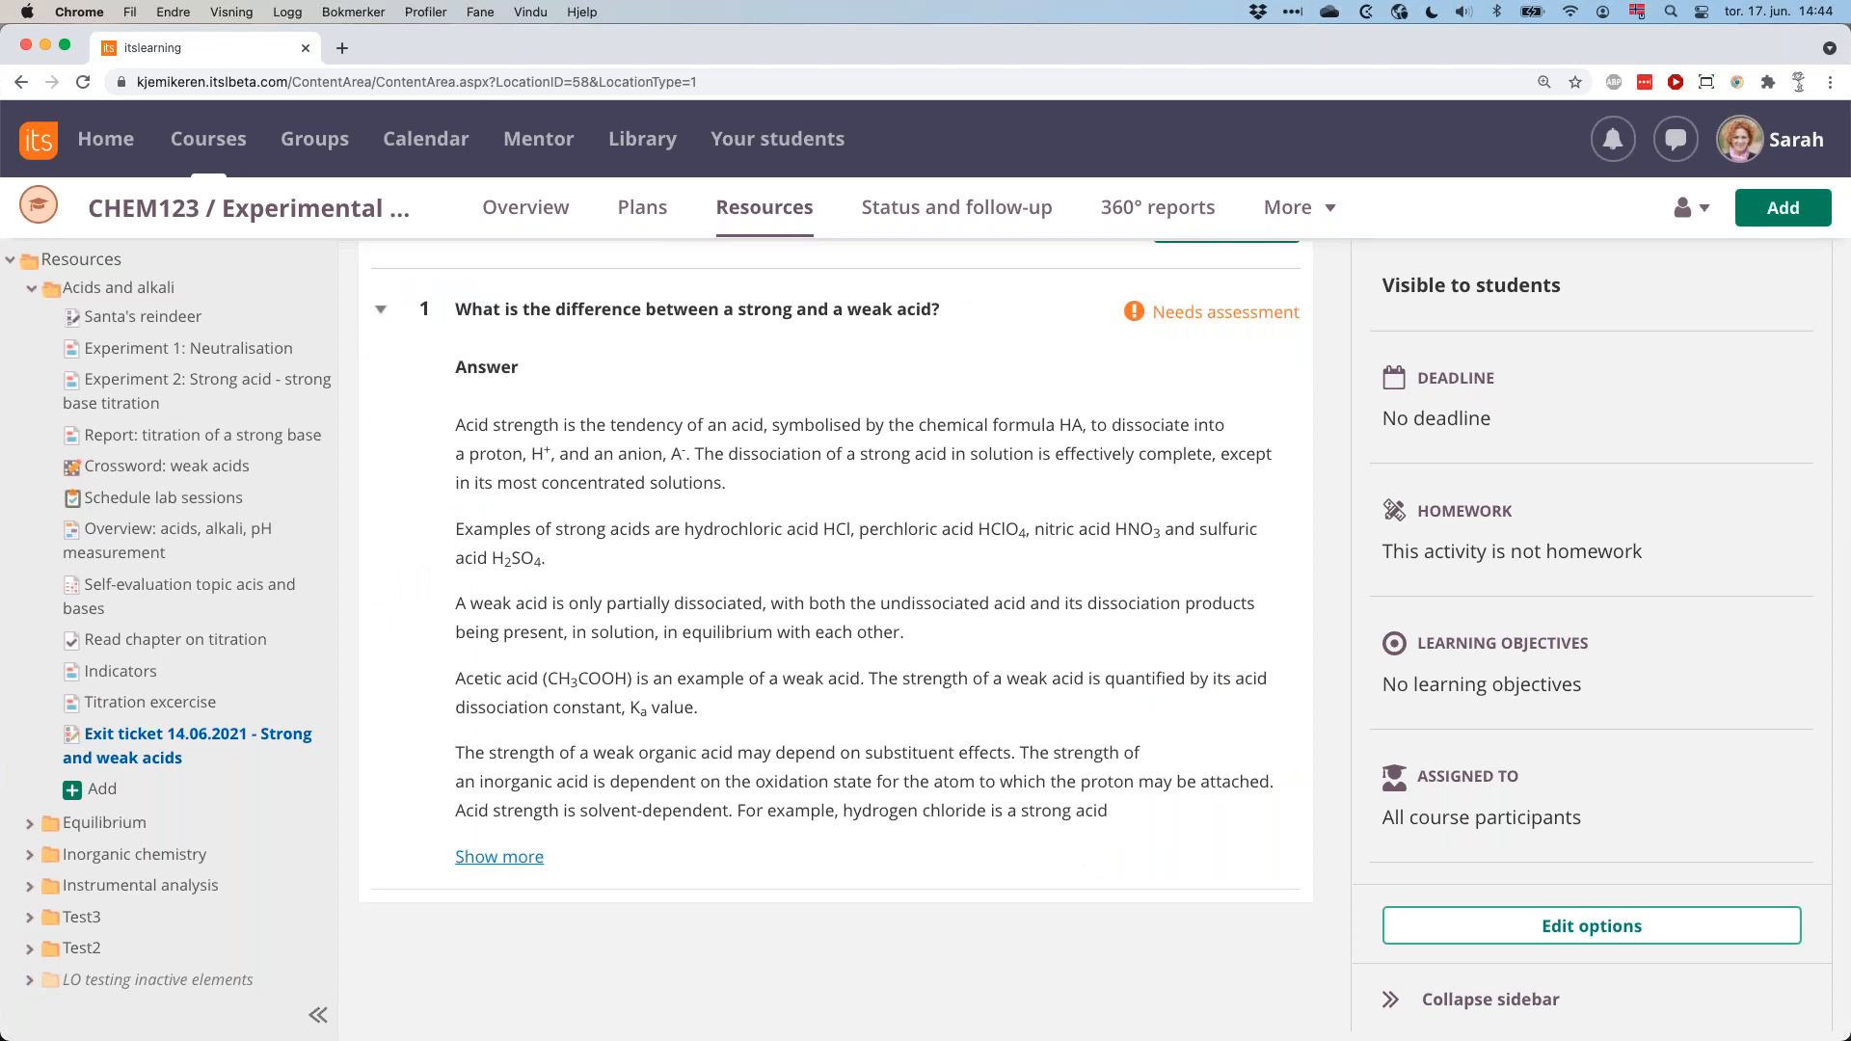
{"action": "left_click", "coordinate": [500, 857]}
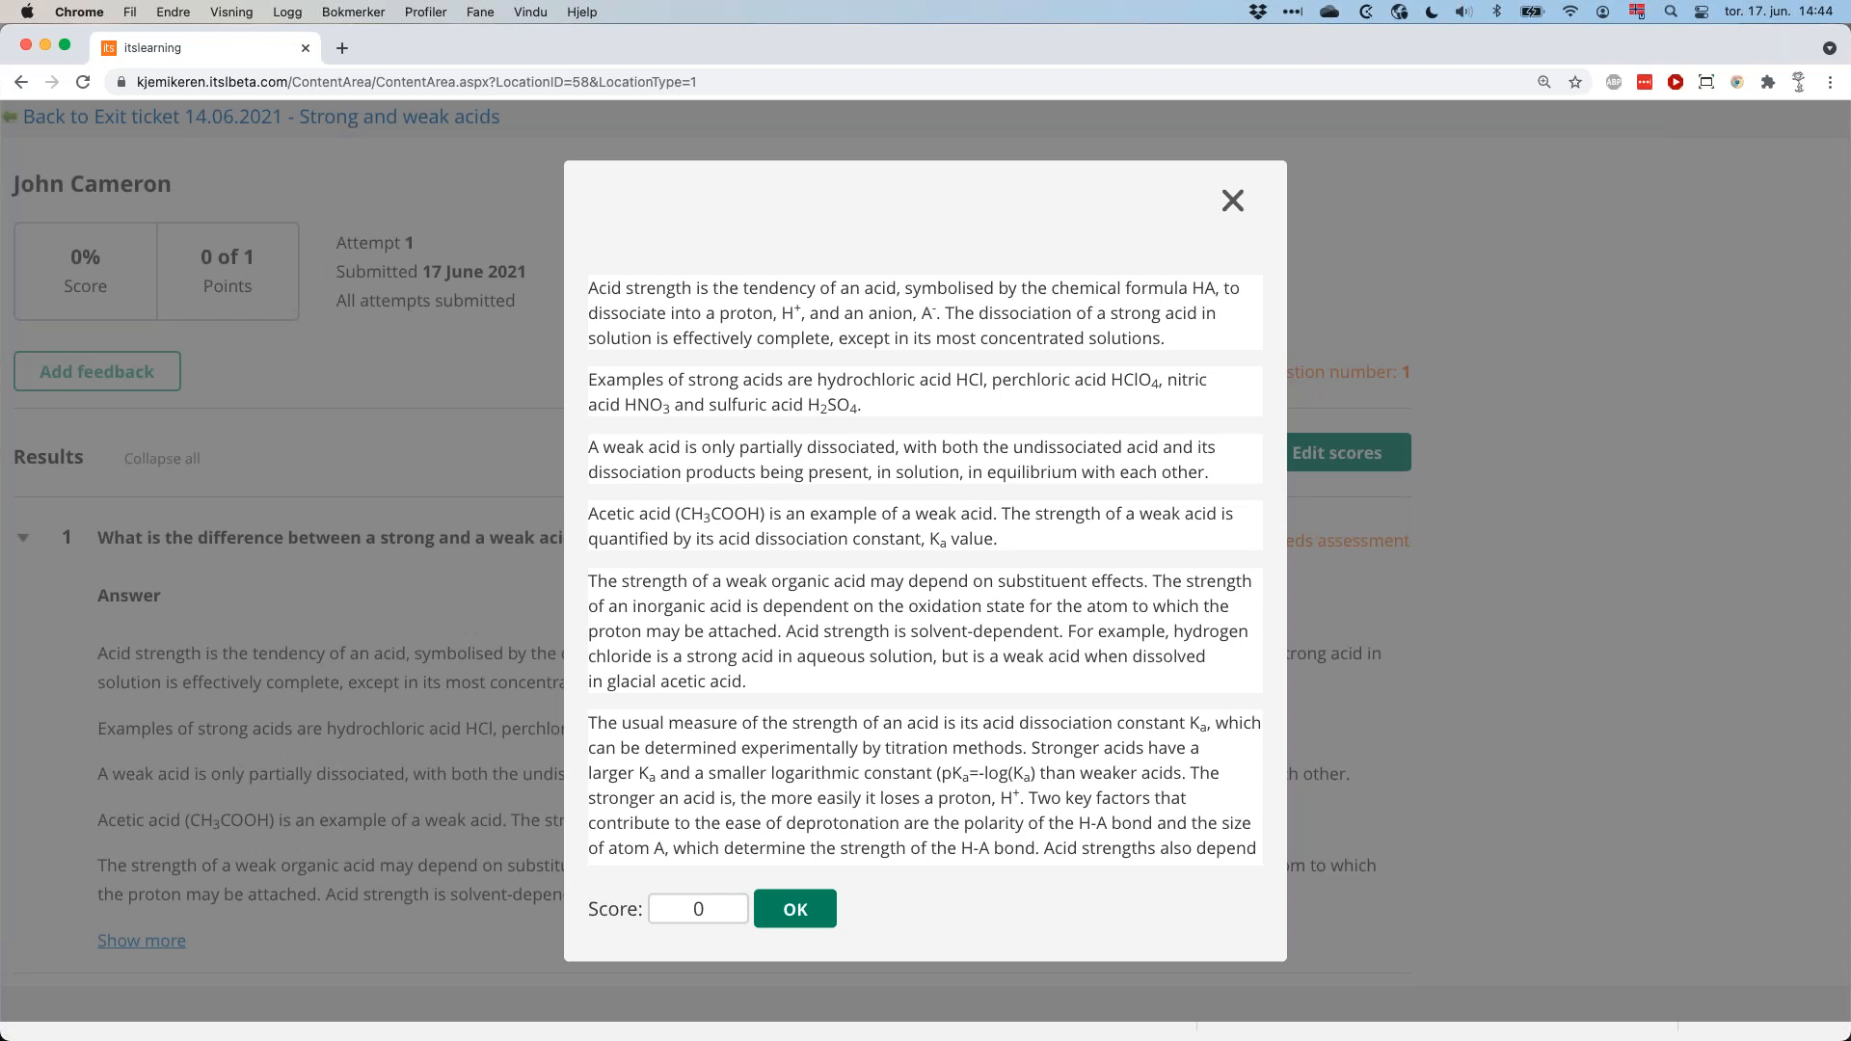
Give the student's answer to question 1 a score of 1.
{"action": "left_click", "coordinate": [704, 910]}
{"action": "key", "text": "BackSpace"}
{"action": "type", "text": "4"}
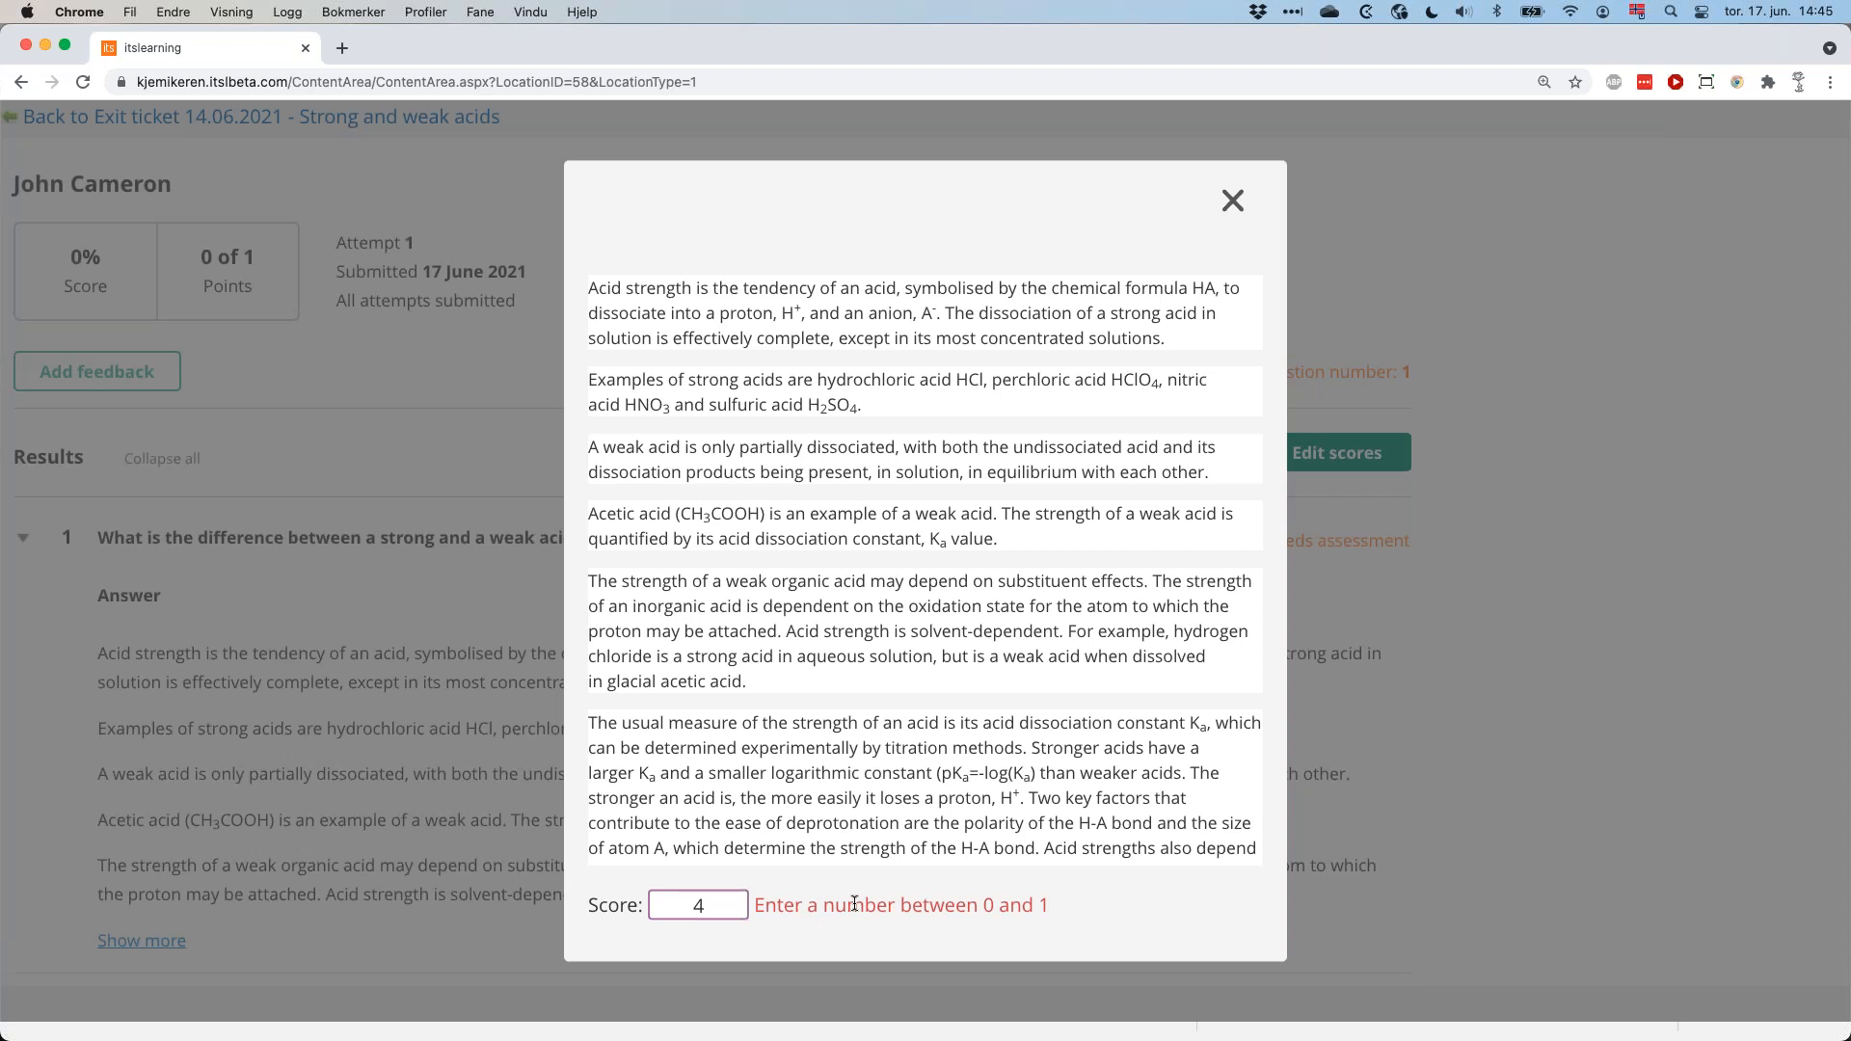
{"action": "key", "text": "BackSpace"}
{"action": "type", "text": "1"}
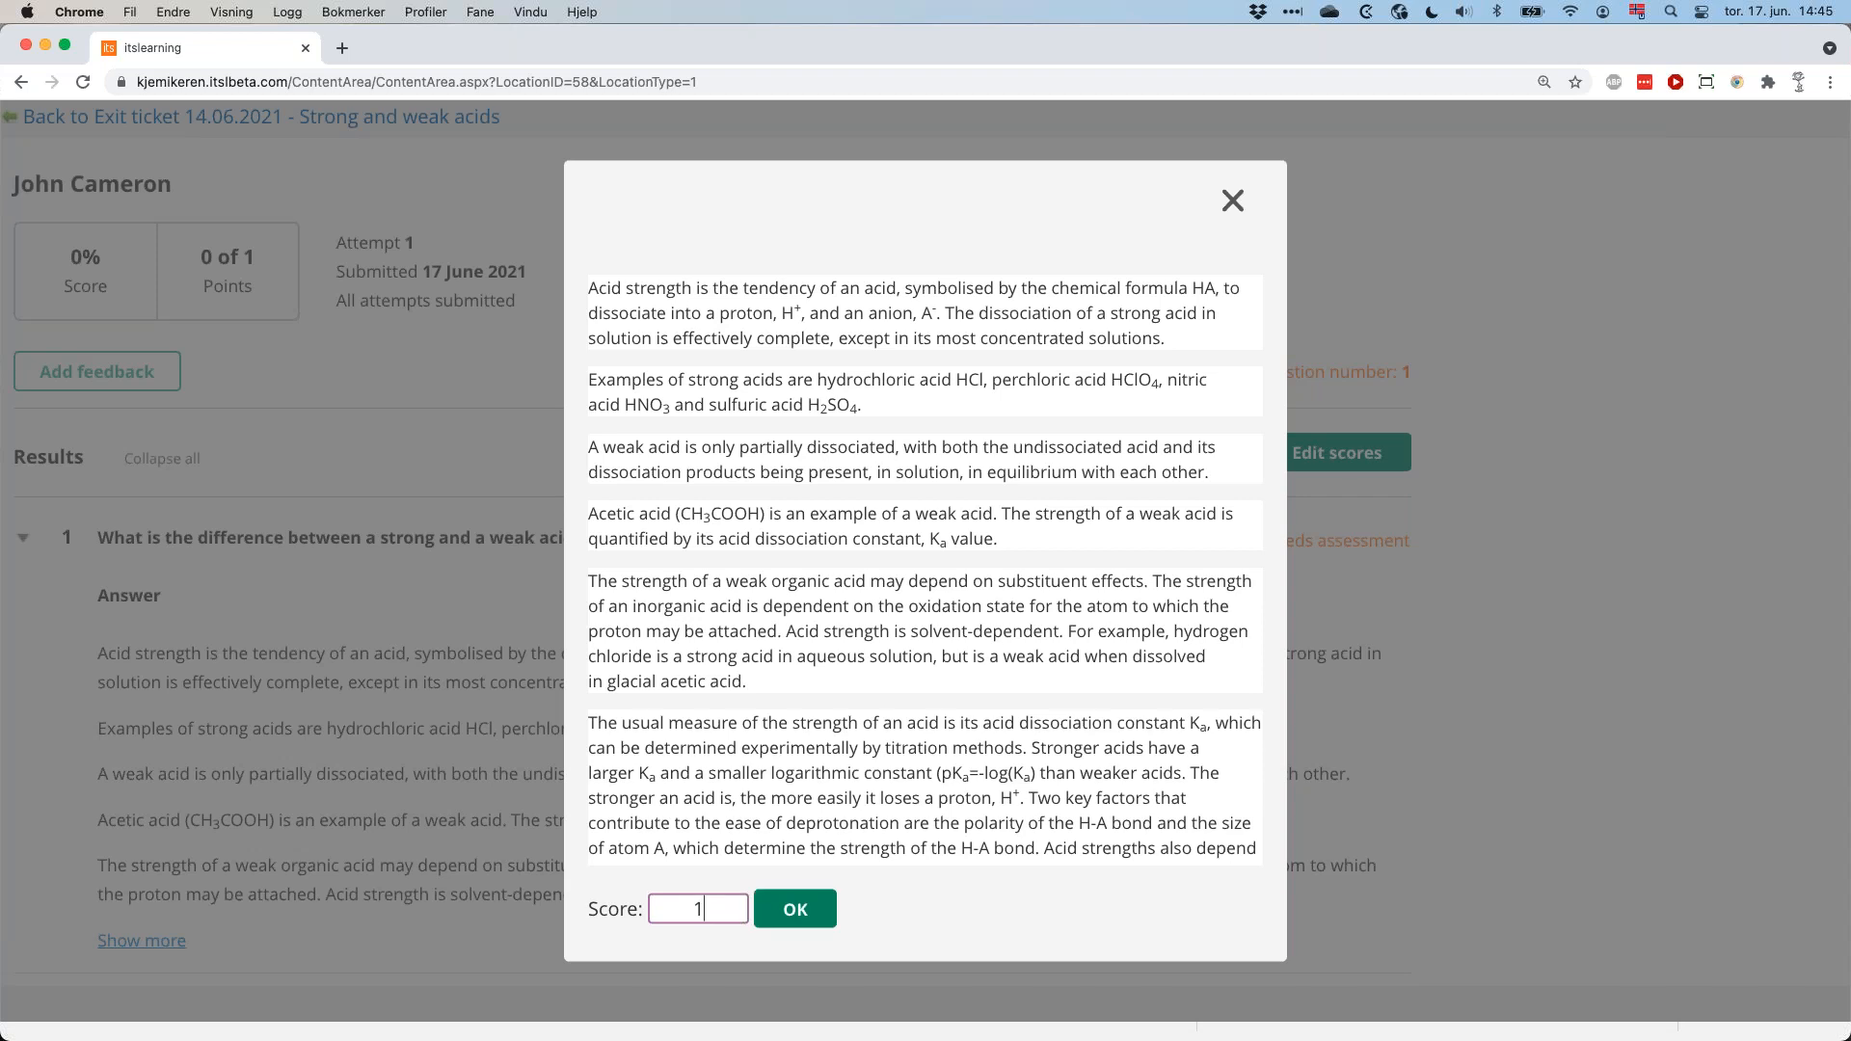
{"action": "left_click", "coordinate": [806, 910]}
Add the feedback "This looks a lot like the text on Wikipedia..." to the attempt and send the scores to the student.
{"action": "scroll", "coordinate": [882, 820], "scroll_direction": "down", "scroll_amount": 1}
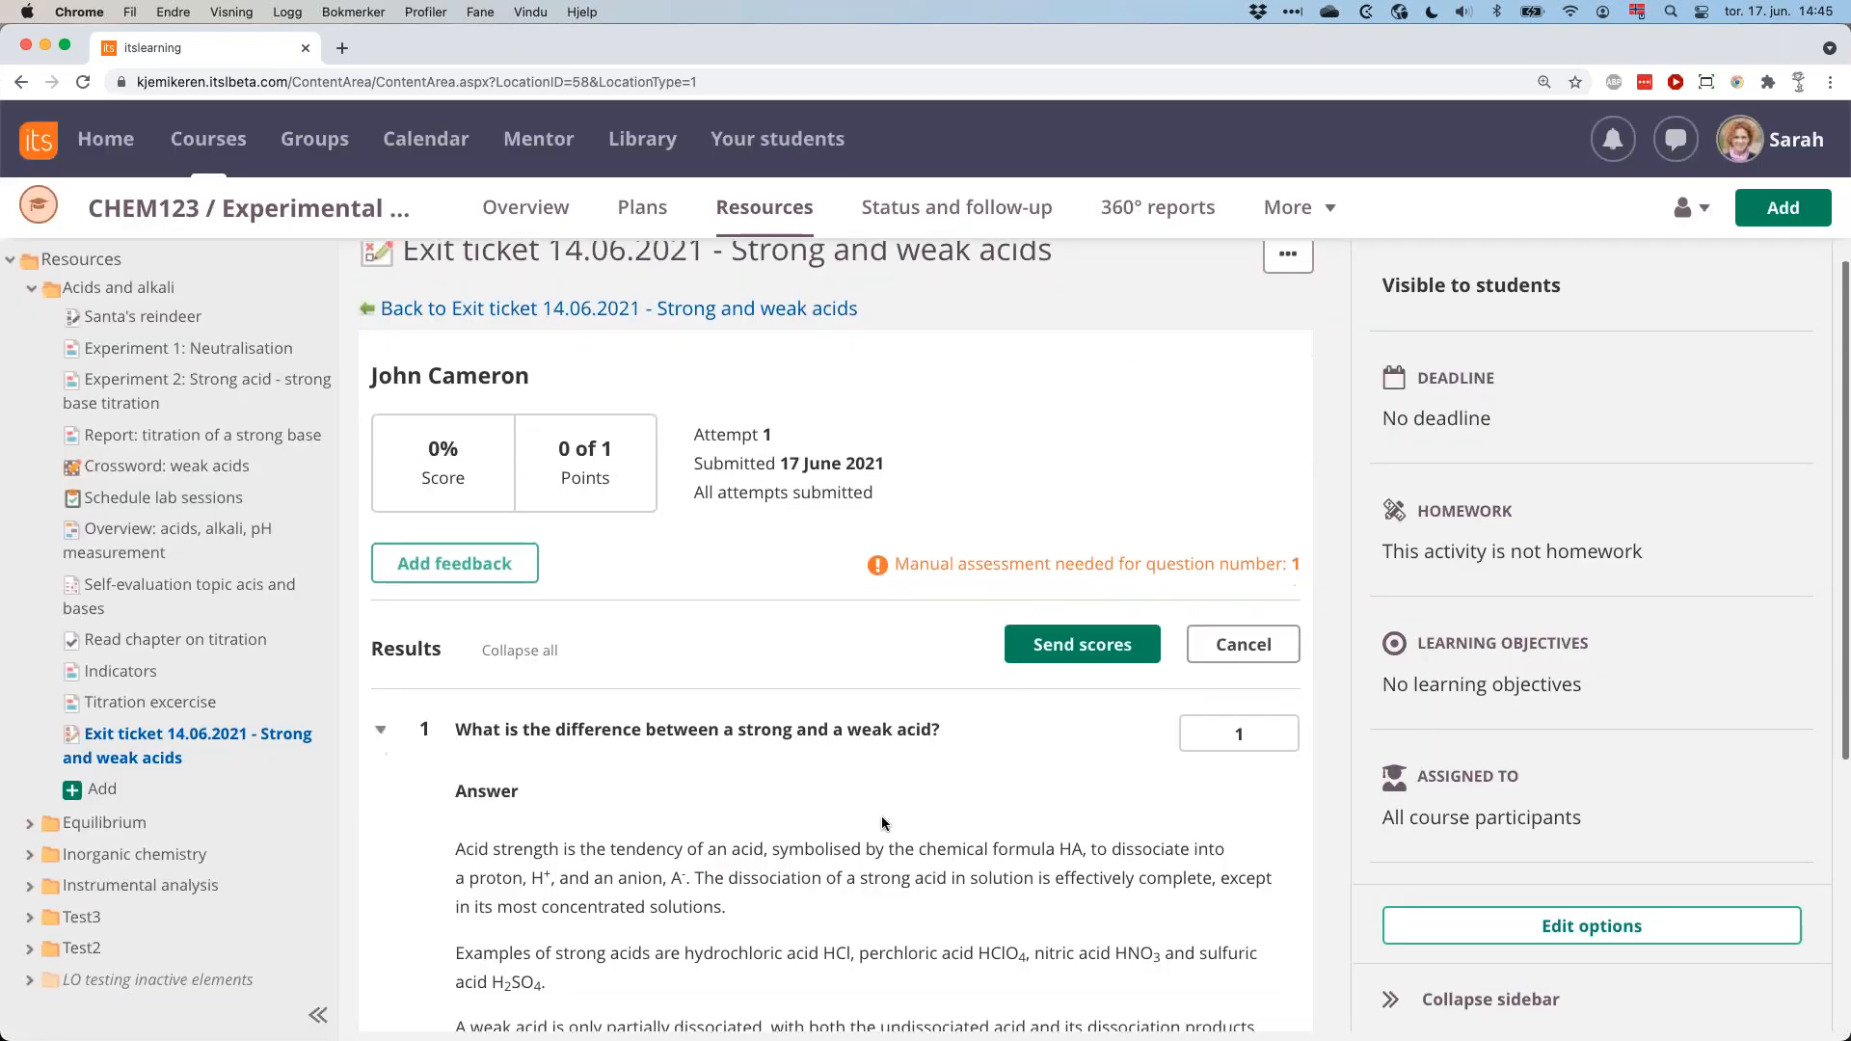
{"action": "left_click", "coordinate": [489, 545]}
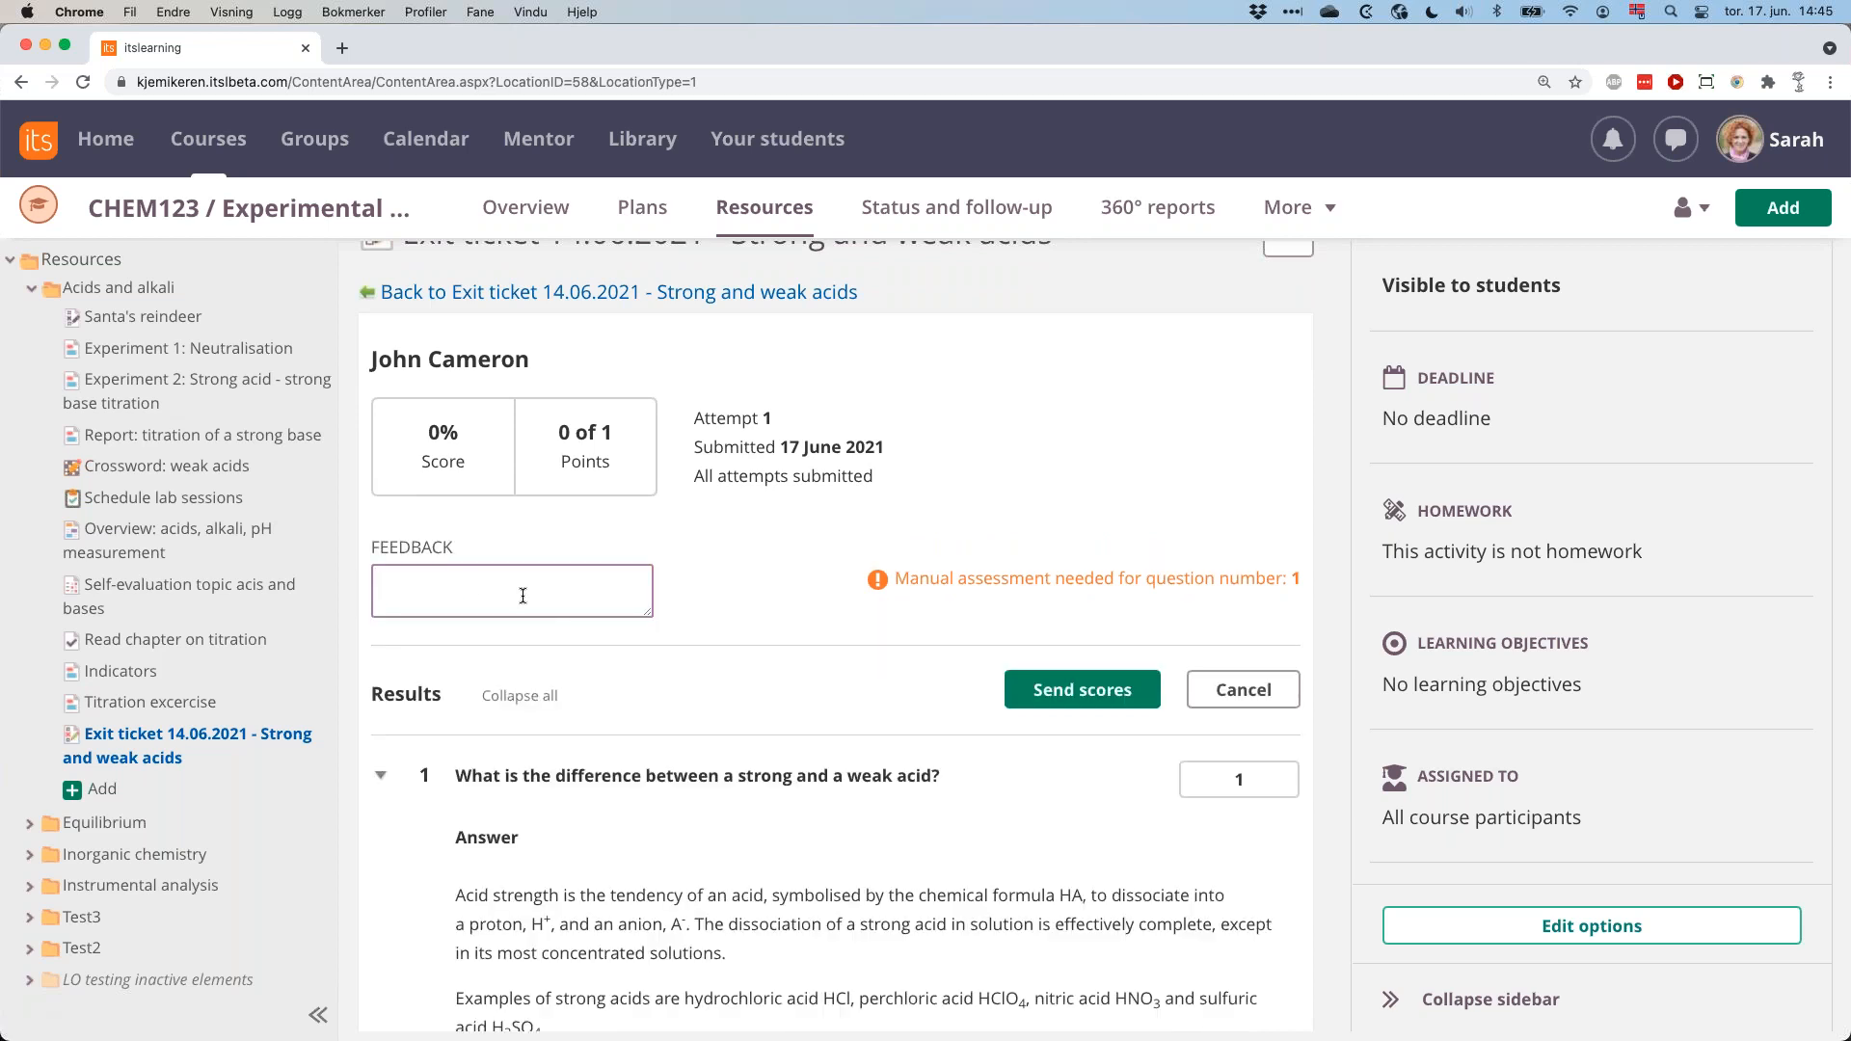
{"action": "type", "text": "This looks a lot like the text on Wikipedia..."}
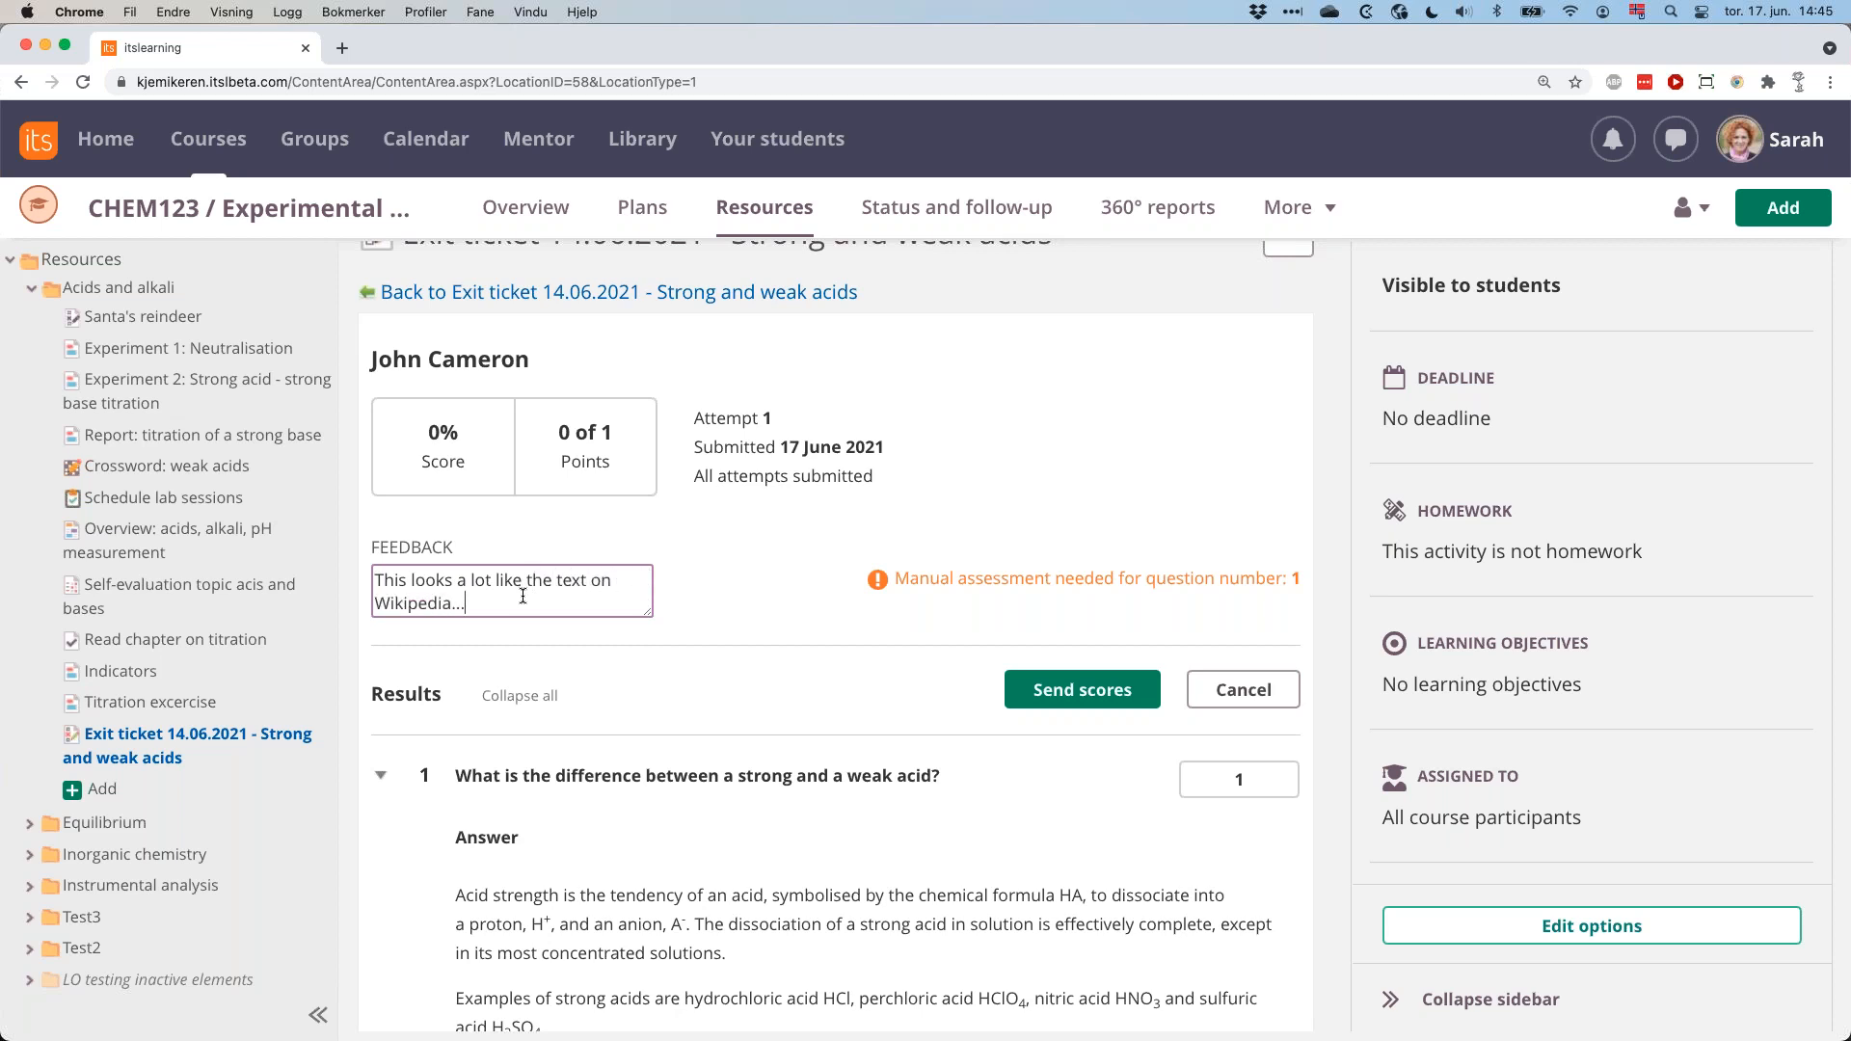
{"action": "key", "text": "Return"}
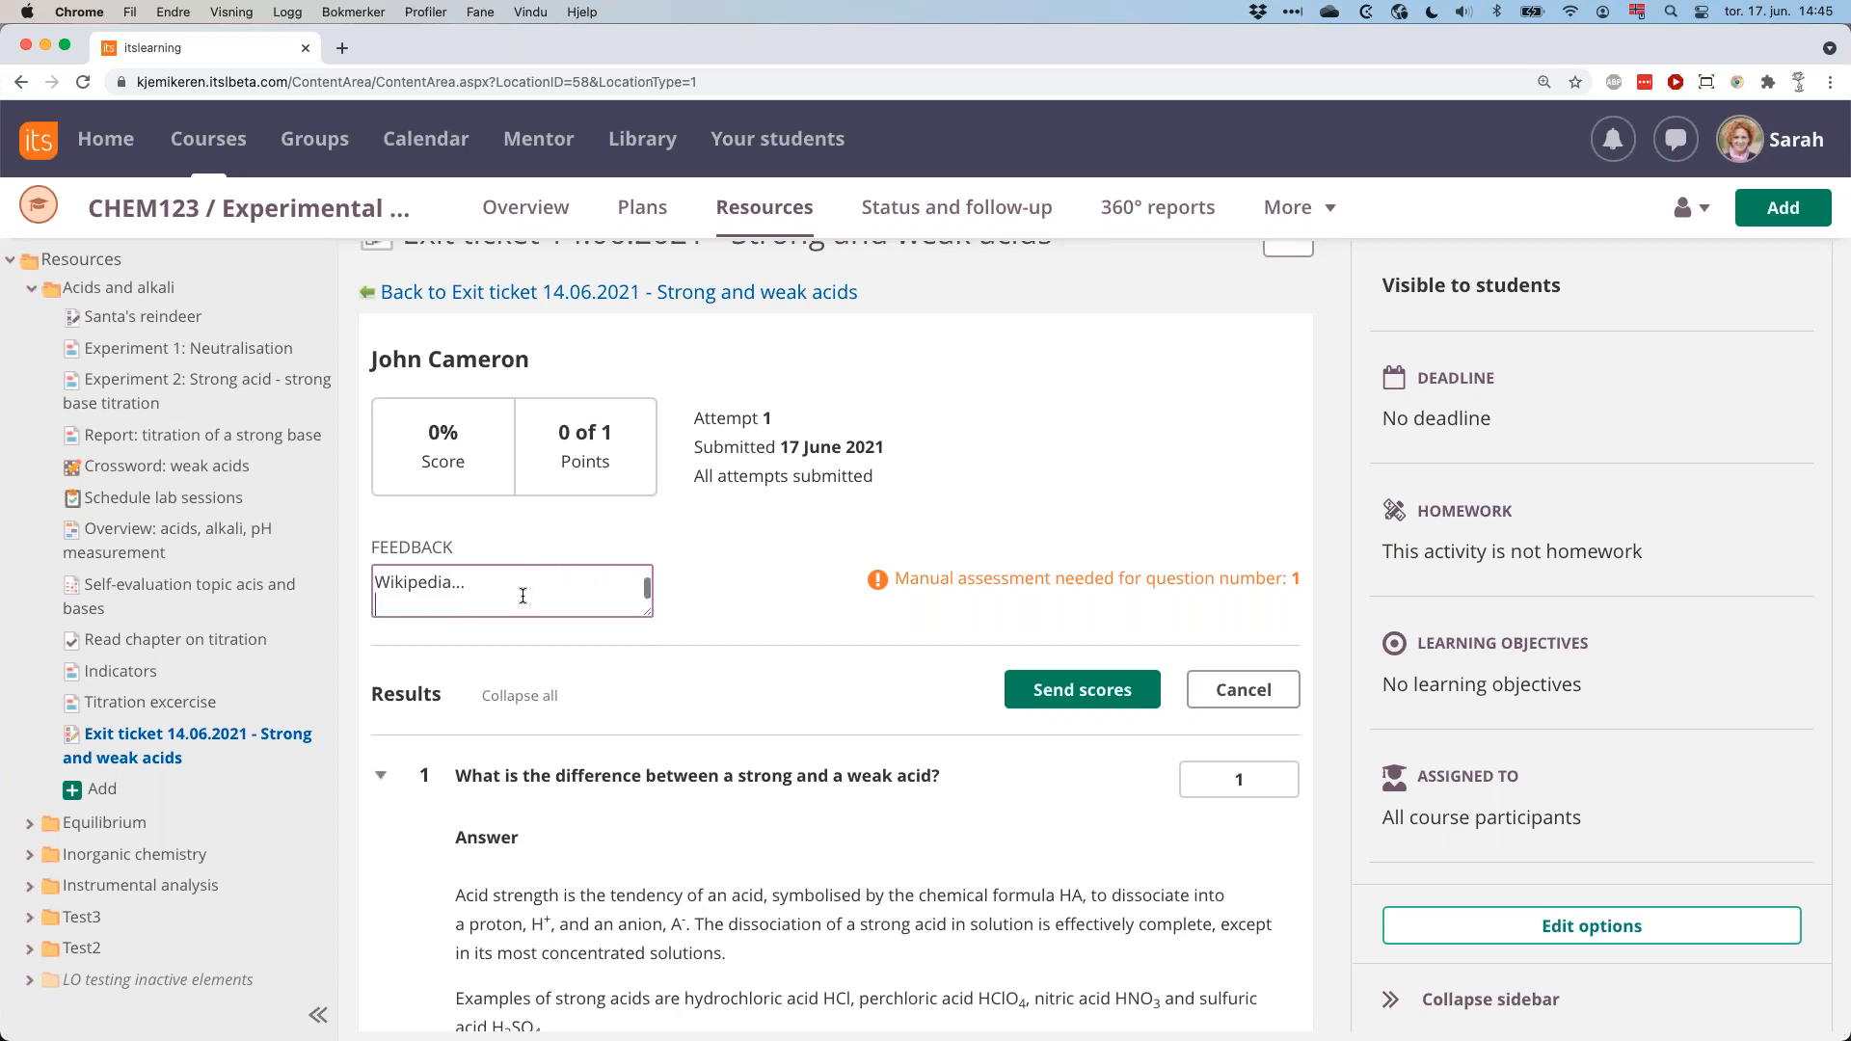
{"action": "left_click", "coordinate": [853, 599]}
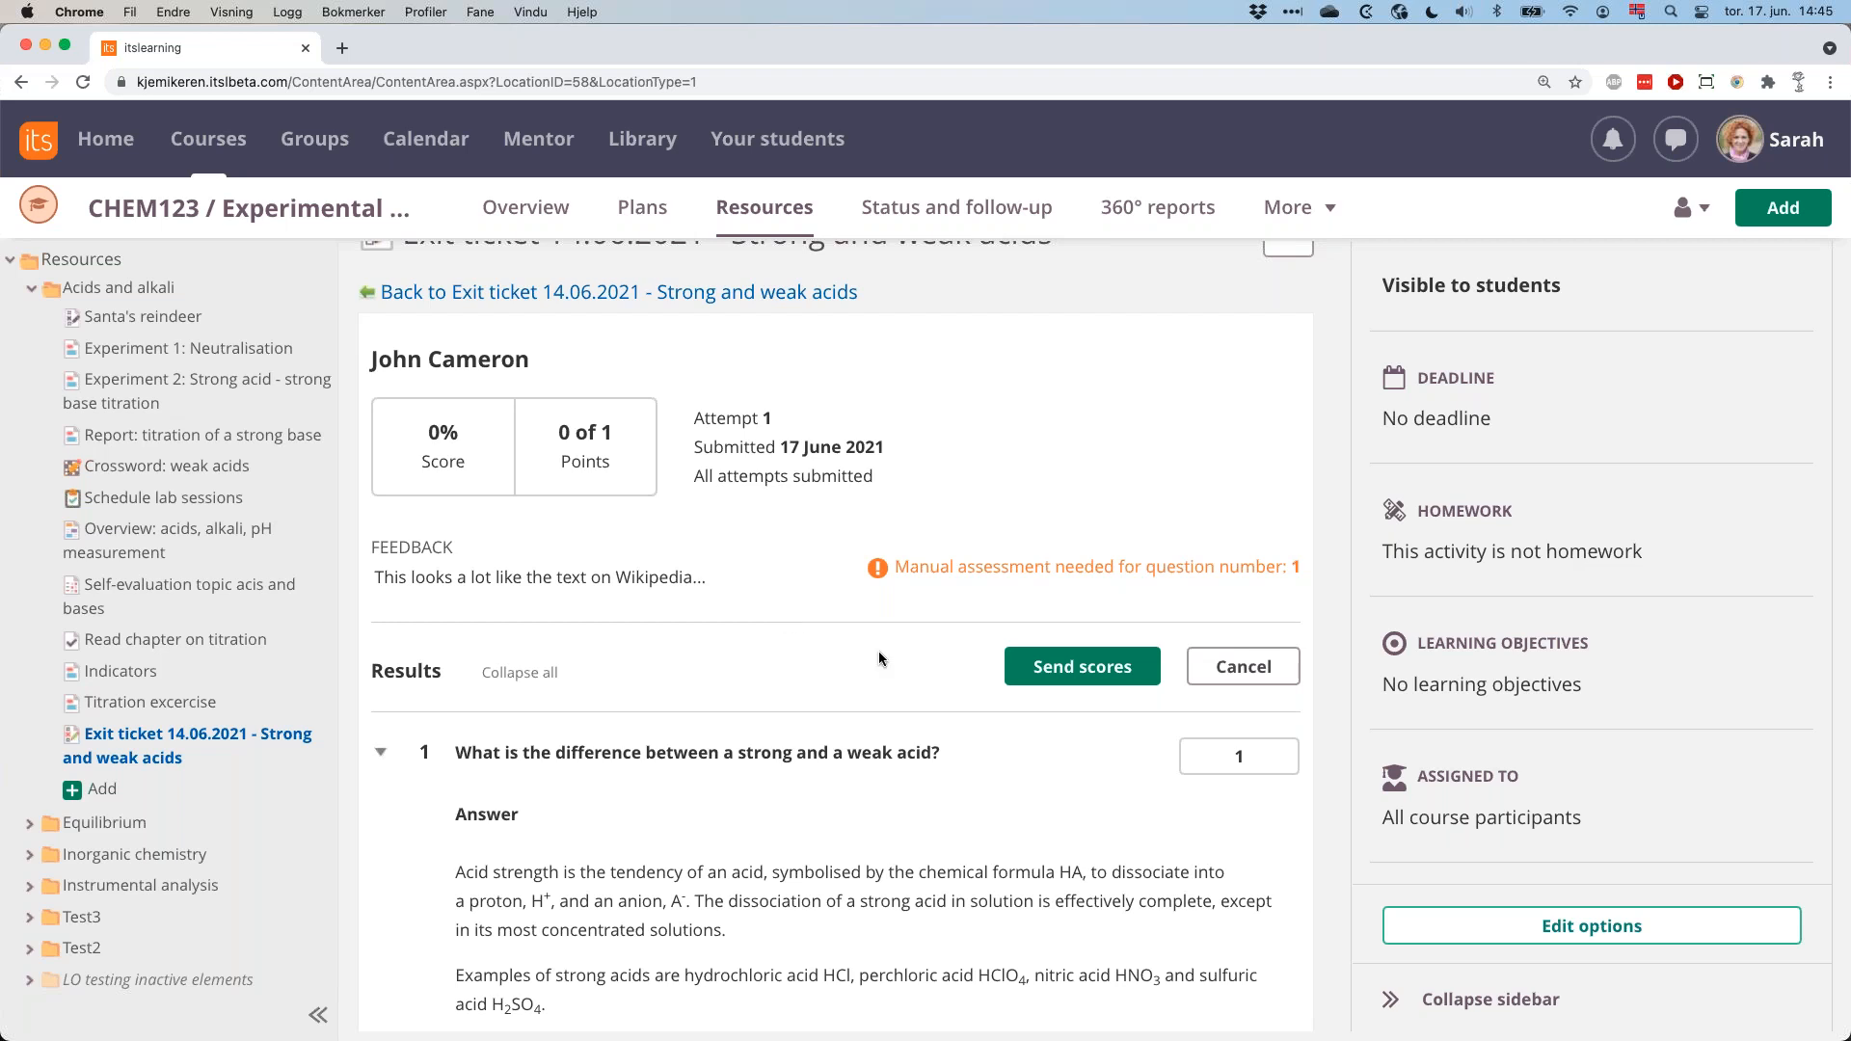
{"action": "left_click", "coordinate": [1082, 667]}
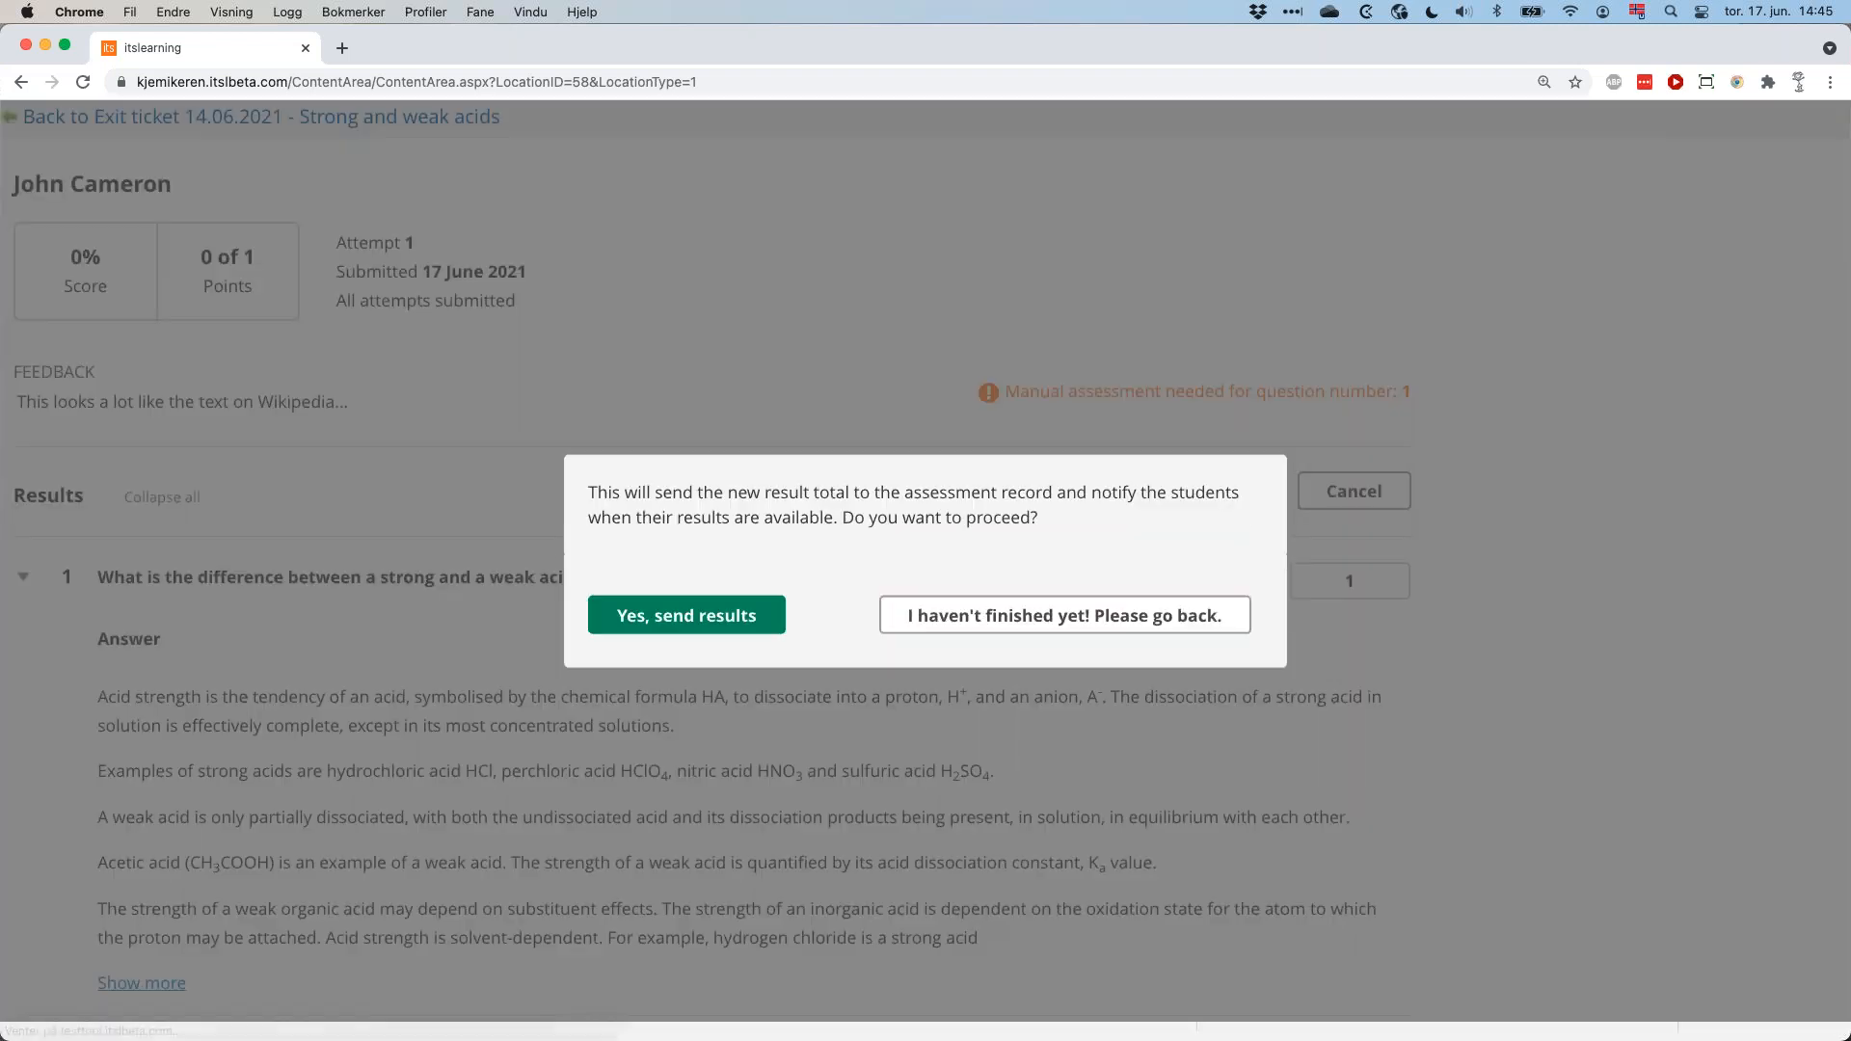
{"action": "left_click", "coordinate": [733, 617]}
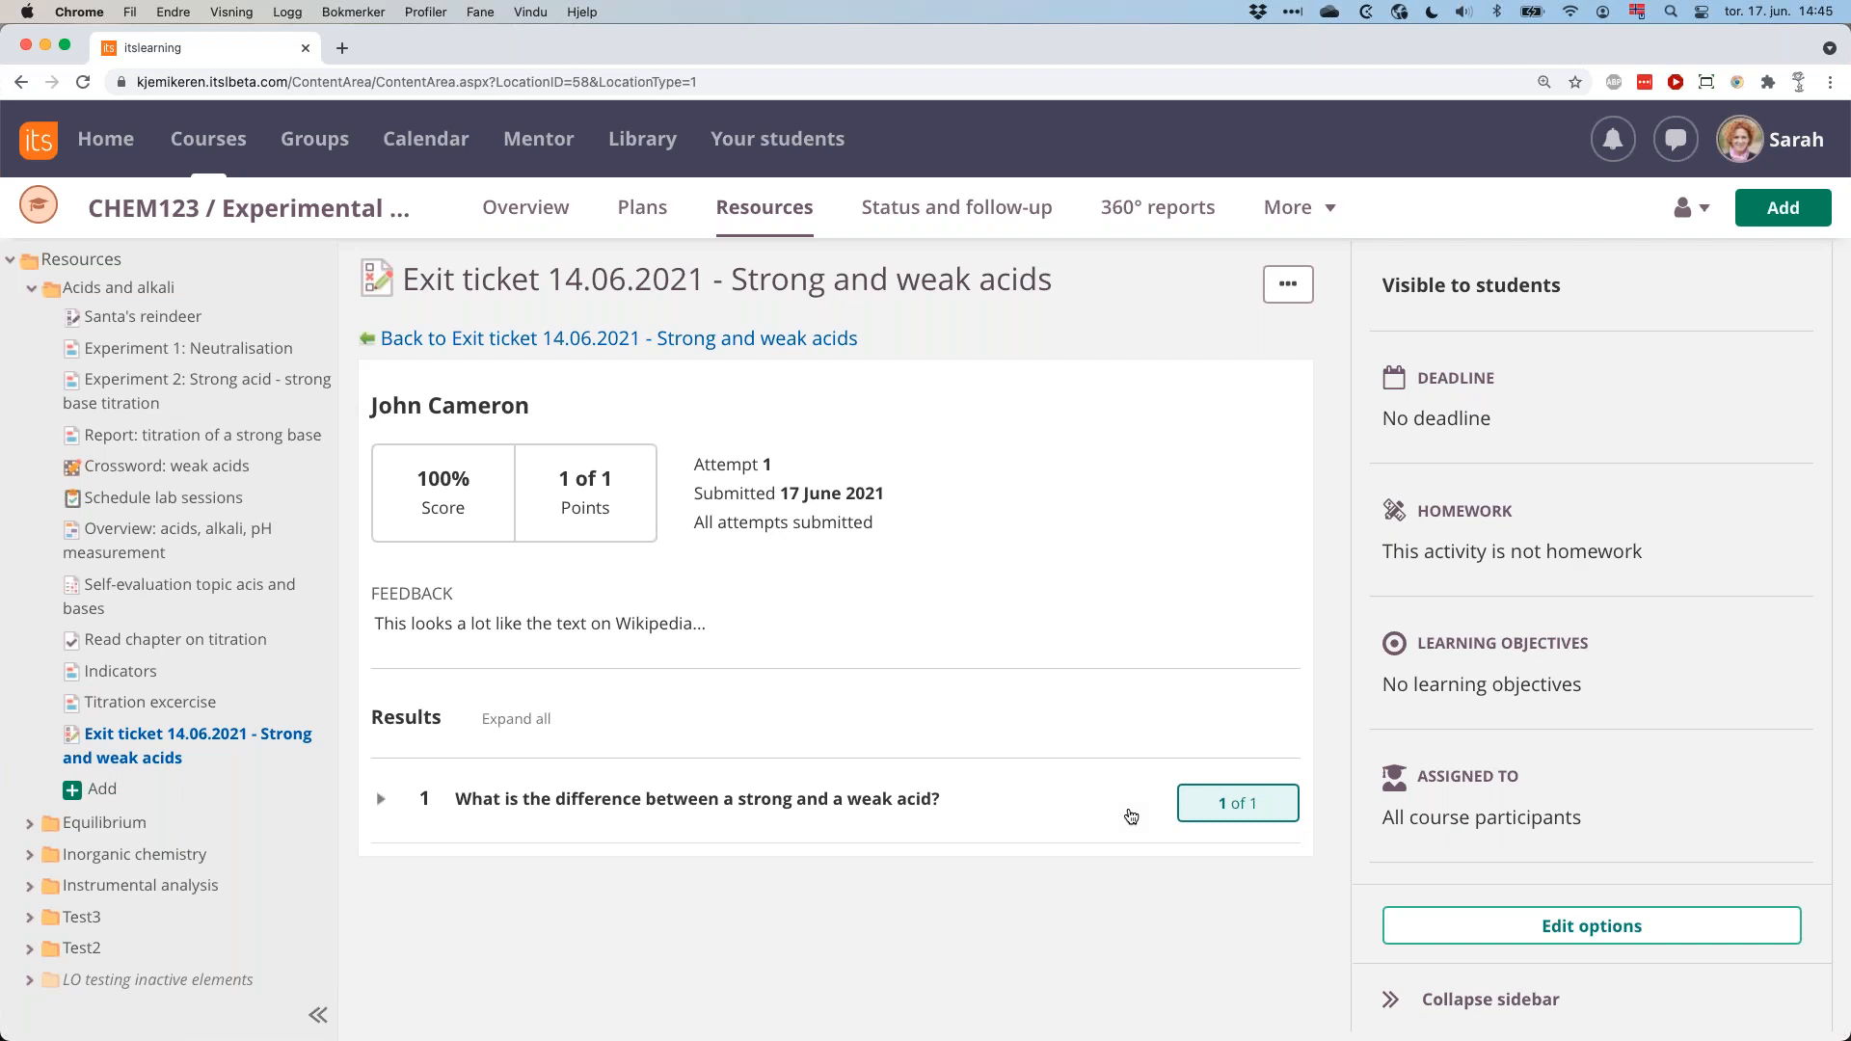
Return to the exit ticket's results, reopen them from the test, and check the student's score entry.
{"action": "left_click", "coordinate": [560, 338]}
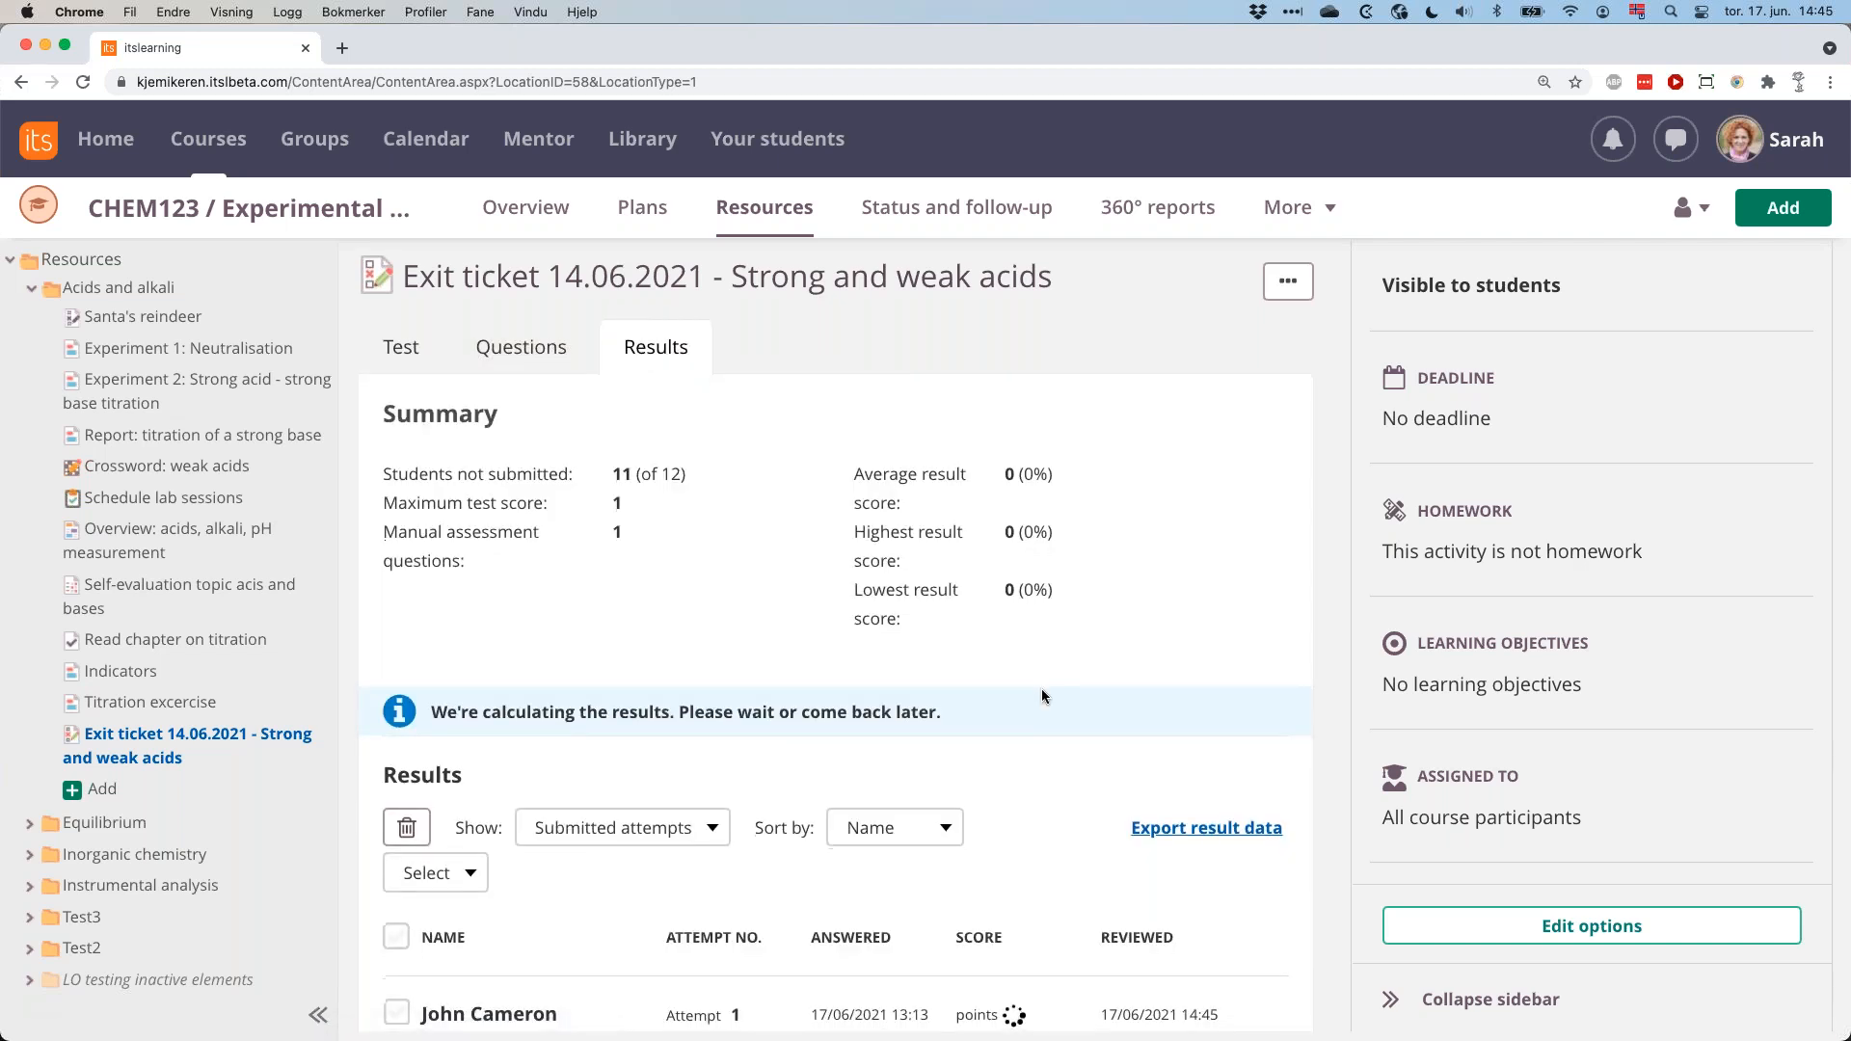
{"action": "scroll", "coordinate": [1041, 694], "scroll_direction": "down", "scroll_amount": 3}
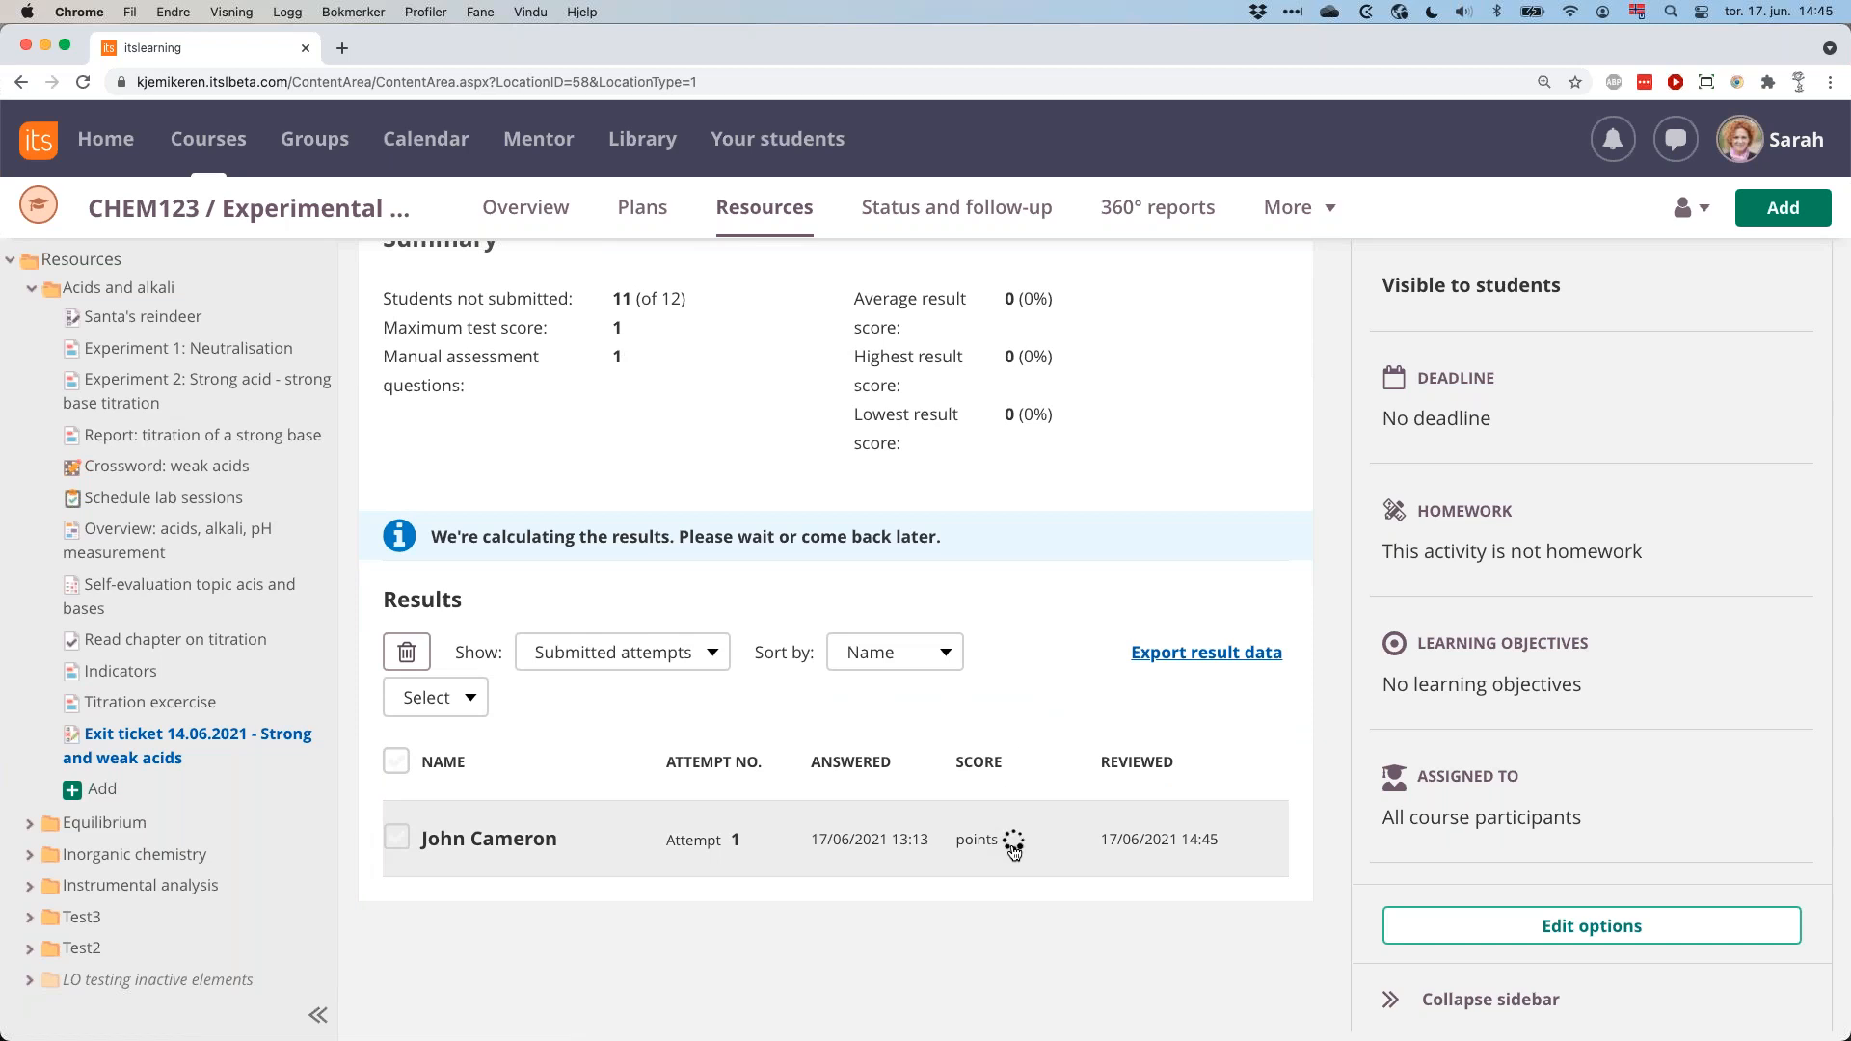
{"action": "left_click", "coordinate": [199, 735]}
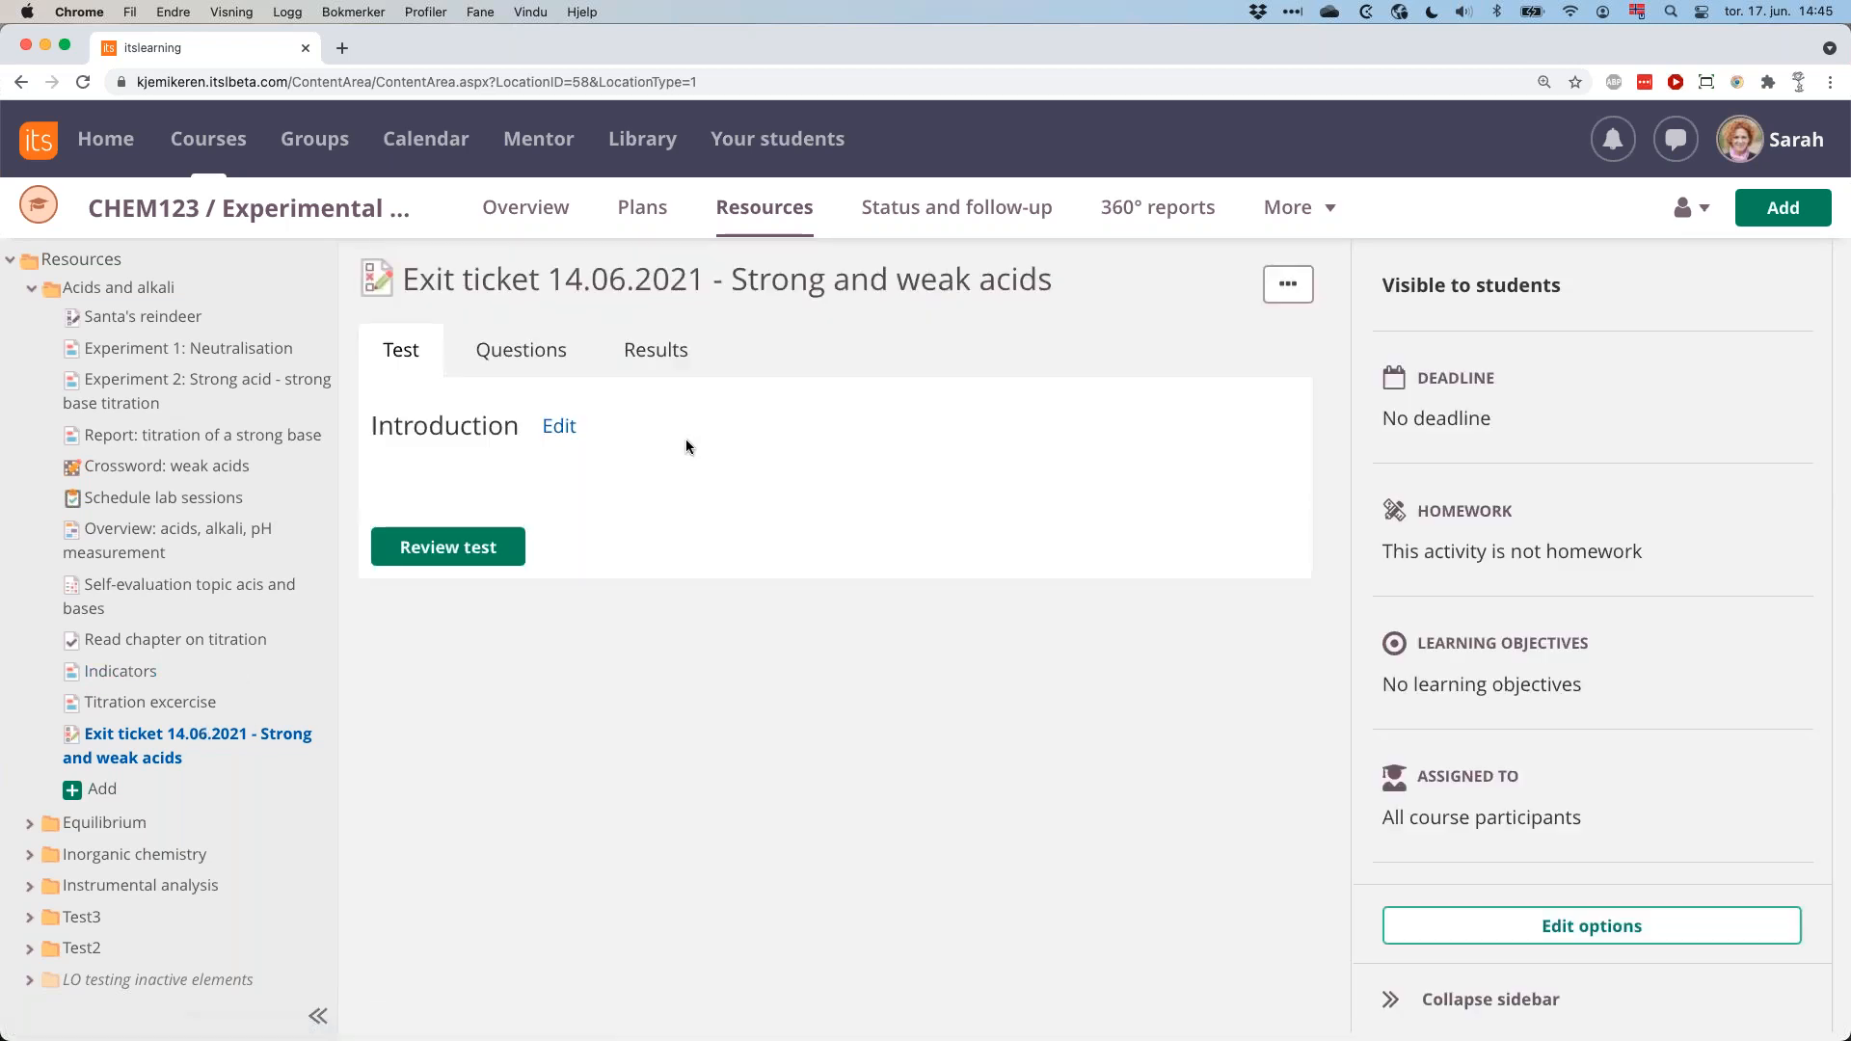
{"action": "left_click", "coordinate": [651, 351]}
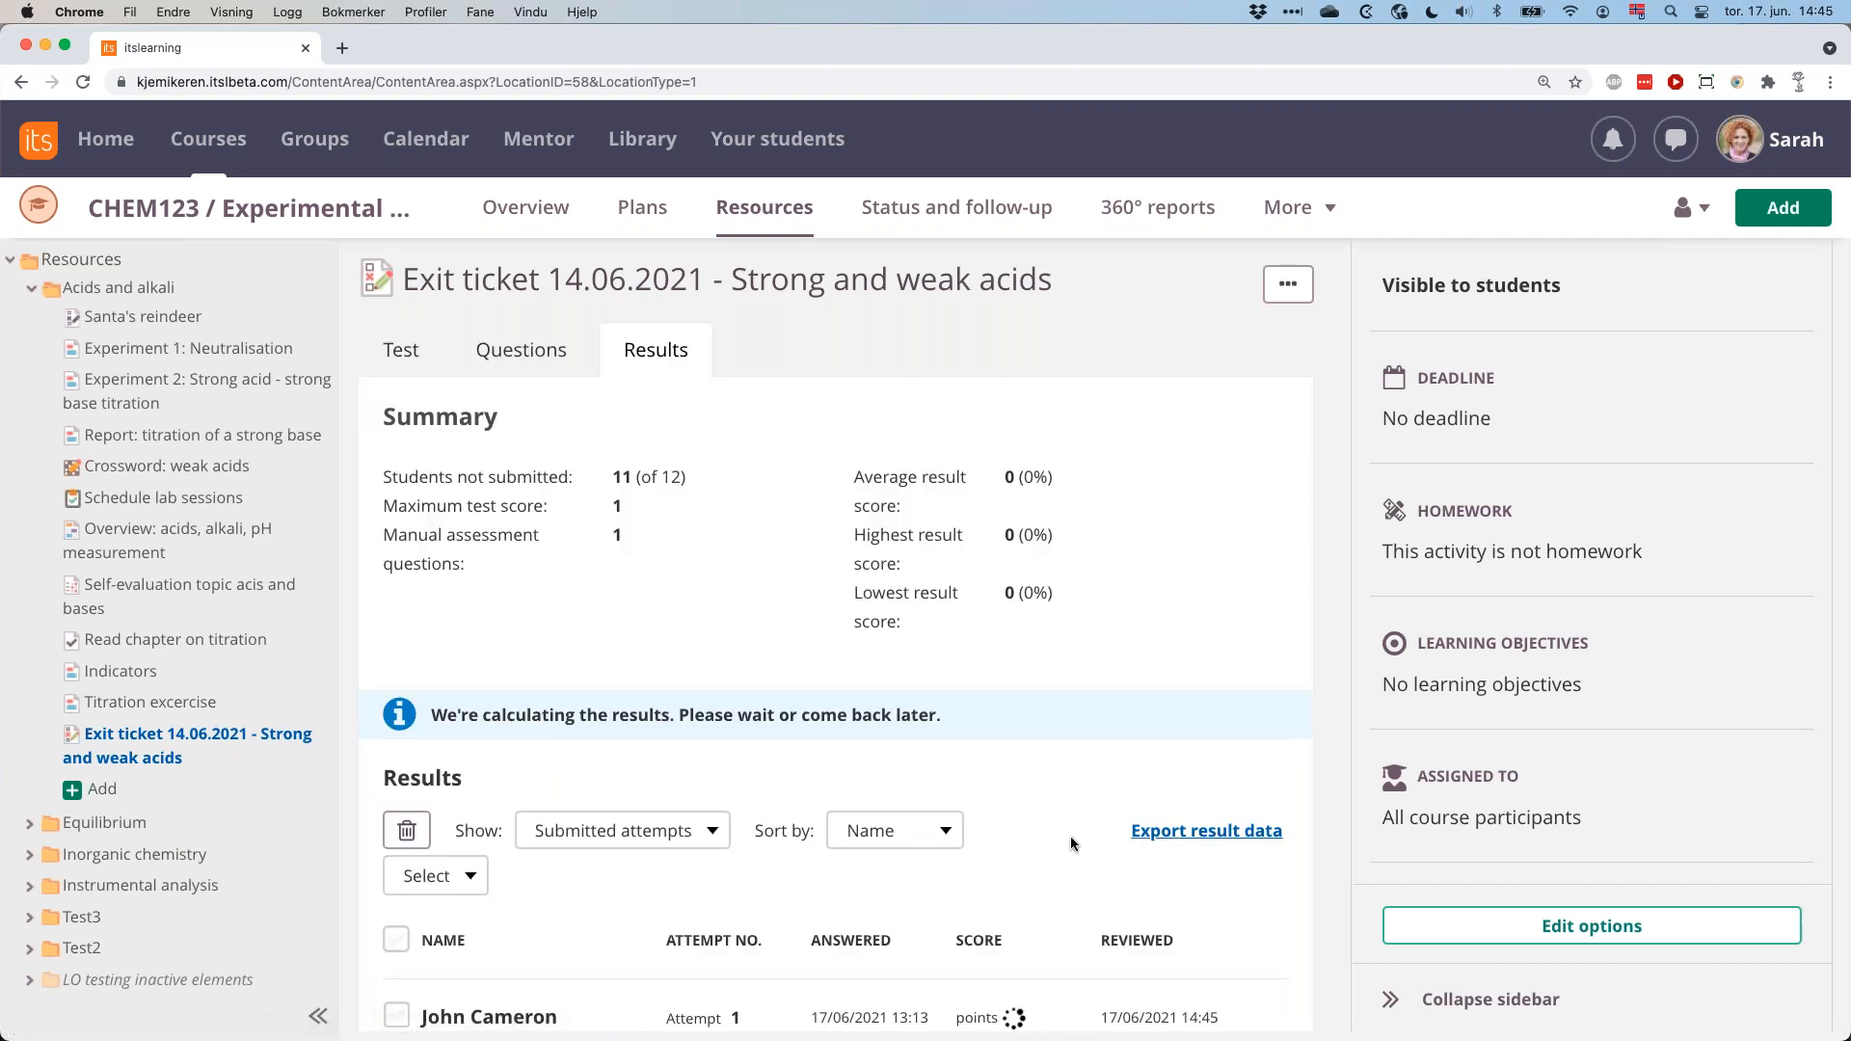
{"action": "scroll", "coordinate": [1070, 836], "scroll_direction": "down", "scroll_amount": 2}
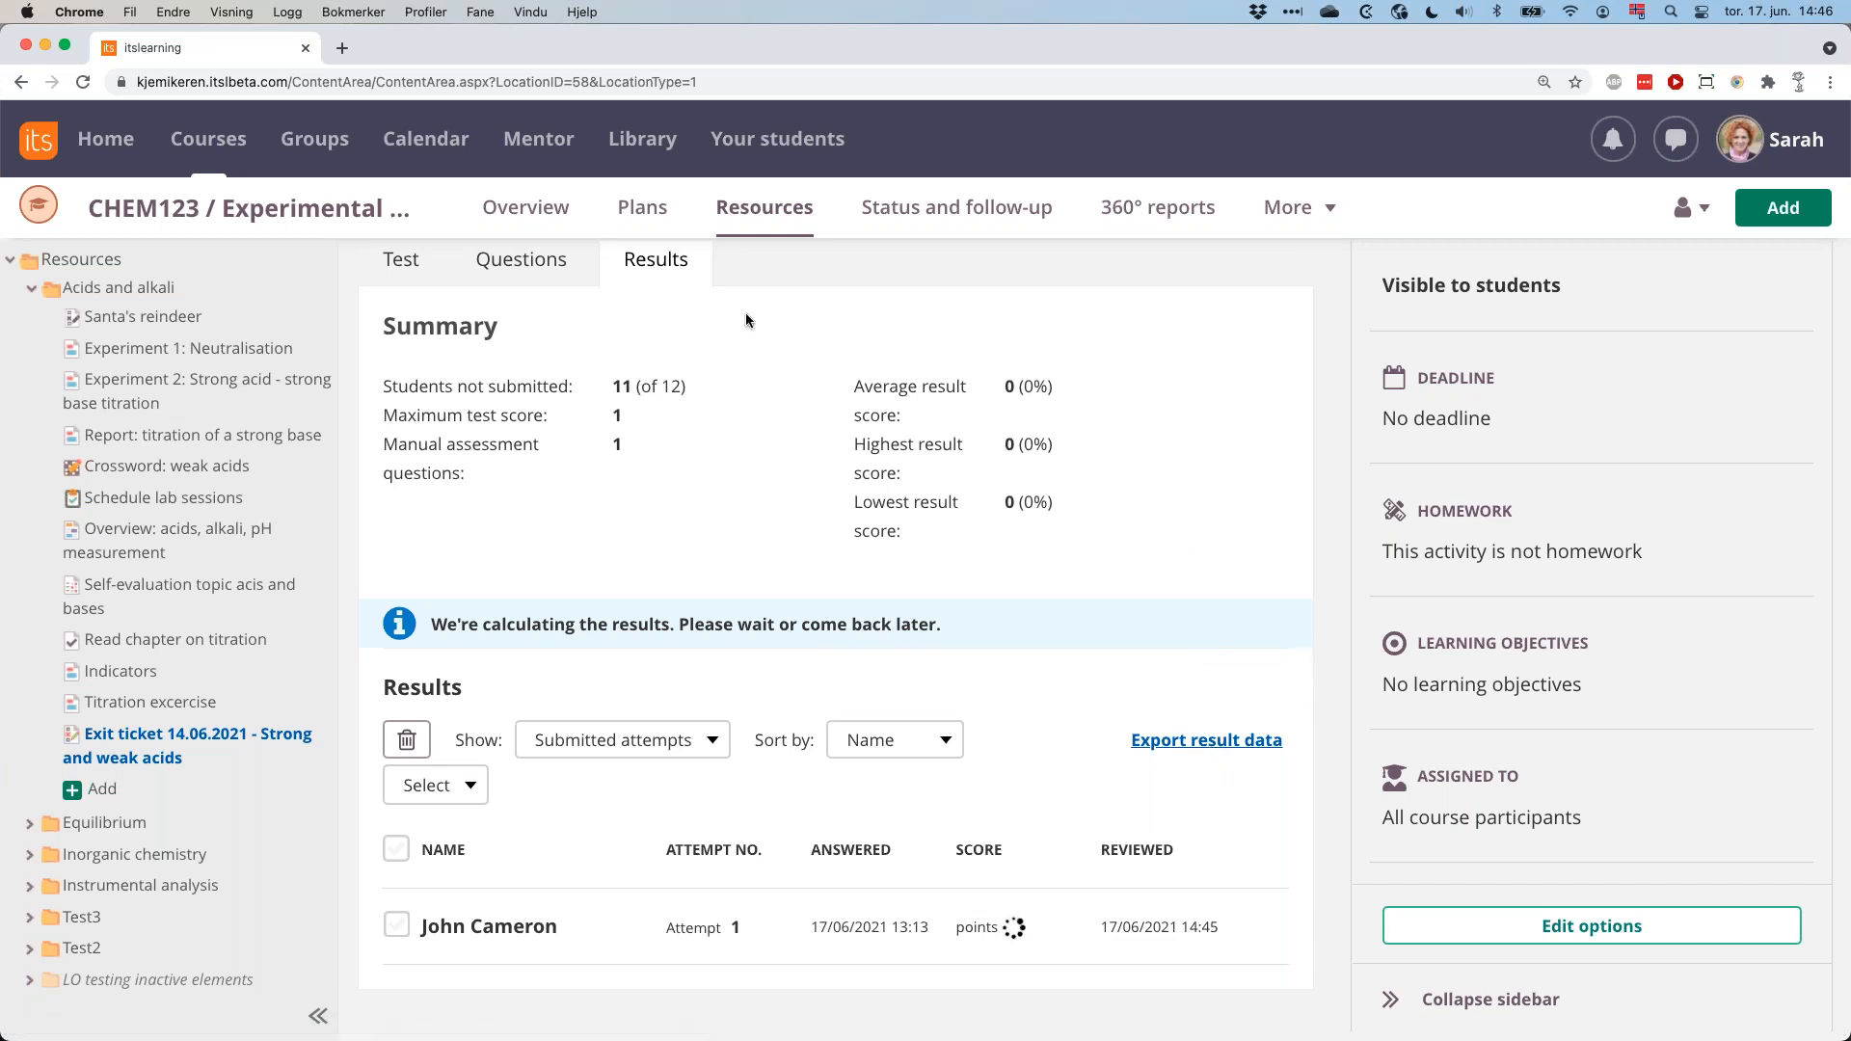
{"action": "key", "text": "super+Tab"}
{"action": "key", "text": "super+Tab"}
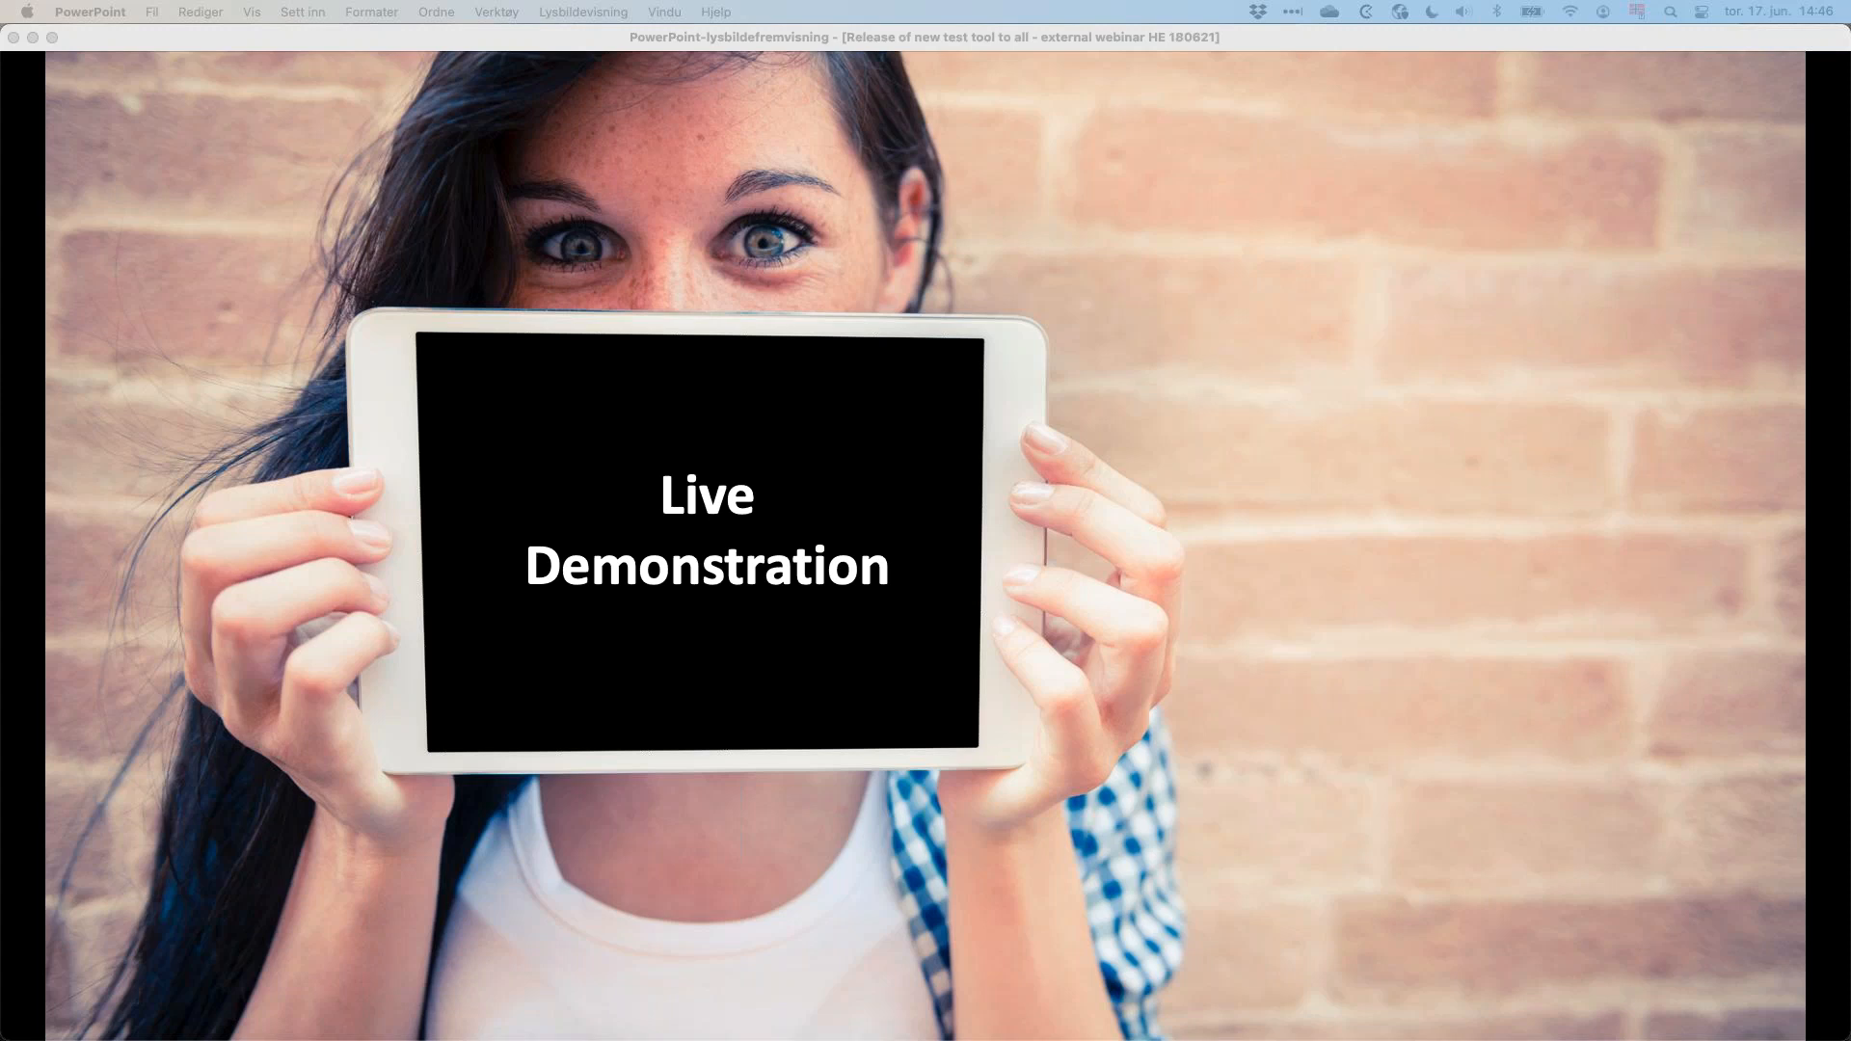
{"action": "key", "text": "super+Tab"}
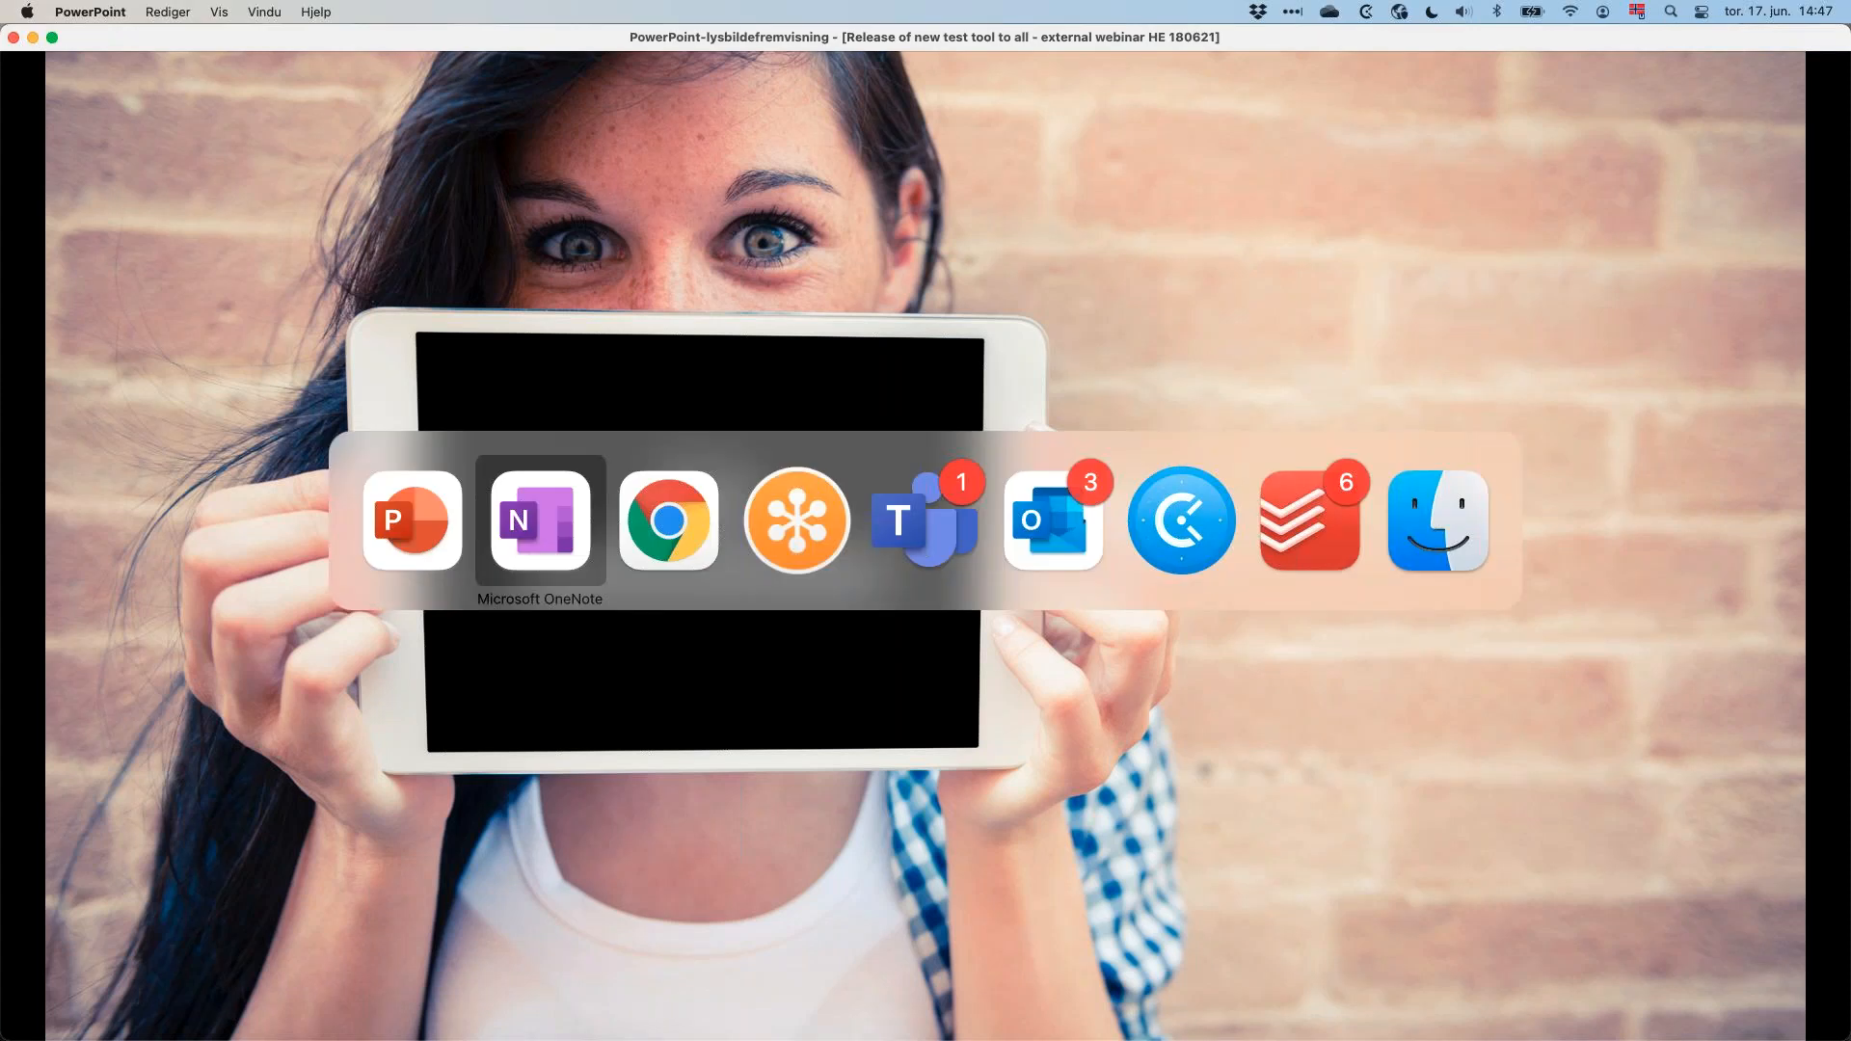
{"action": "key", "text": "super+Tab"}
{"action": "key", "text": "super+Tab"}
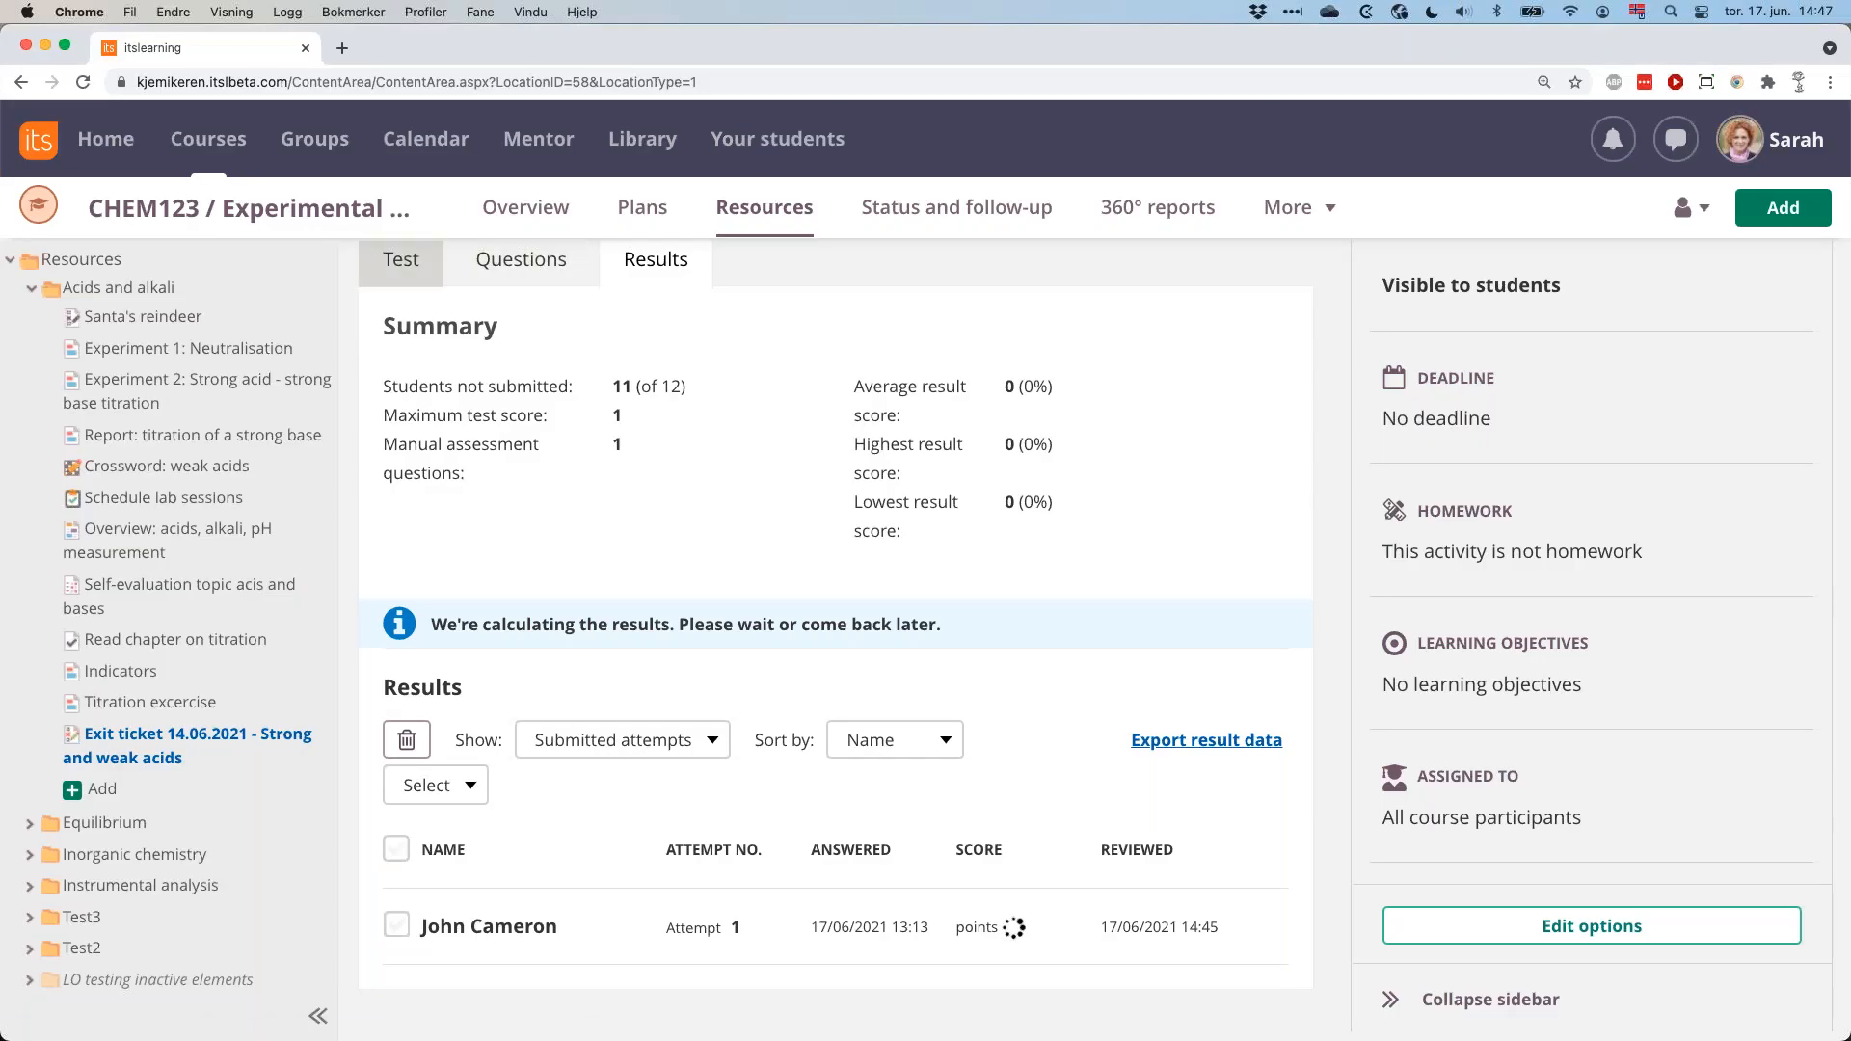
Open the Triangles (T3) test from the Geometry folder in the Mathematics course's resources.
{"action": "scroll", "coordinate": [398, 266], "scroll_direction": "up", "scroll_amount": 2}
{"action": "left_click", "coordinate": [210, 139]}
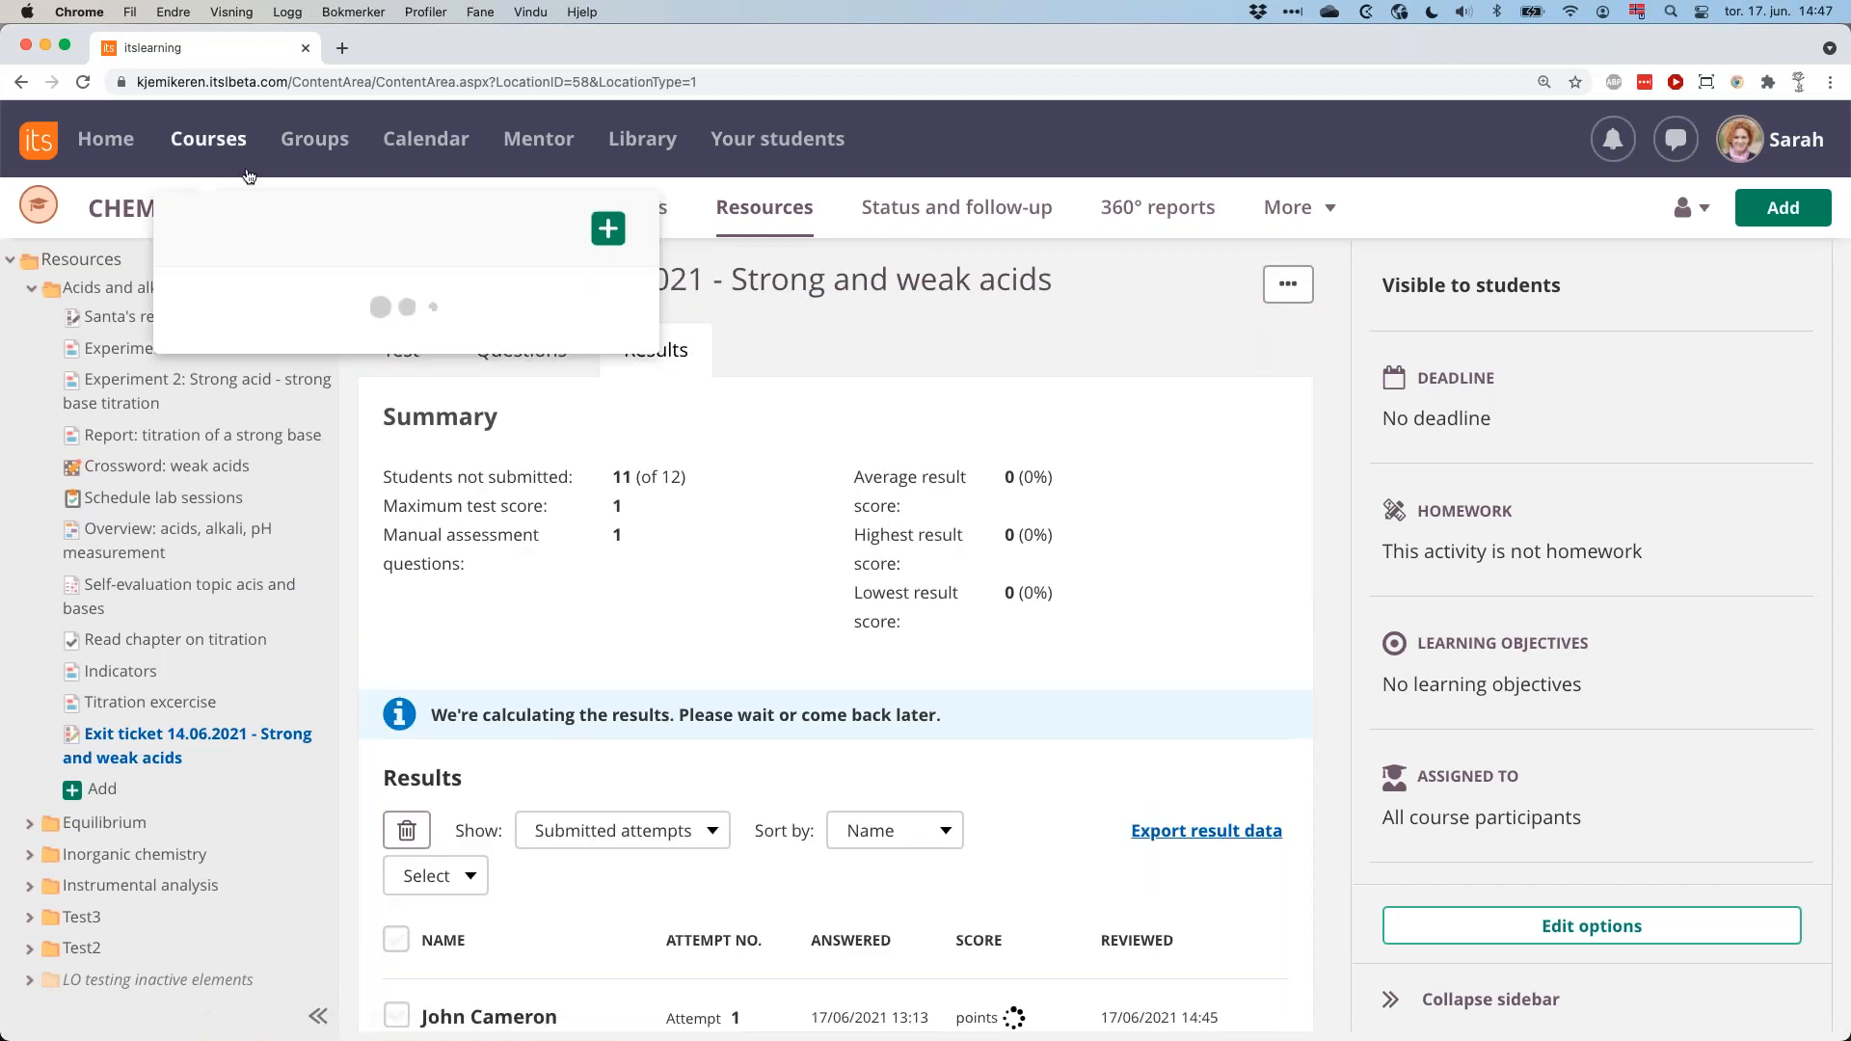
{"action": "left_click", "coordinate": [298, 307]}
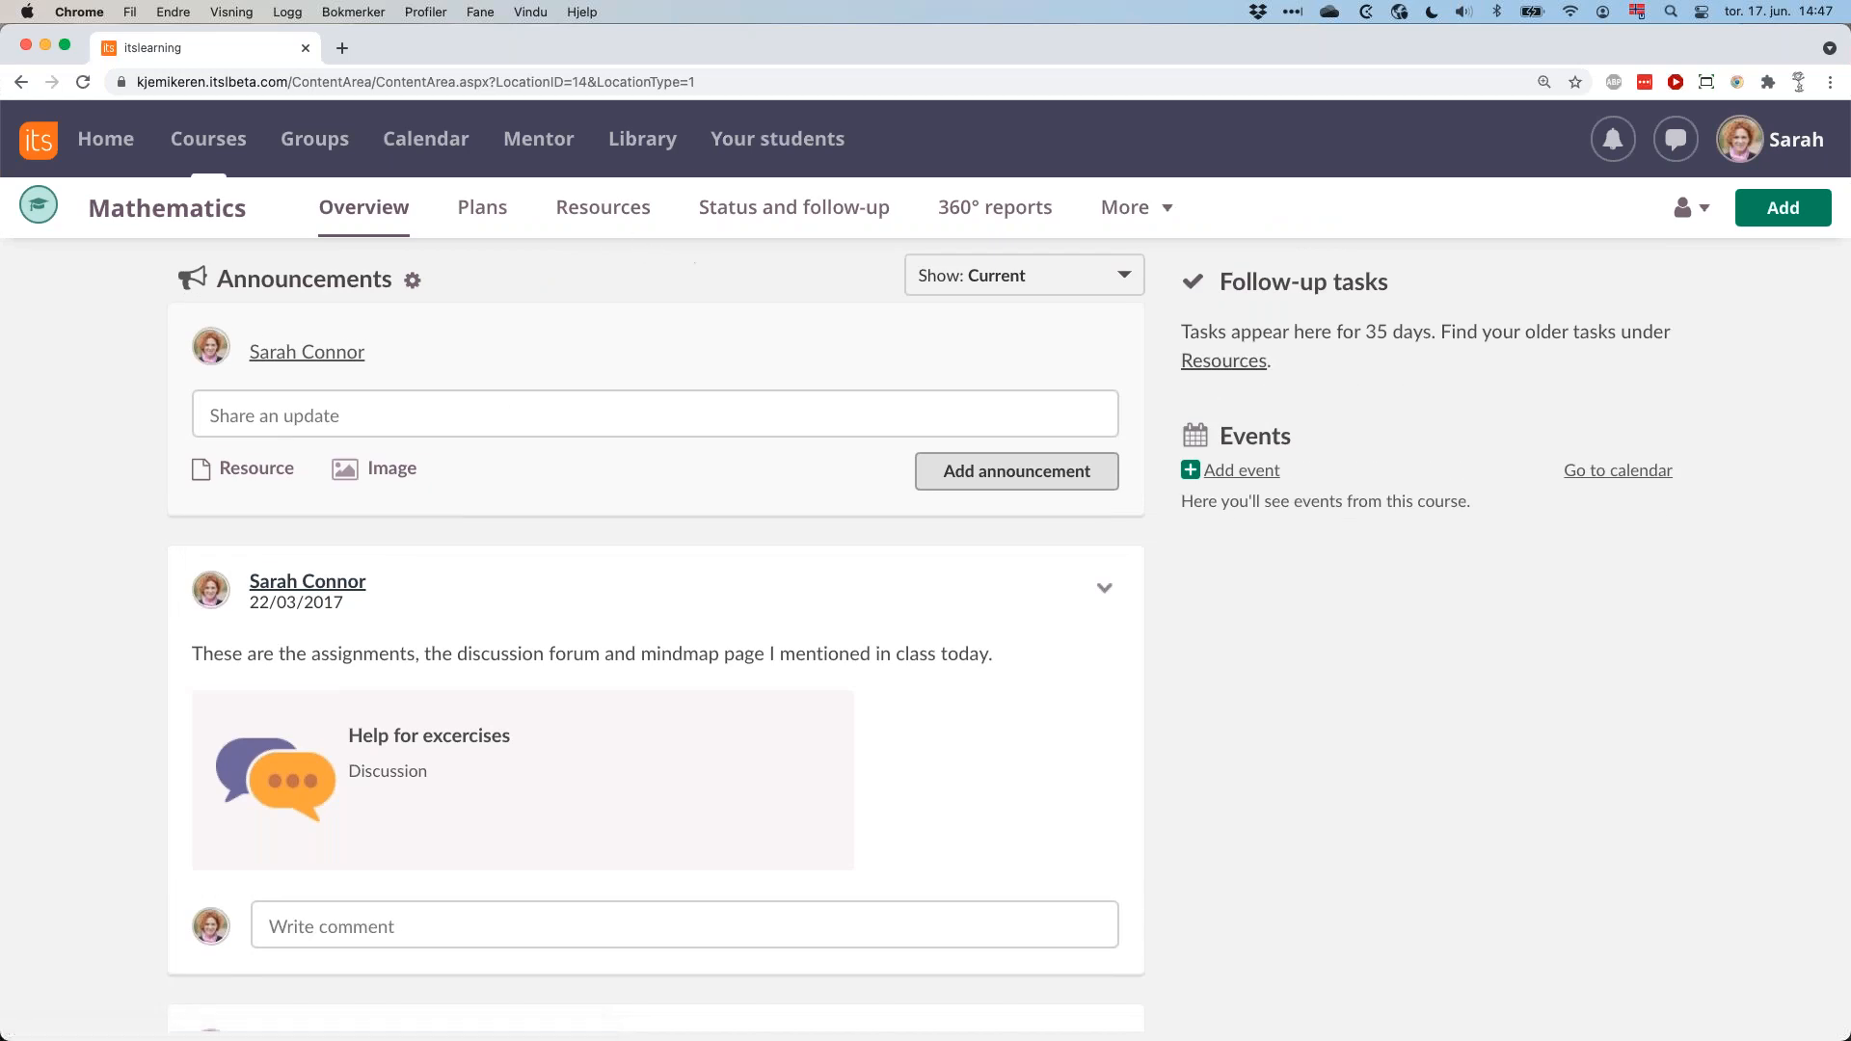
{"action": "left_click", "coordinate": [615, 206]}
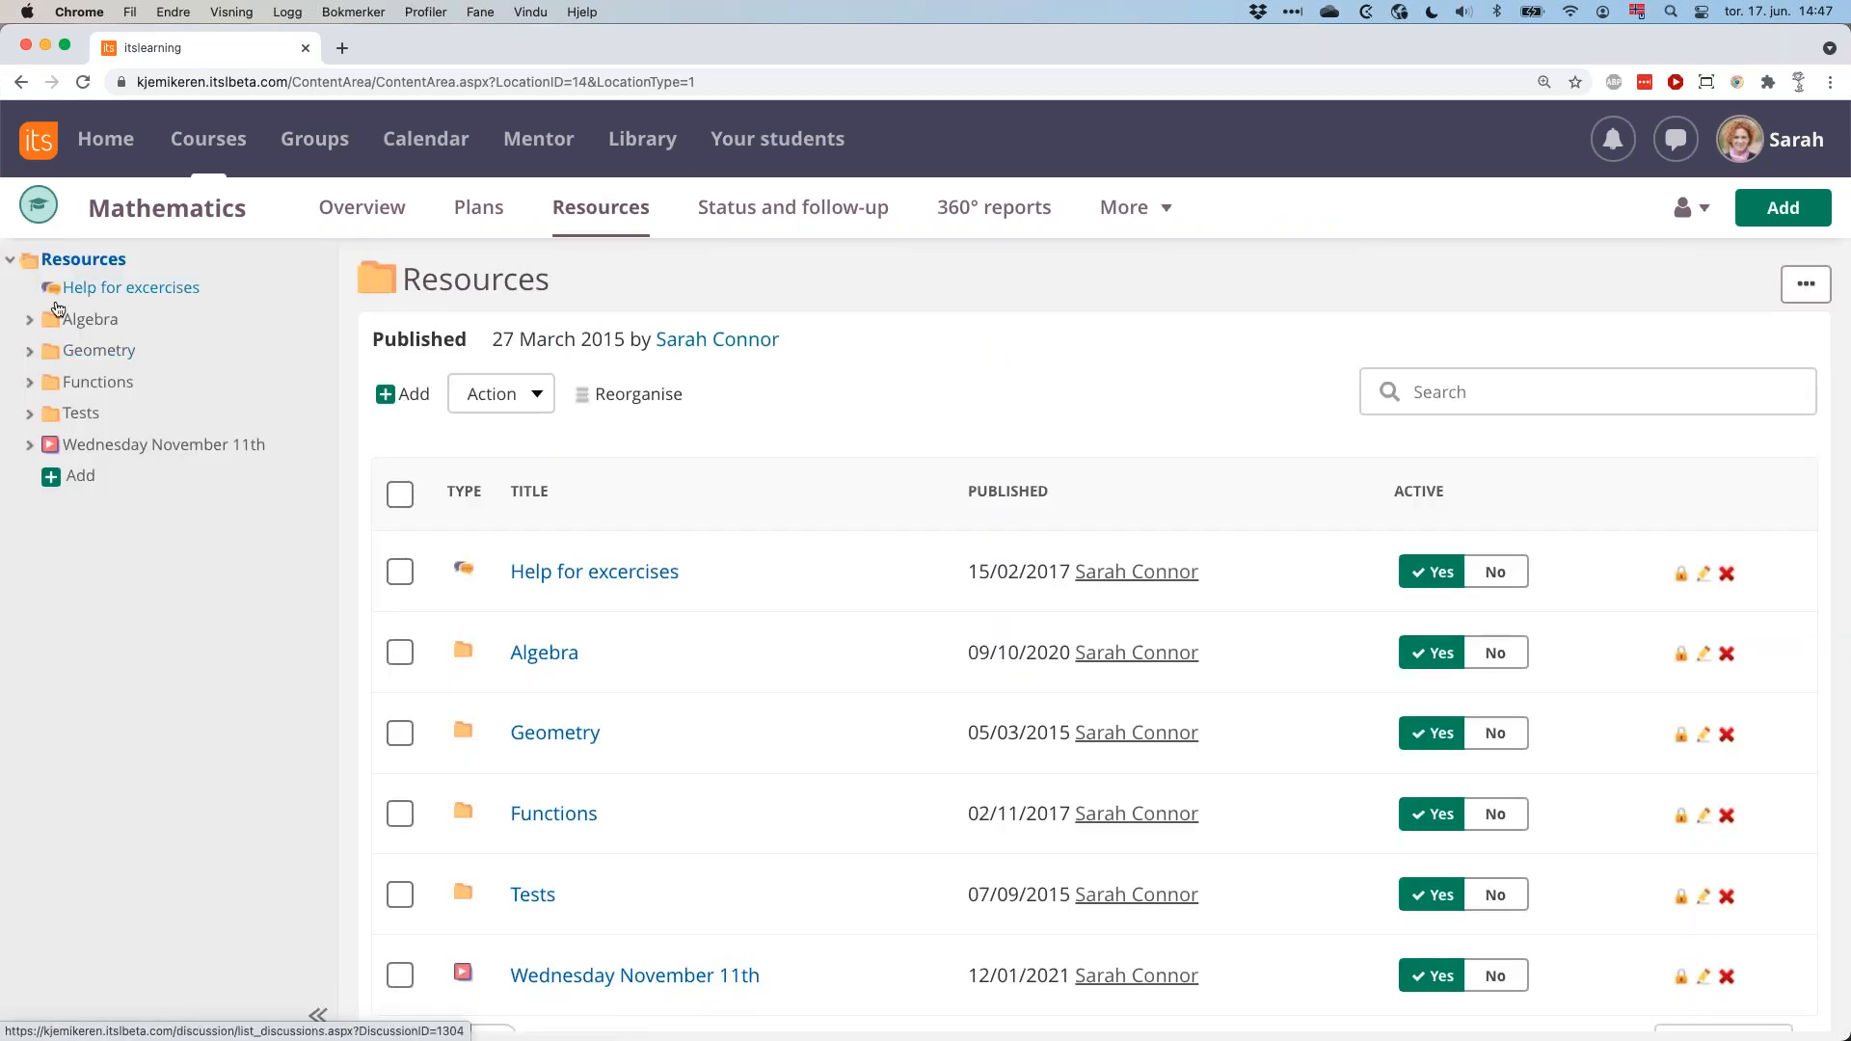
{"action": "left_click", "coordinate": [29, 351]}
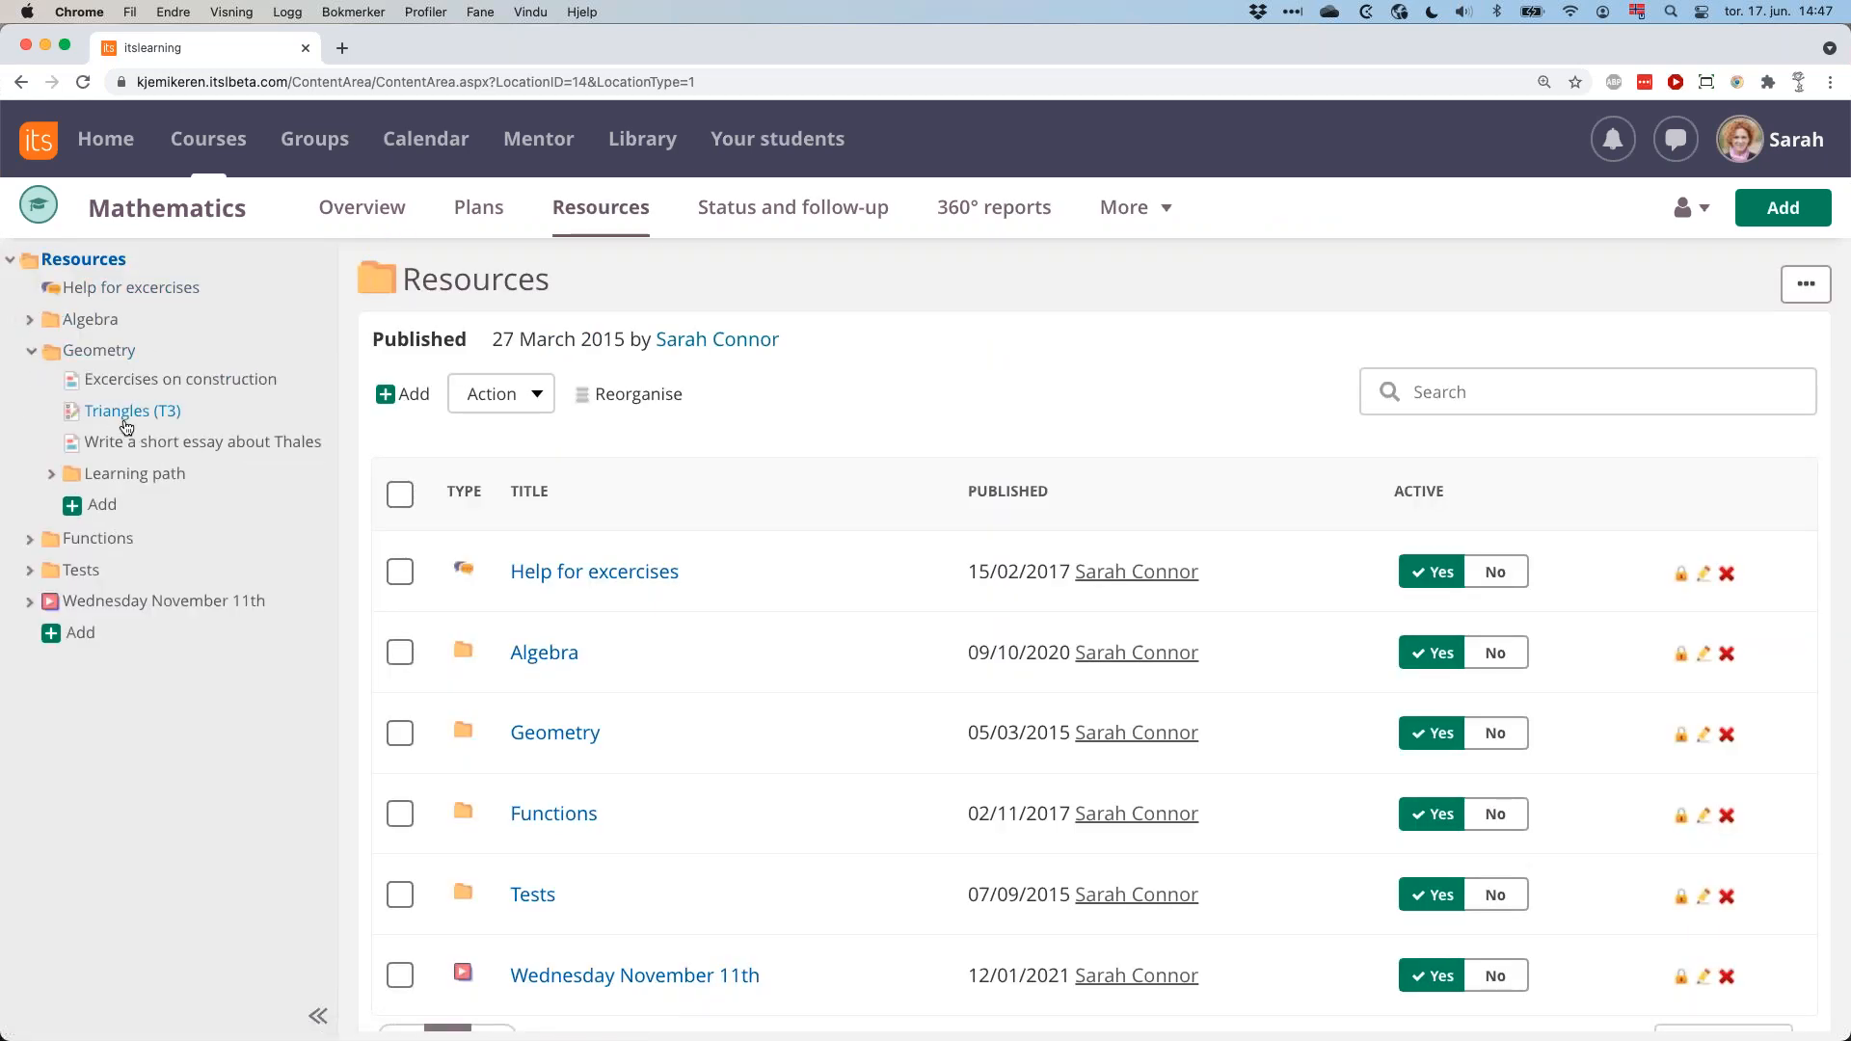
{"action": "left_click", "coordinate": [135, 411]}
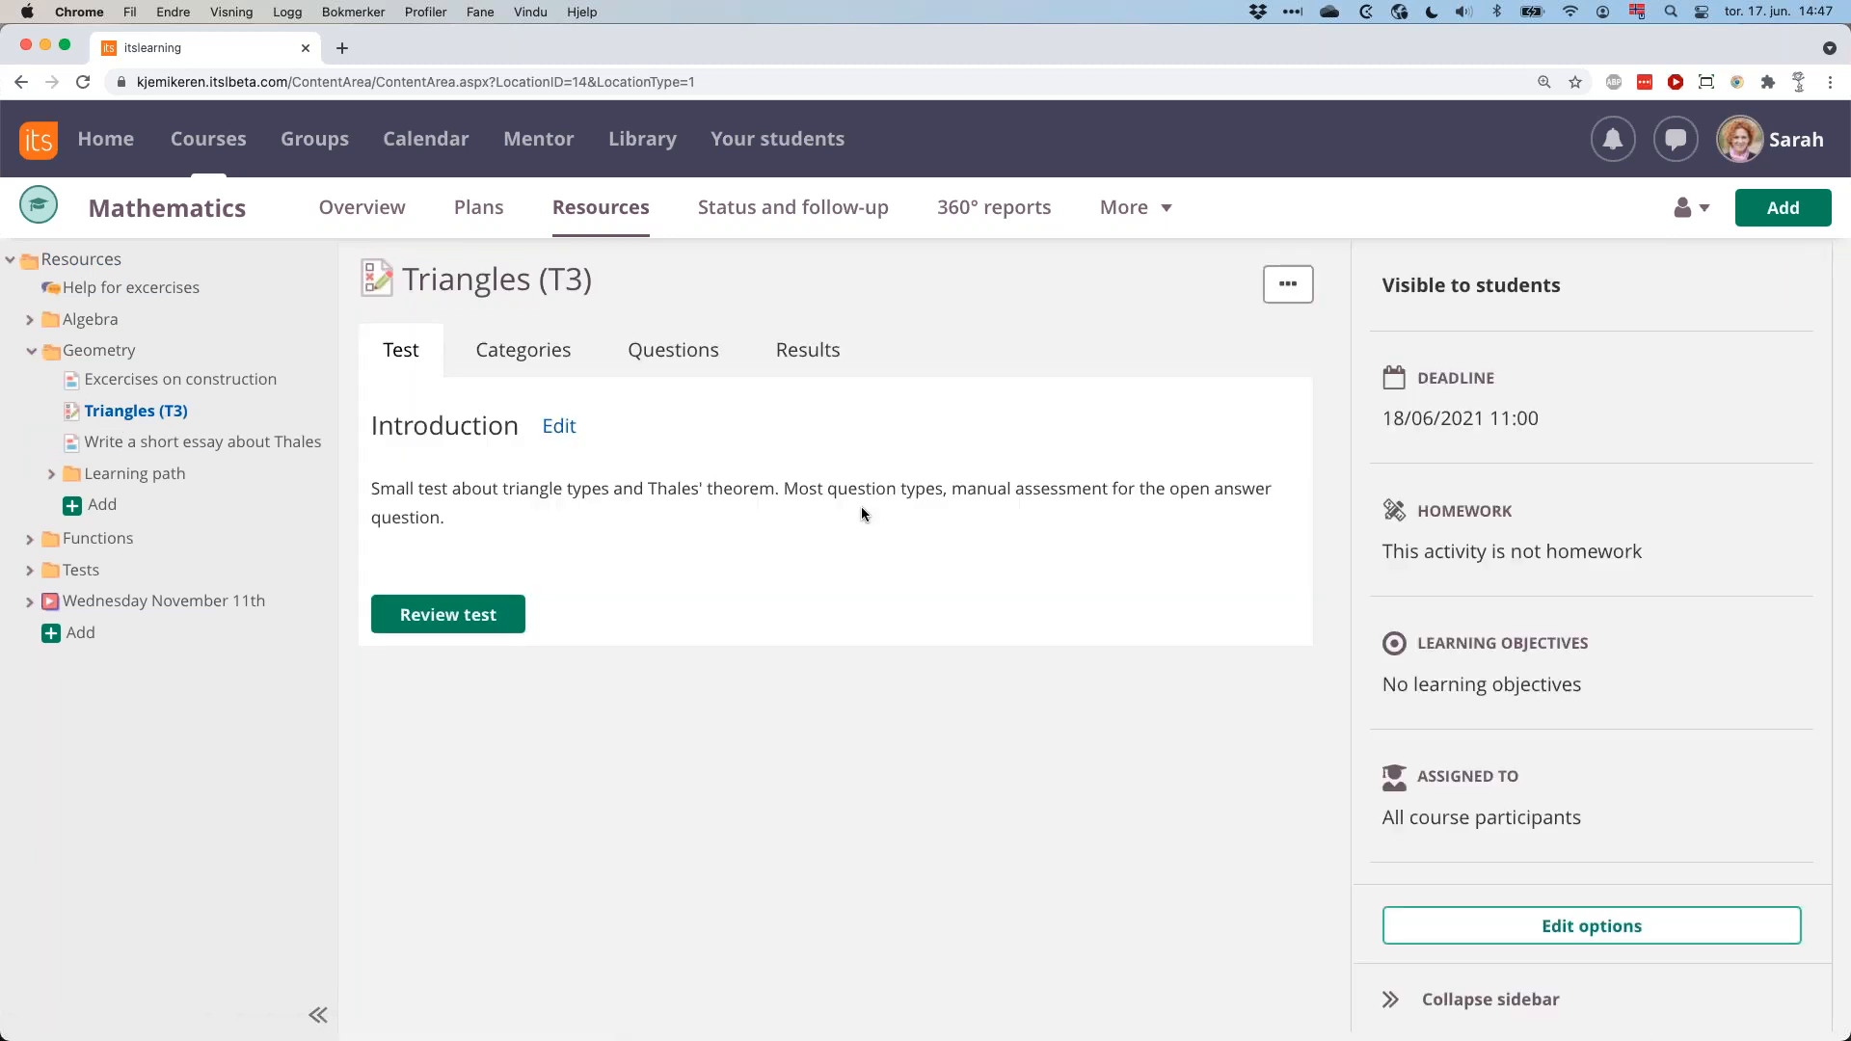
Open the print preview of the Triangles (T3) test and examine how its questions are laid out across the pages.
{"action": "left_click", "coordinate": [1288, 284]}
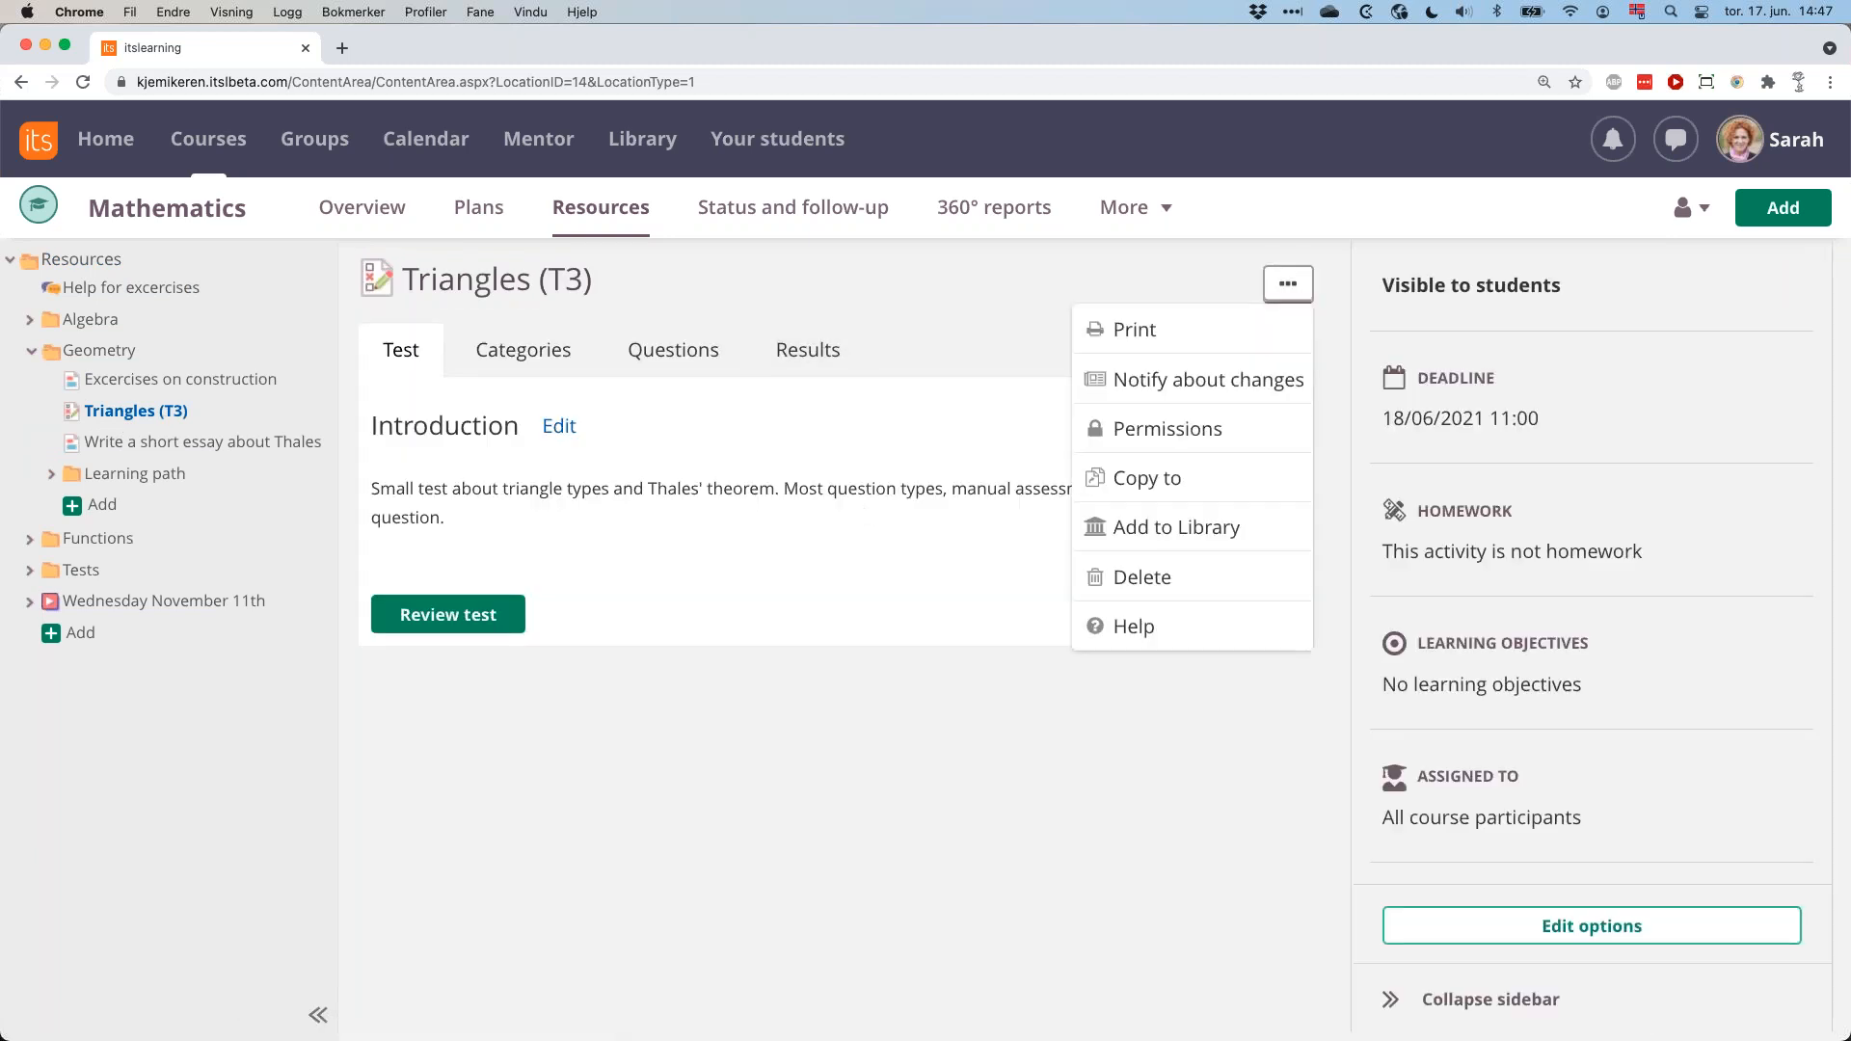
{"action": "left_click", "coordinate": [1136, 331]}
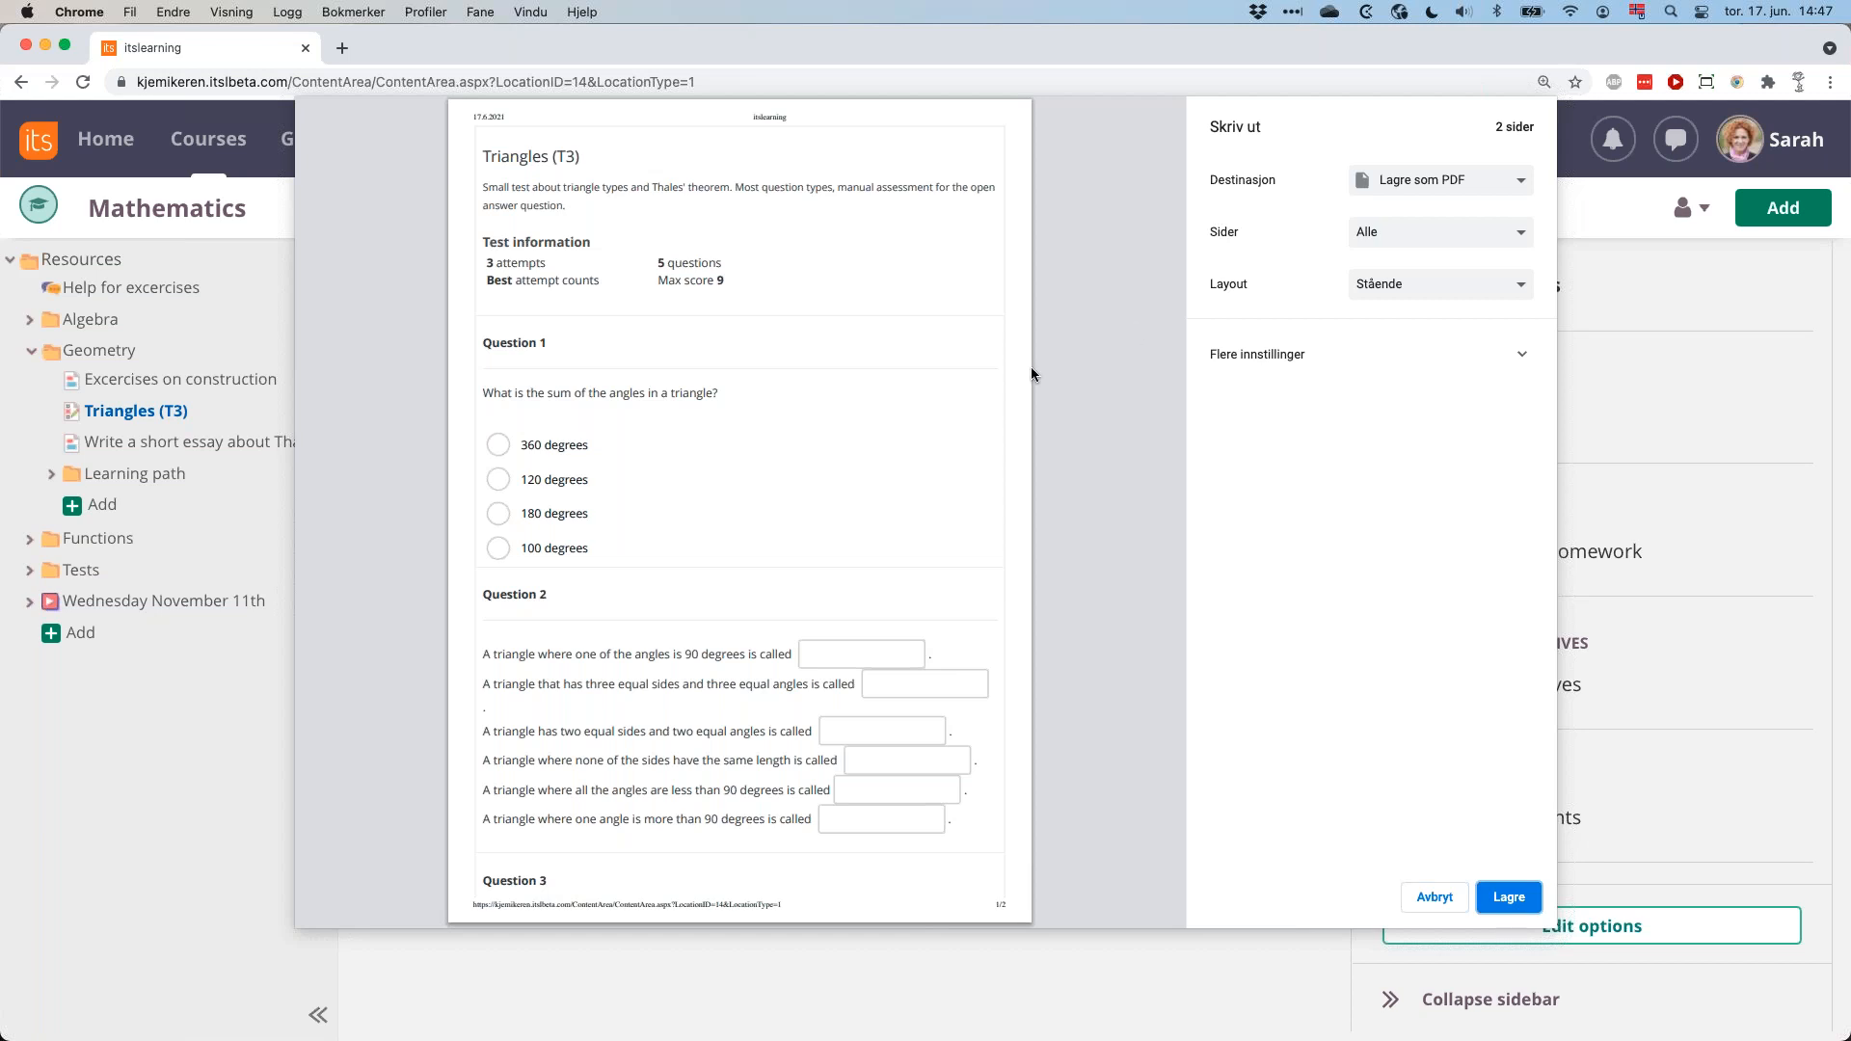
{"action": "scroll", "coordinate": [735, 499], "scroll_direction": "down", "scroll_amount": 2}
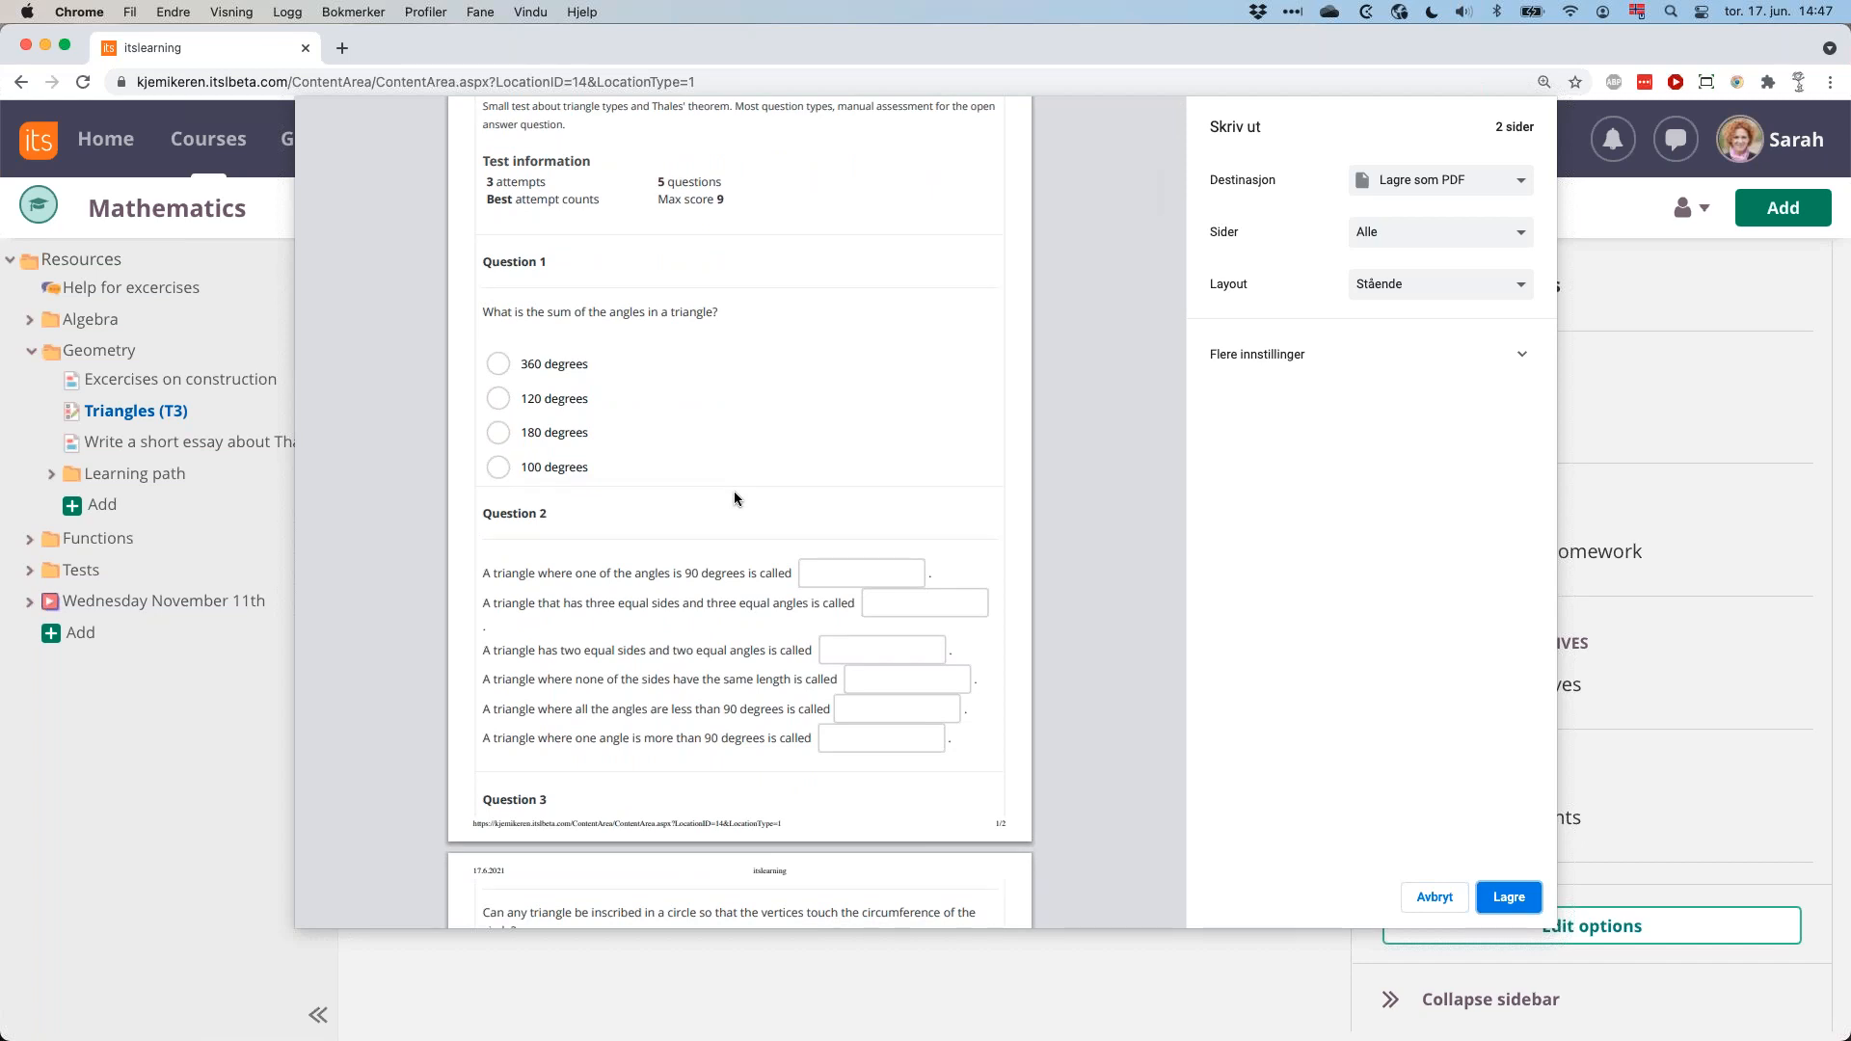
{"action": "scroll", "coordinate": [734, 498], "scroll_direction": "down", "scroll_amount": 12}
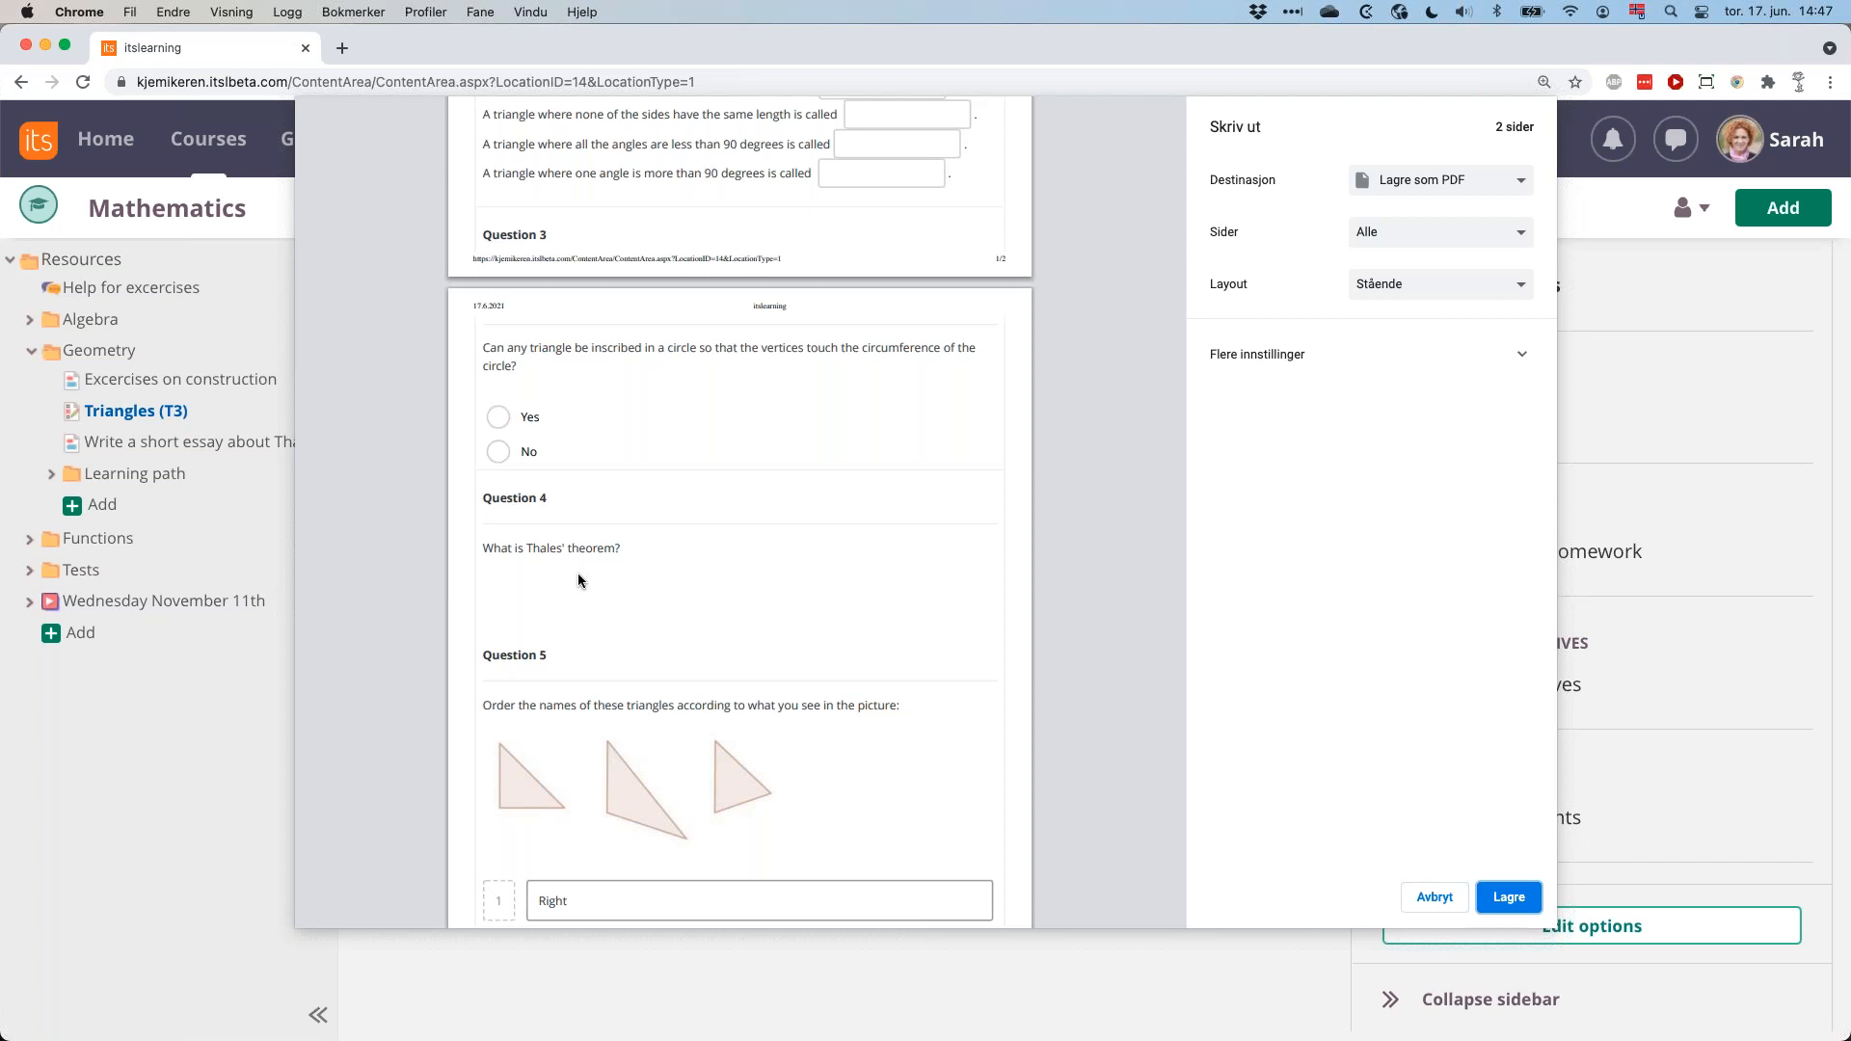
{"action": "scroll", "coordinate": [807, 625], "scroll_direction": "down", "scroll_amount": 3}
{"action": "scroll", "coordinate": [807, 625], "scroll_direction": "up", "scroll_amount": 5}
{"action": "scroll", "coordinate": [808, 625], "scroll_direction": "up", "scroll_amount": 4}
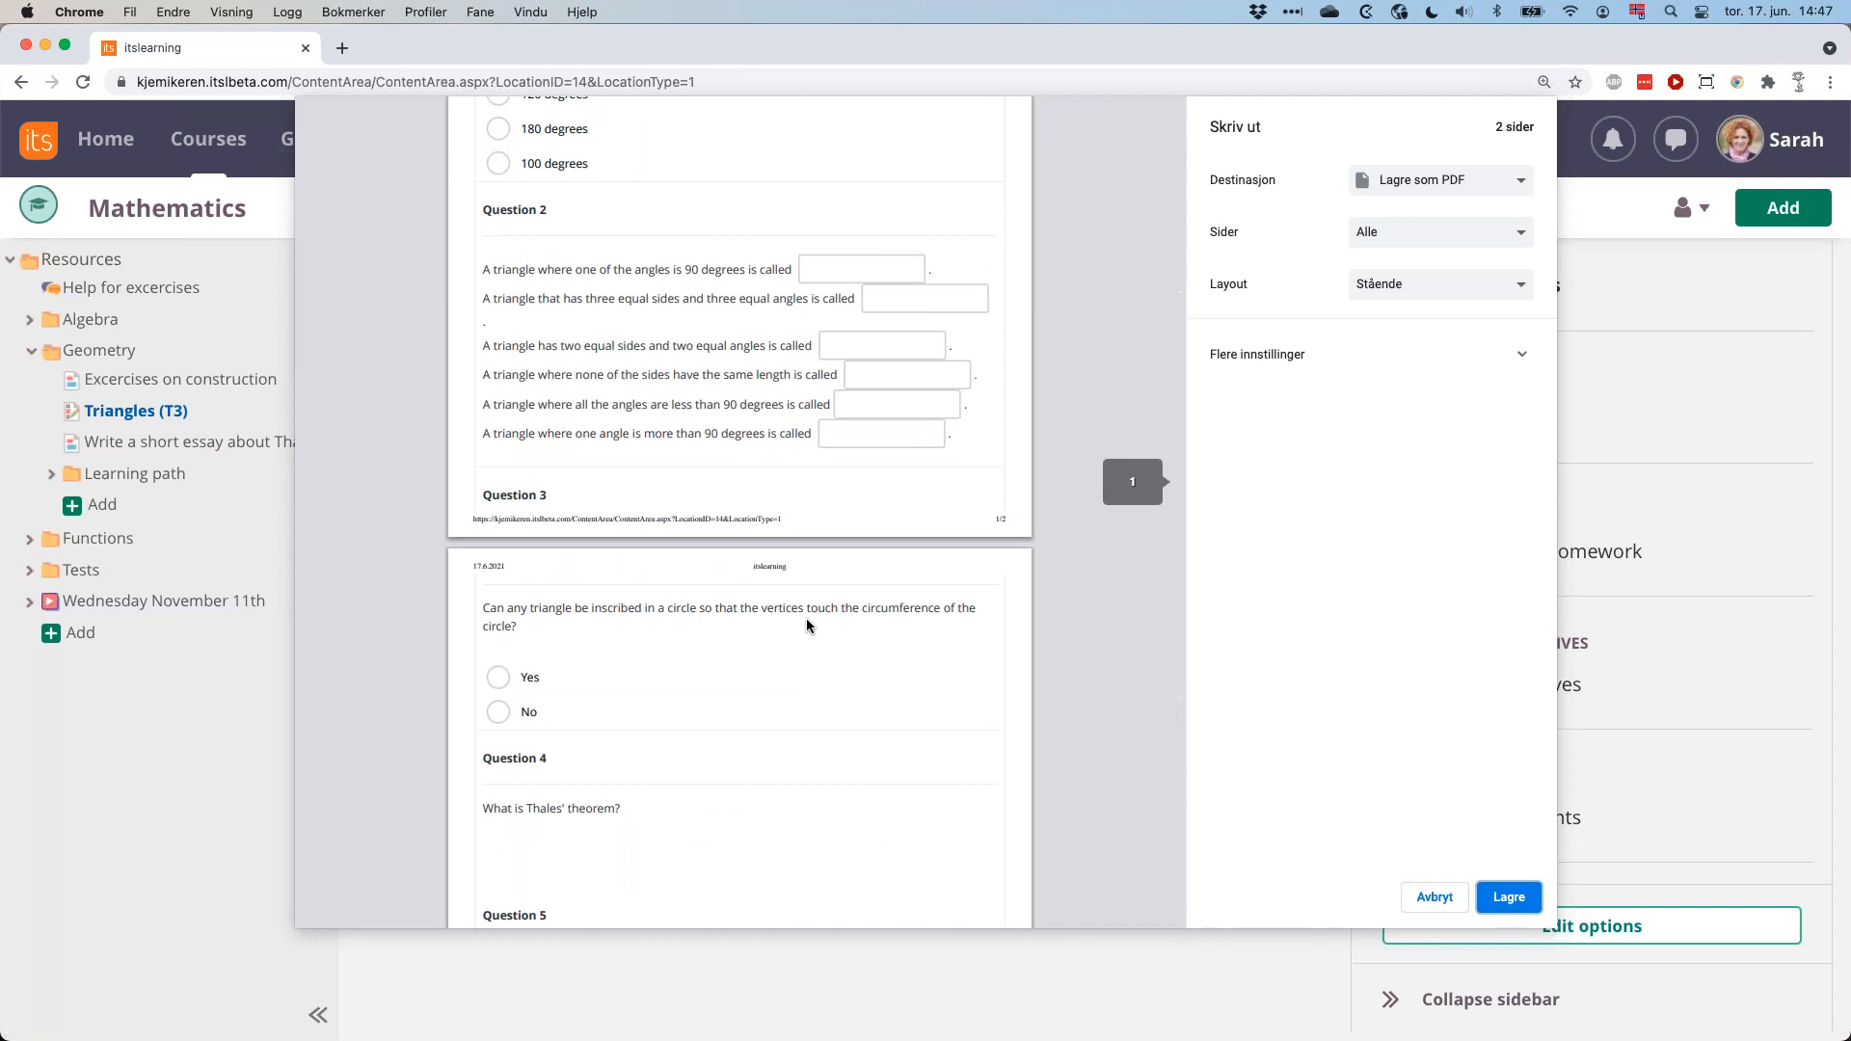
{"action": "scroll", "coordinate": [806, 625], "scroll_direction": "up", "scroll_amount": 1}
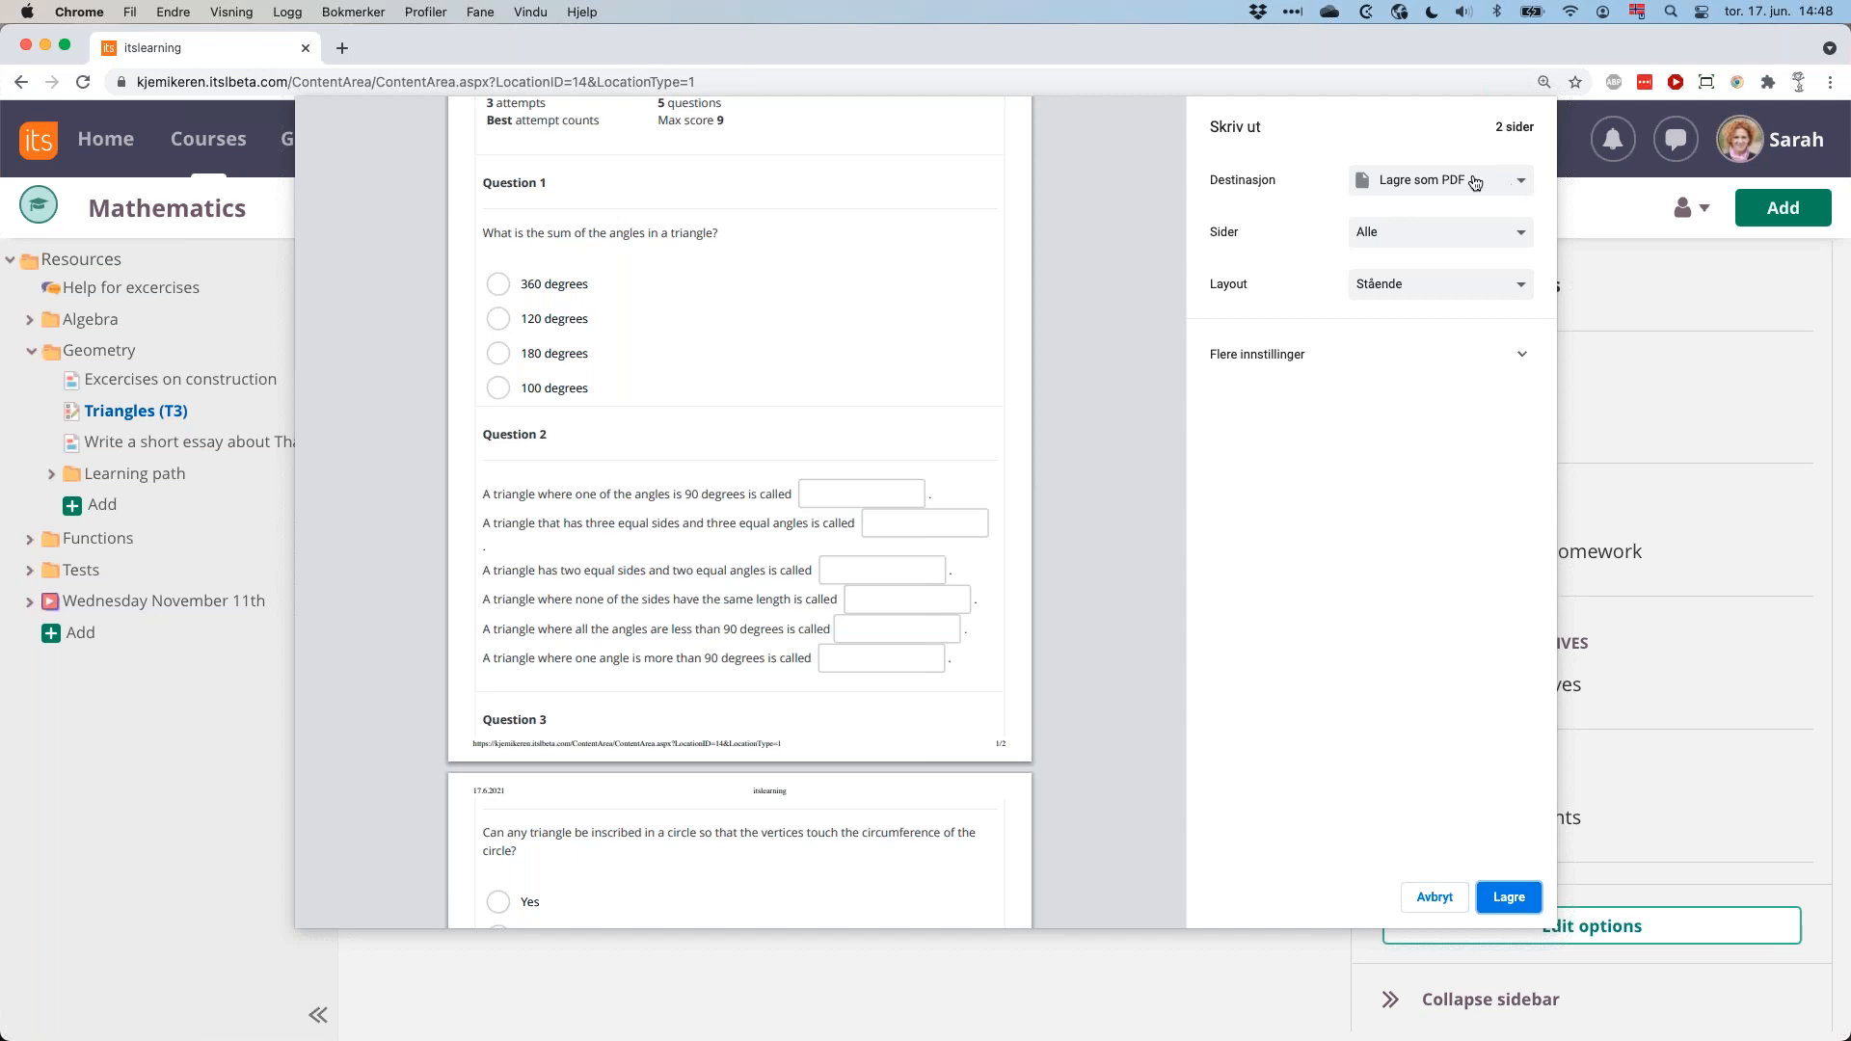
Check the available print destinations, keep saving as PDF selected, and cancel the print preview.
{"action": "left_click", "coordinate": [1523, 186]}
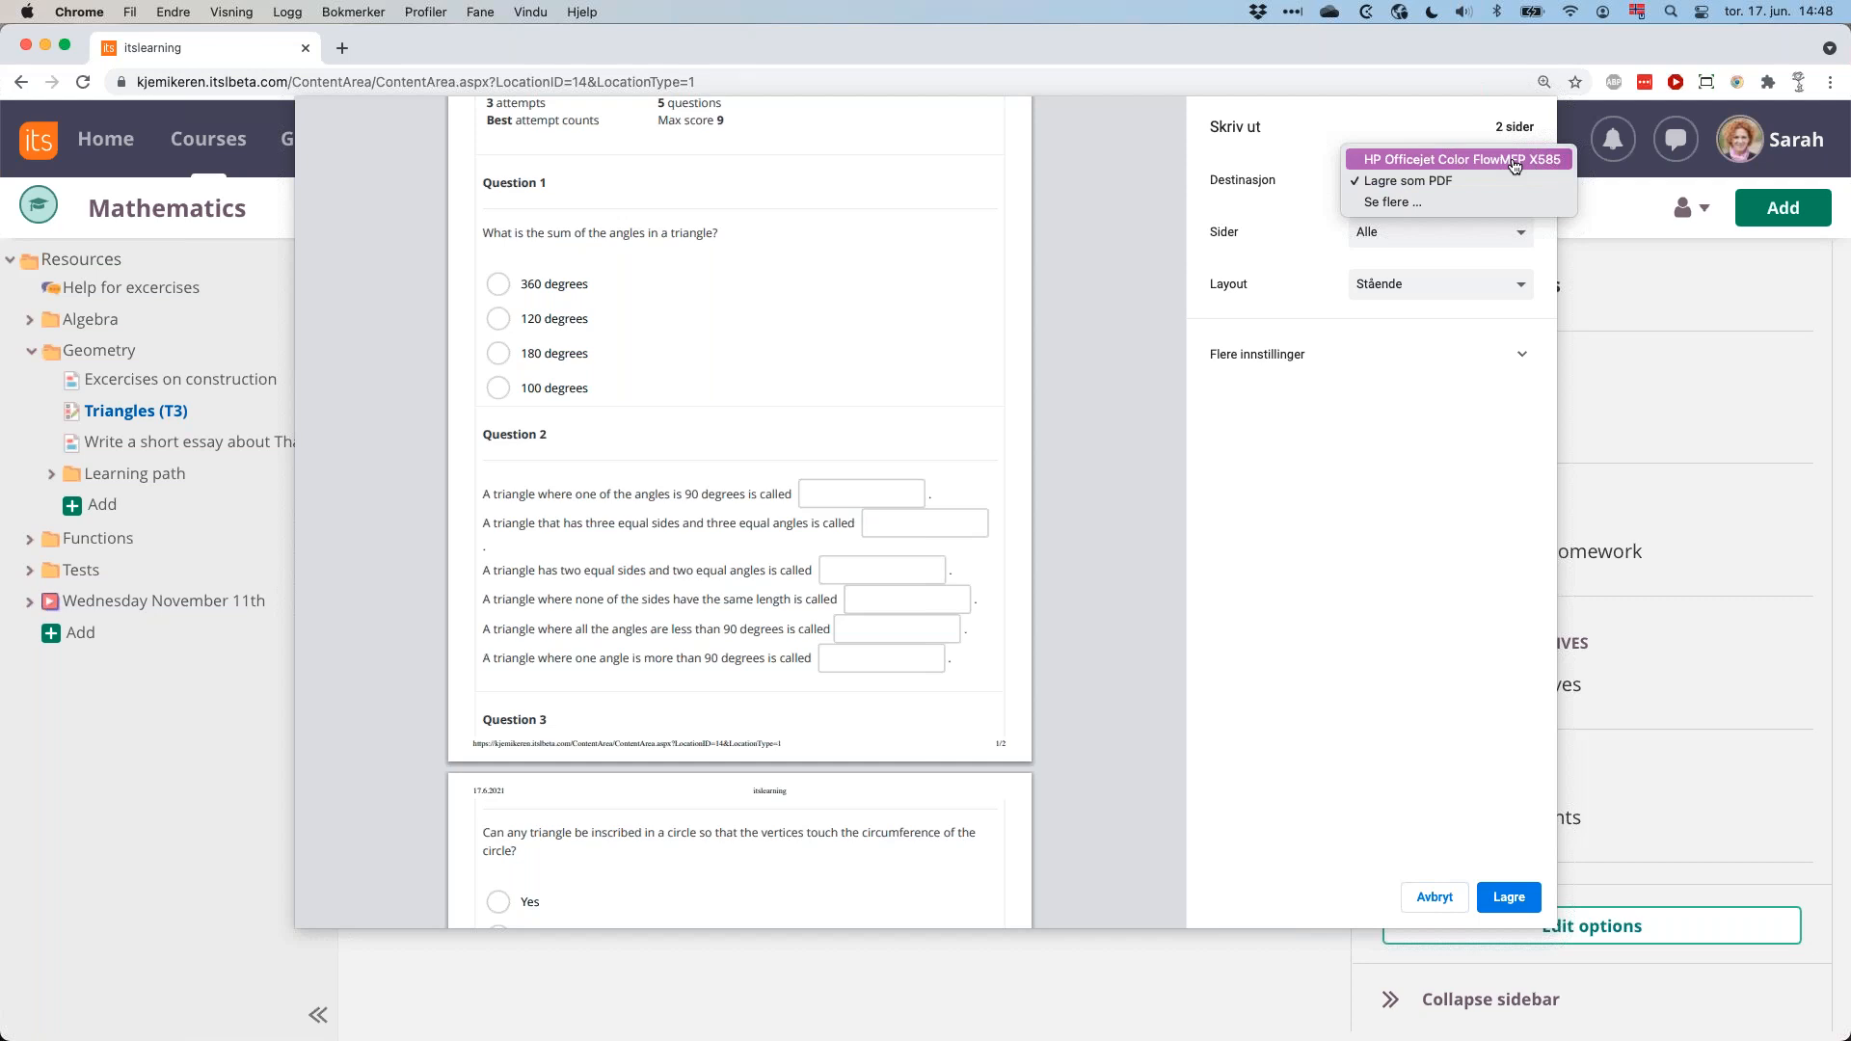
{"action": "left_click", "coordinate": [1133, 674]}
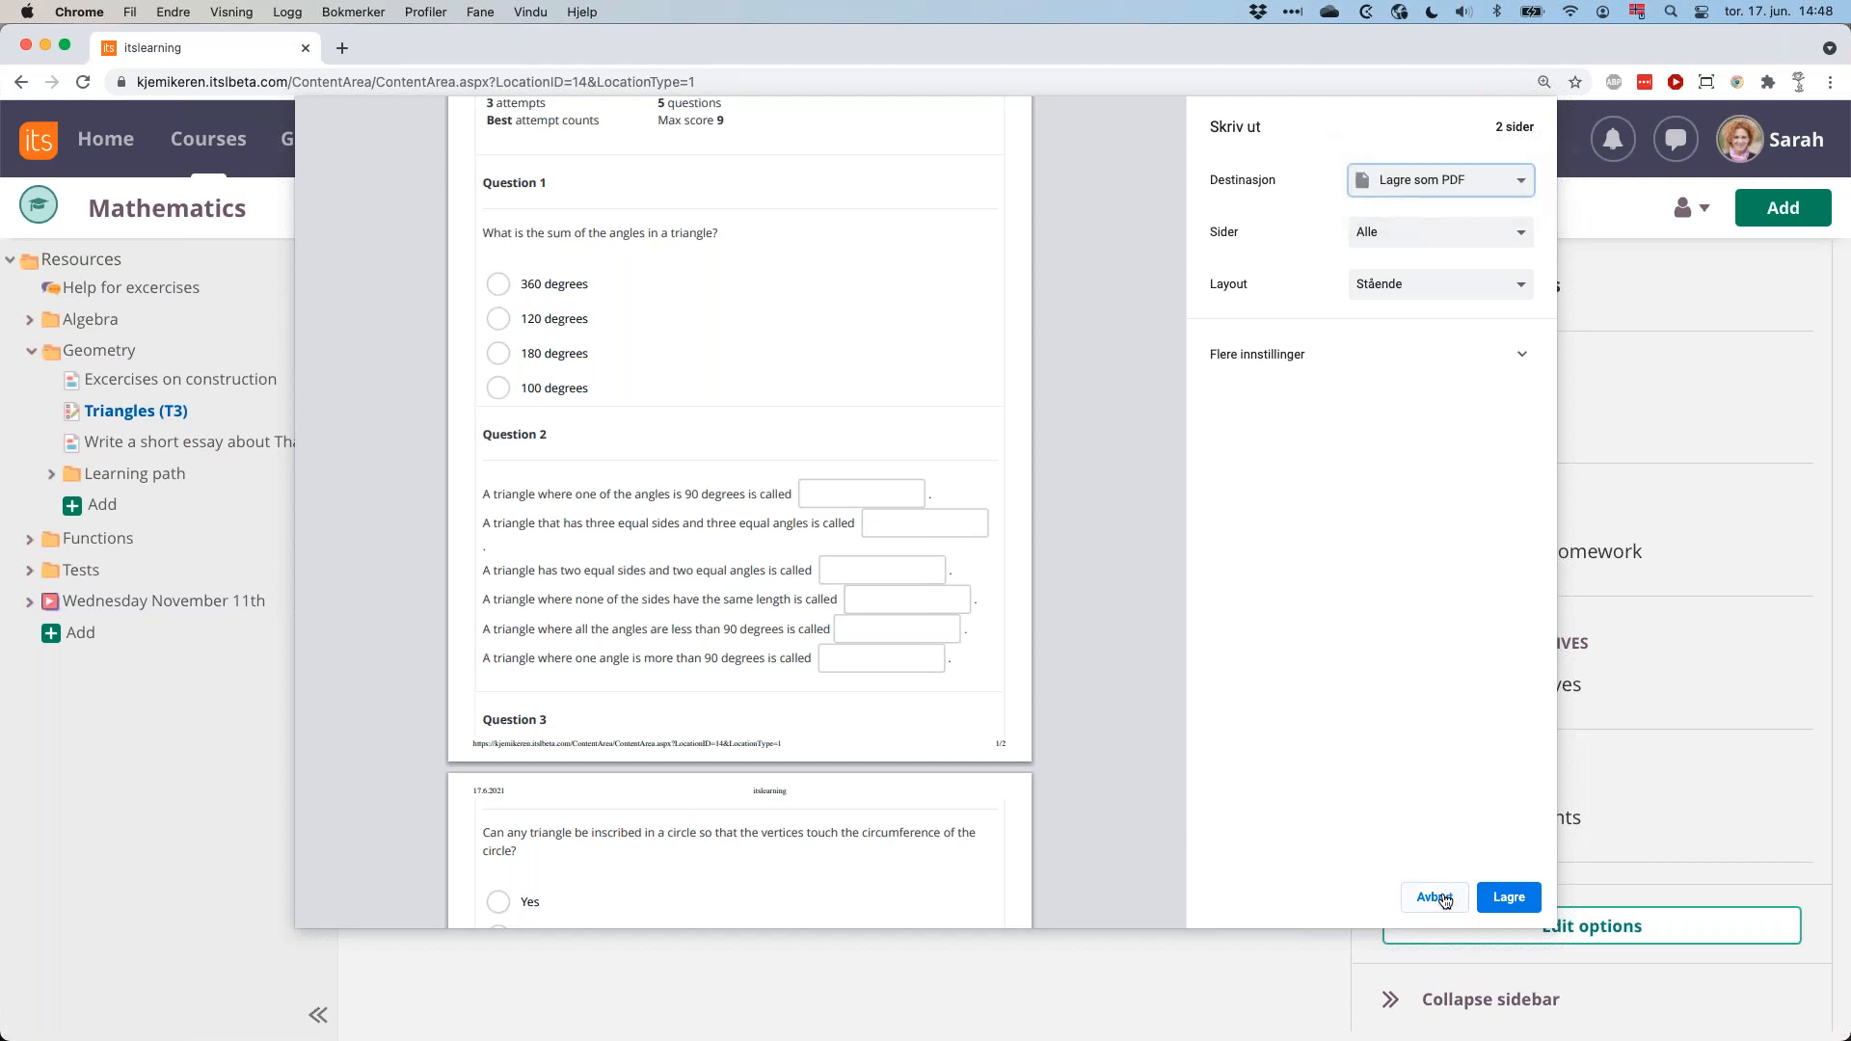
{"action": "left_click", "coordinate": [1436, 898]}
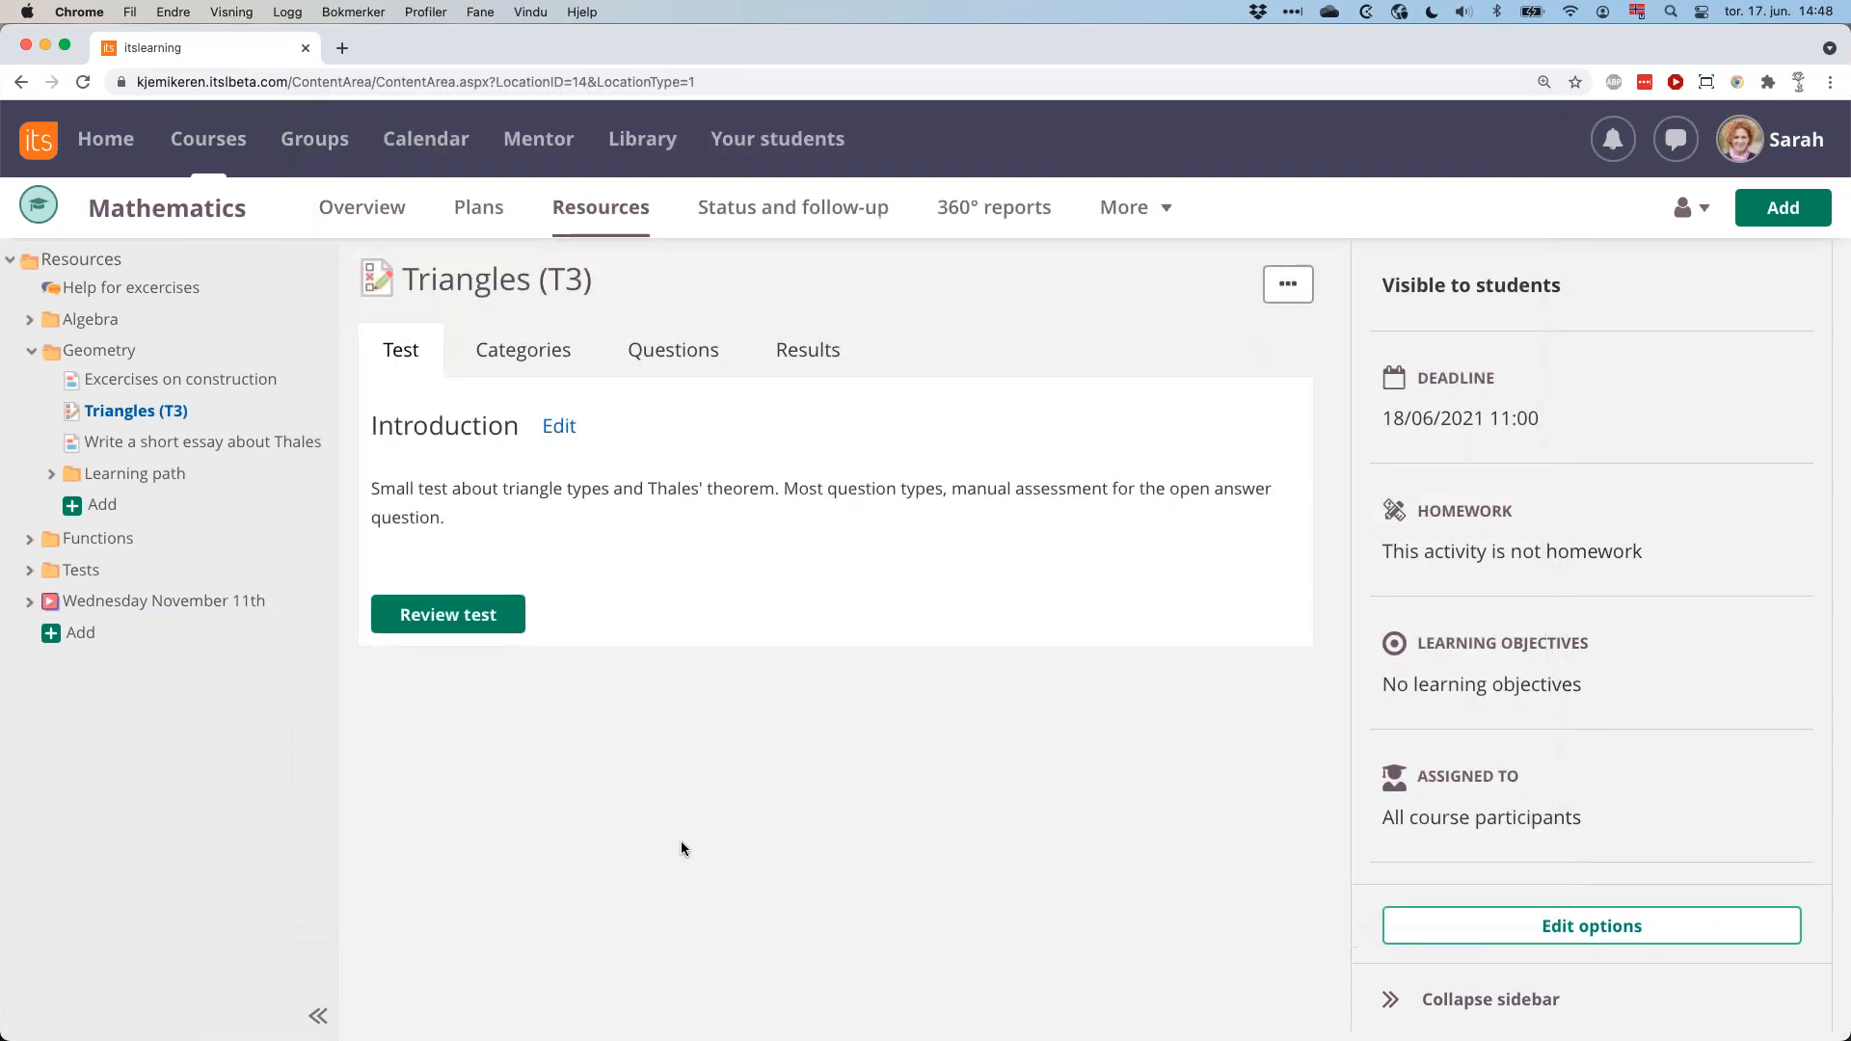
Switch to the PowerPoint slide show and advance to the "Ongoing work" slide.
{"action": "key", "text": "super+Tab"}
{"action": "key", "text": "super+Tab"}
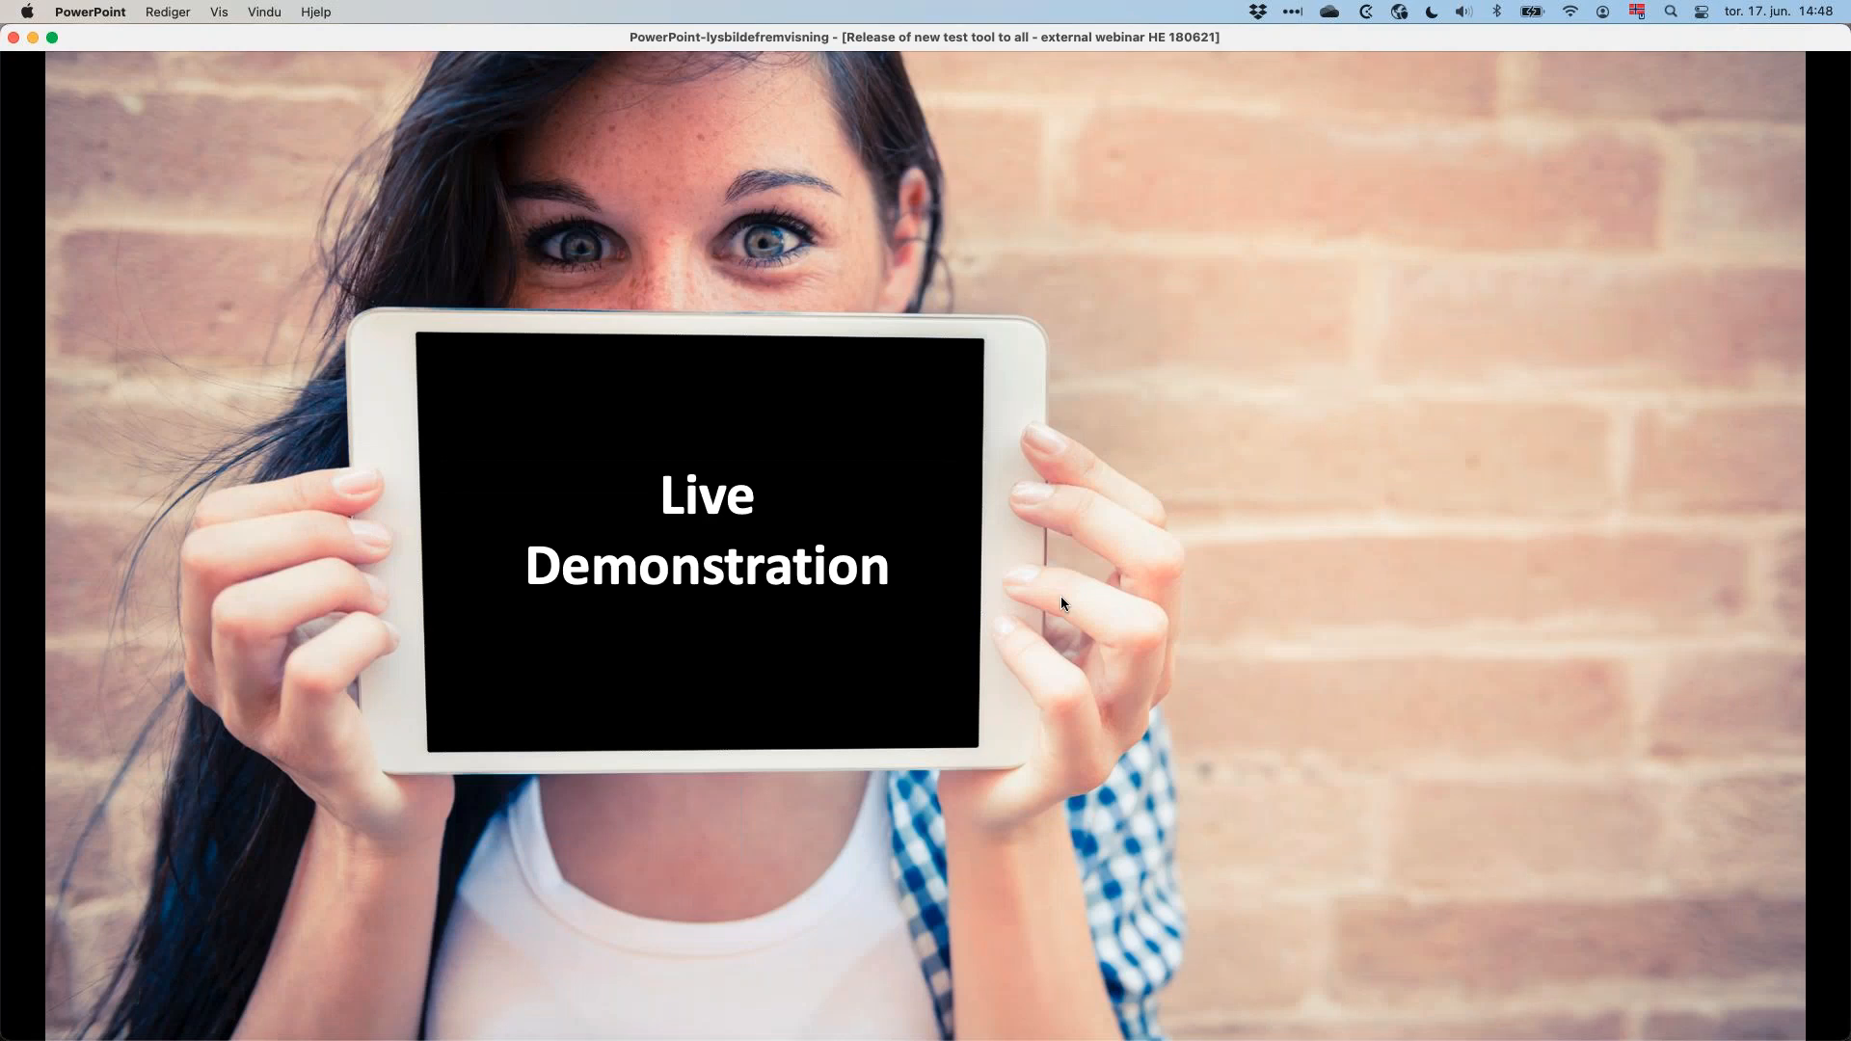
{"action": "key", "text": "Right"}
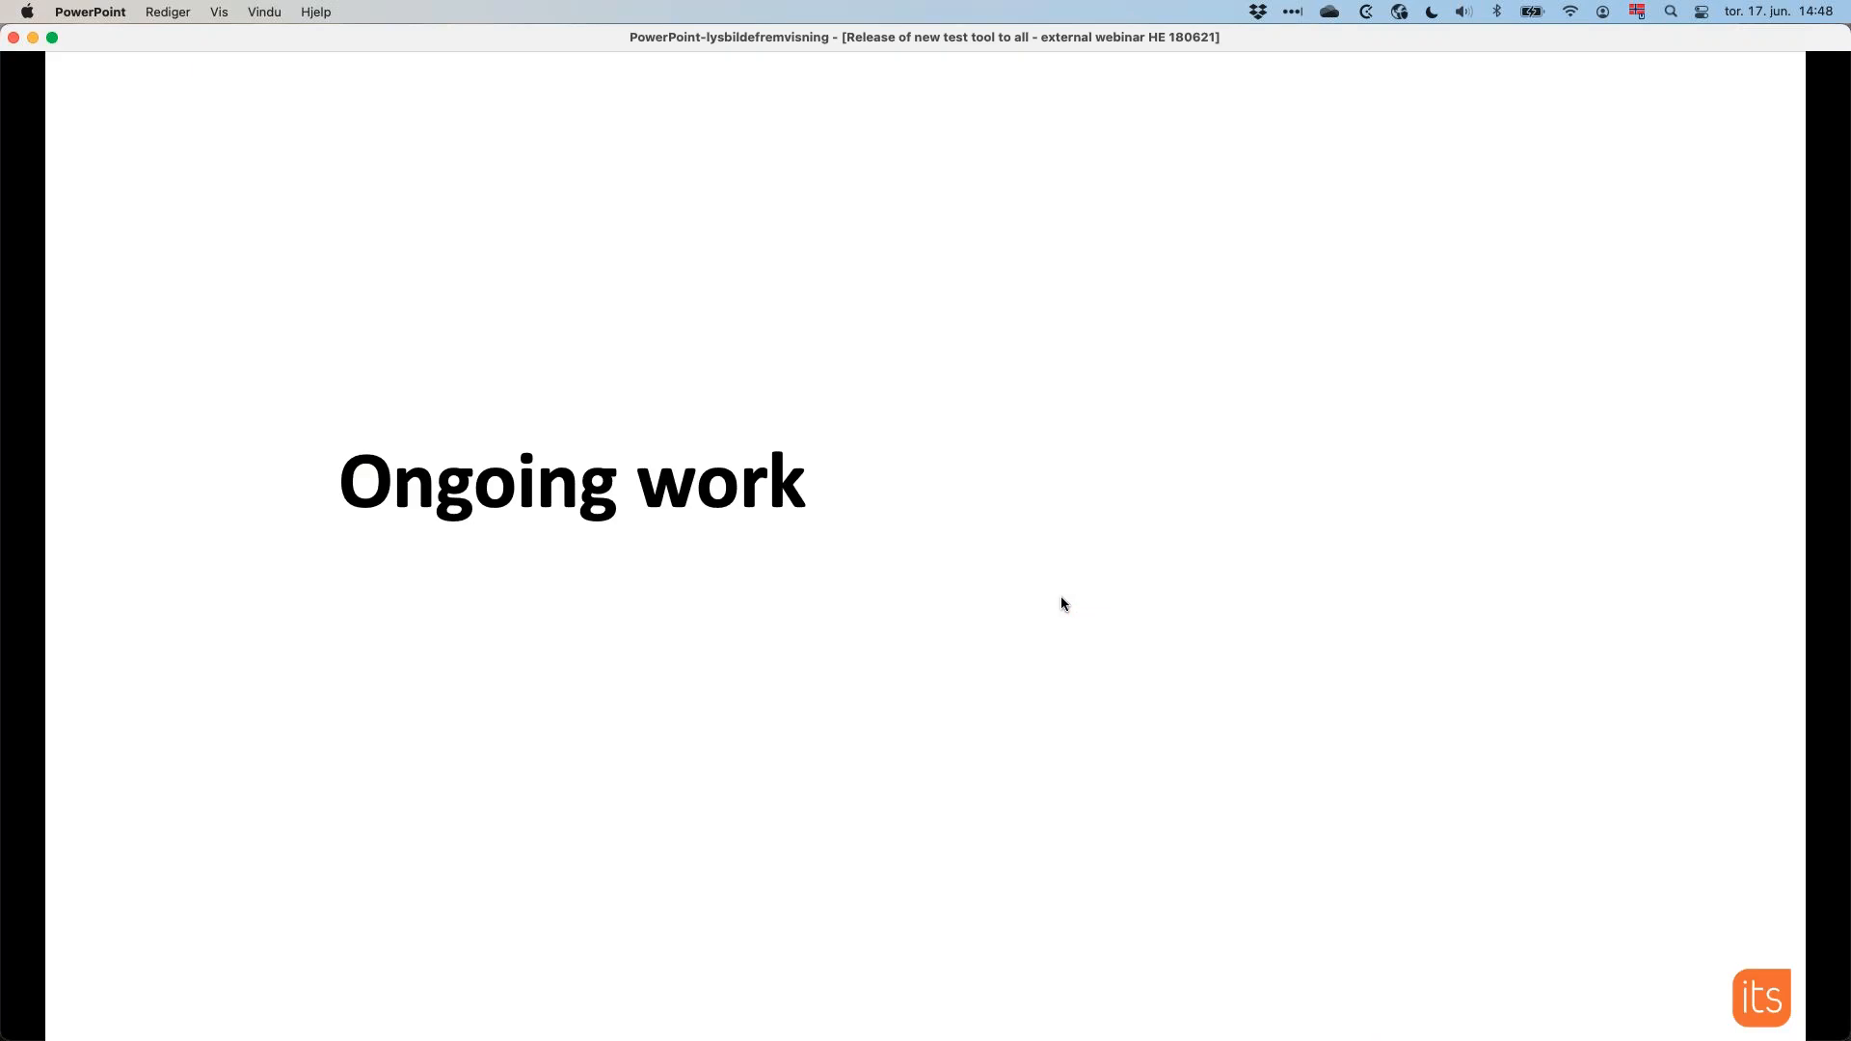